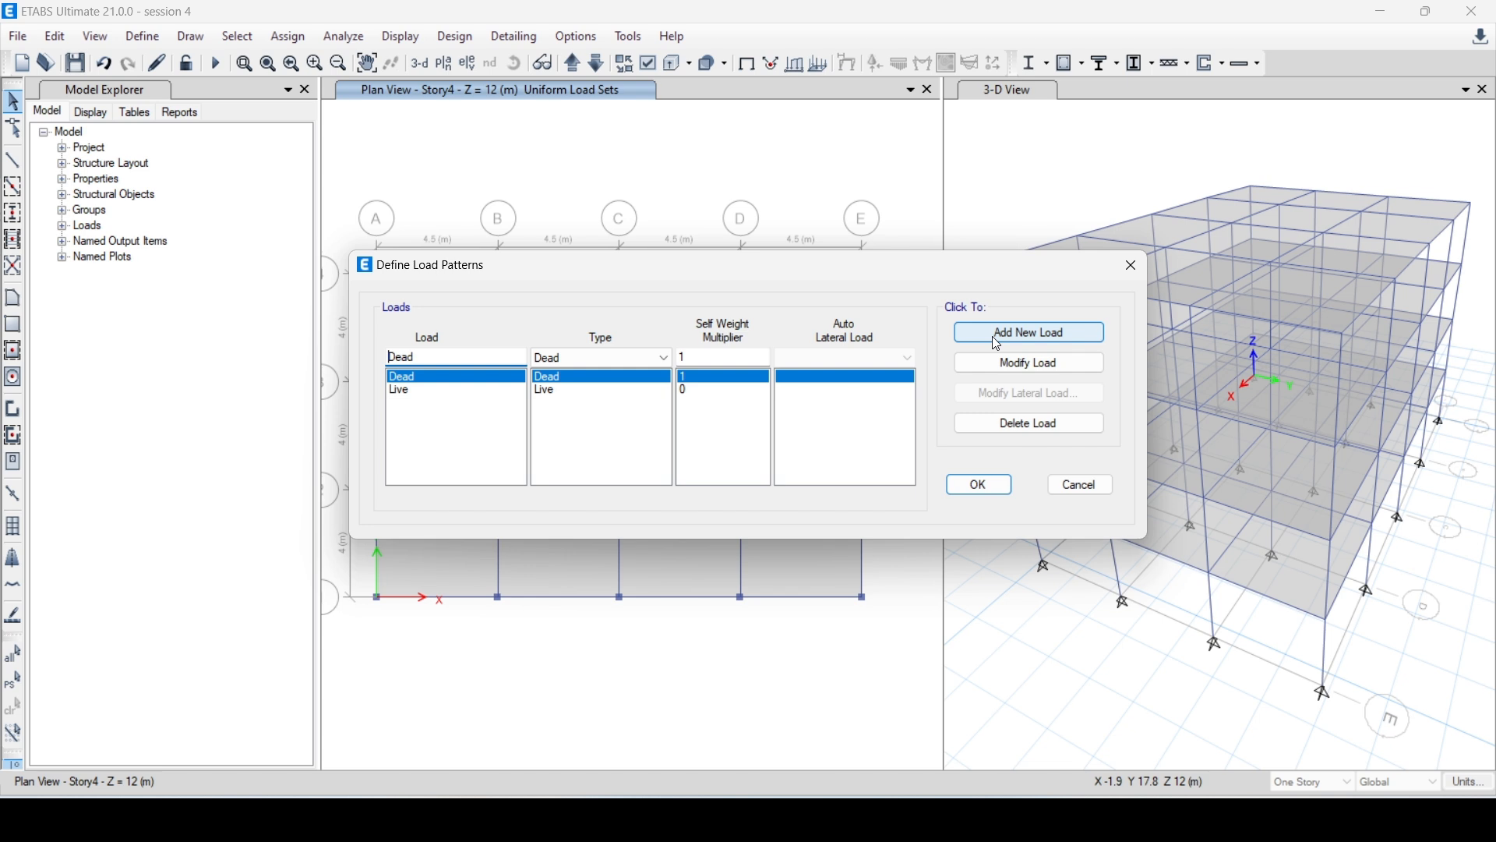
Add a load pattern named Super dead with the type Super Dead.
double_click(438, 356)
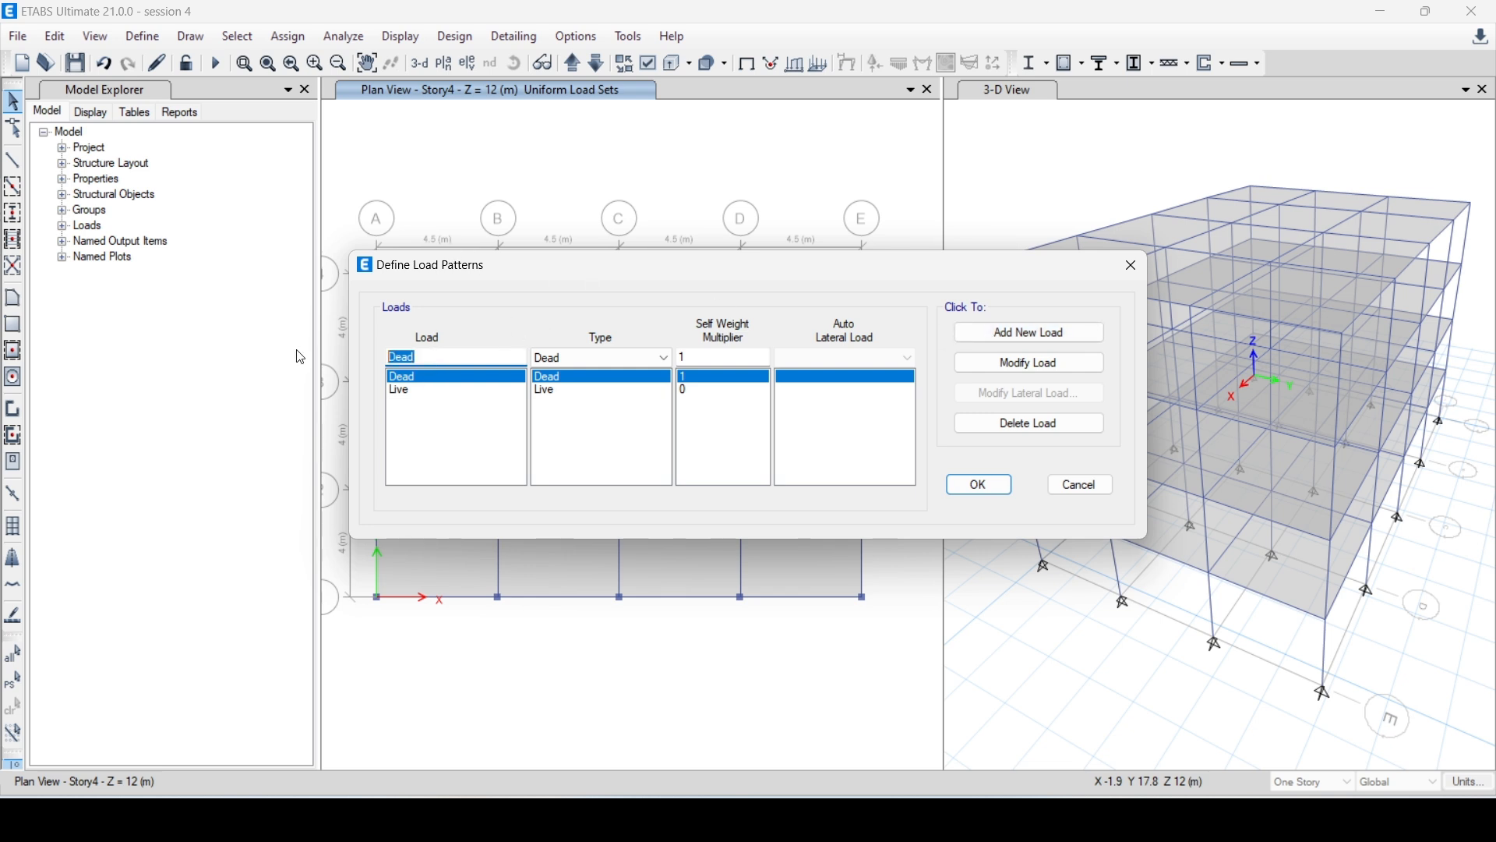
type("Super dead")
left_click(579, 364)
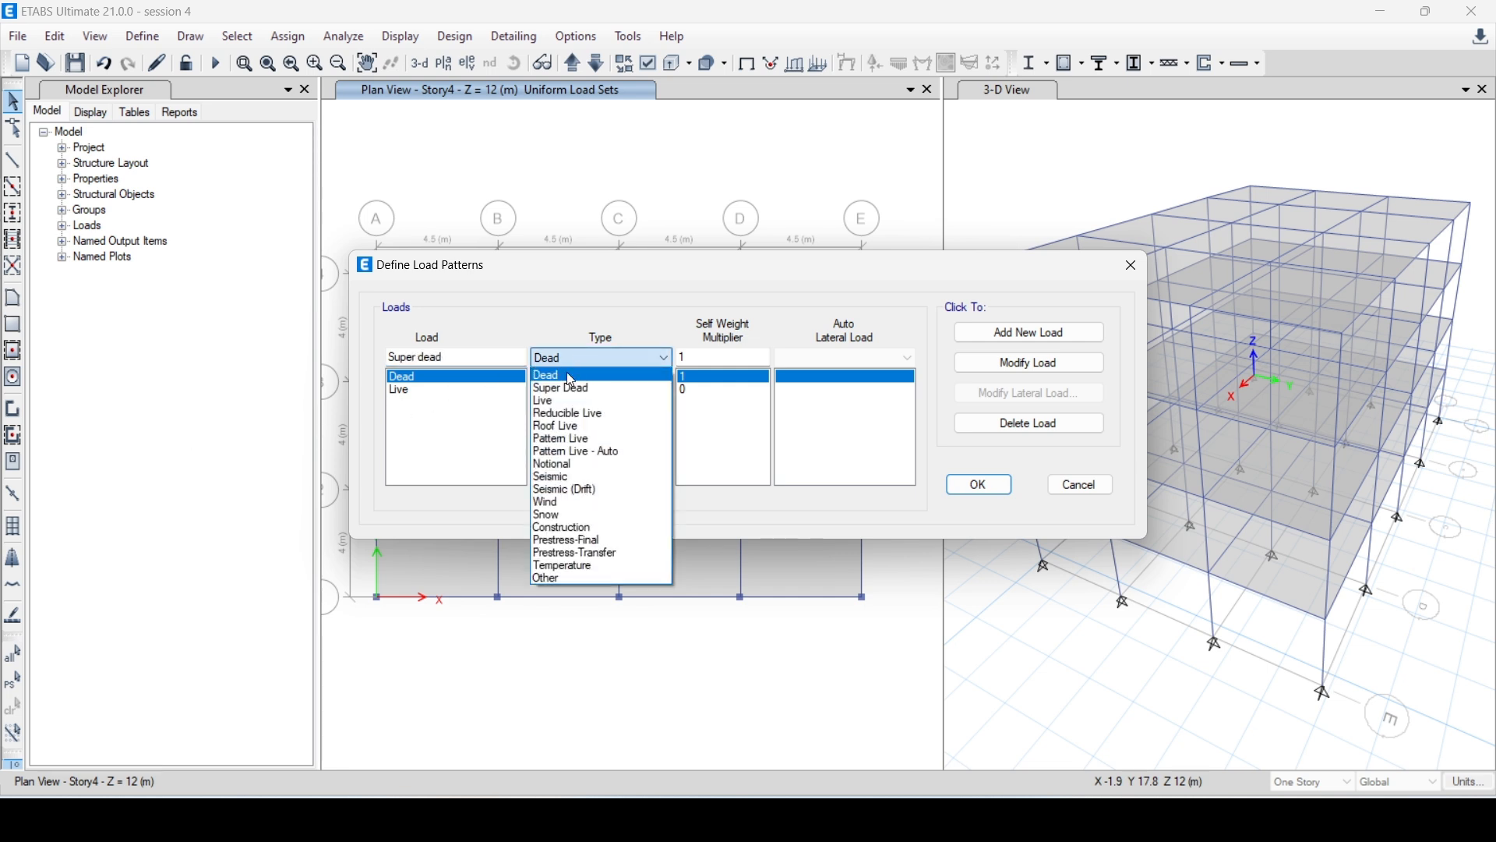
left_click(584, 387)
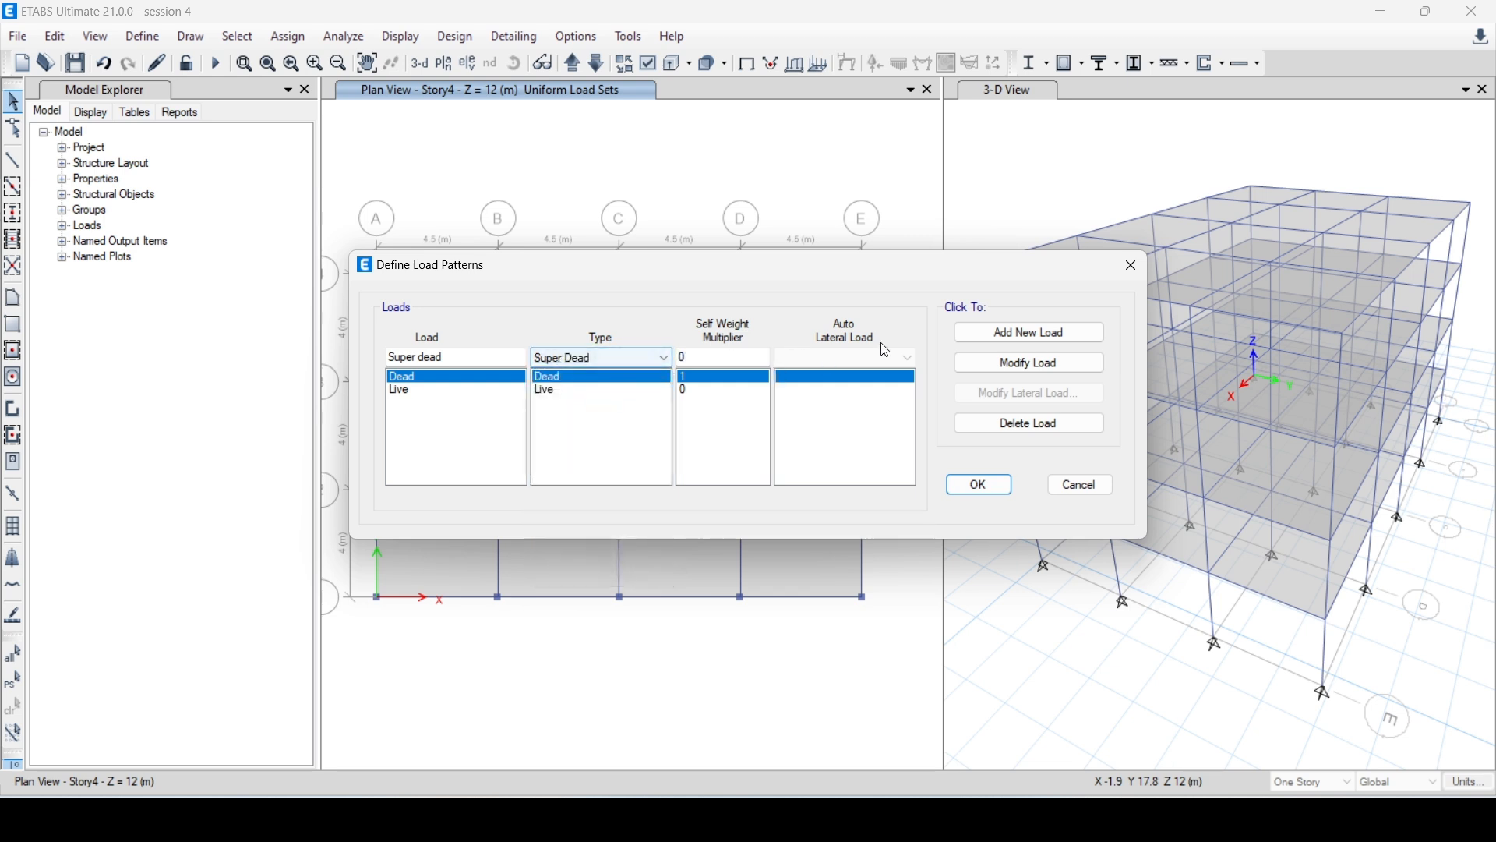
left_click(1036, 333)
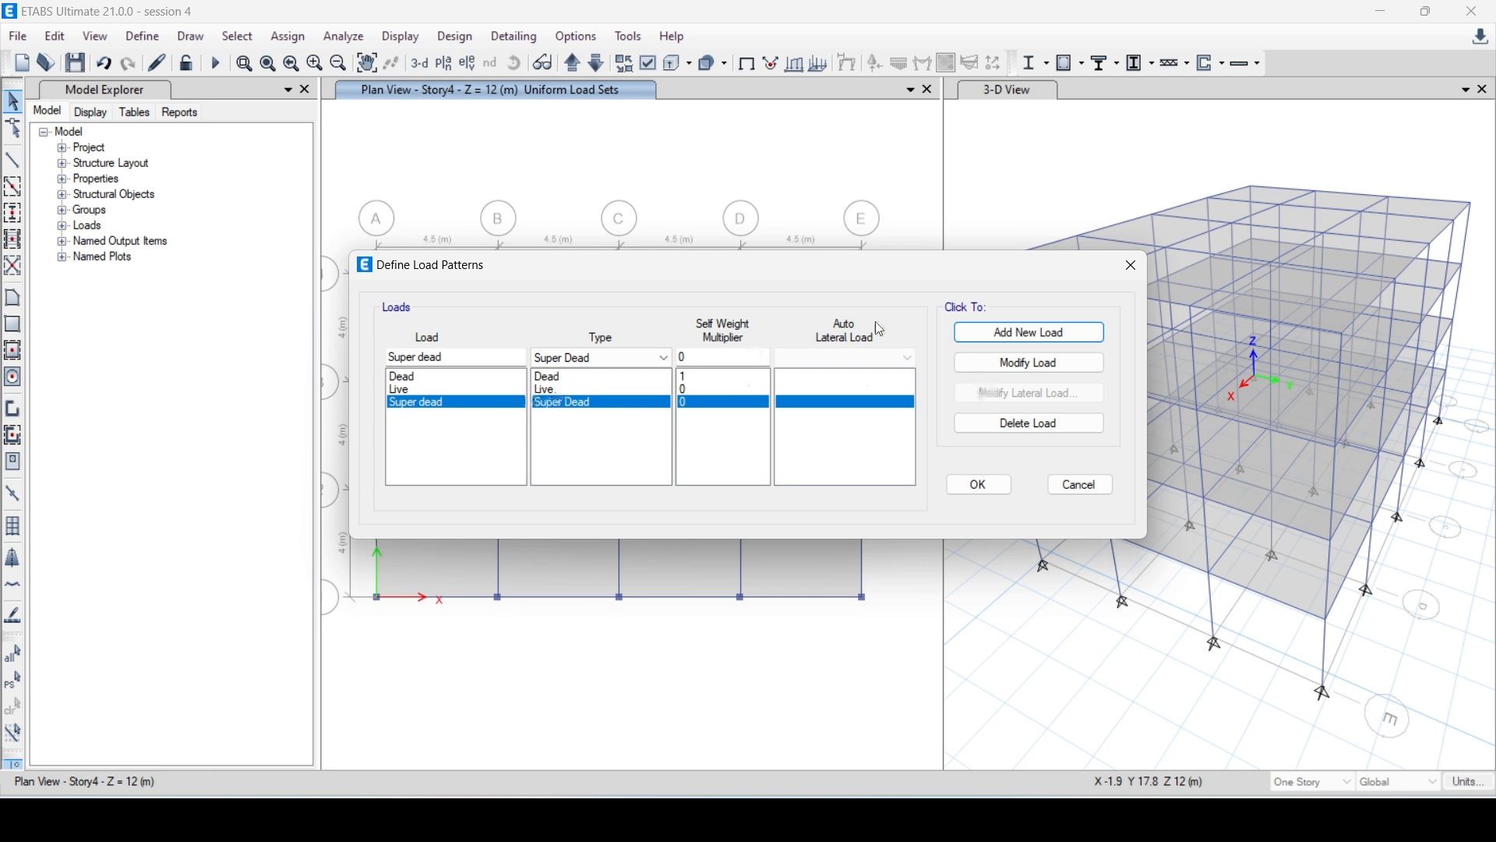
Change the Super dead load pattern's type to Dead and apply the modification.
left_click(733, 358)
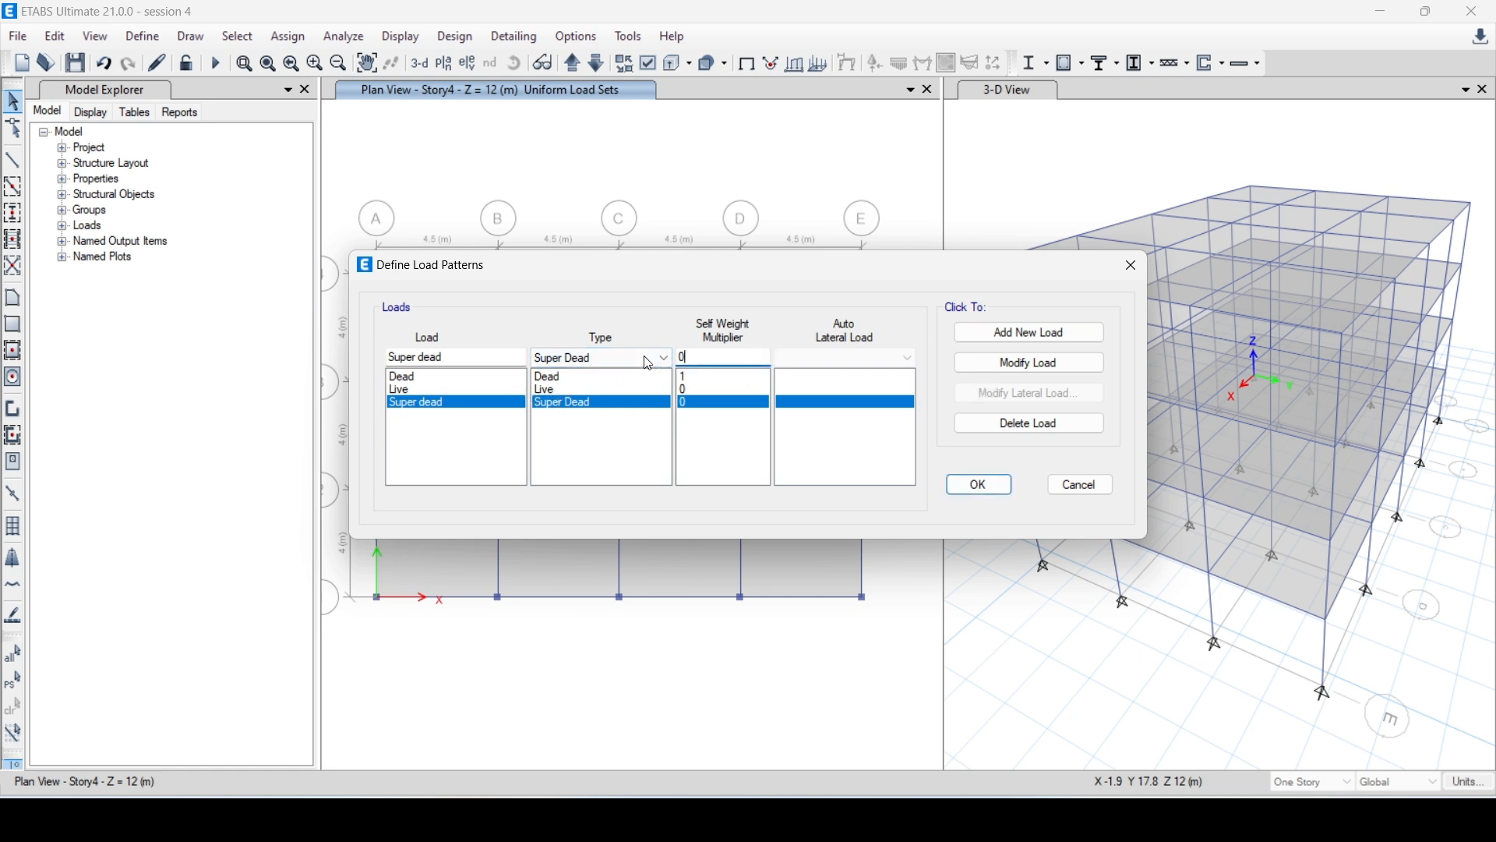
left_click(621, 359)
left_click(598, 377)
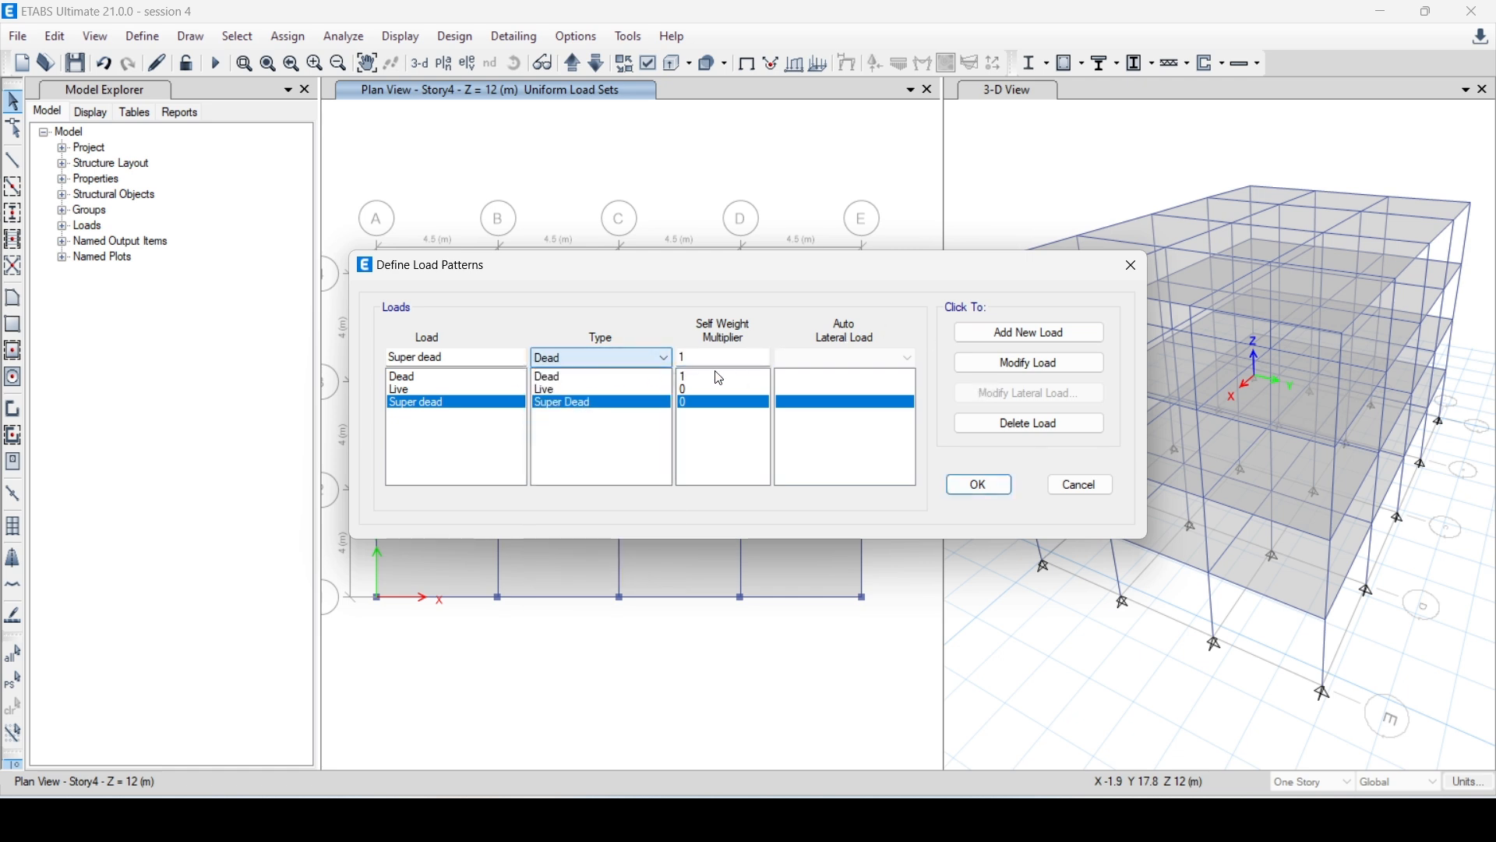
left_click(1029, 364)
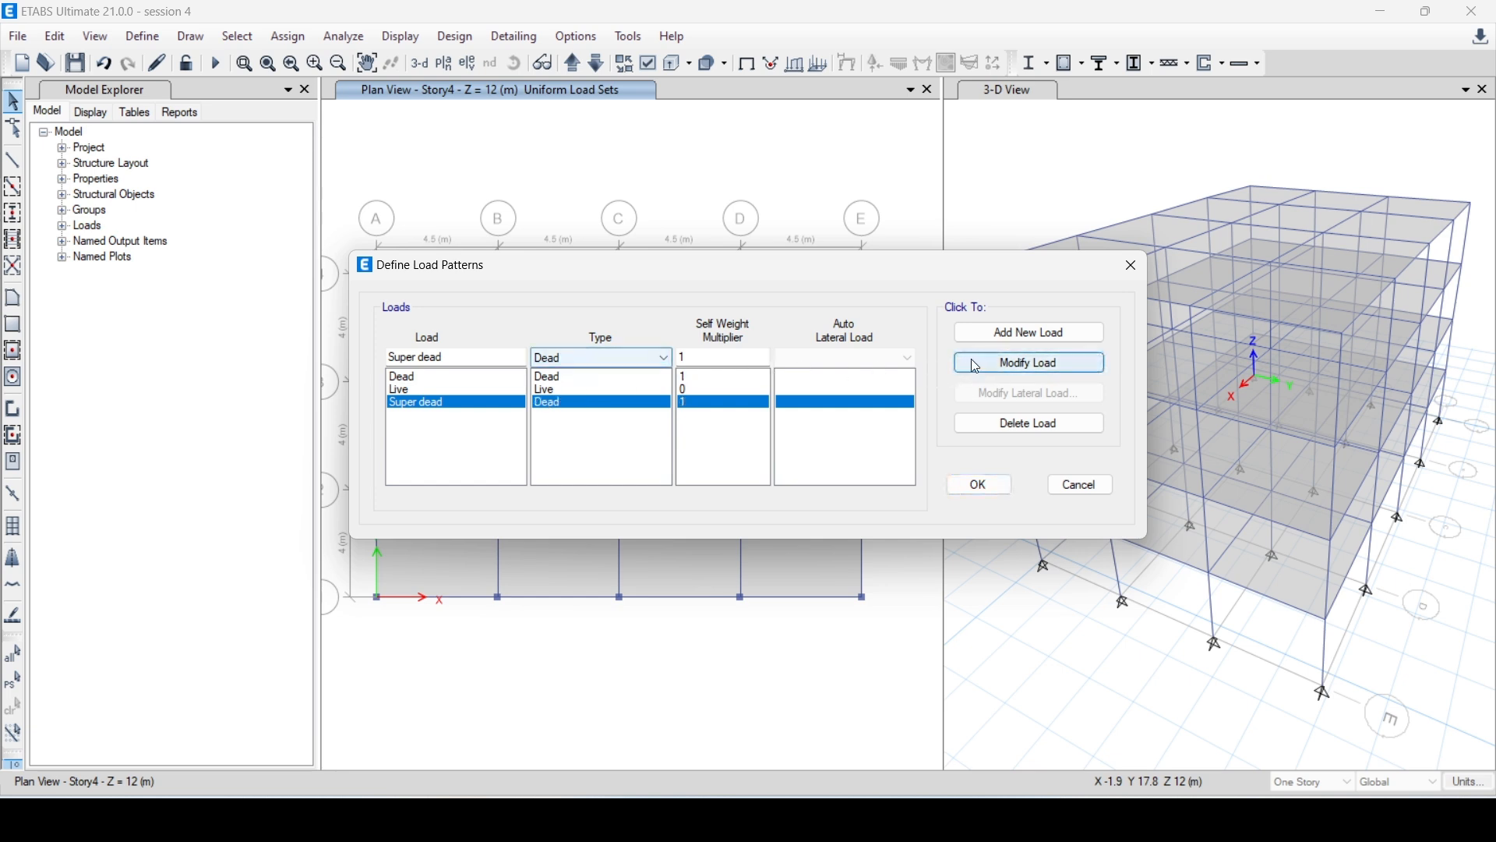
Set the Super dead pattern's type back to Super Dead and accept the load pattern definitions.
left_click(583, 358)
left_click(575, 389)
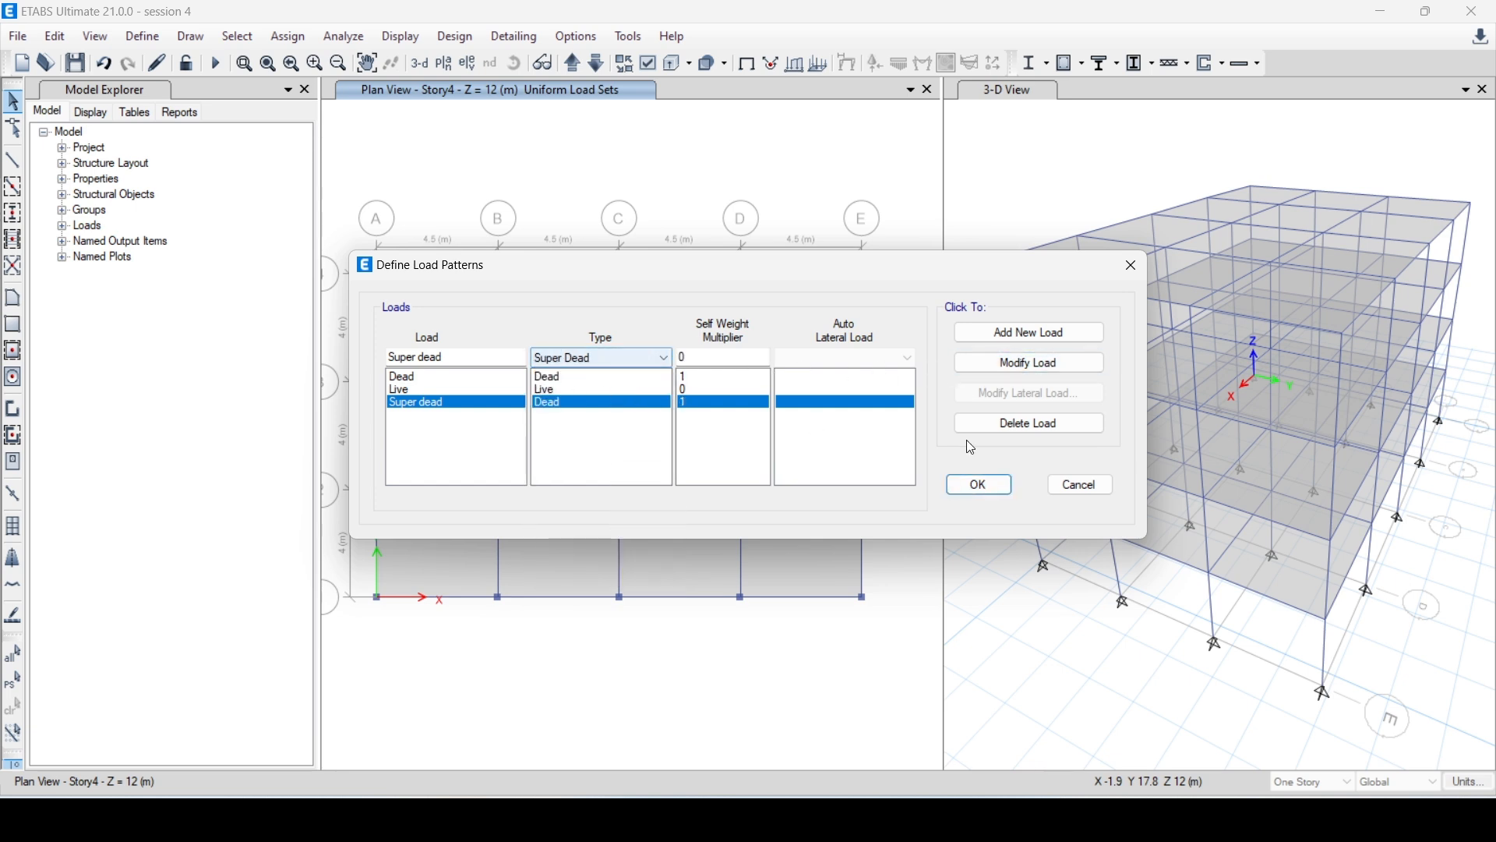
left_click(1029, 363)
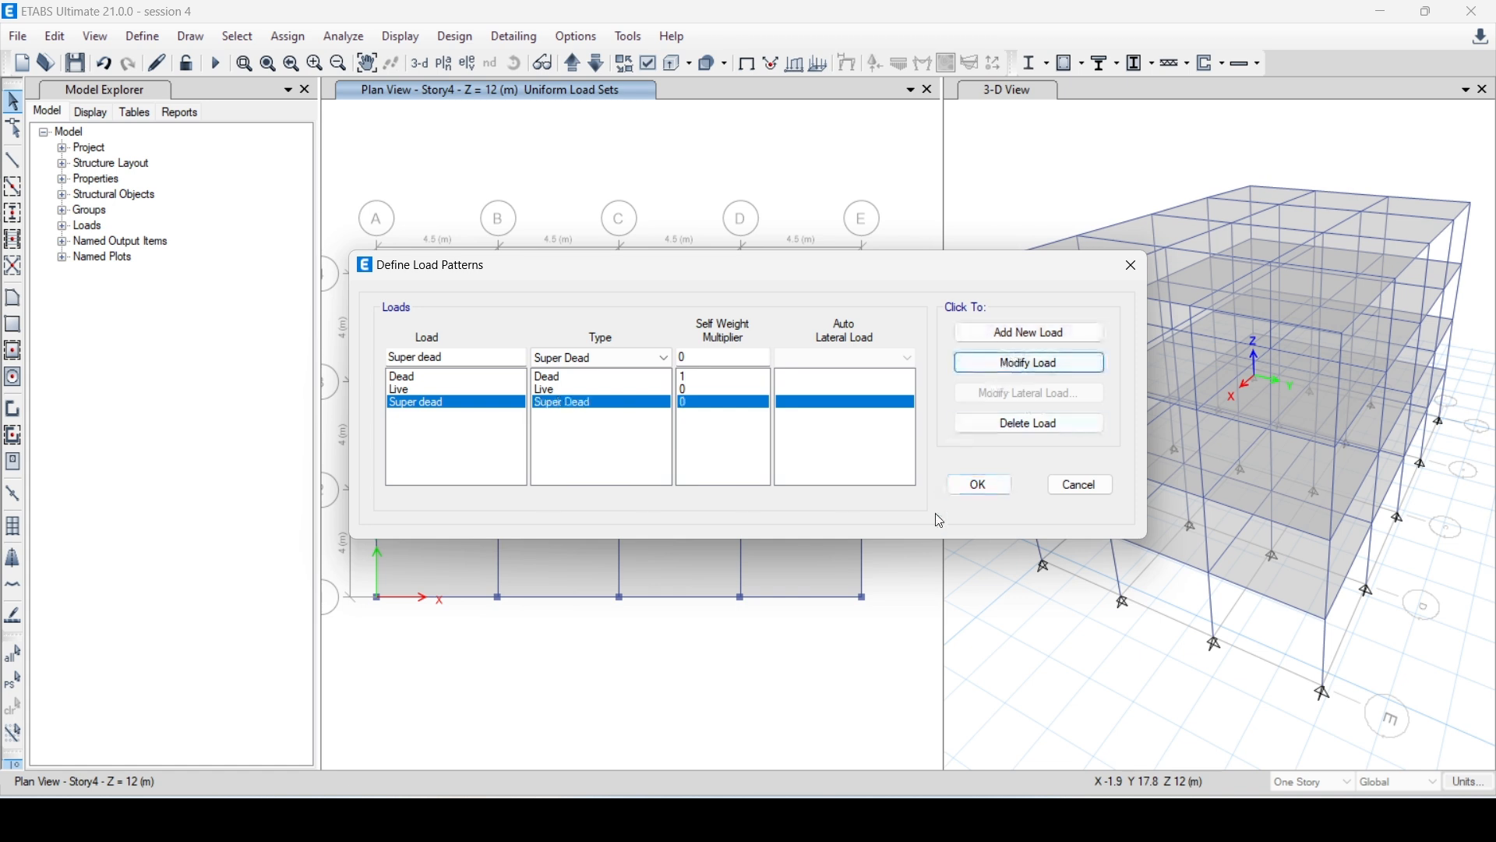
left_click(982, 487)
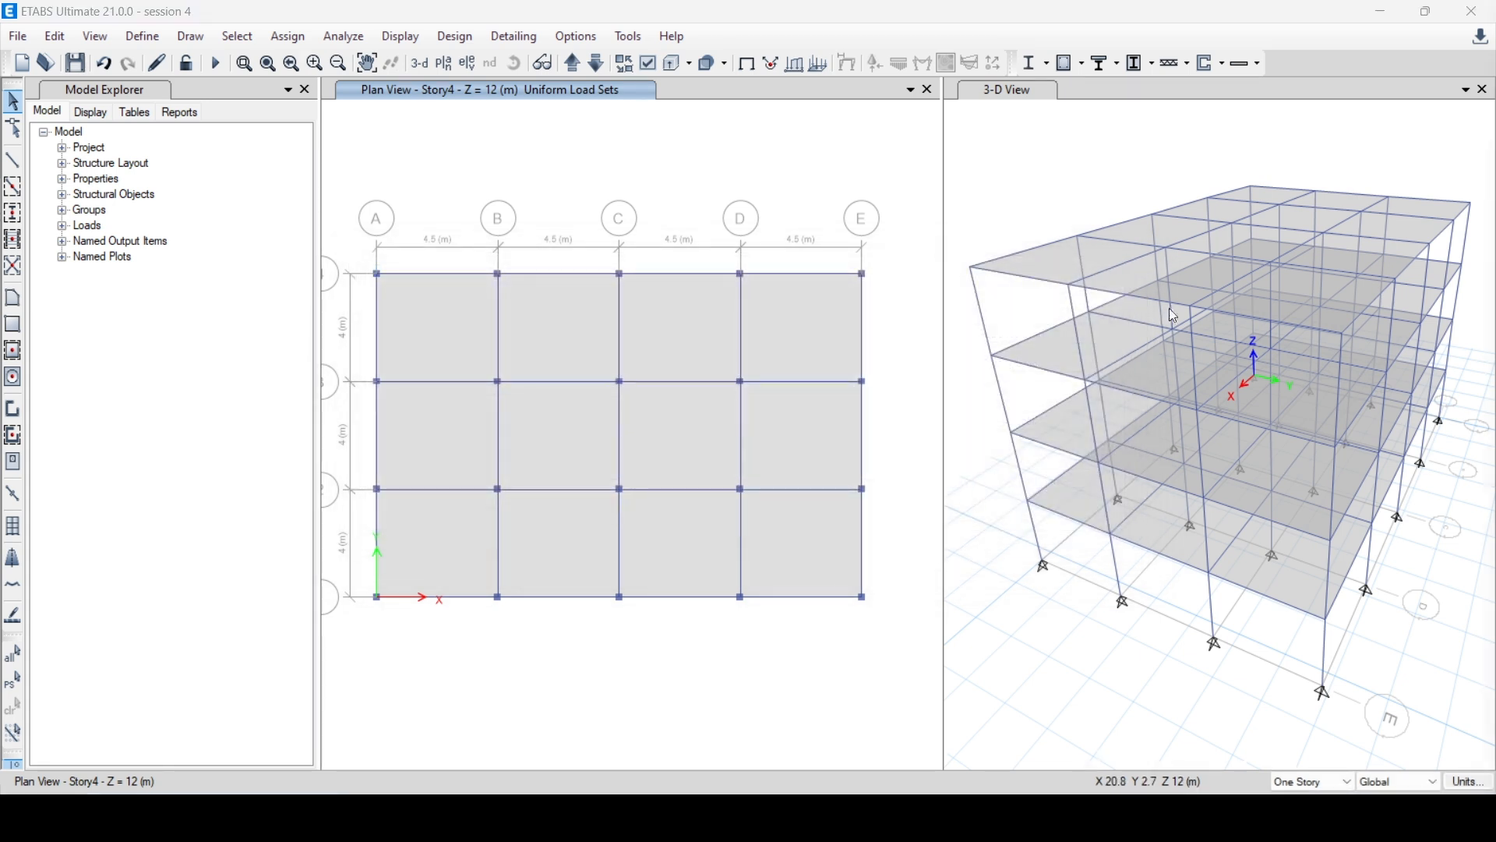
Open the load combination definitions and delete the existing Comb2.
left_click(144, 37)
left_click(213, 524)
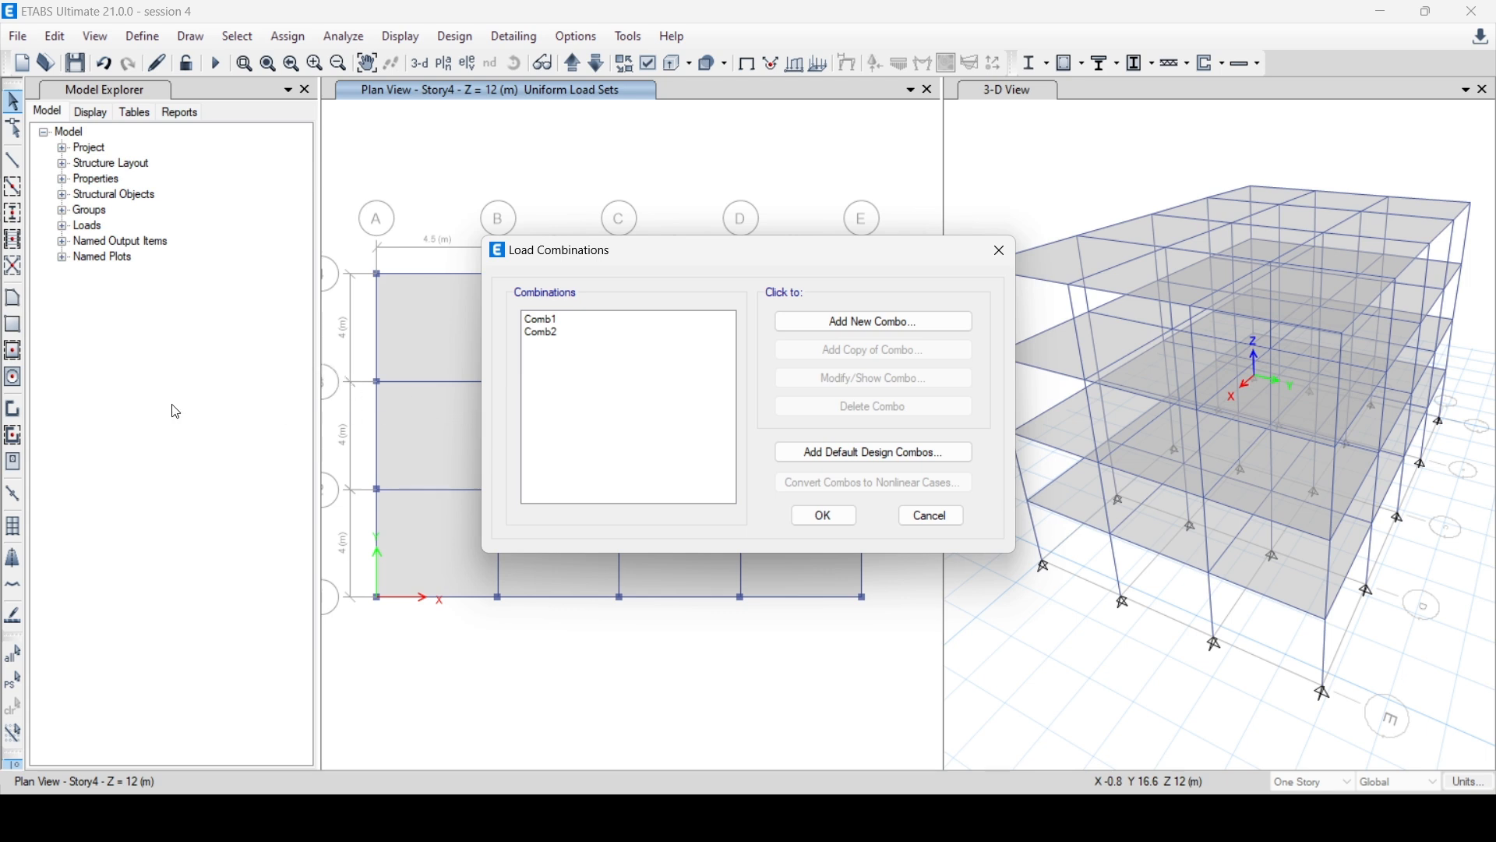
left_click(546, 333)
left_click(865, 406)
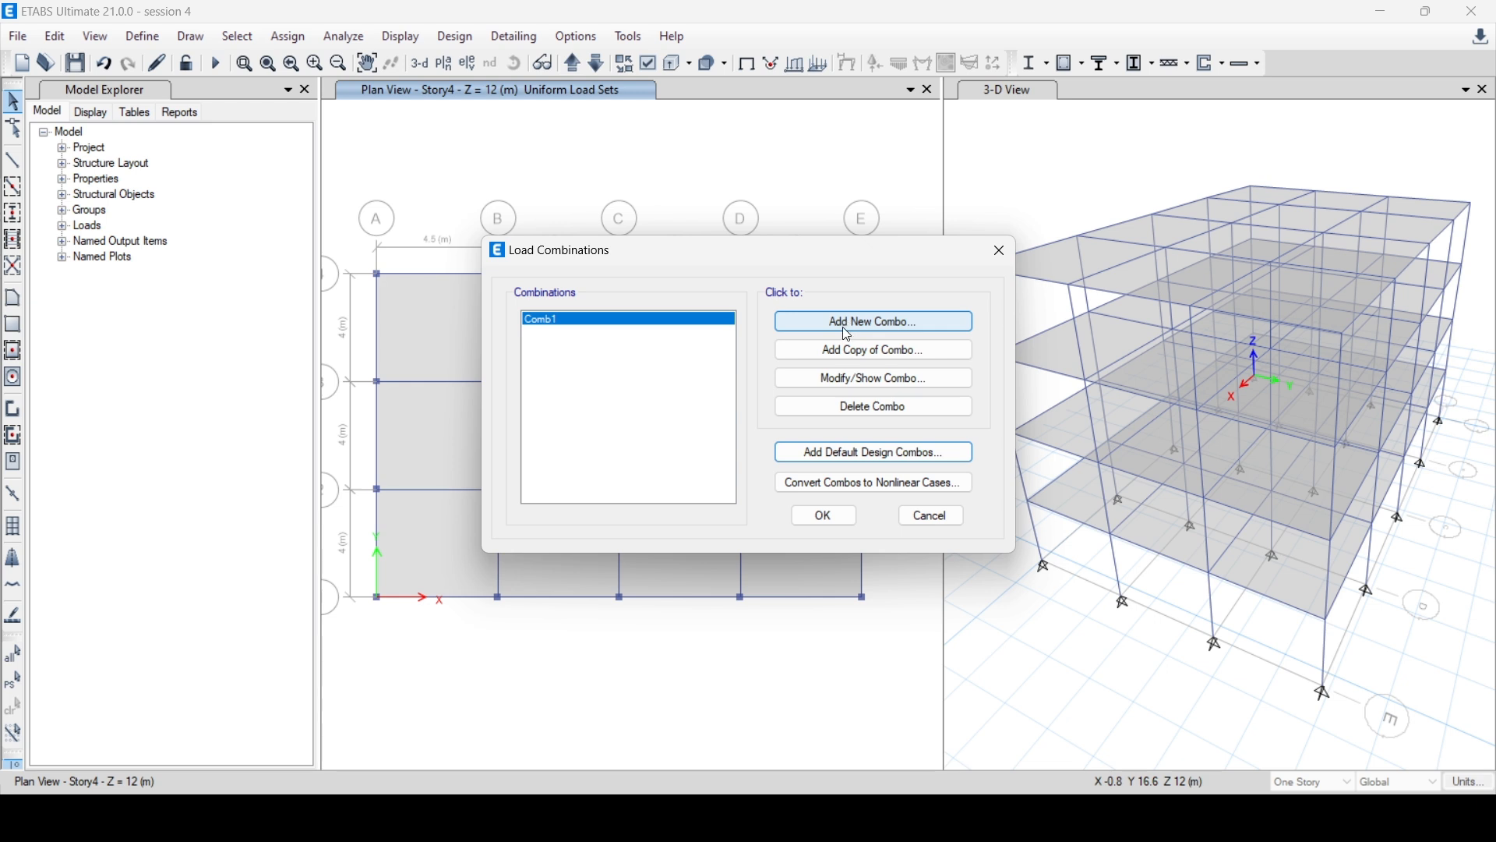
Create a new load combination named Comb 2, add a second load row, and set the Dead scale factor to 1.35.
left_click(843, 328)
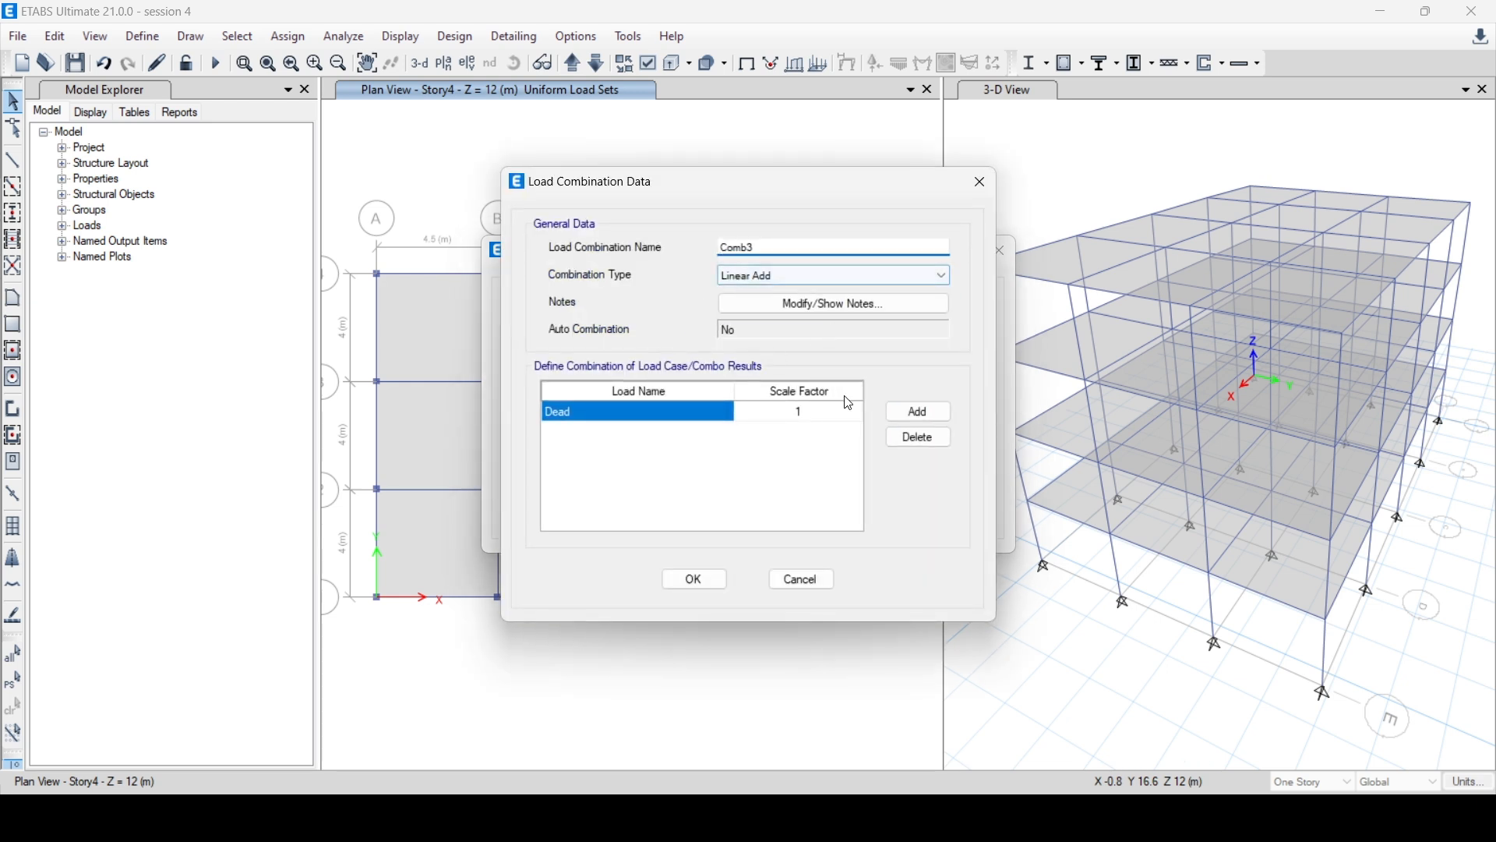
left_click_drag(762, 246, 642, 234)
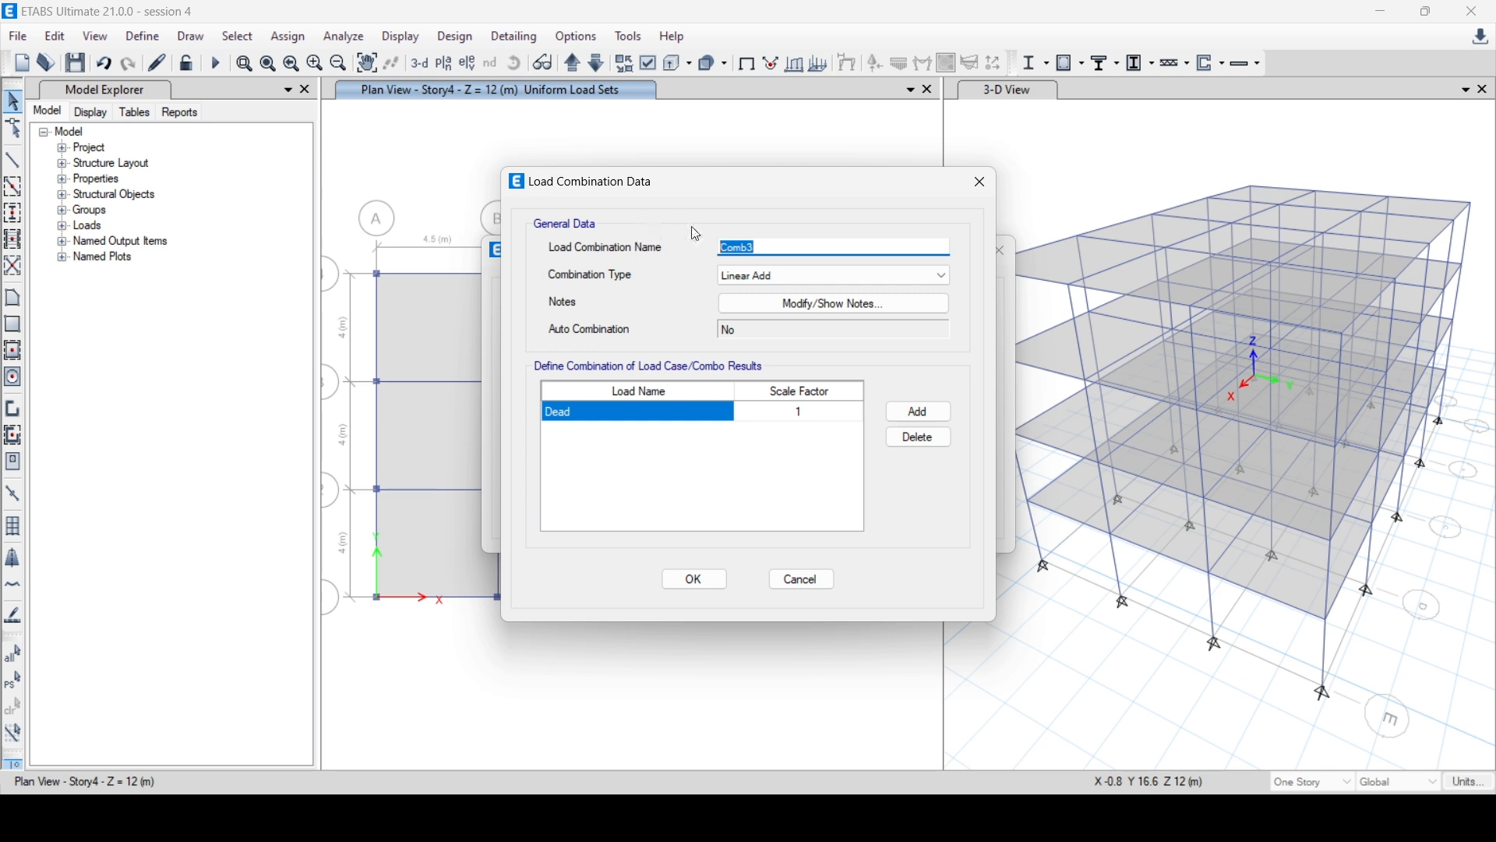
type("Comb 2")
left_click(919, 413)
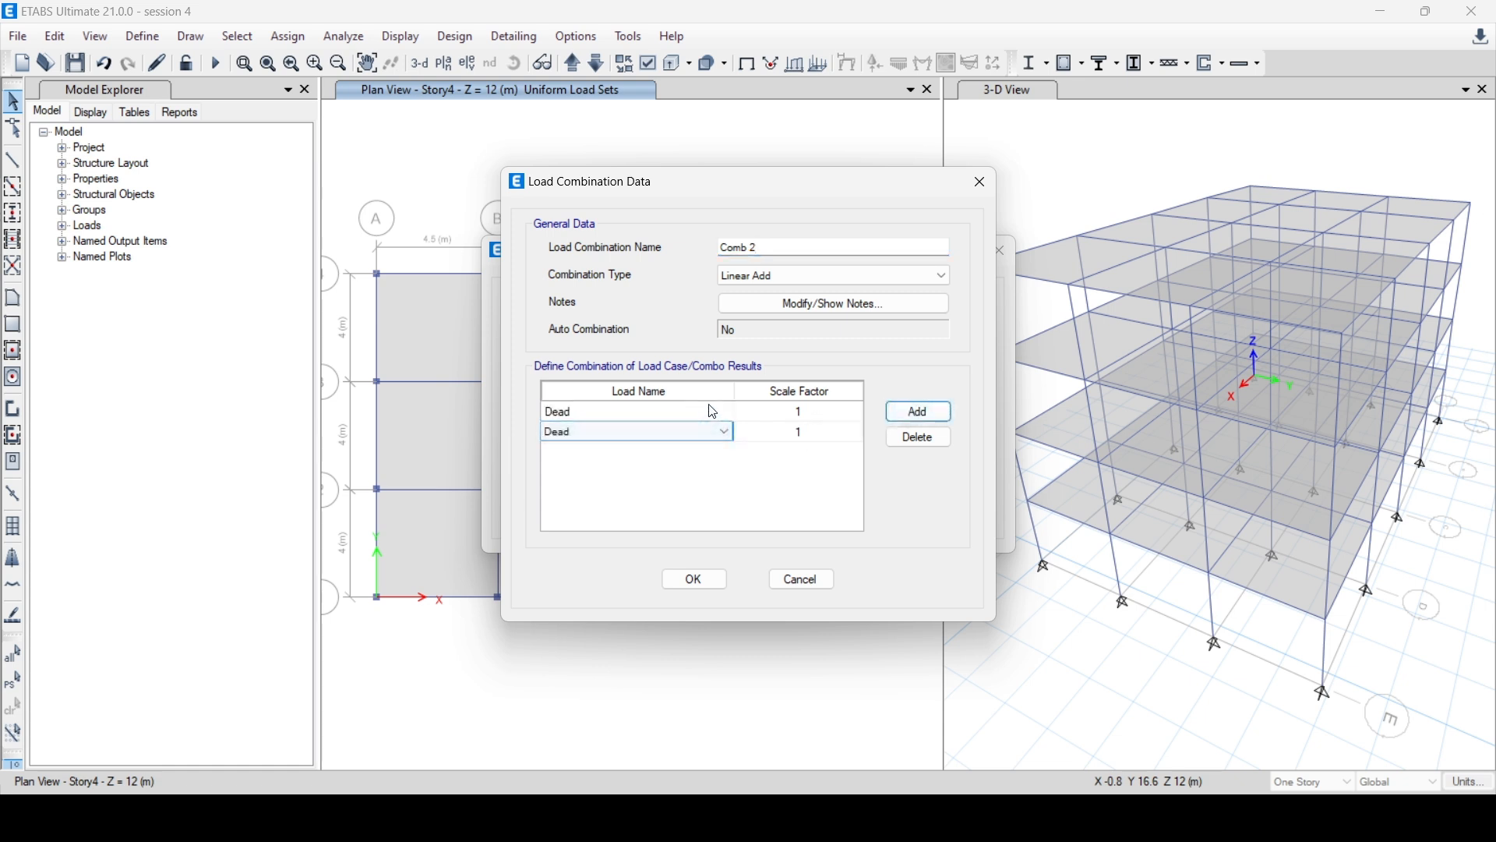
left_click(808, 411)
left_click(808, 411)
type(".")
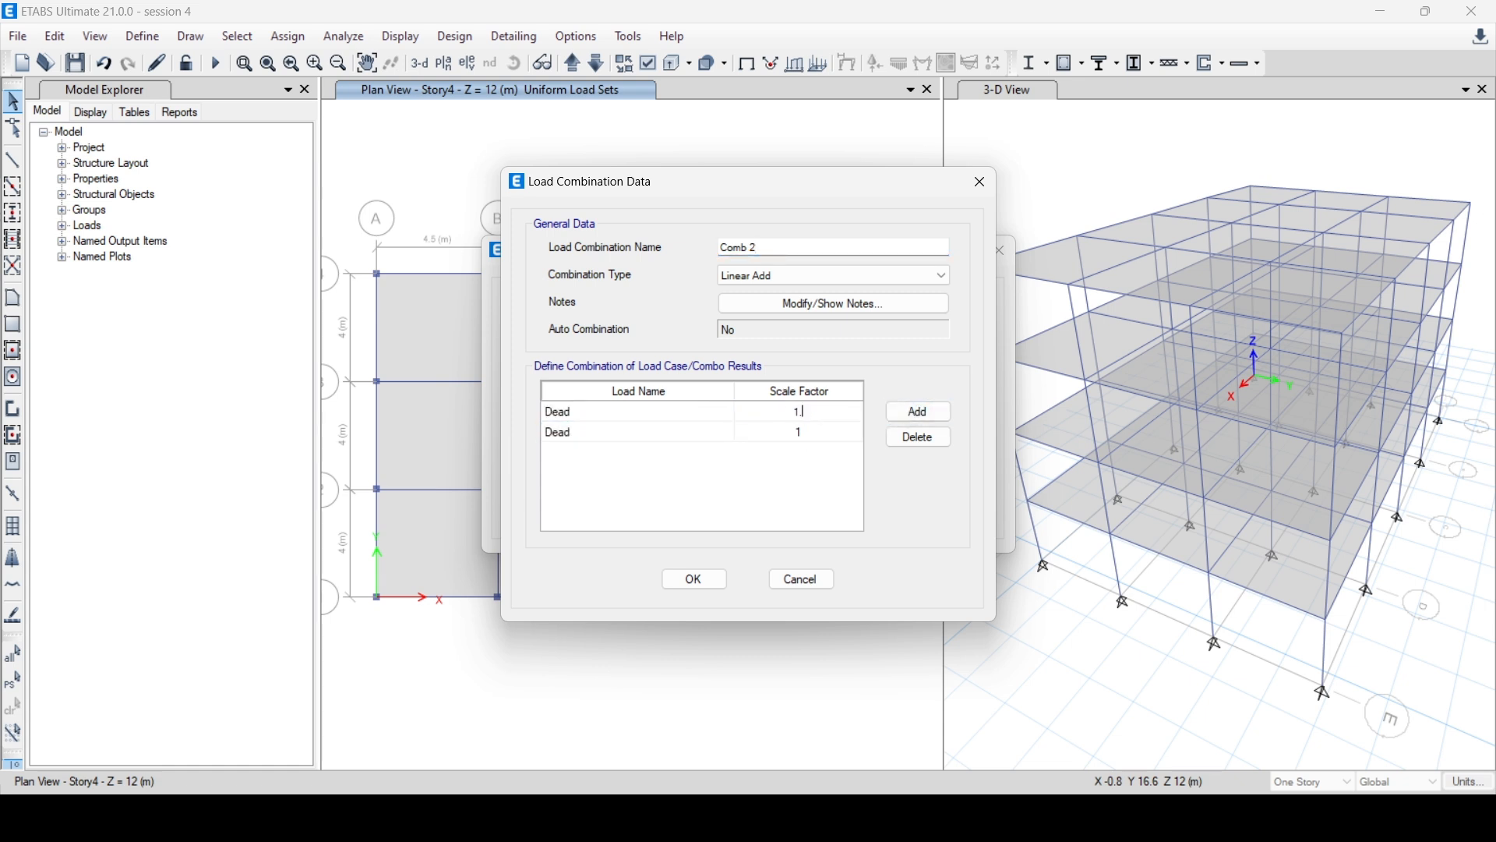
type("35")
Assign Super dead to the second load row of Comb 2 with a scale factor of 1.35.
left_click(800, 436)
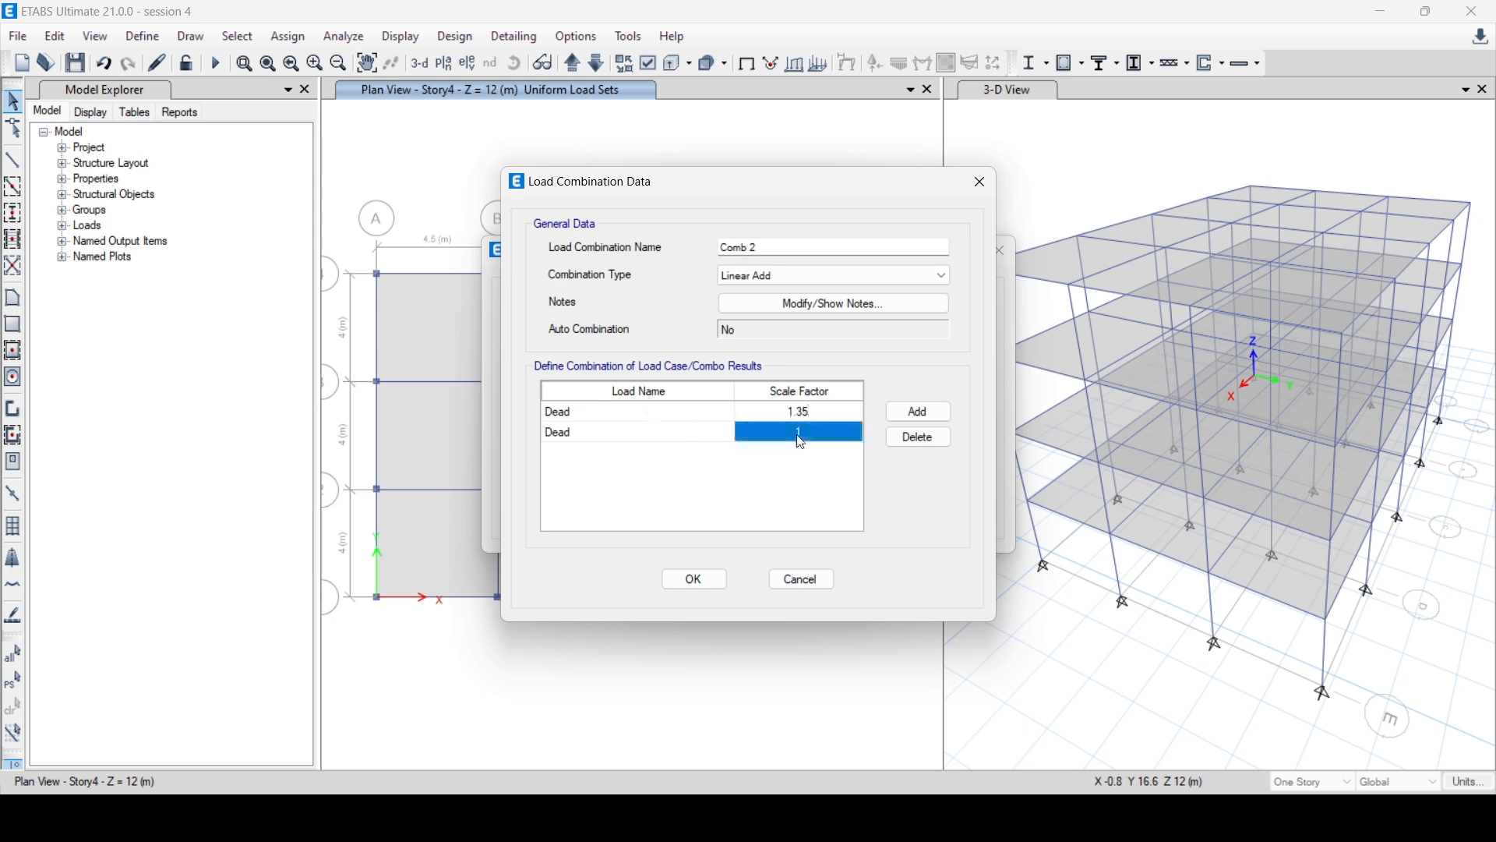
left_click(623, 434)
left_click(628, 438)
left_click(596, 503)
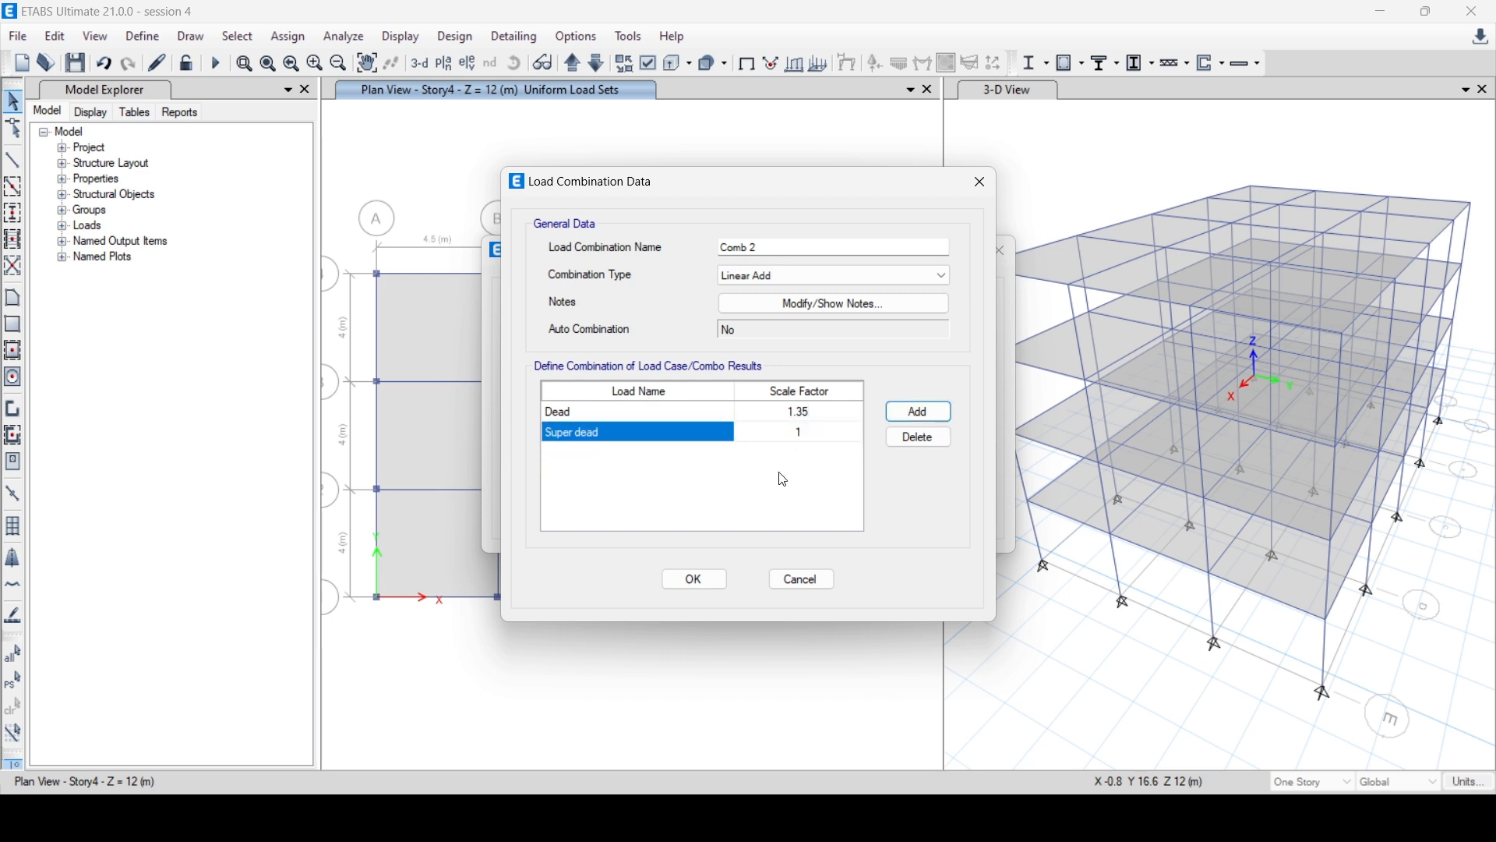
left_click(807, 429)
left_click(808, 428)
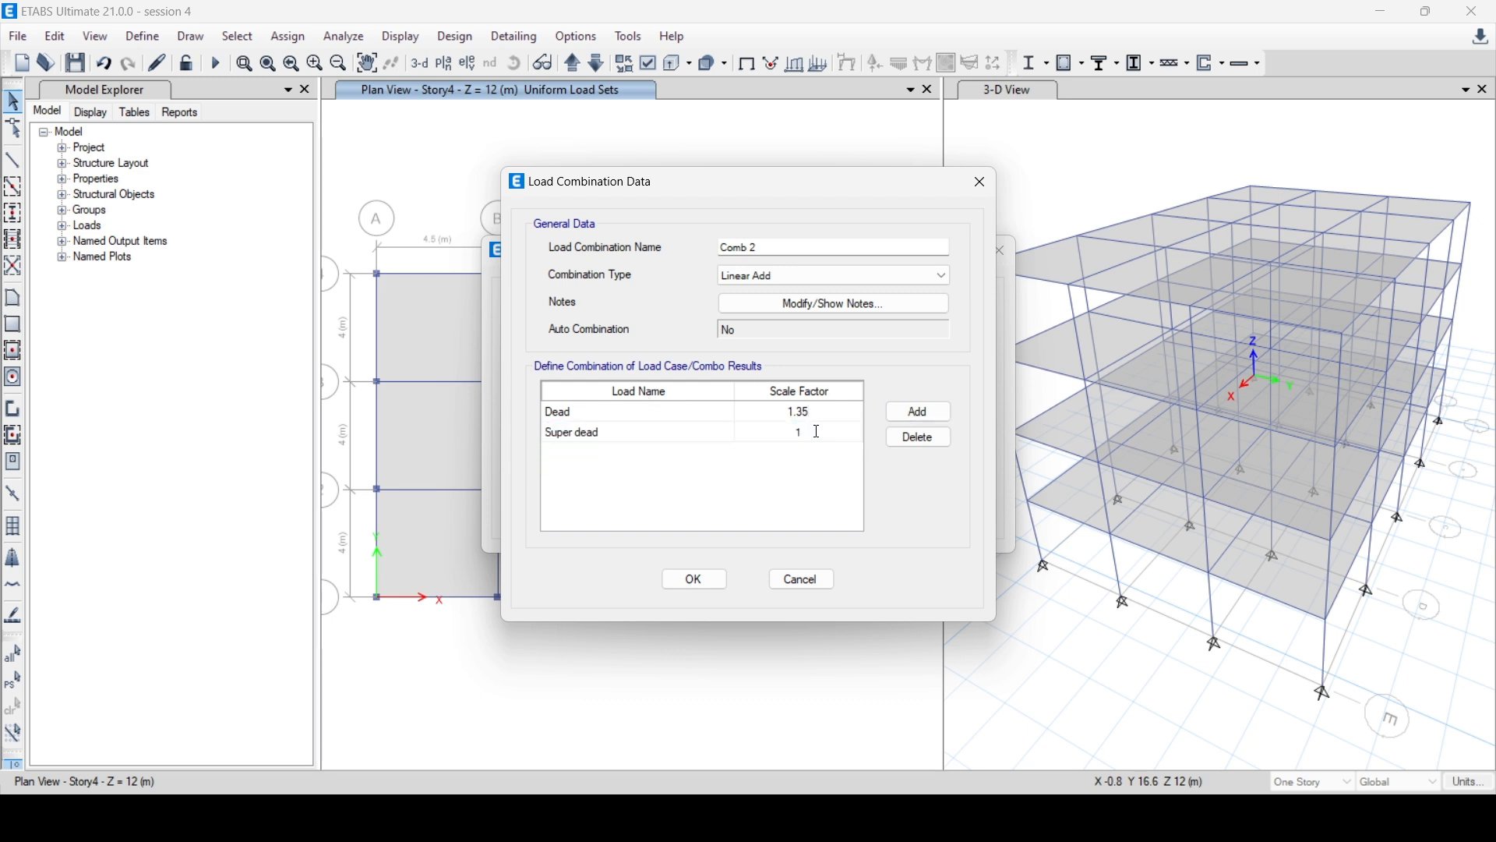
type(".35")
Add the Live load to Comb 2 with a scale factor of 1.5 and save the combination.
left_click(920, 412)
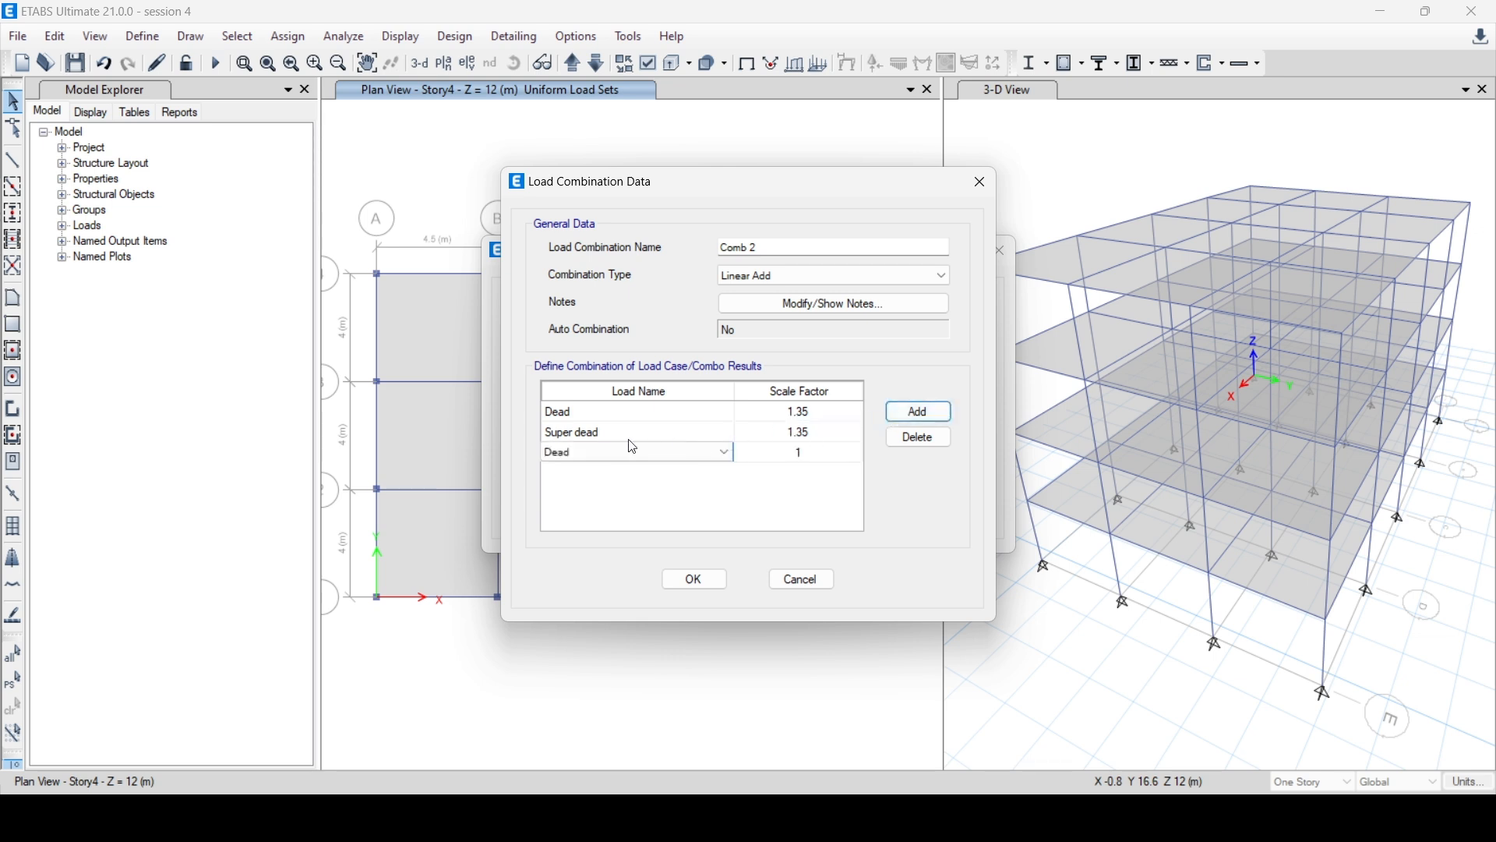
left_click(608, 455)
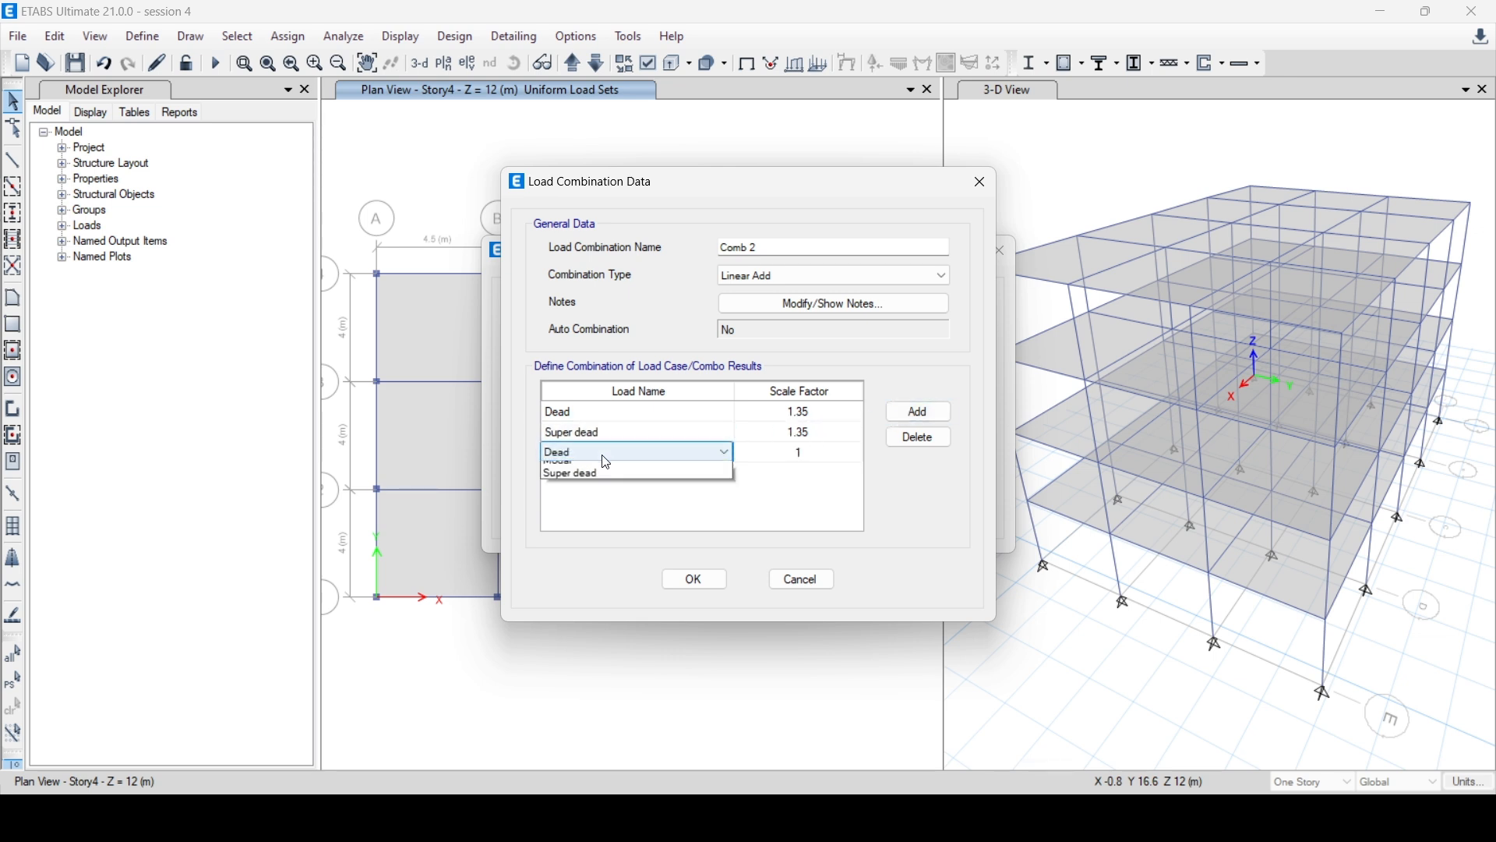
left_click(611, 485)
left_click(817, 457)
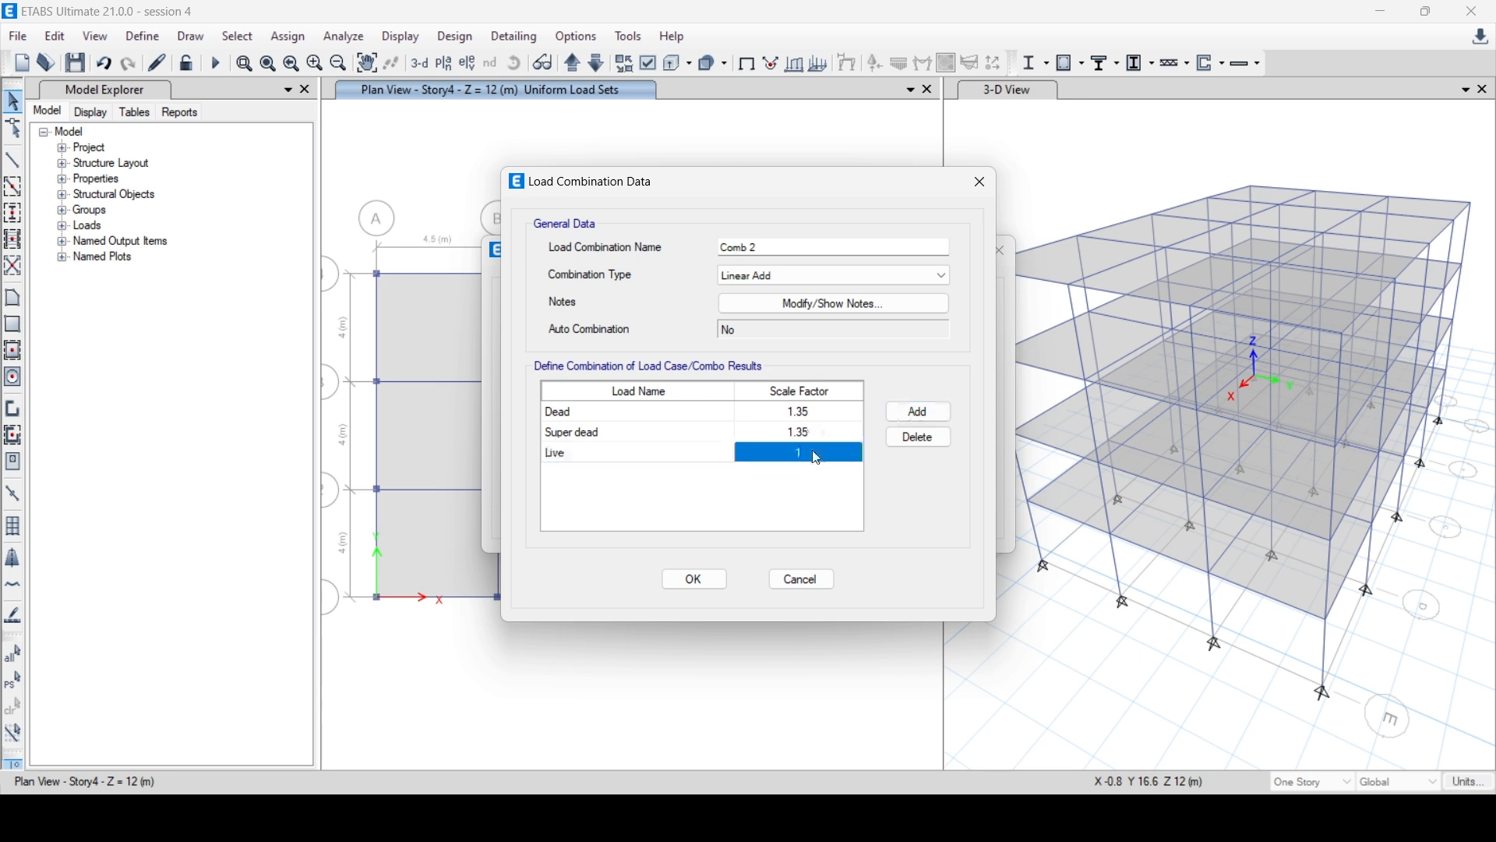
type("1.5")
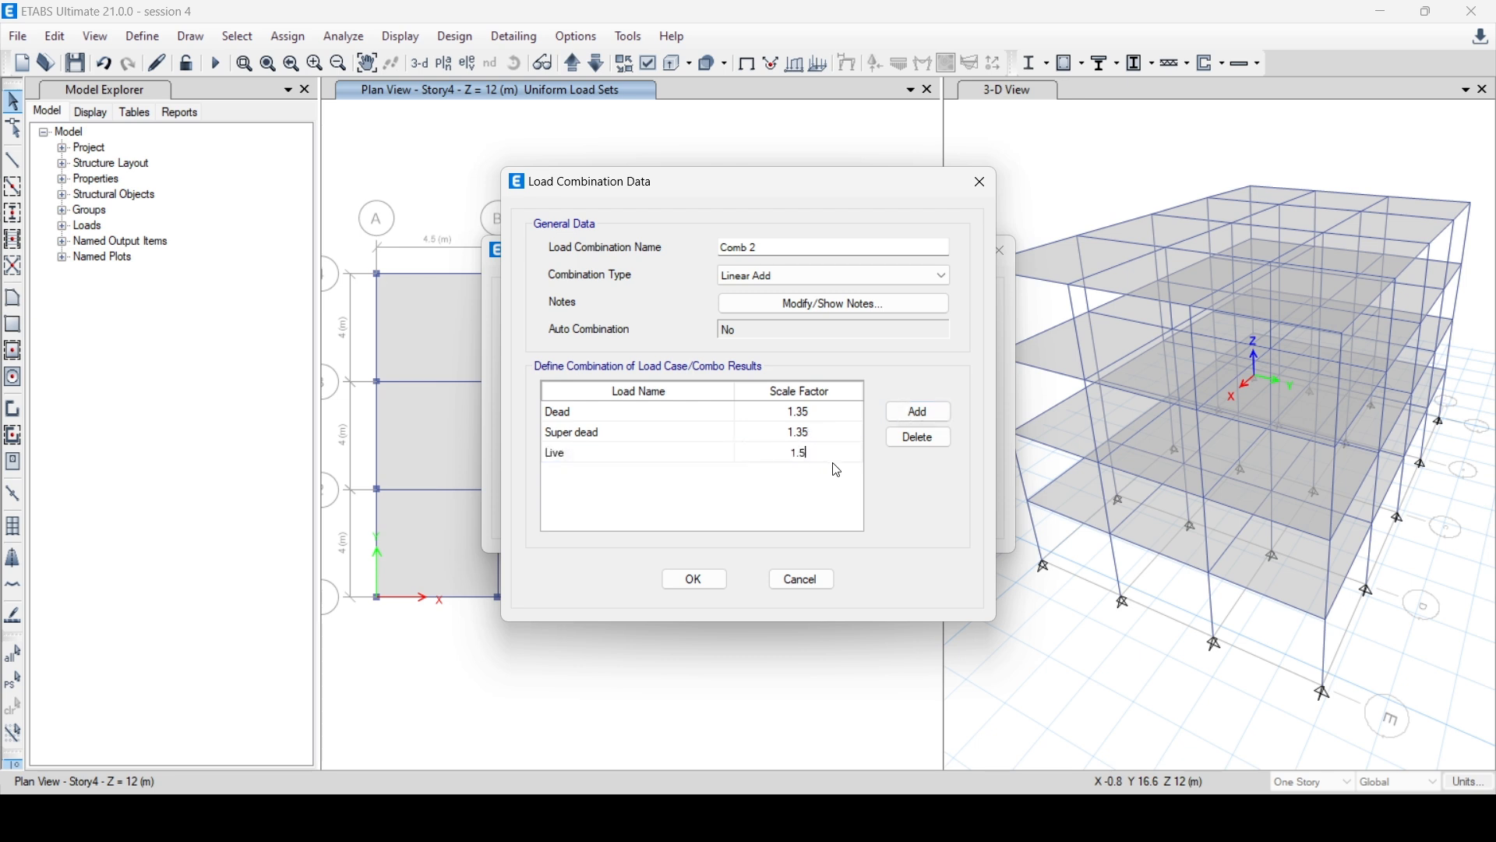
left_click(694, 578)
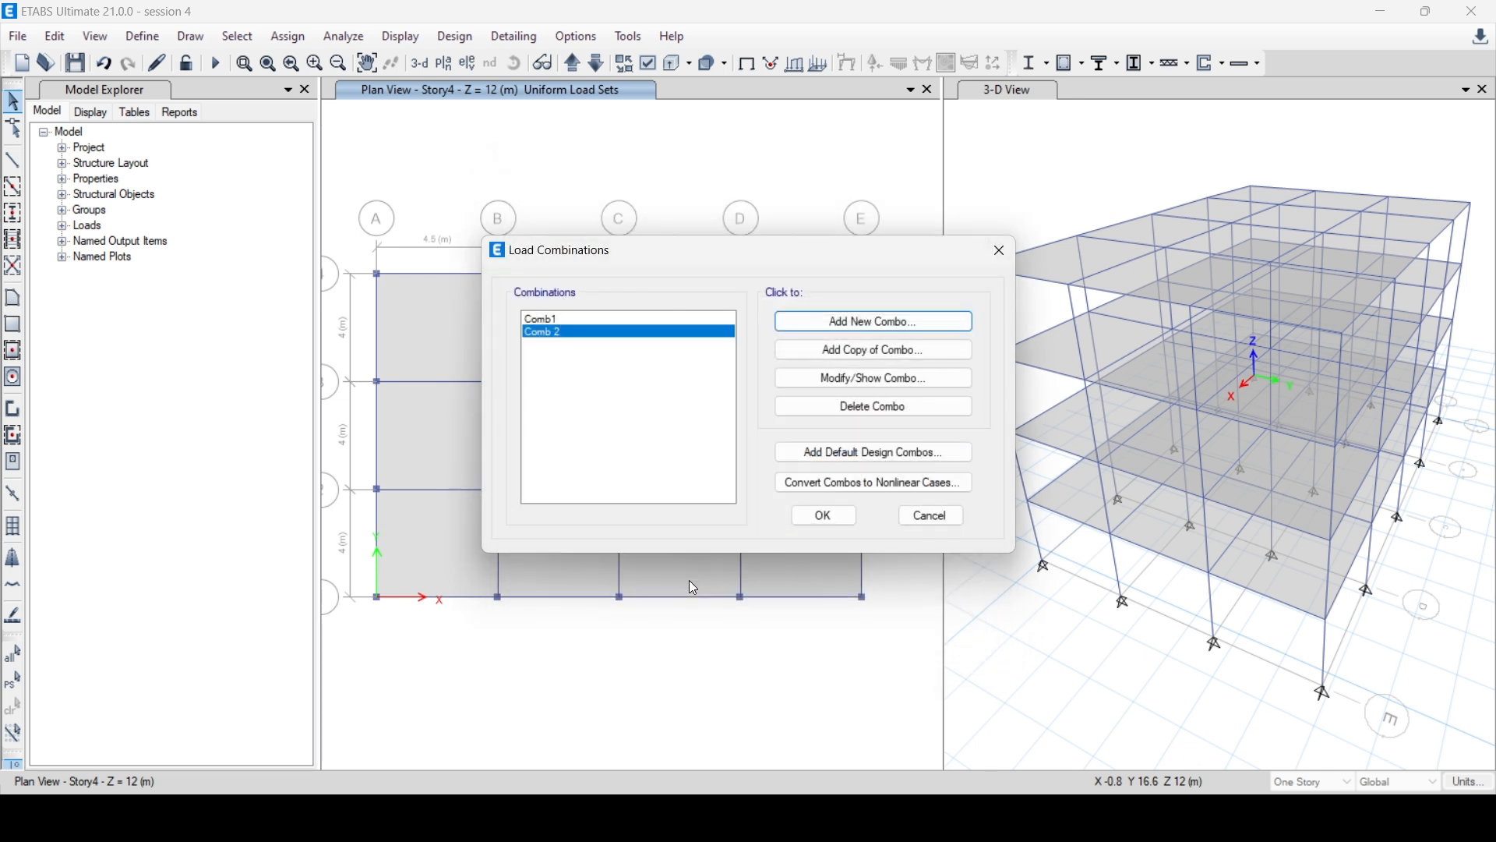
Copy Comb 2 and set the Dead, Super dead and Live scale factors of the copy to 1.0.
left_click(838, 365)
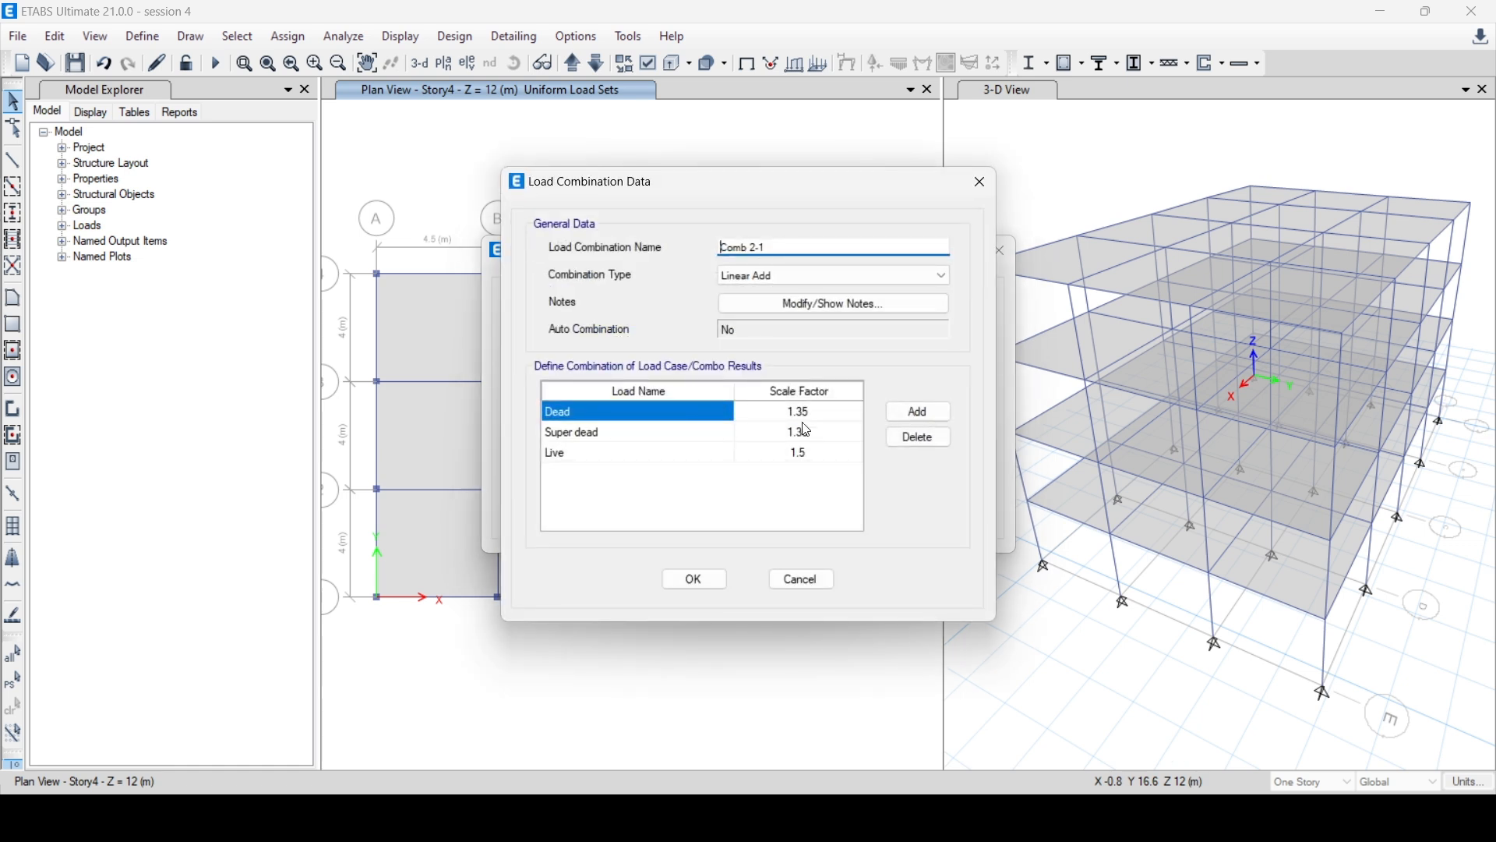
left_click(813, 419)
left_click(813, 418)
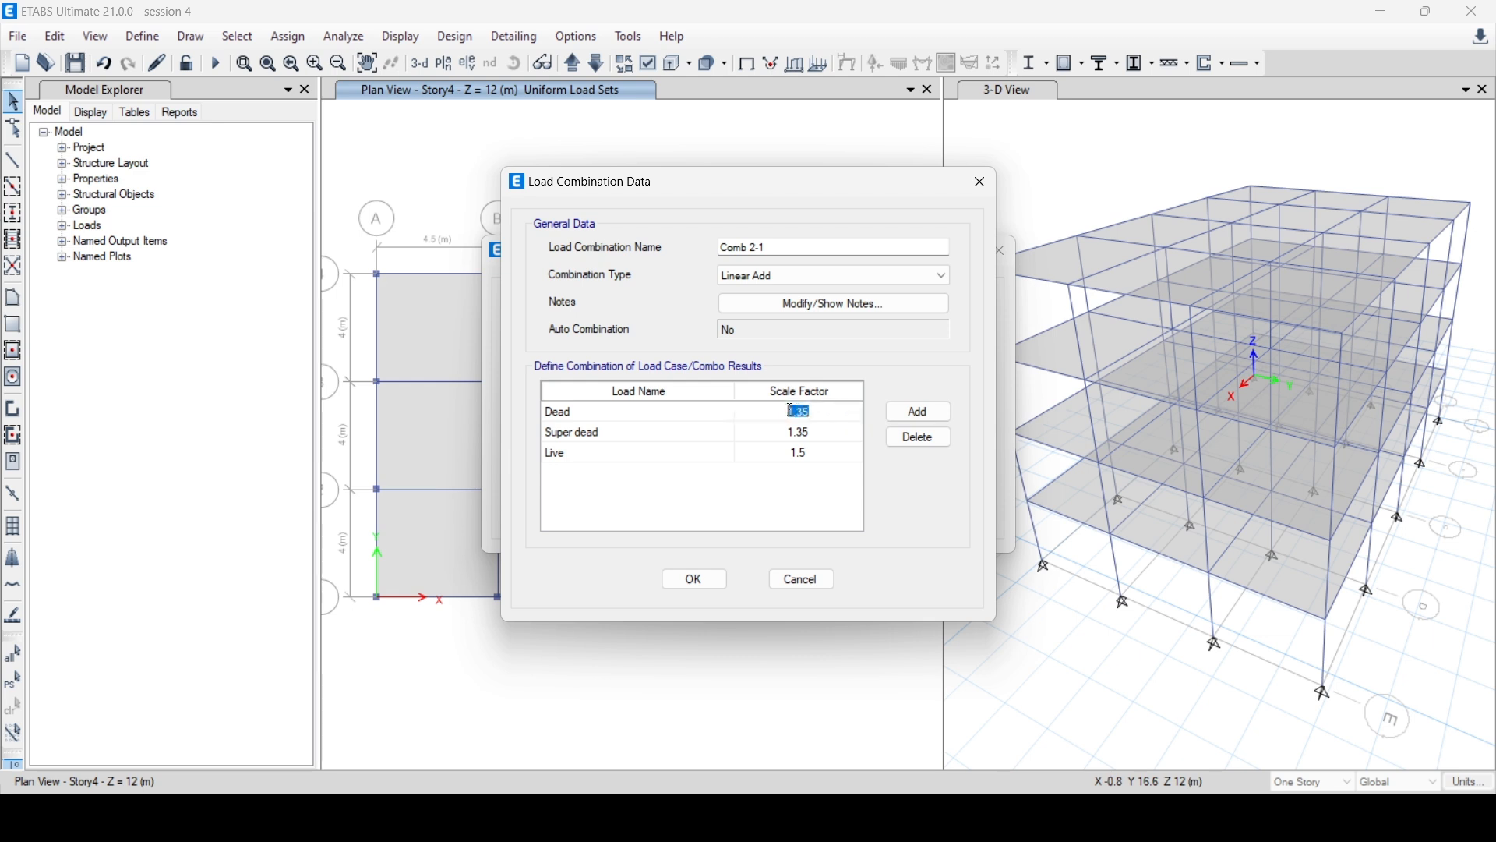
type("1.0")
left_click(817, 435)
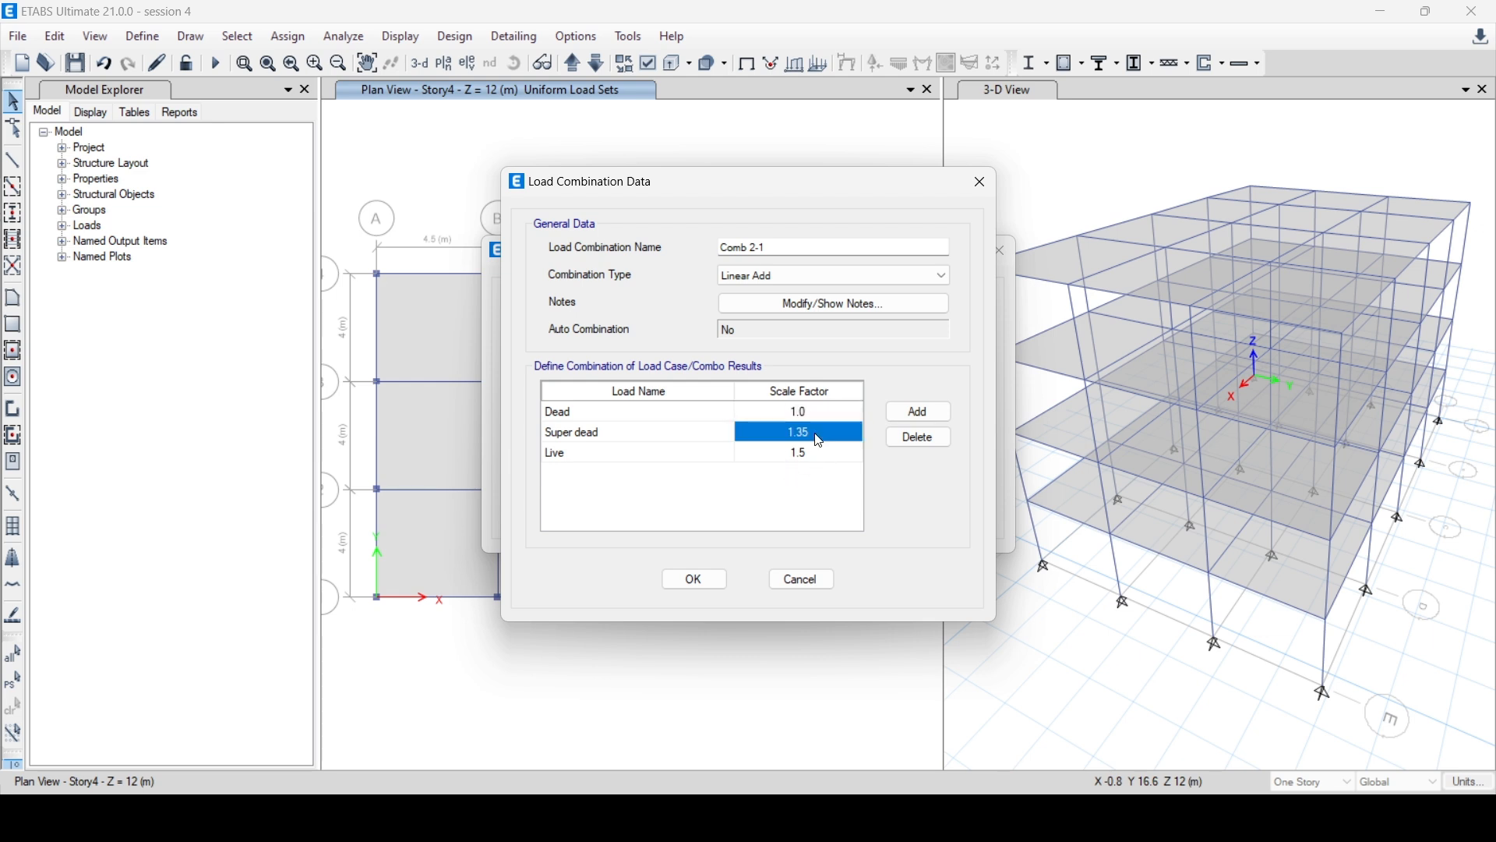
left_click(820, 437)
type("1.0")
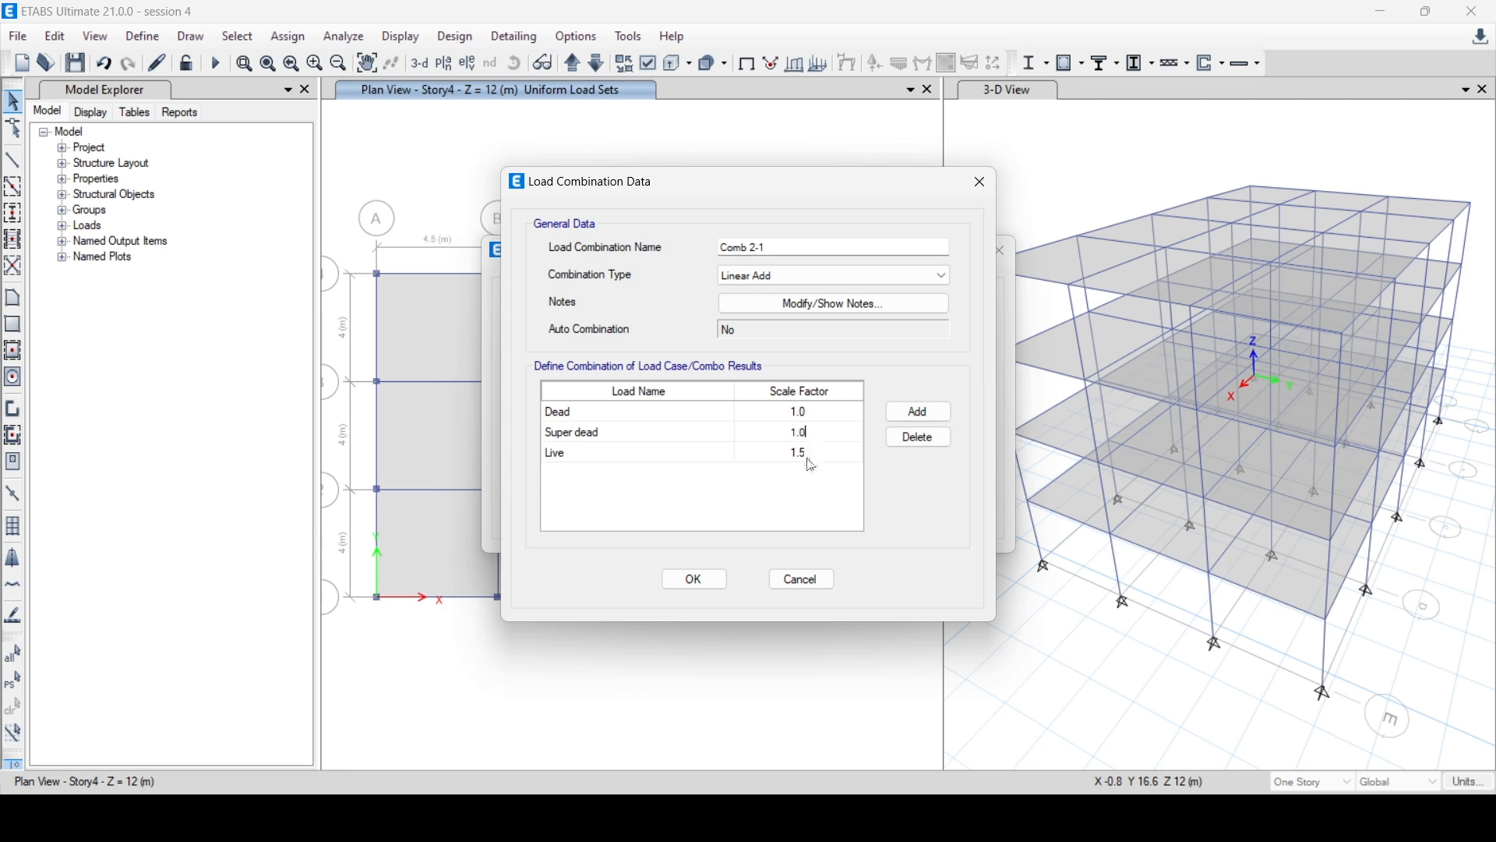
left_click(813, 454)
left_click(813, 455)
type("1.0")
Rename the copied load combination Comb 3 SLS and save it.
double_click(783, 250)
left_click_drag(785, 253, 754, 254)
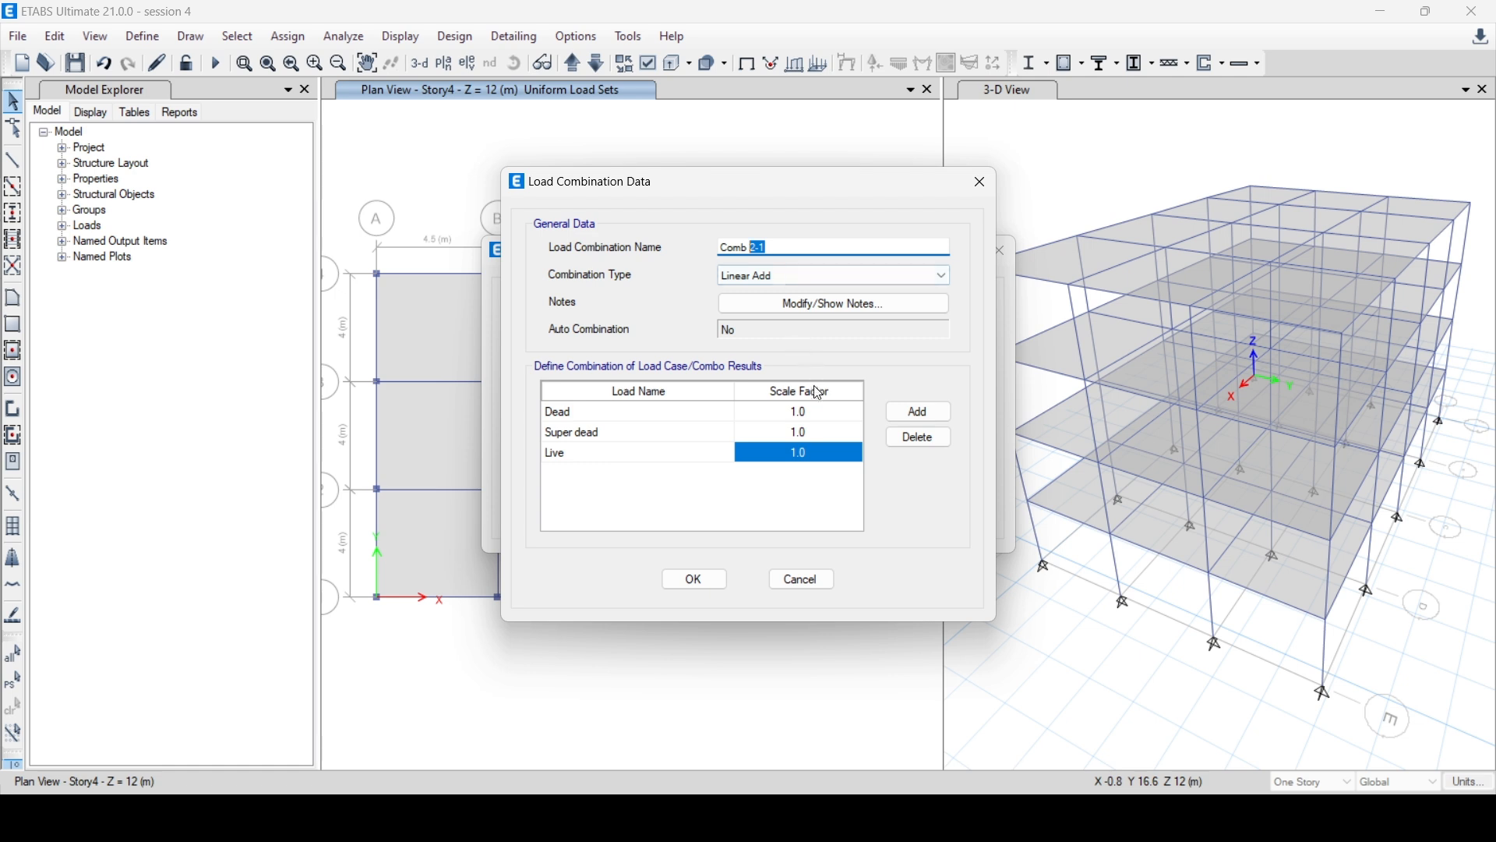
type("3 SLS")
left_click(704, 578)
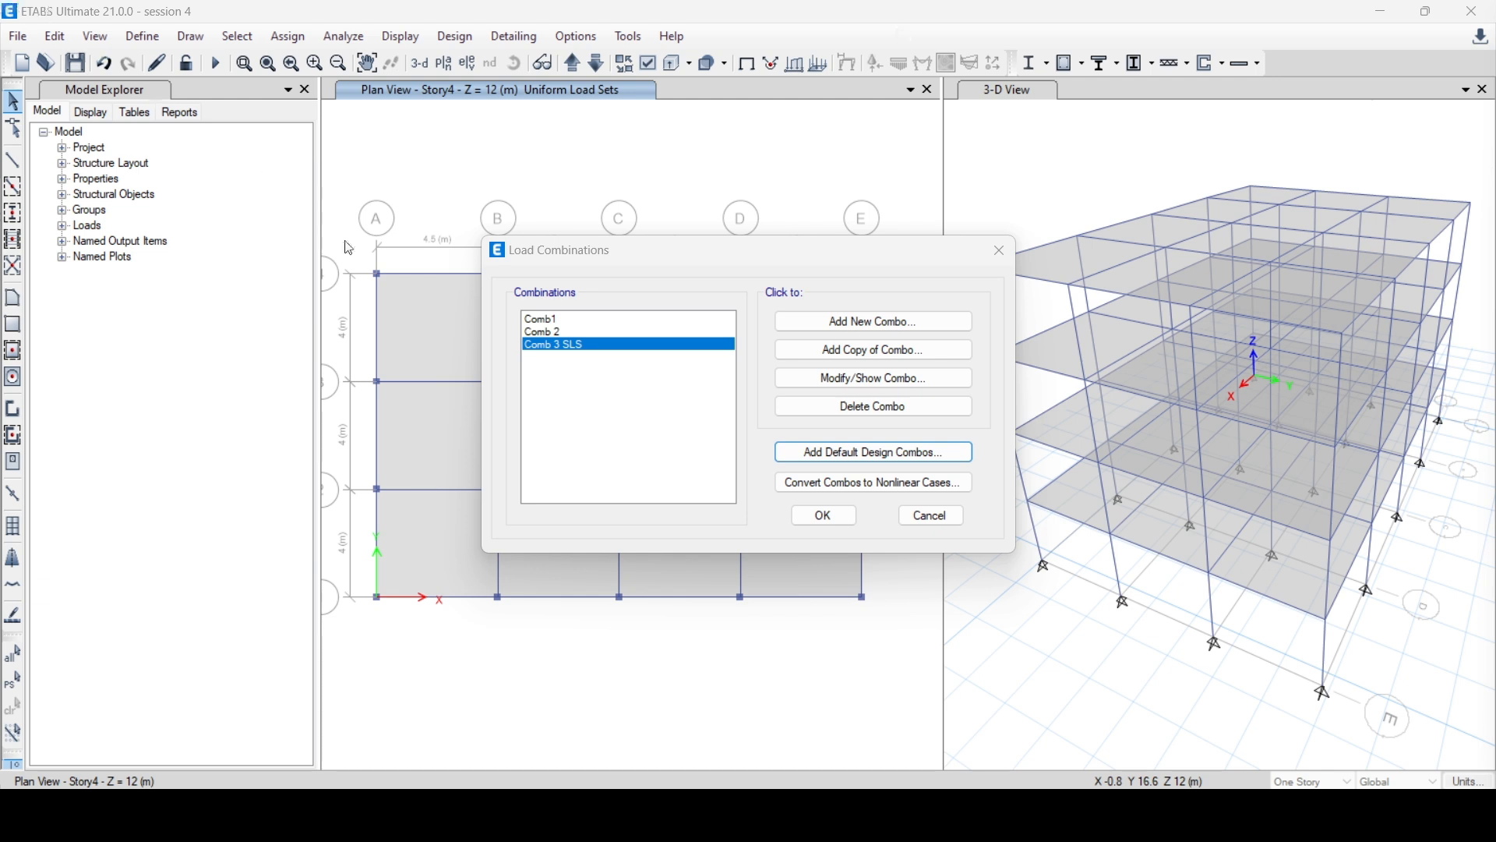
Start a new load combination of type Envelope and choose Comb 2 as its first load.
left_click(874, 336)
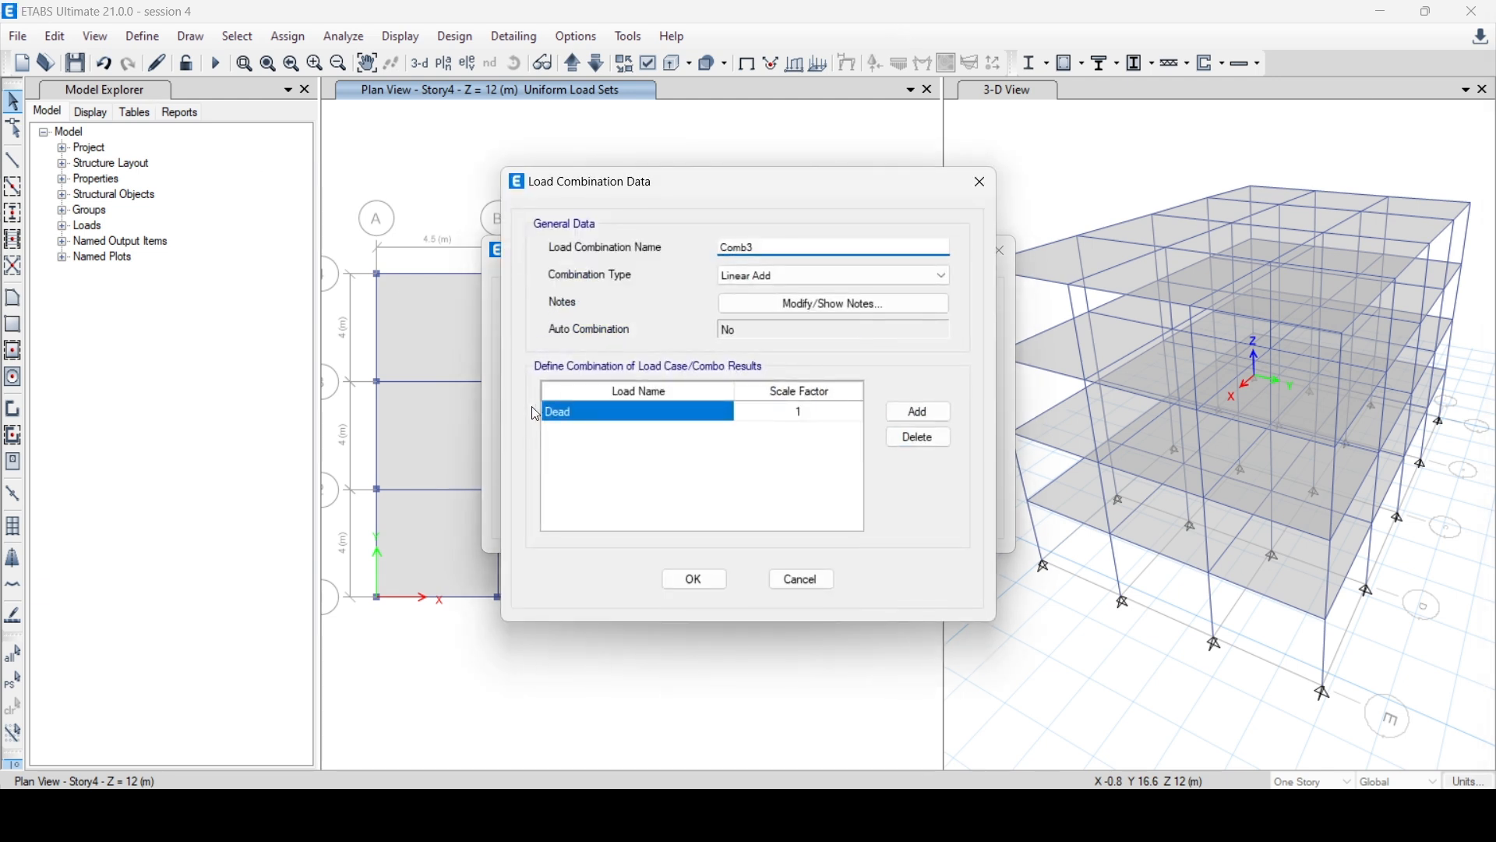
left_click(802, 277)
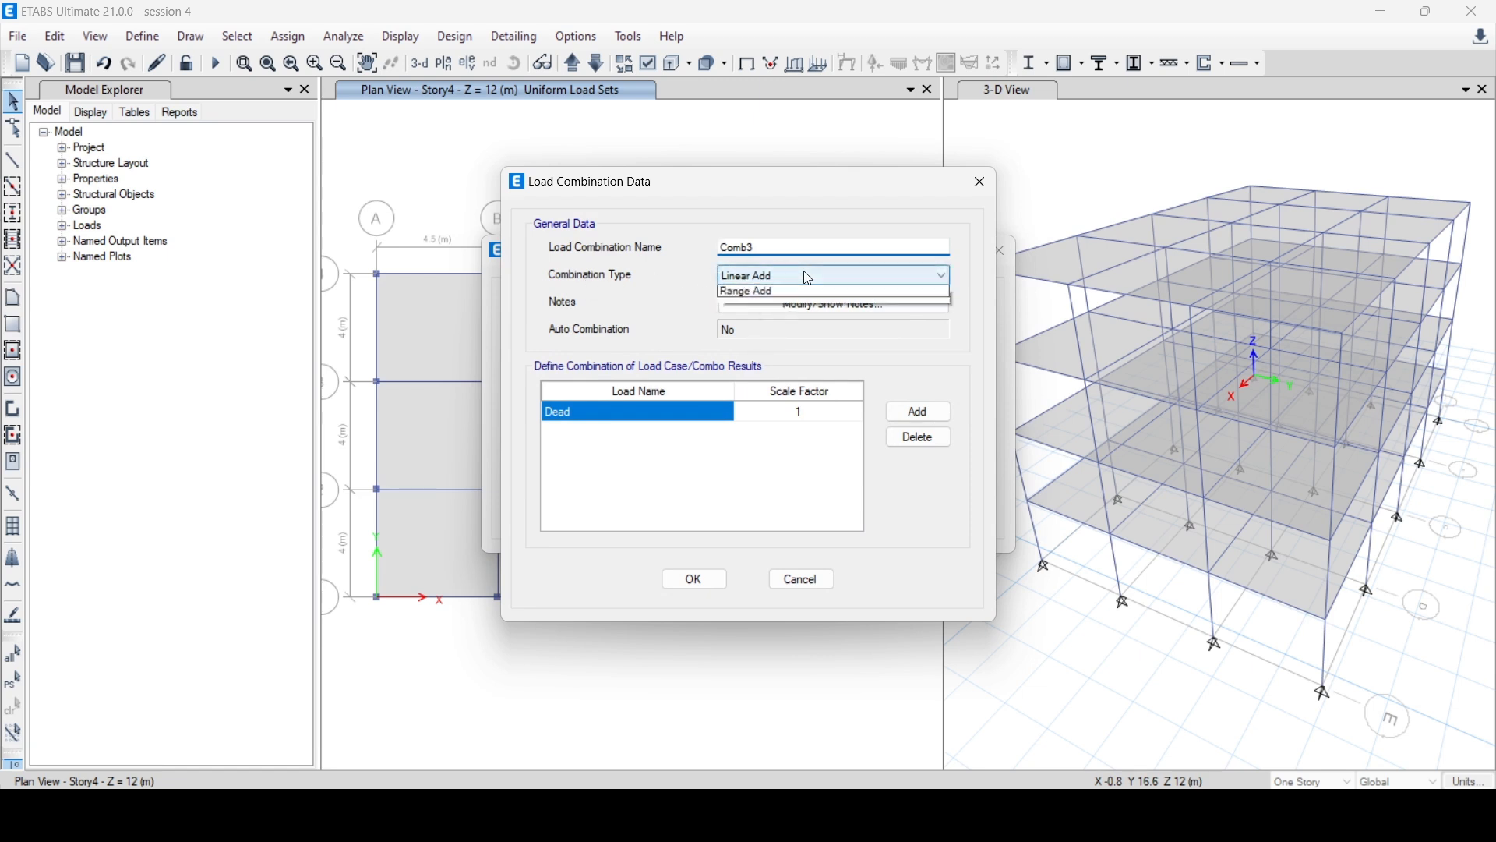
left_click(769, 306)
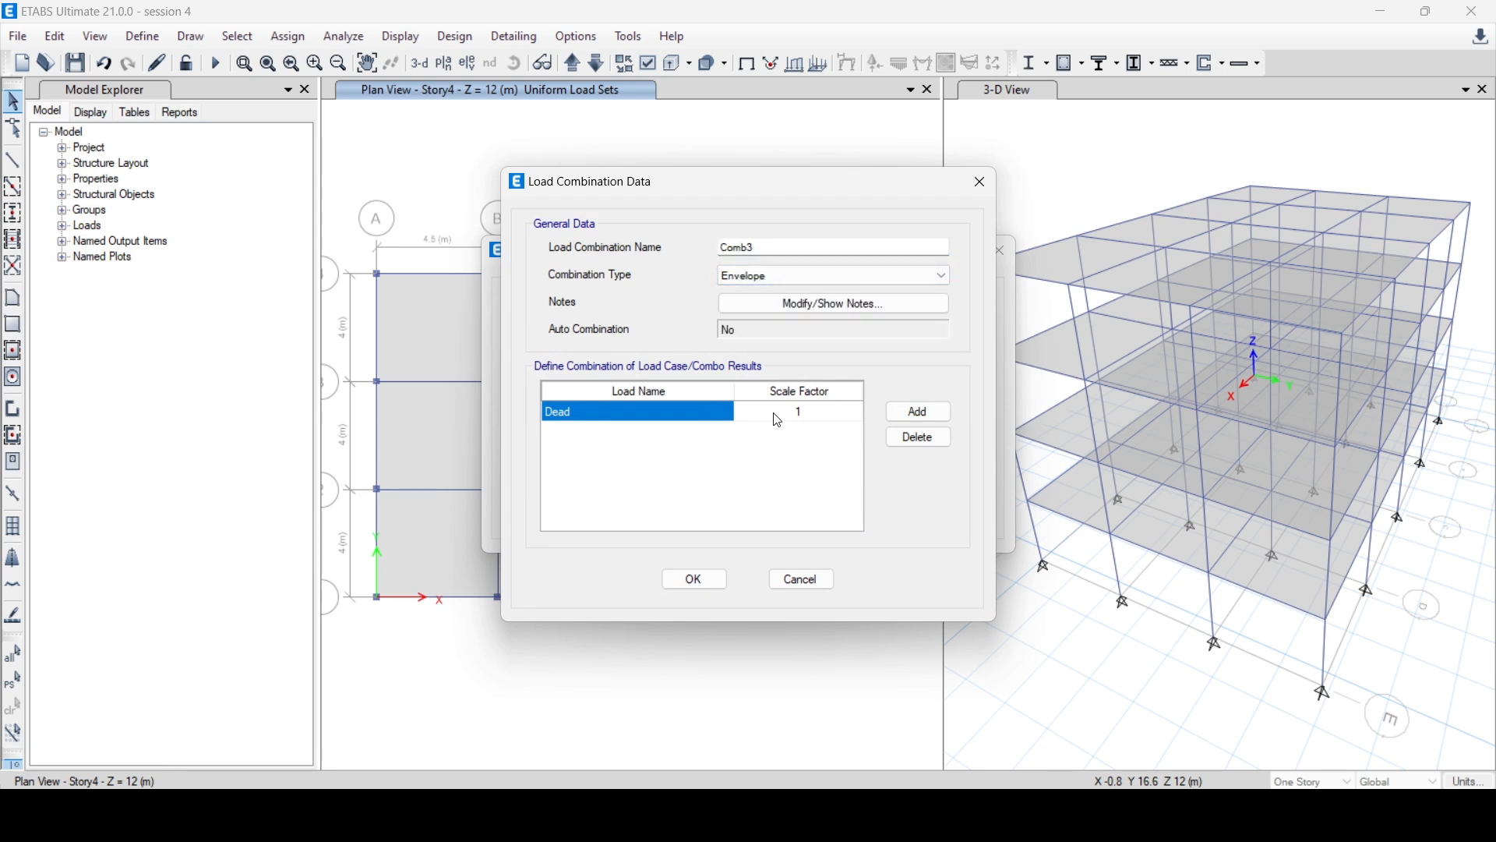
left_click(643, 413)
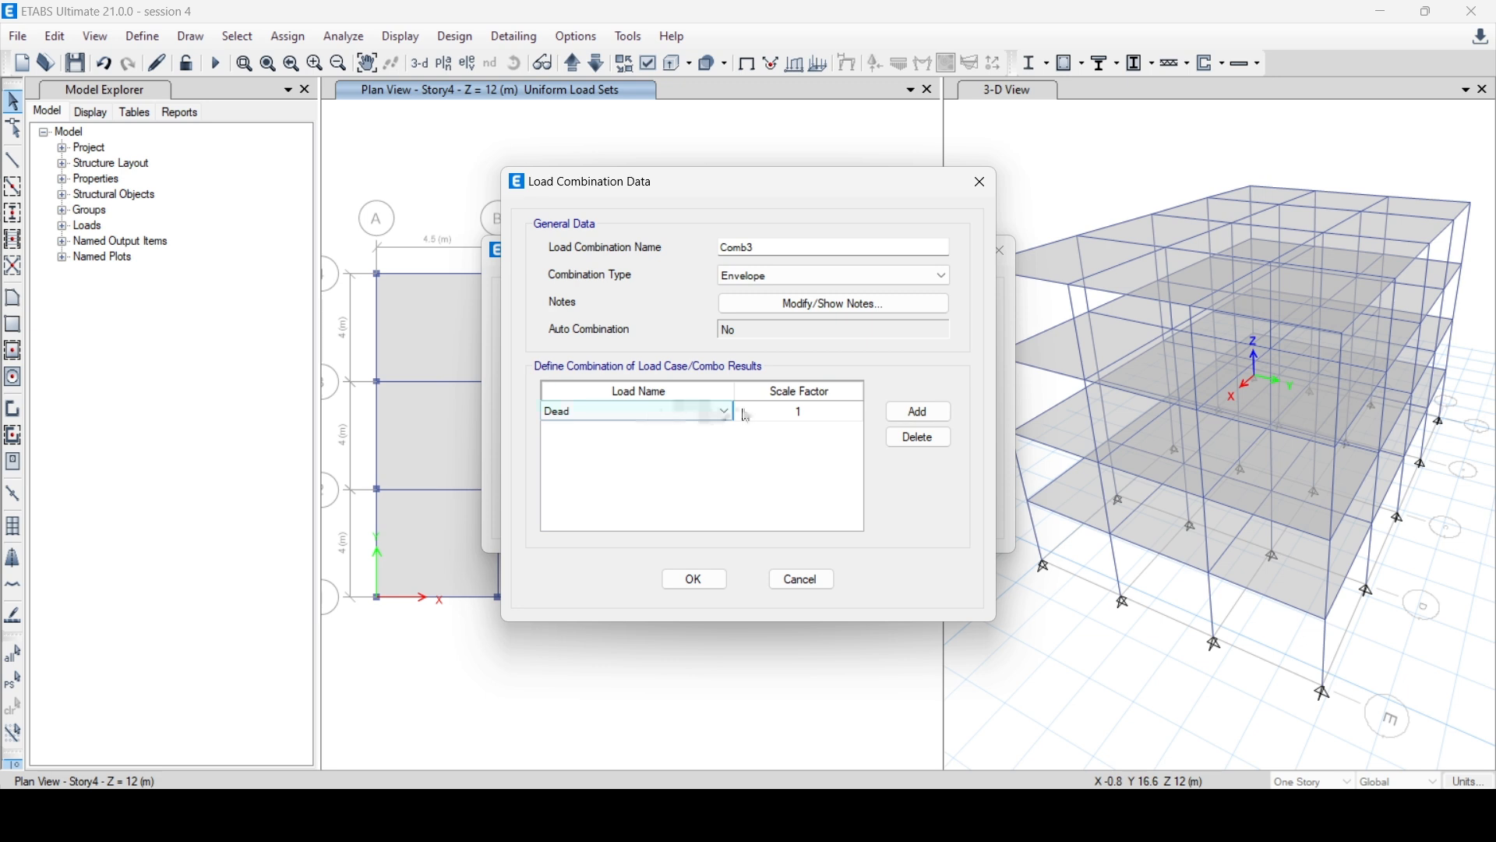
left_click(683, 414)
left_click(578, 441)
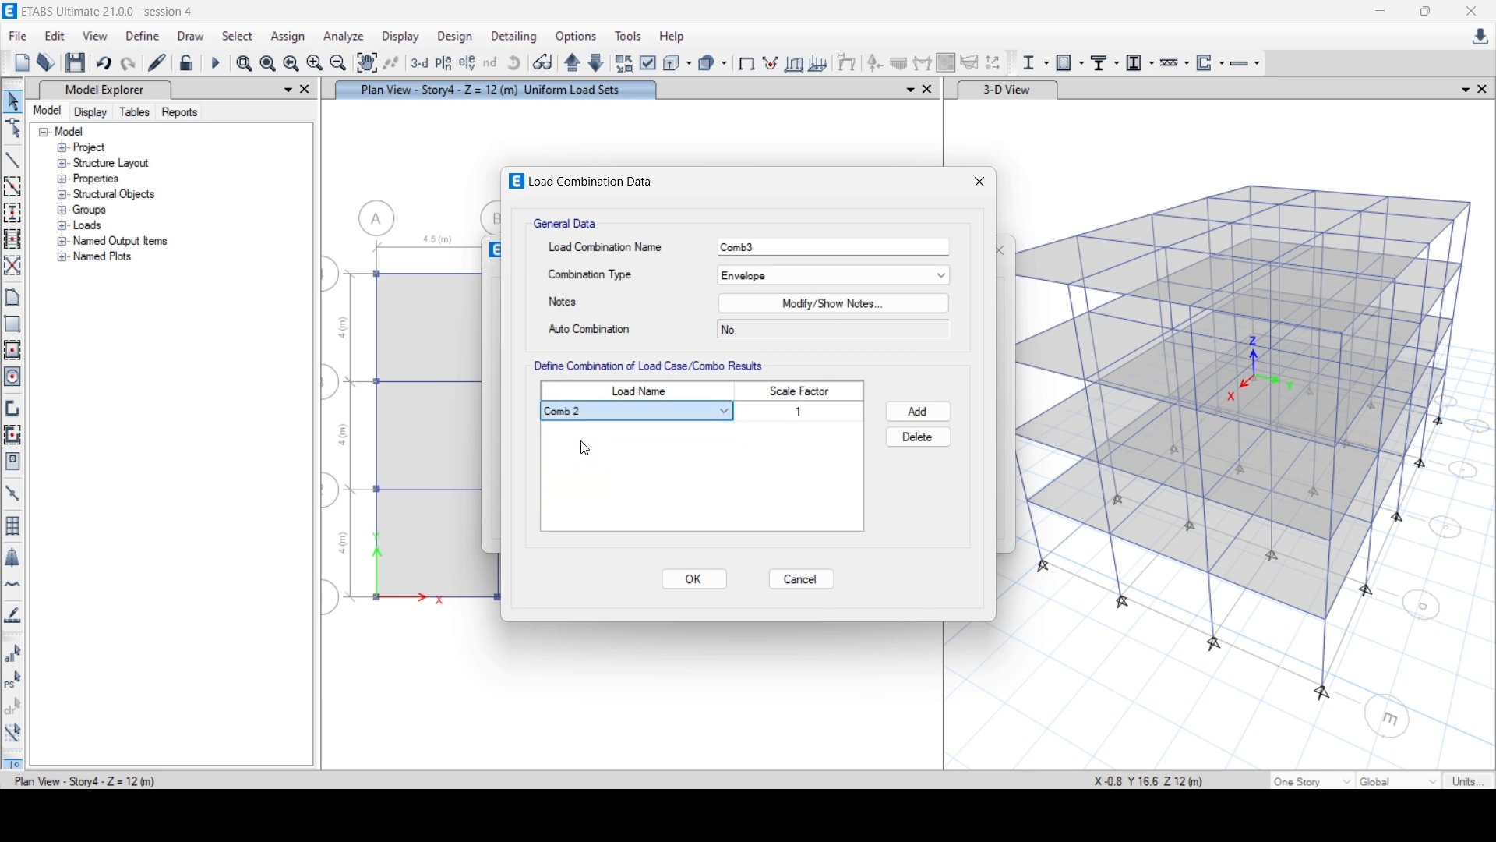
Add Comb 3 SLS as the second load of the envelope combination and save the combination.
left_click(935, 413)
left_click(637, 441)
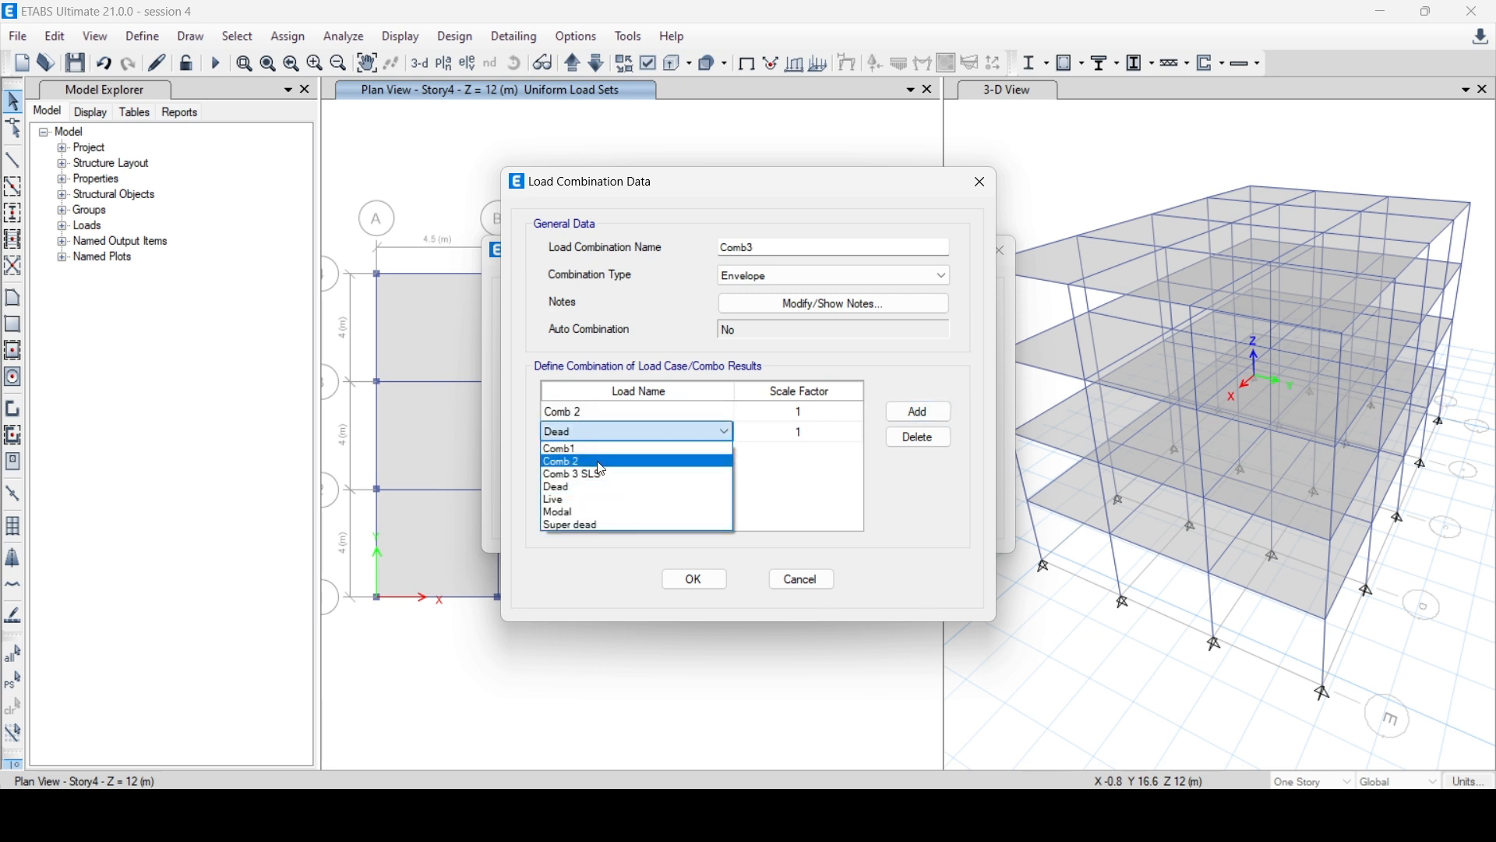
left_click(596, 471)
left_click(696, 581)
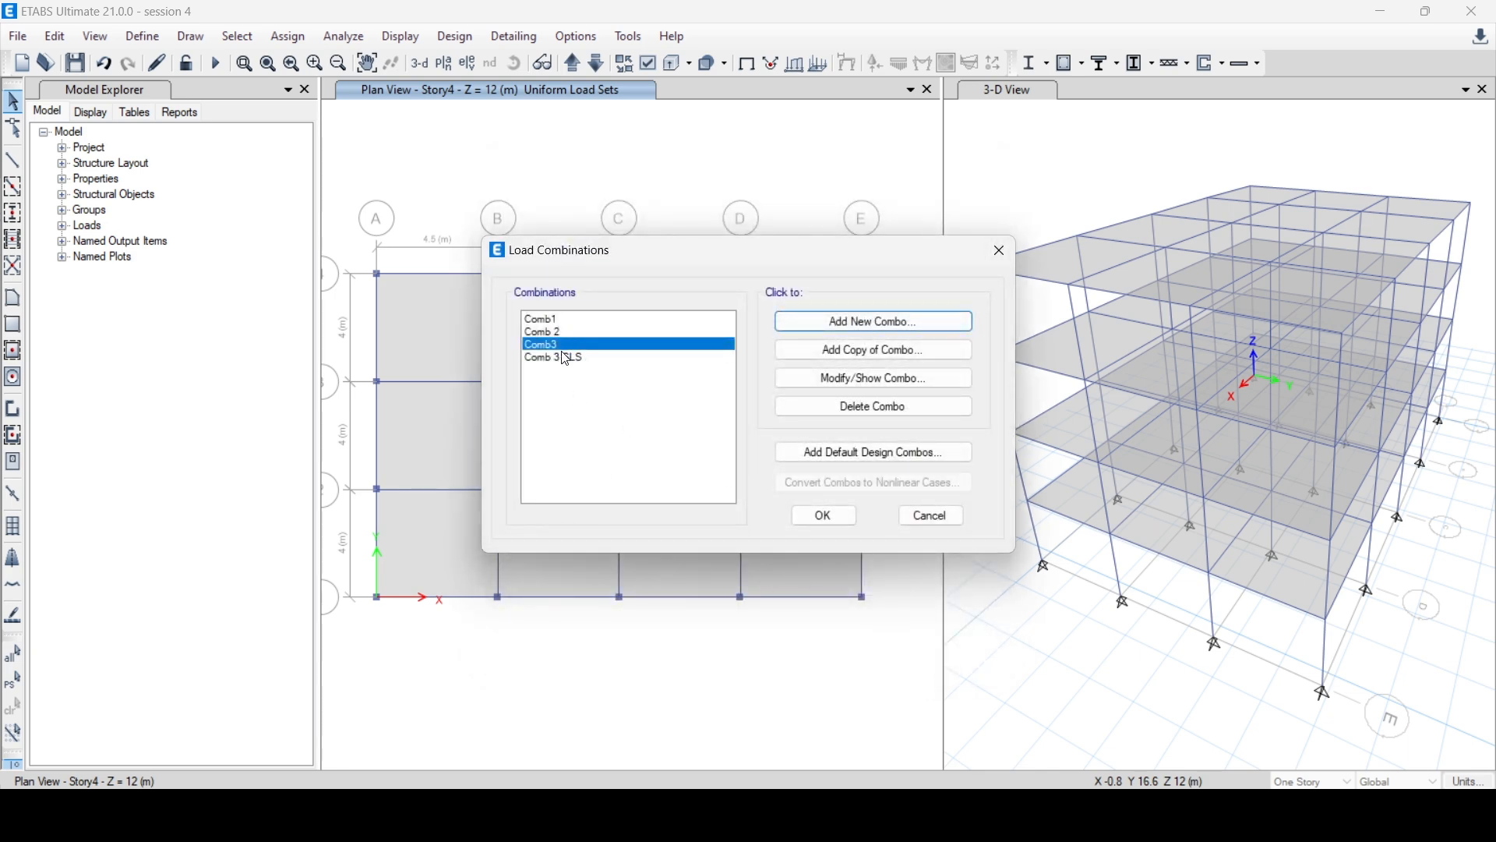
Rename the envelope load combination ENvelop and accept the list of load combinations.
left_click(837, 381)
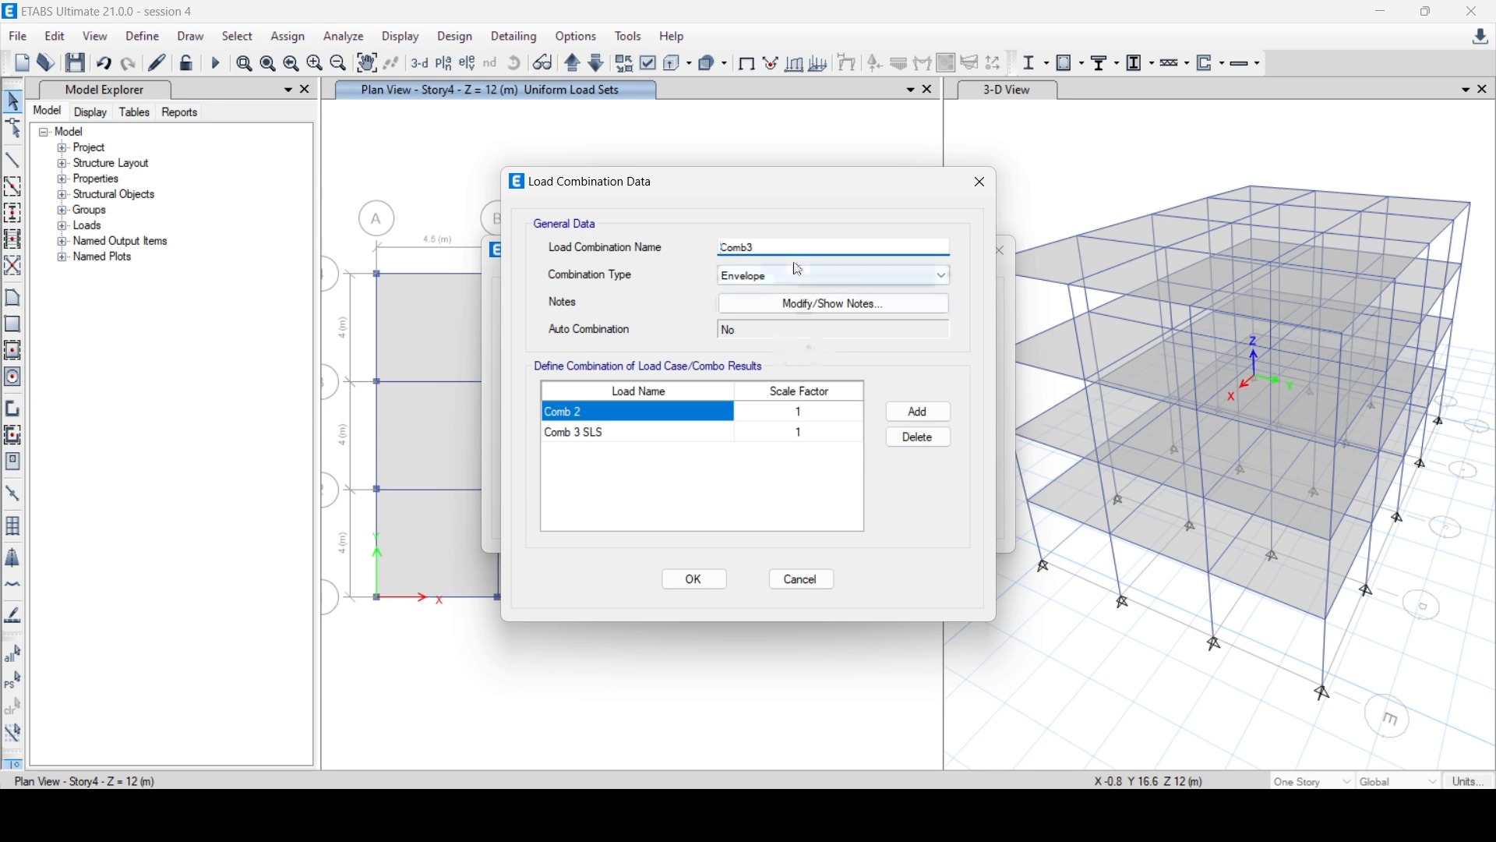
left_click_drag(785, 249, 626, 224)
type("UL")
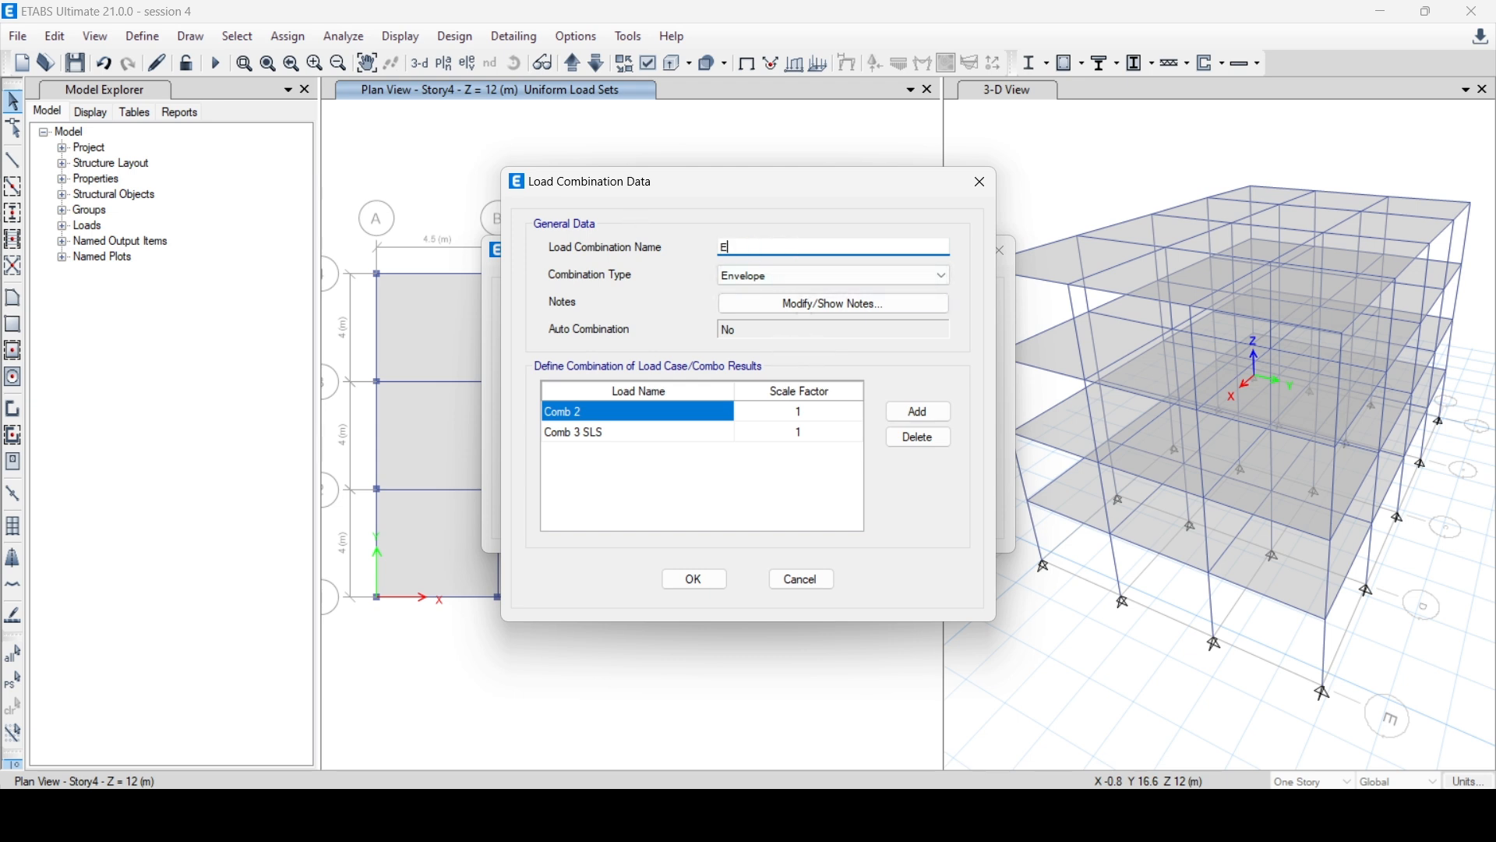
type("velop")
left_click(696, 581)
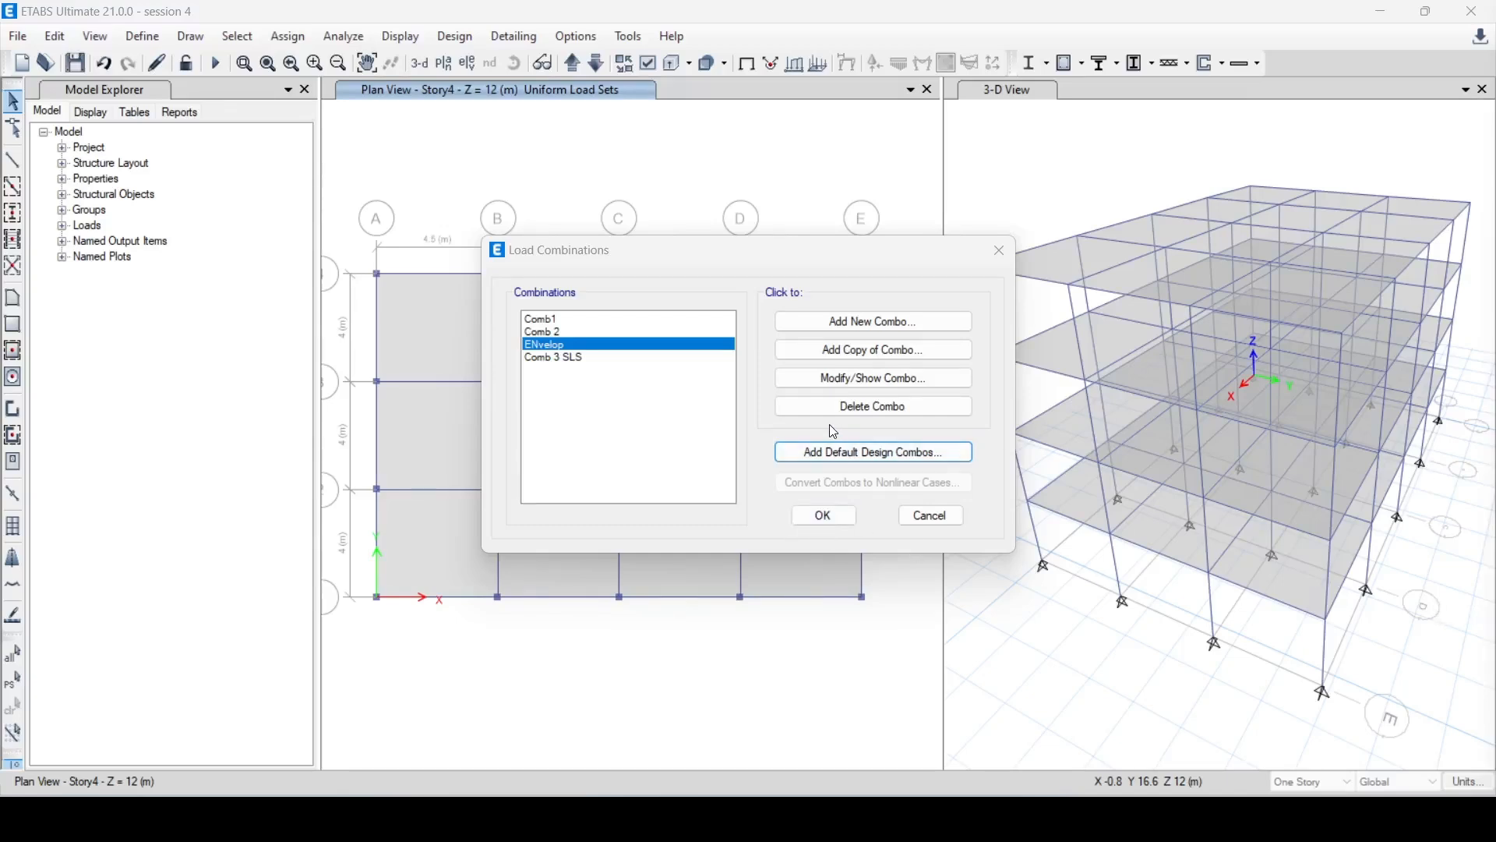
left_click(813, 519)
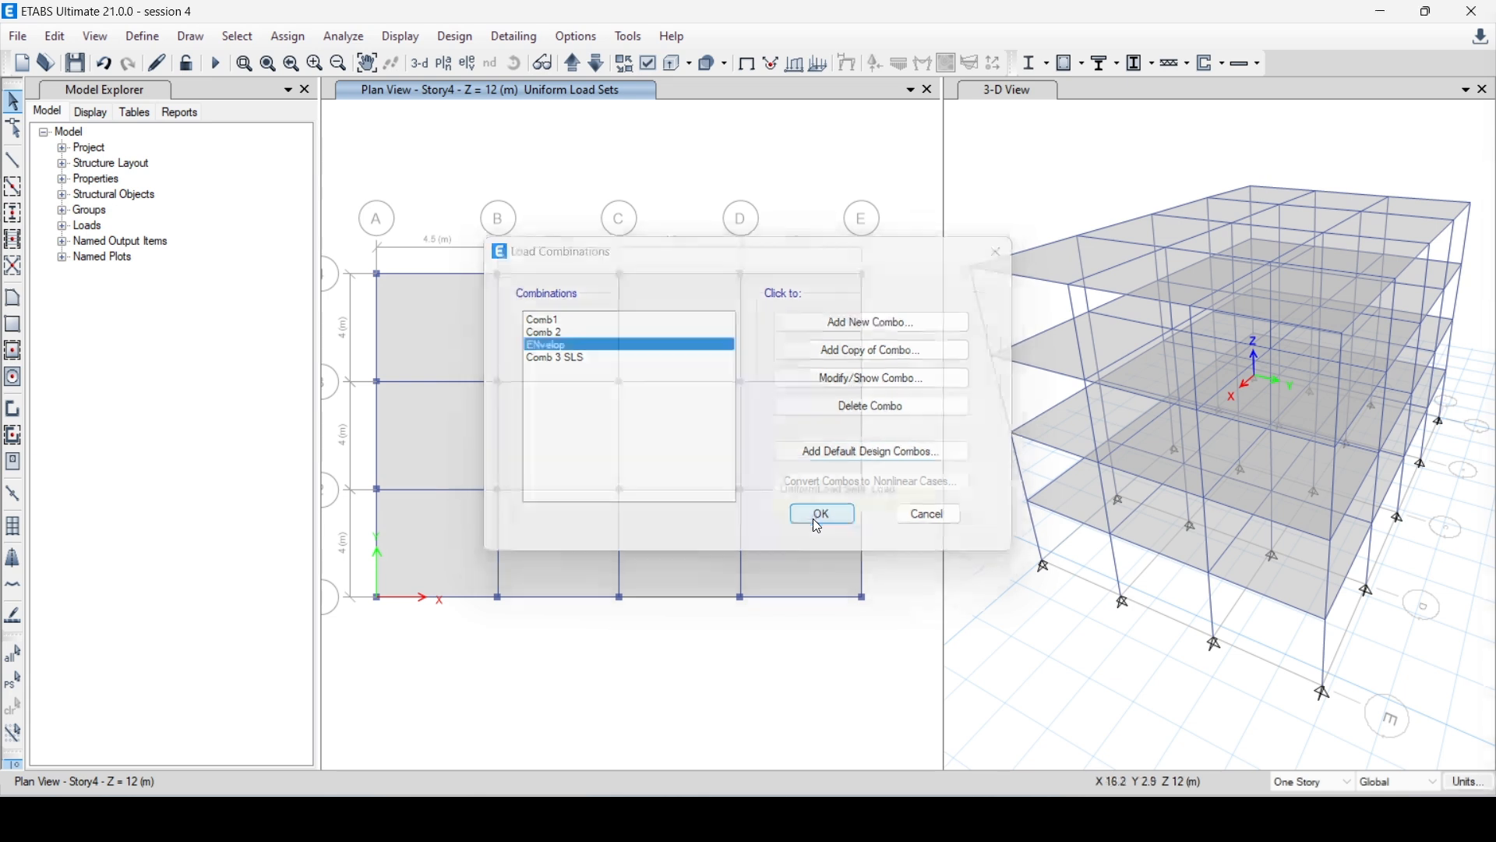
left_click(274, 41)
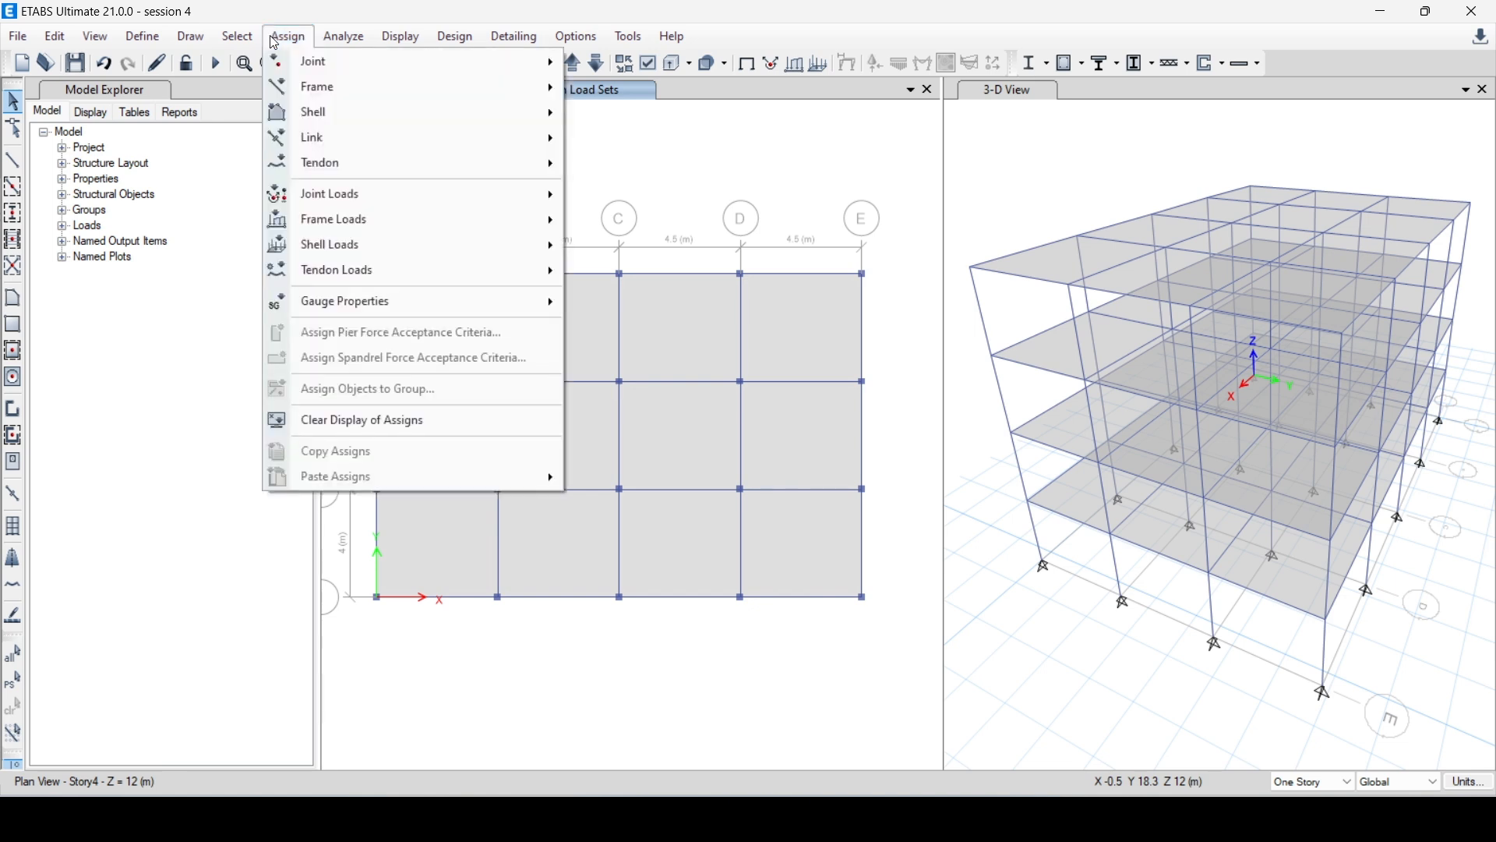
mouse_move(431, 197)
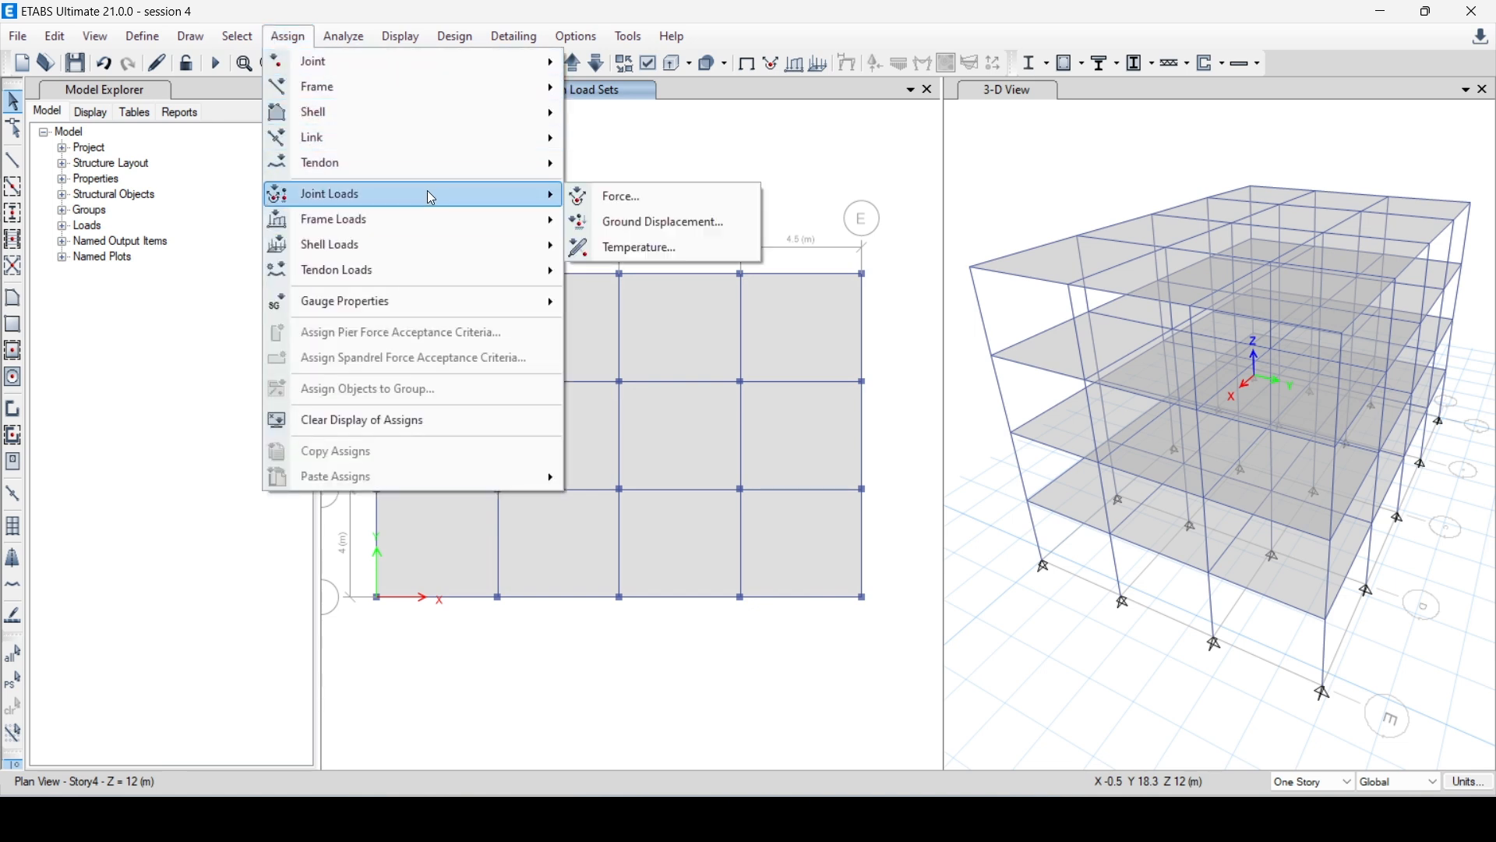
mouse_move(421, 271)
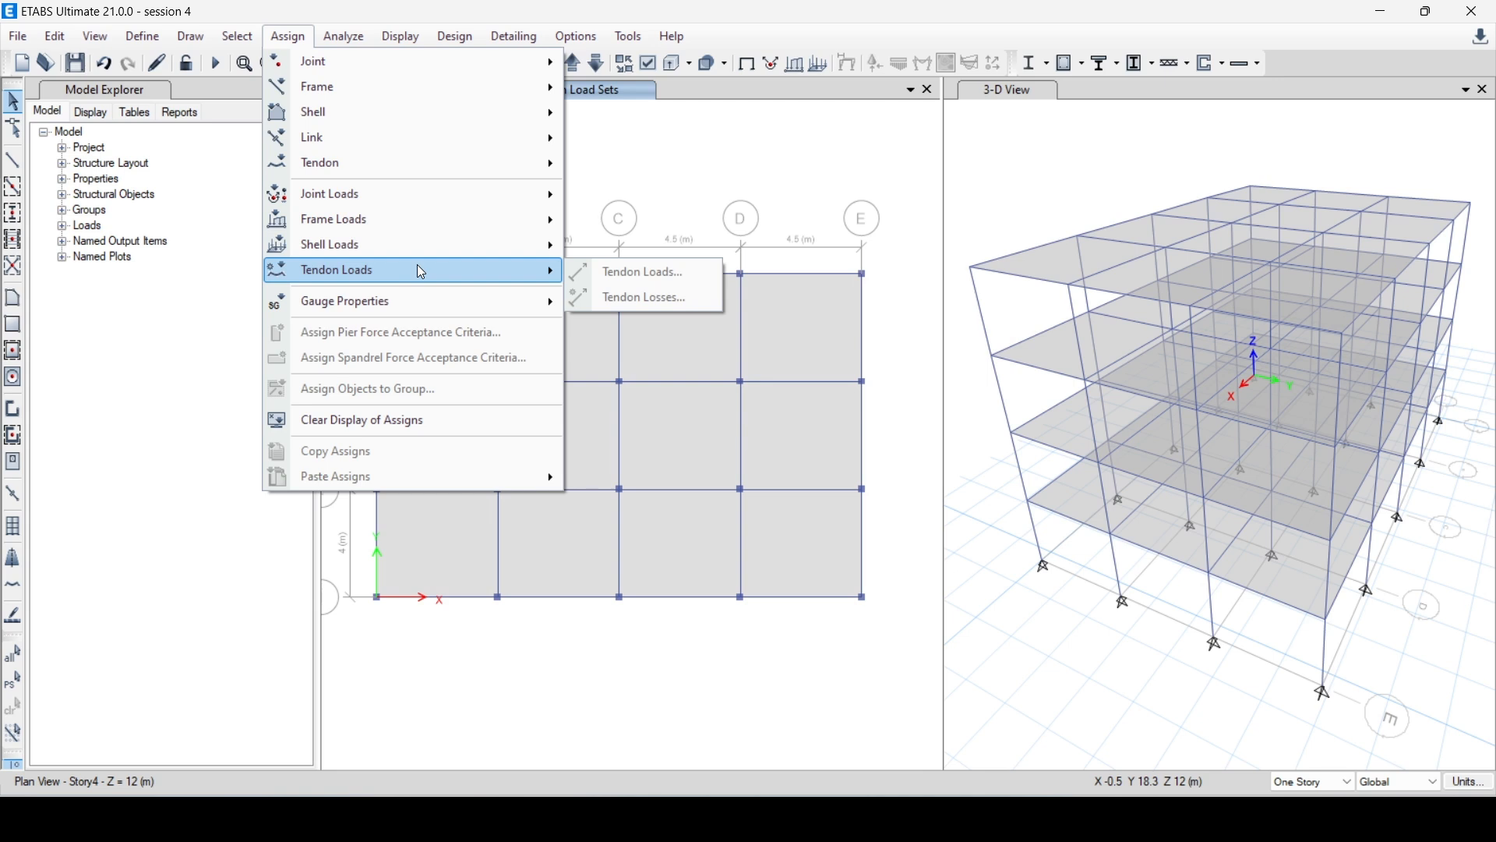
mouse_move(550, 230)
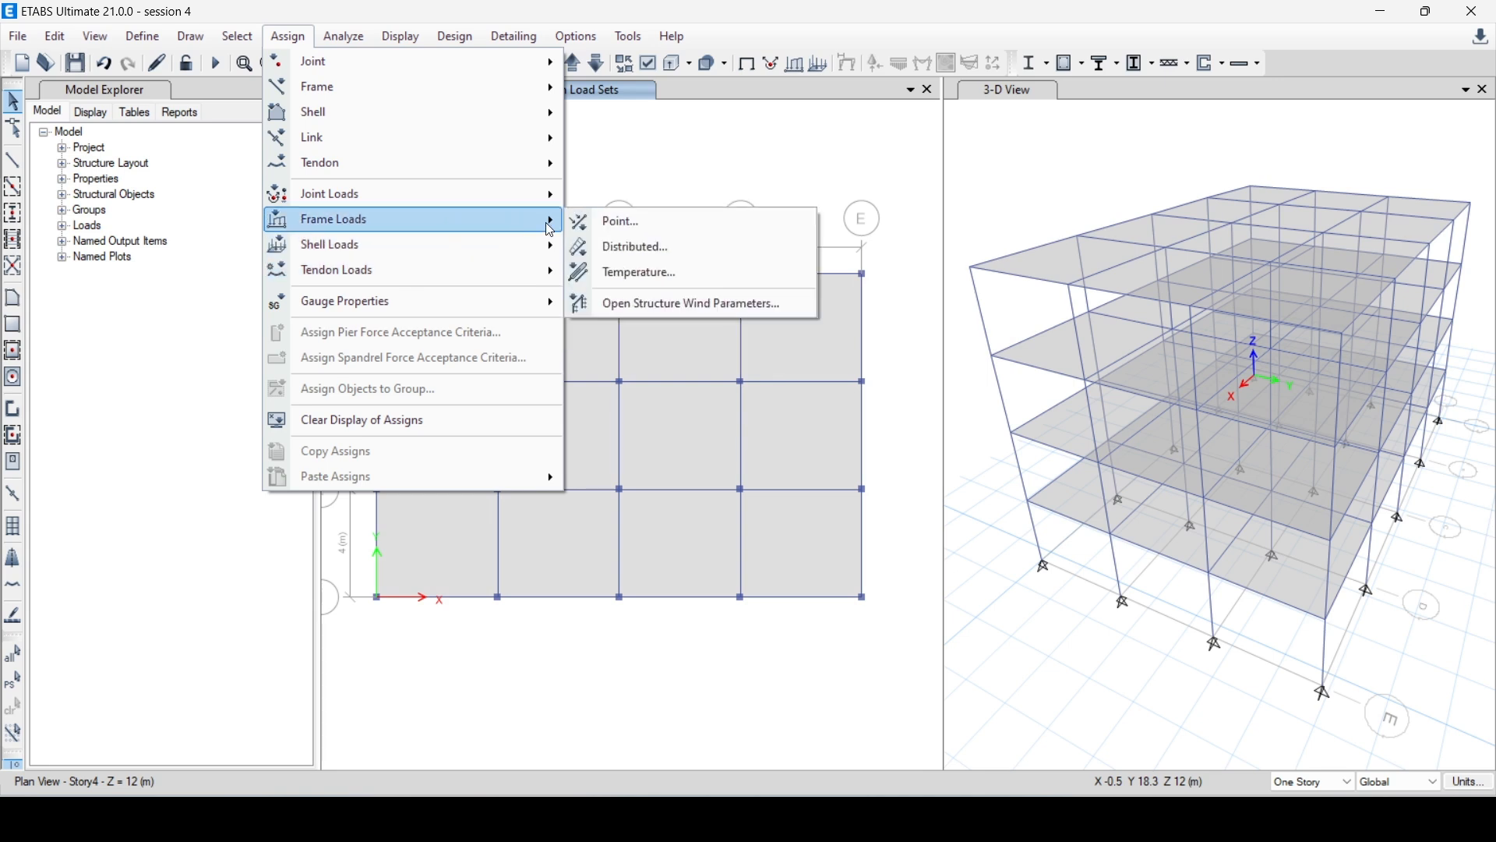
mouse_move(460, 245)
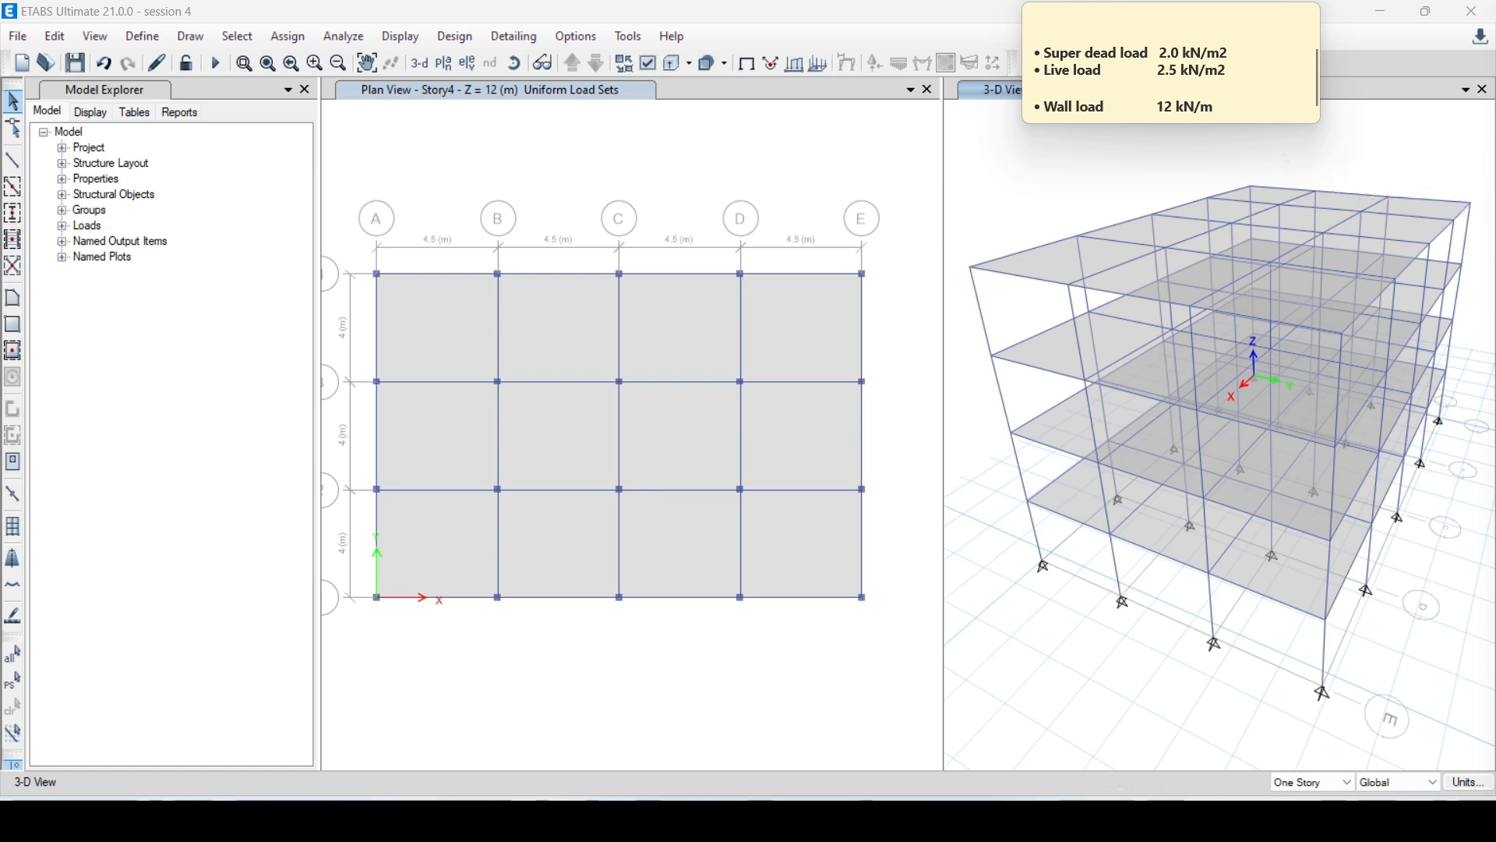
left_click(471, 170)
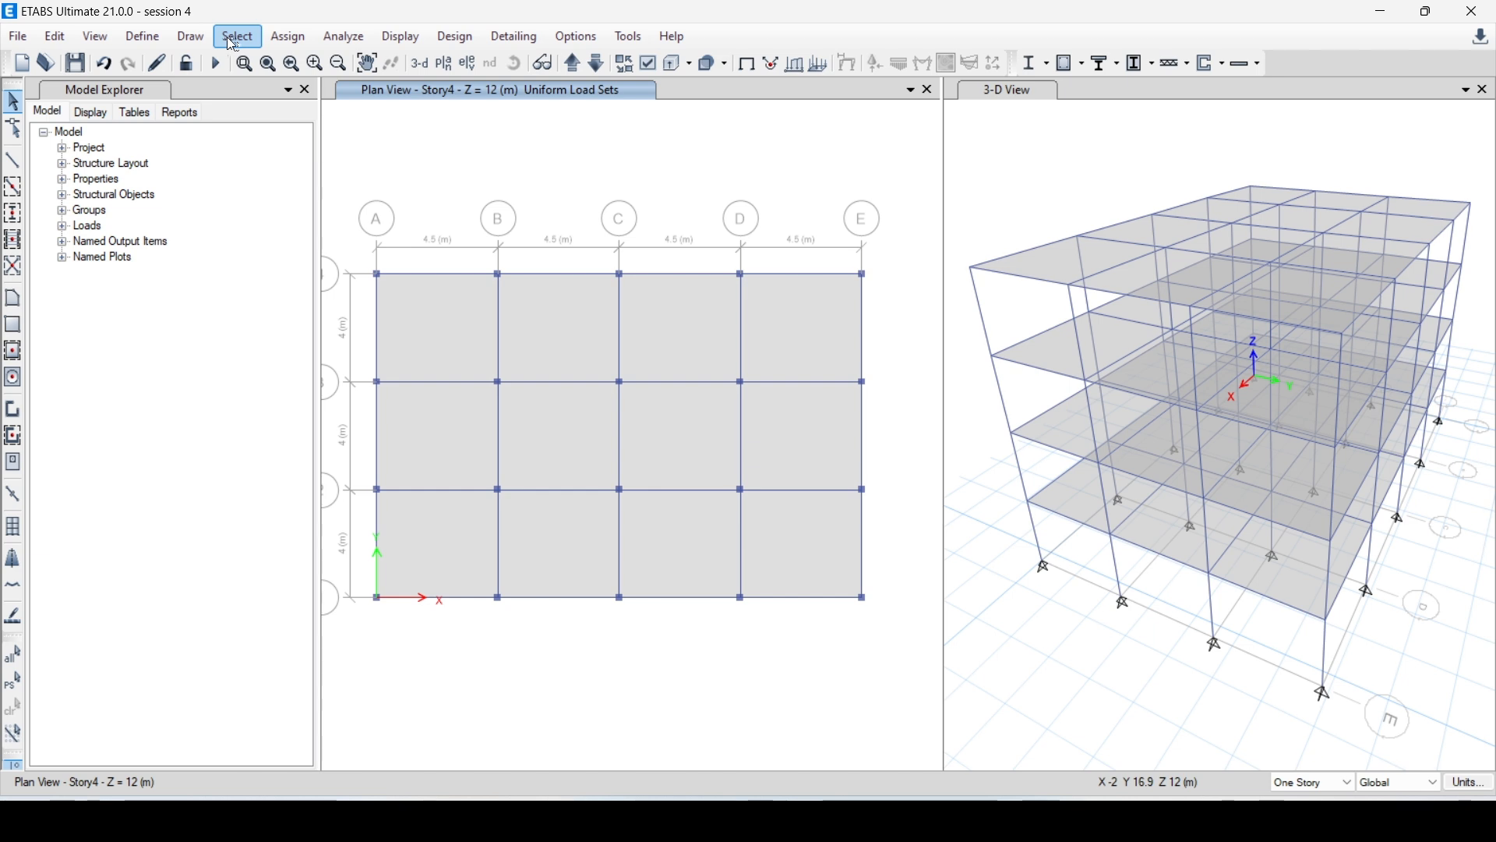
Set up a uniform shell load of 2 kN/m² for the Super dead pattern in the Gravity direction, replacing existing loads, and try to apply it.
left_click(288, 37)
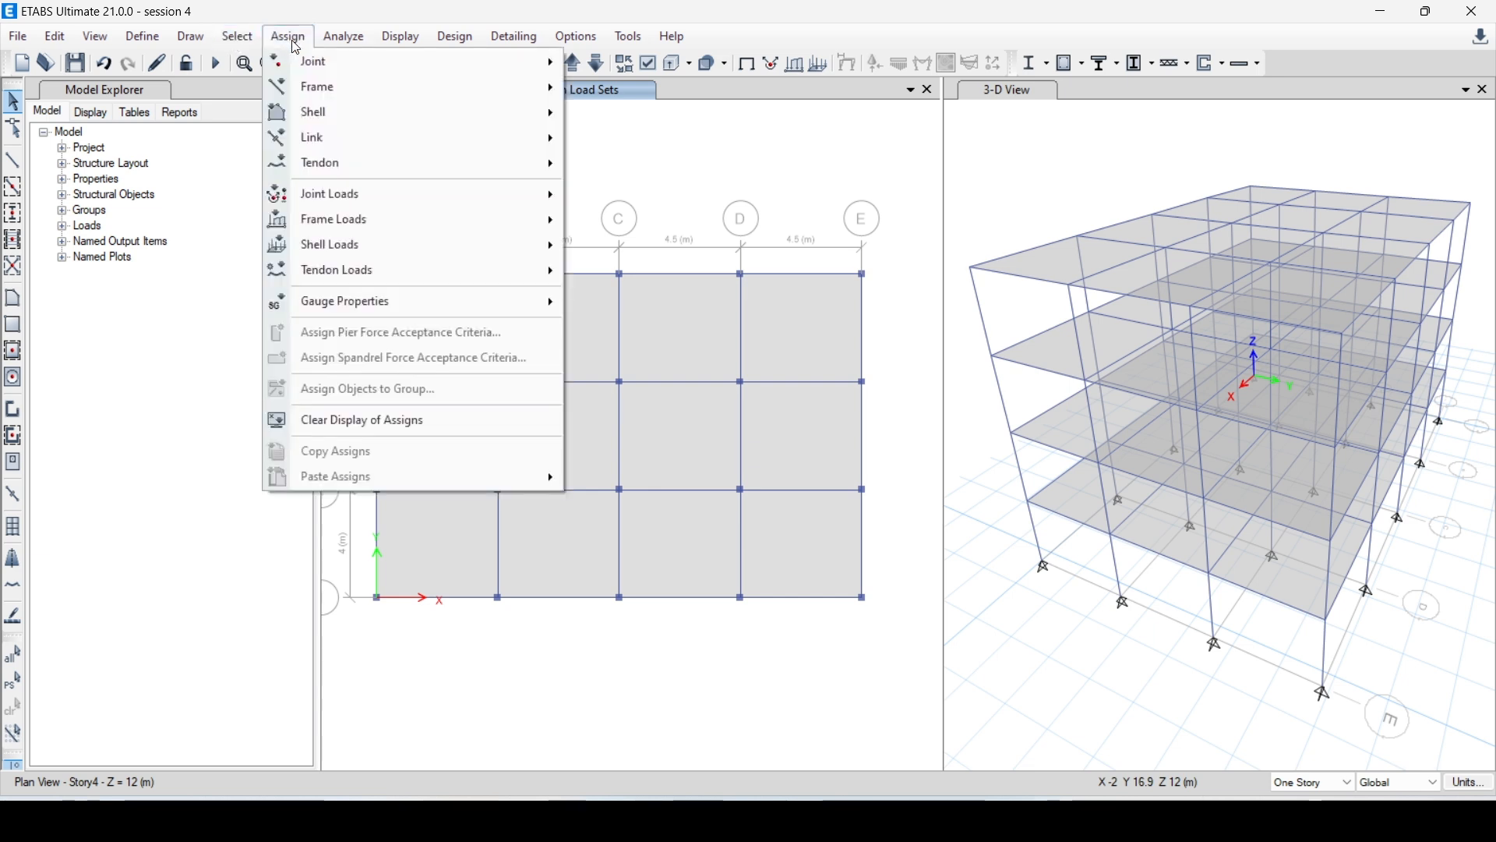
mouse_move(421, 246)
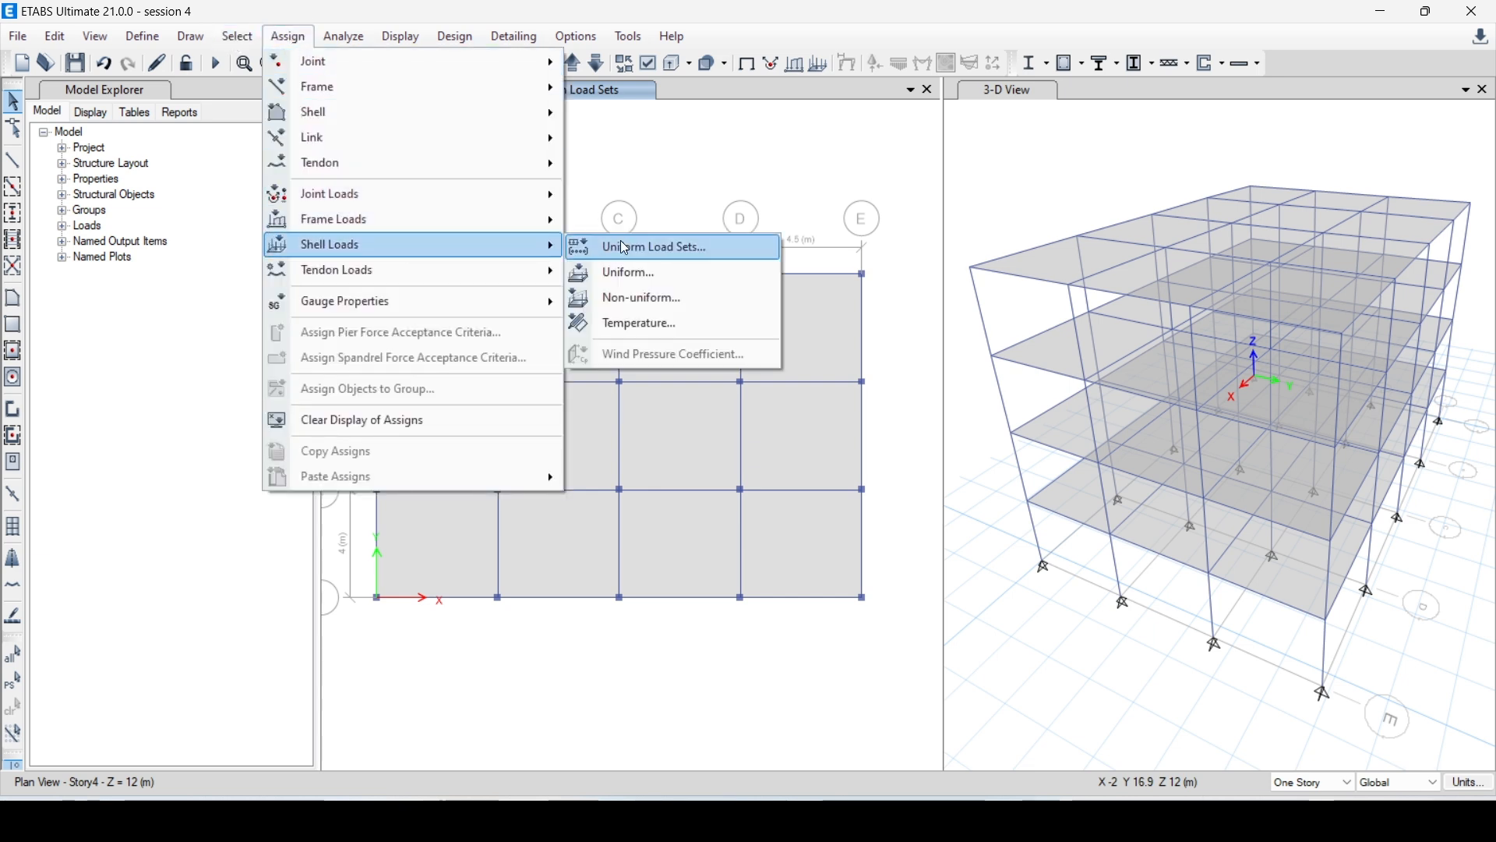
left_click(651, 273)
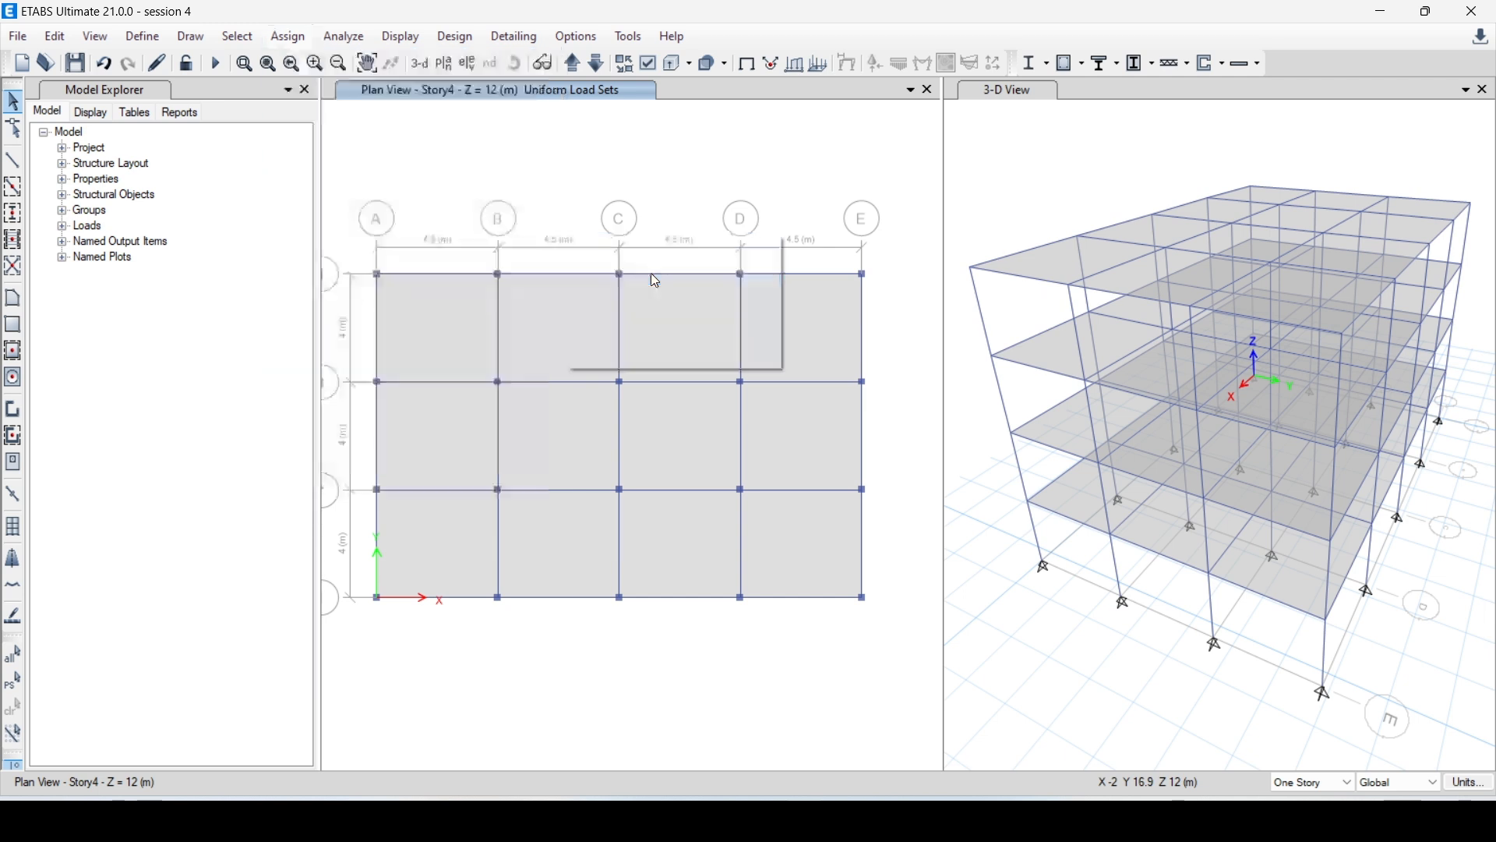
left_click_drag(1066, 343, 651, 179)
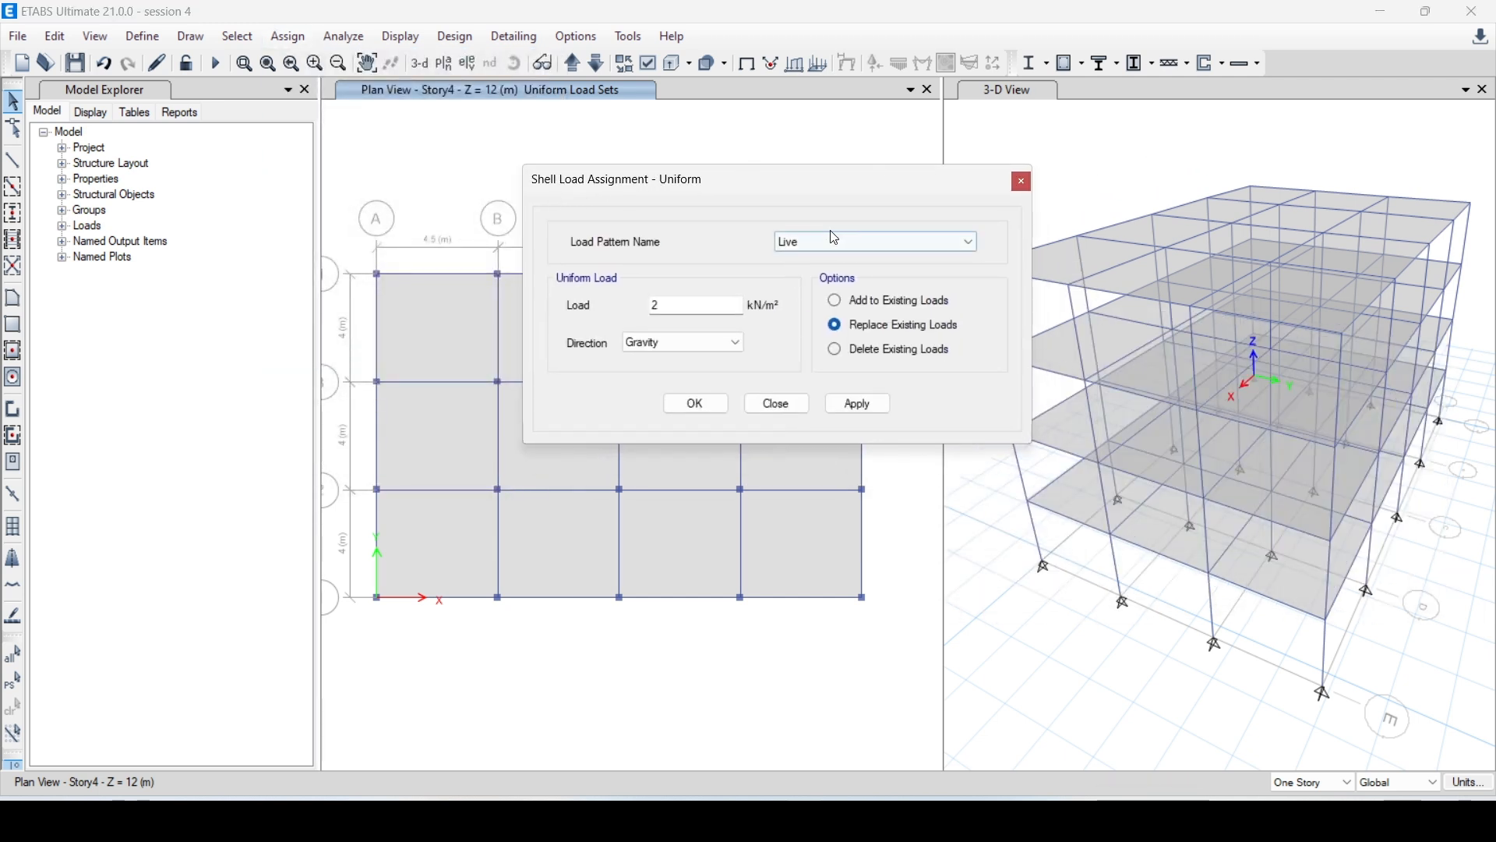
left_click(852, 243)
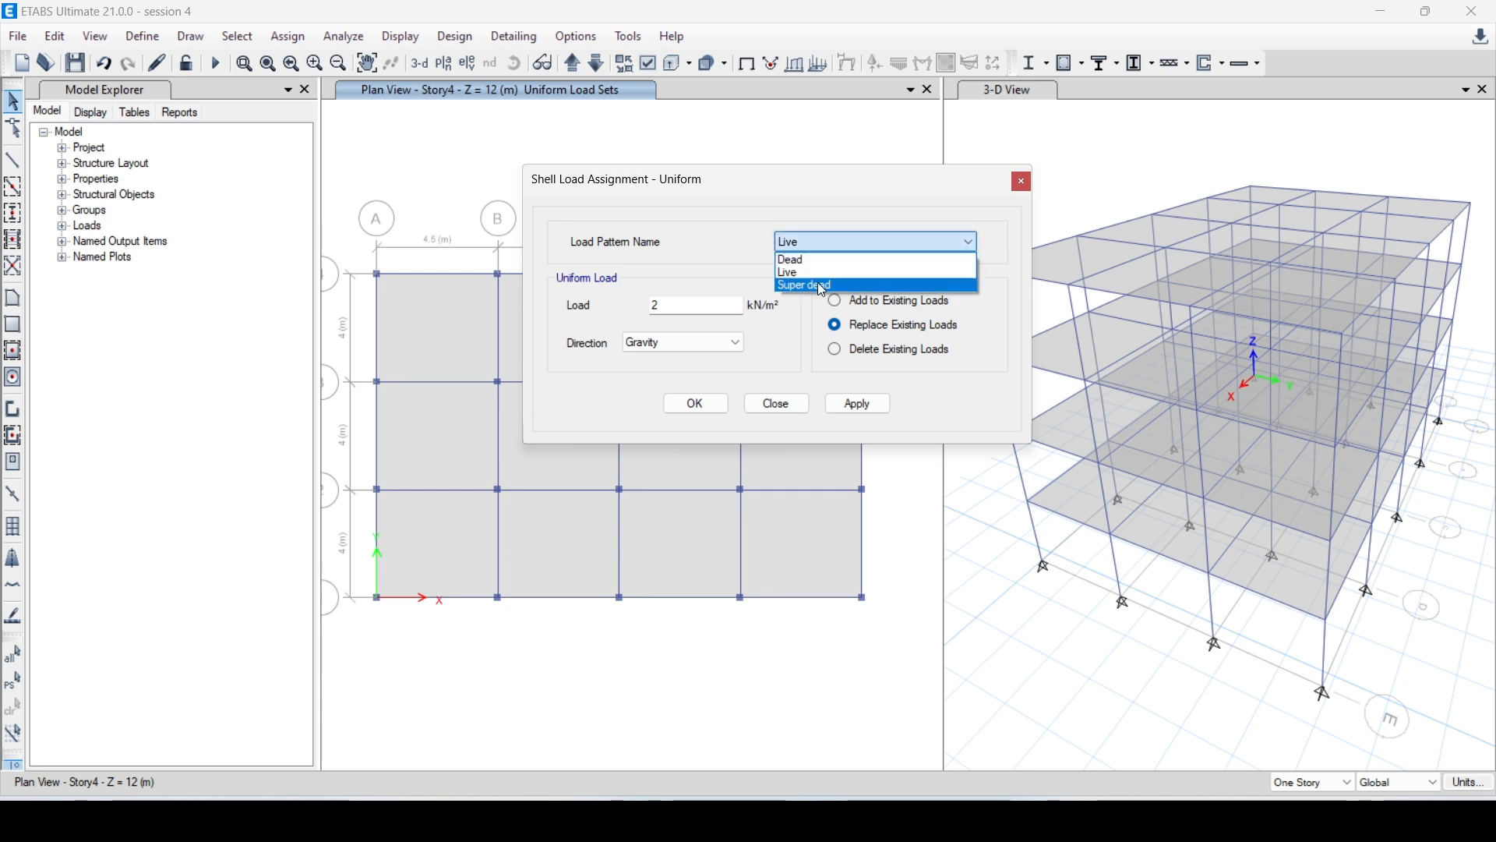
left_click(817, 285)
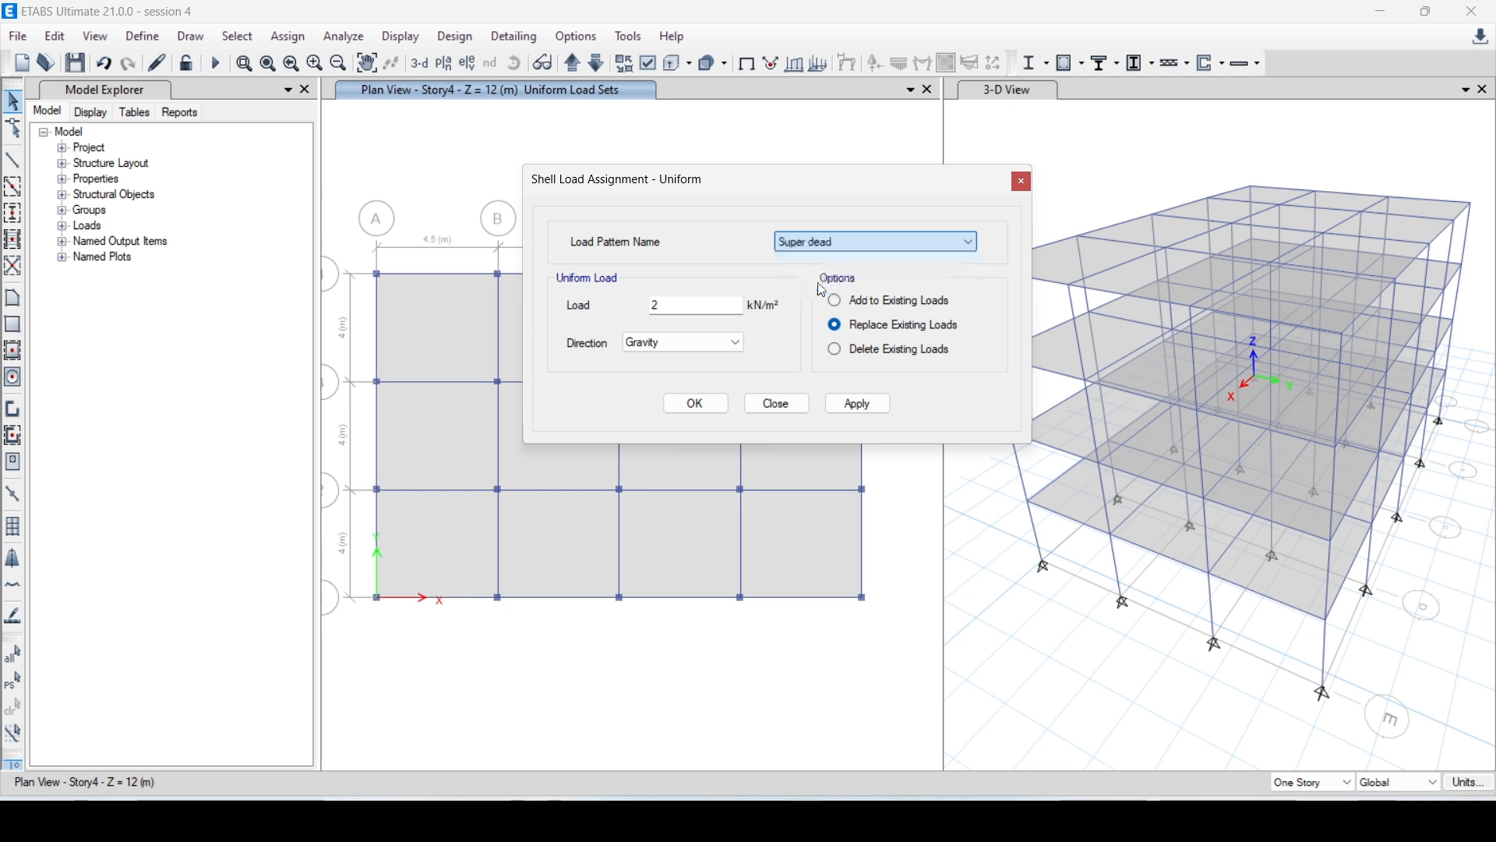
left_click(693, 308)
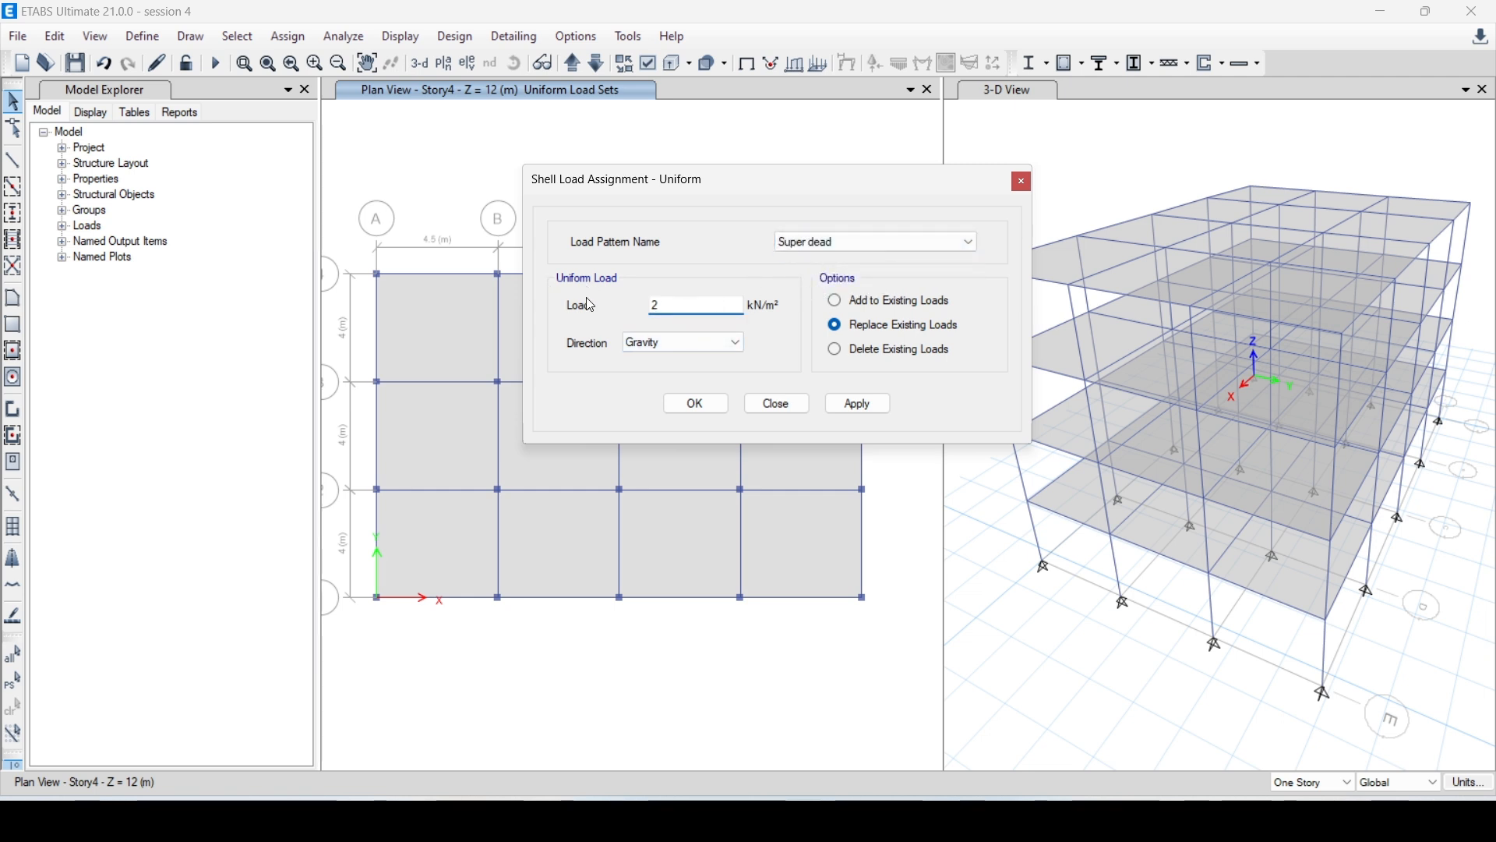
left_click(656, 343)
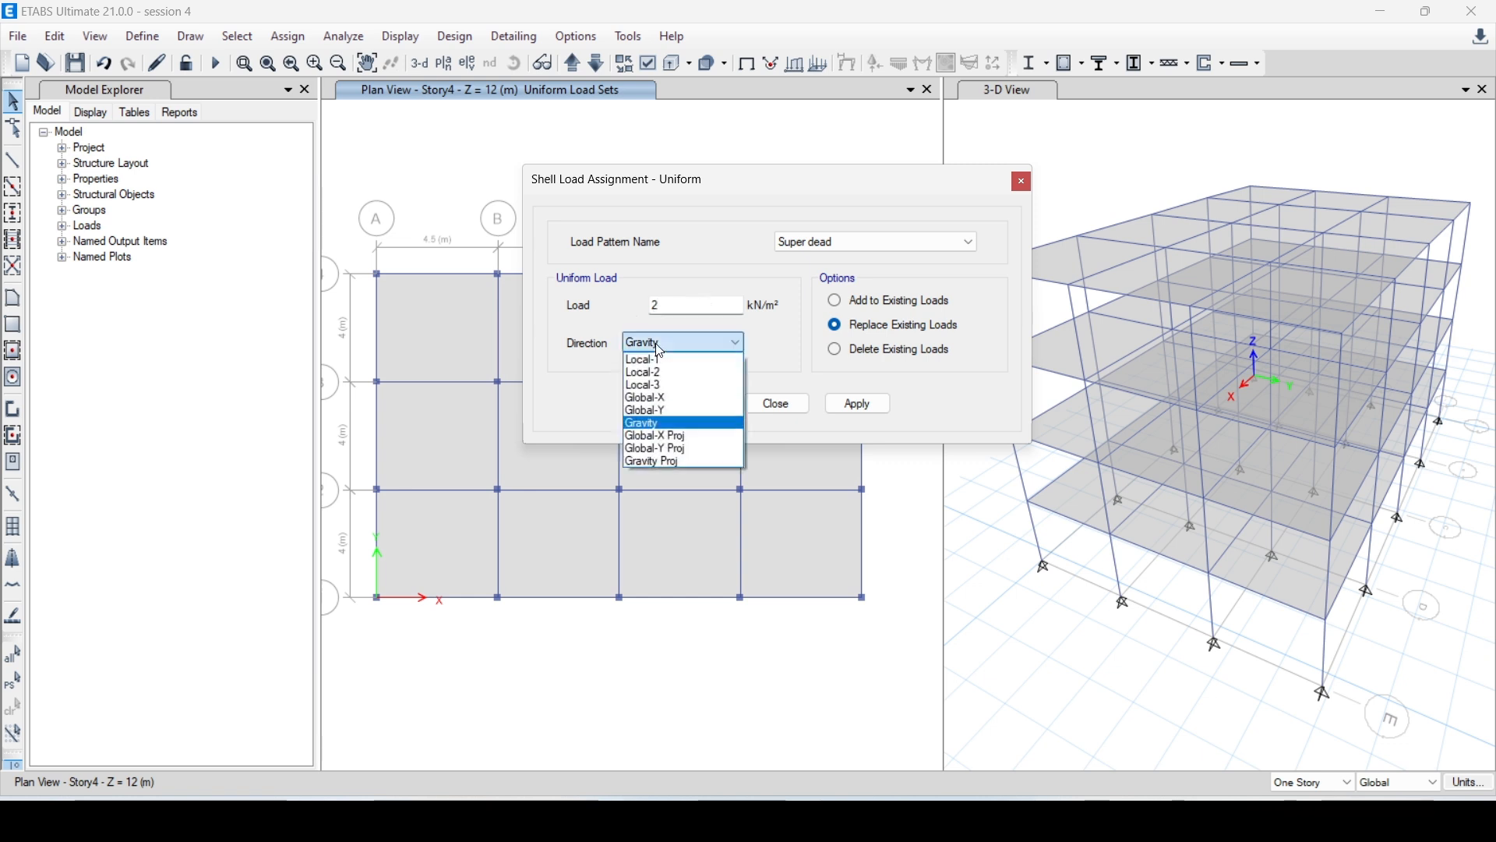
left_click(668, 425)
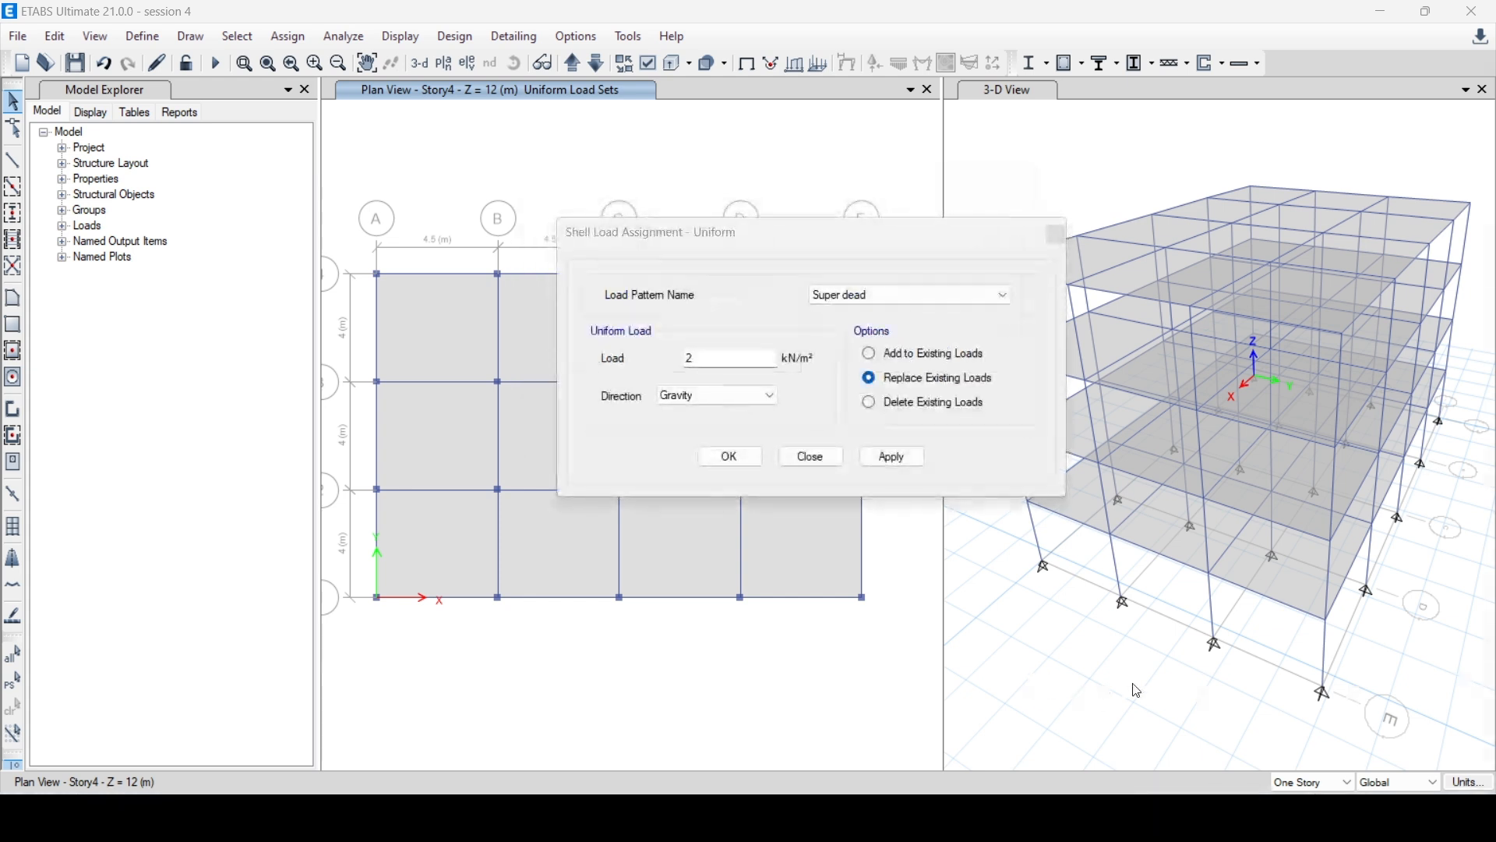
left_click(897, 463)
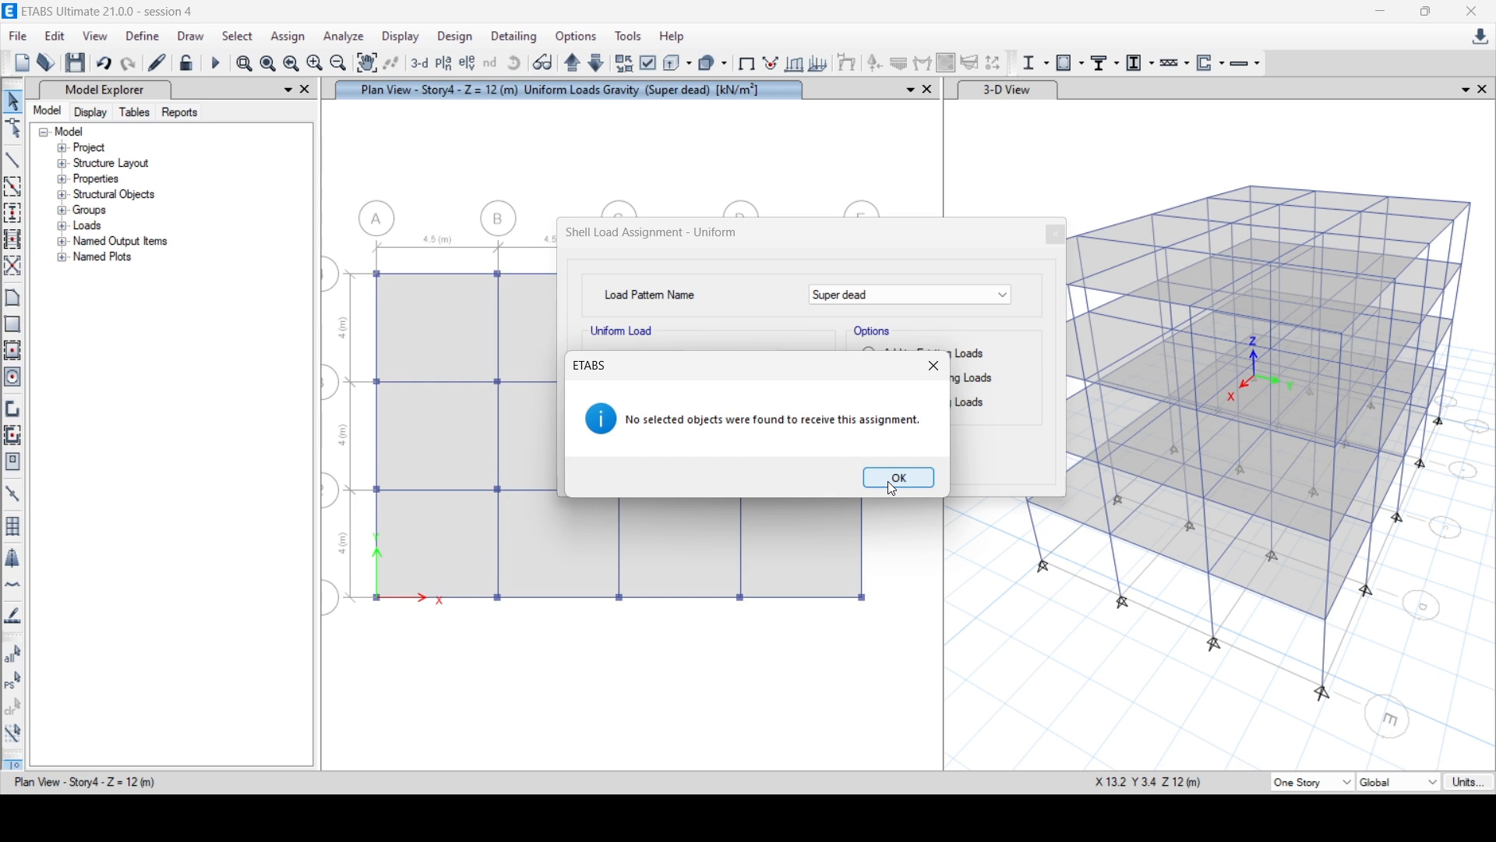
left_click(895, 483)
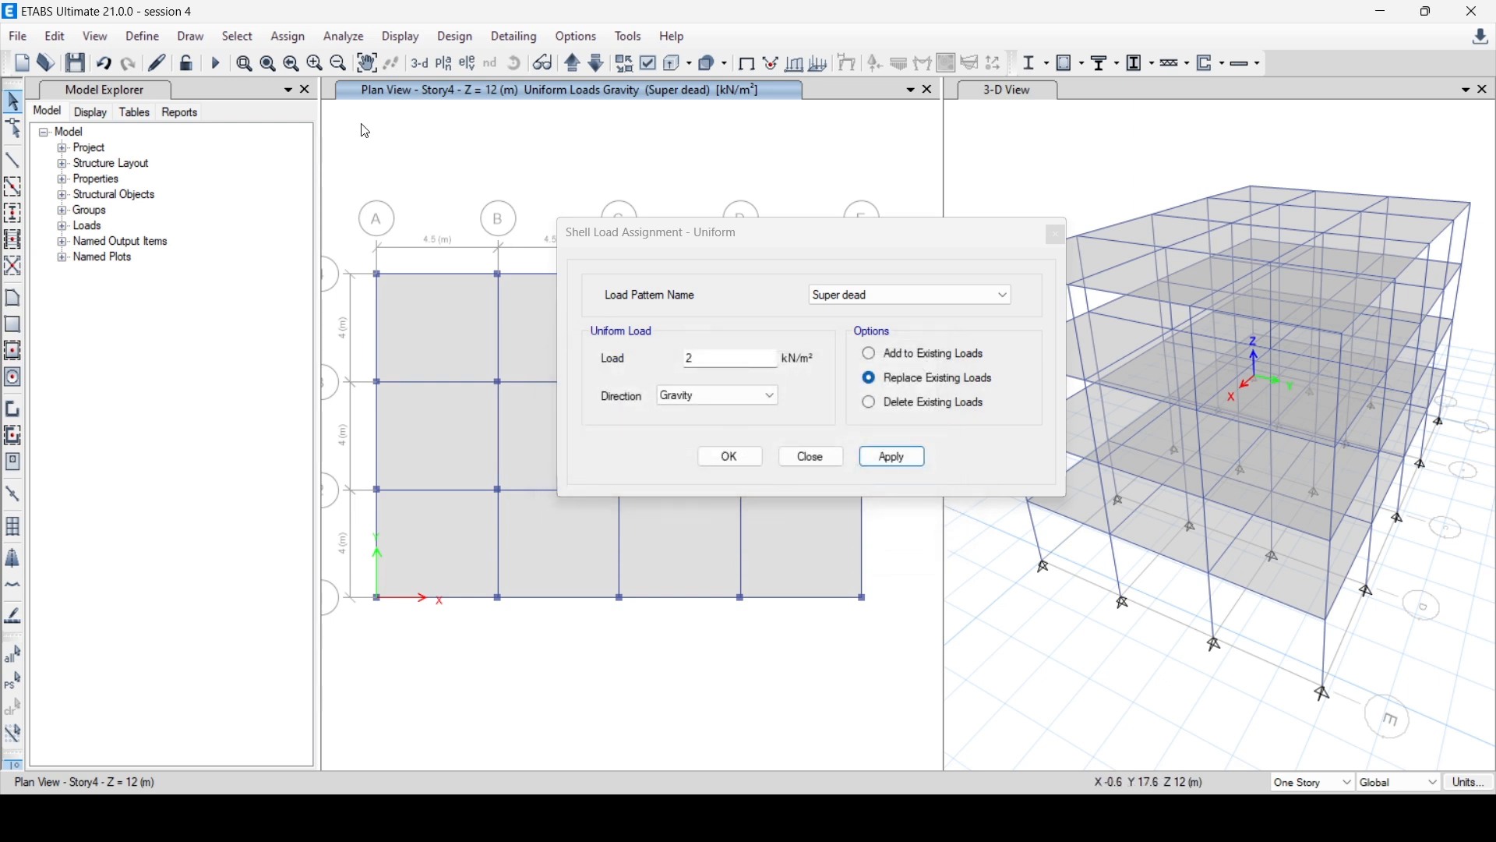
Restore the previous selection and add the slab panels between grids A and C on the Story4 plan.
left_click(237, 46)
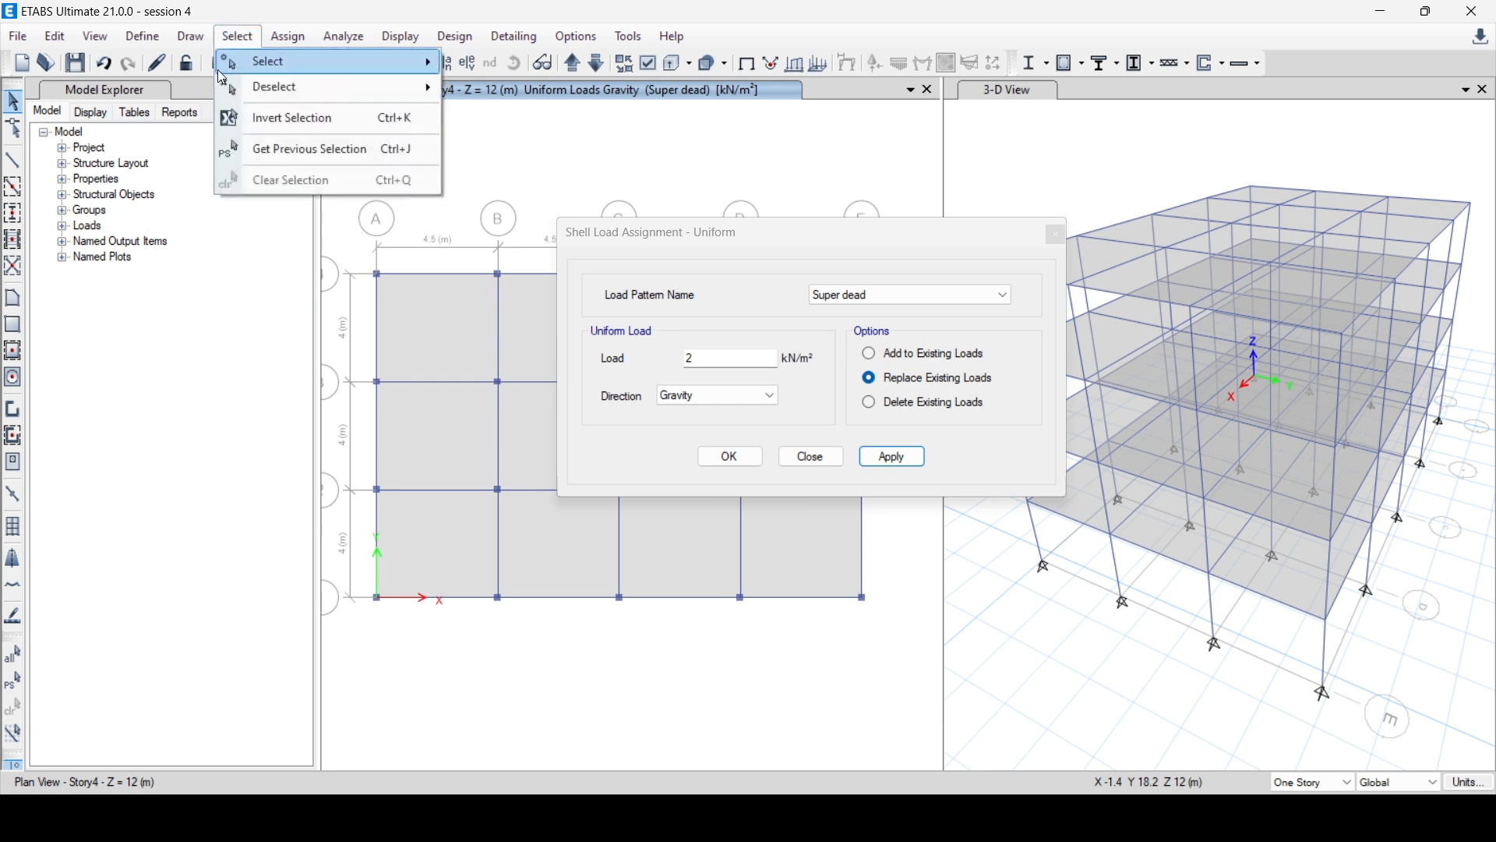
mouse_move(265, 66)
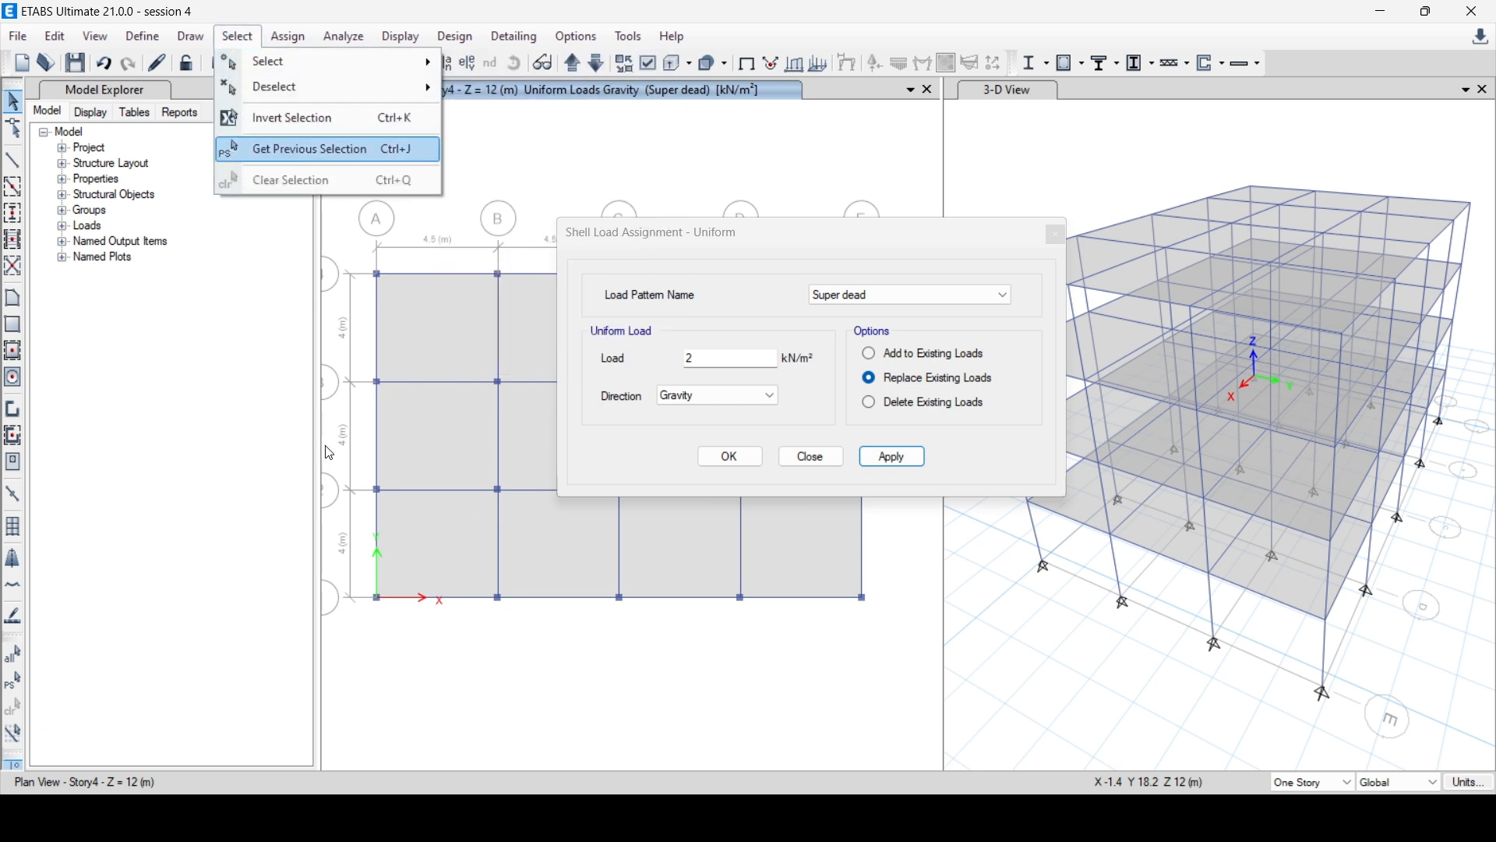
left_click(312, 149)
left_click(437, 447)
left_click(461, 541)
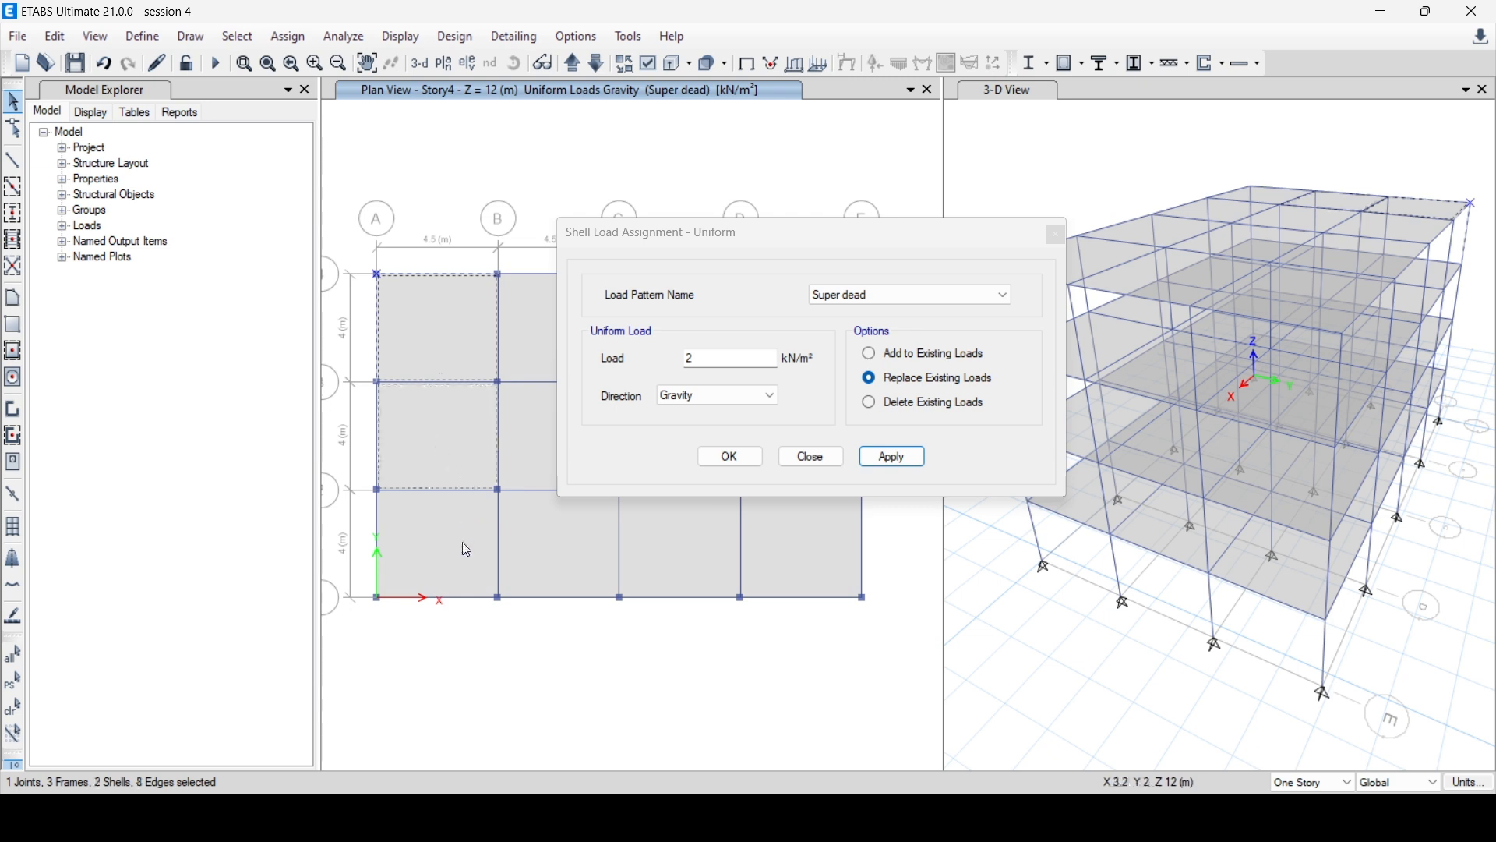
left_click(544, 524)
left_click(540, 438)
left_click(534, 357)
Add the slab panels between grids C and E to the selection and apply the 2 kN/m² Super dead load to all selected panels.
left_click(805, 232)
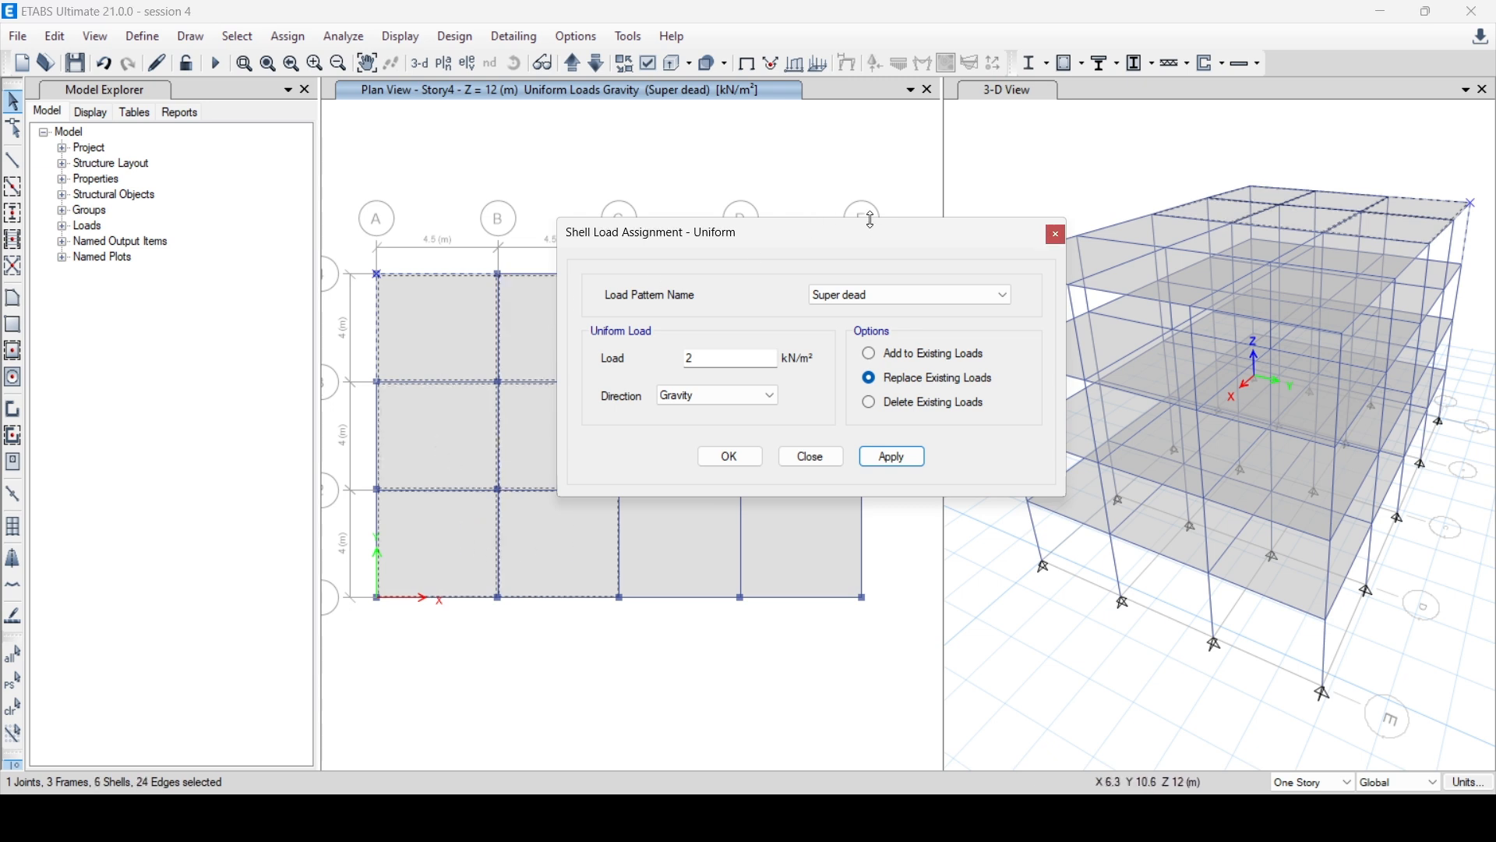
left_click_drag(742, 233, 1089, 215)
left_click(657, 327)
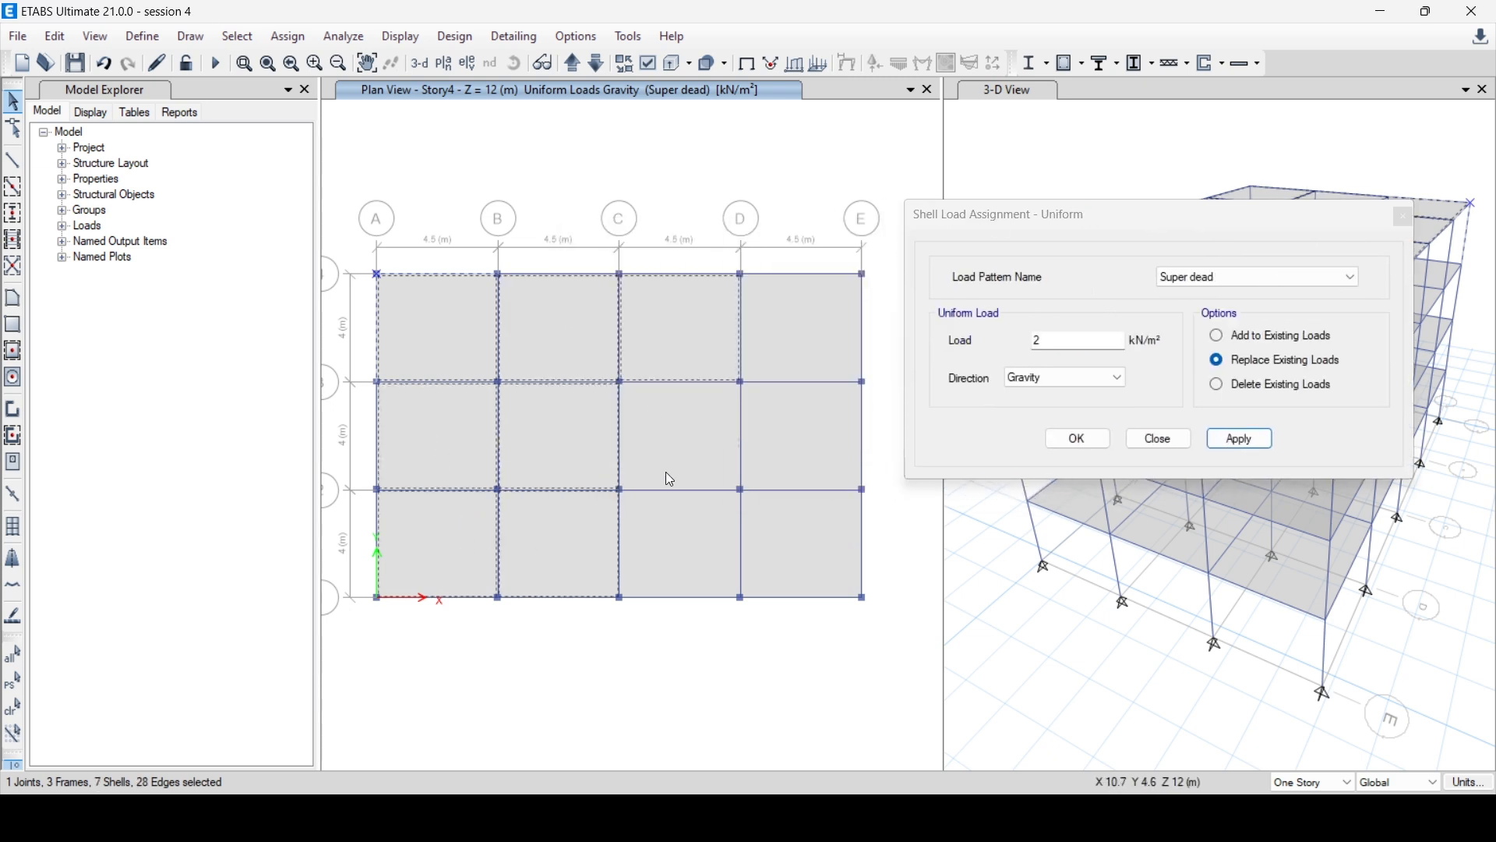
left_click(665, 463)
left_click(658, 563)
left_click(783, 556)
left_click(791, 446)
left_click(774, 343)
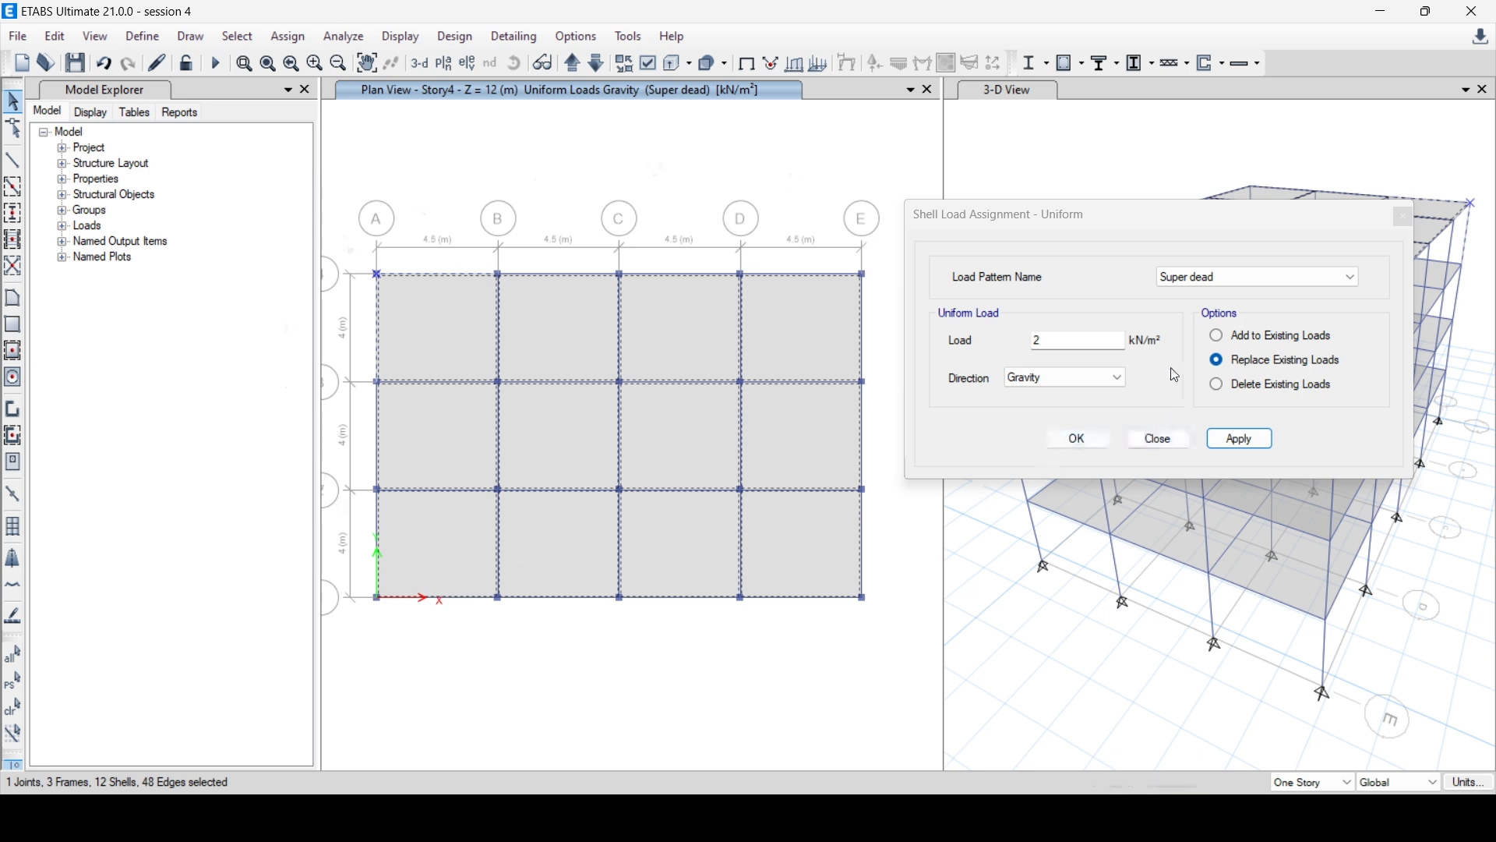
left_click(1243, 440)
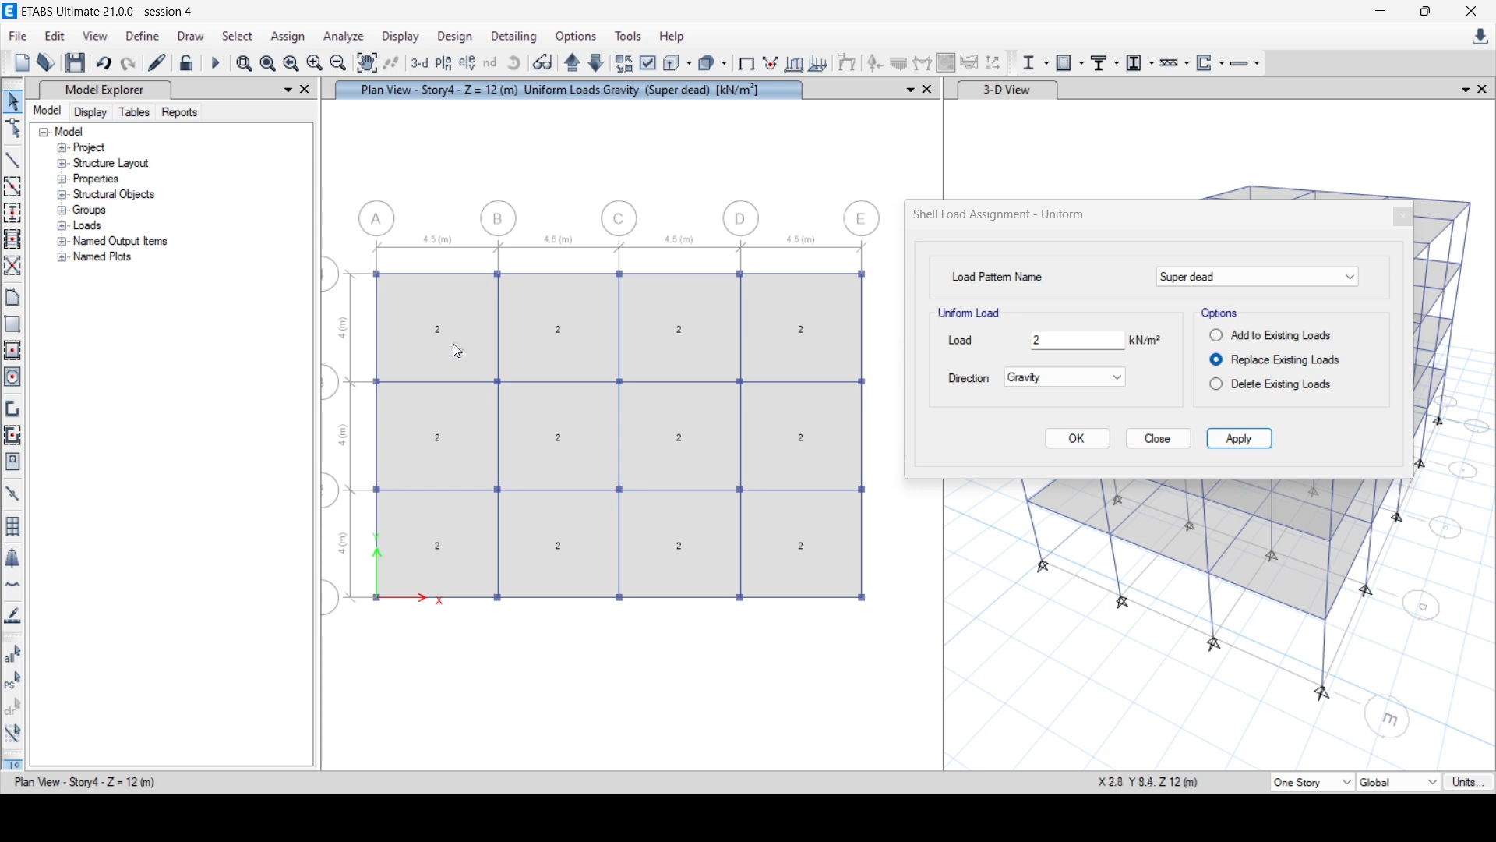
Reselect the previous Story4 slab panels and apply a 2.5 kN/m² uniform Live load in the Gravity direction, replacing existing loads.
left_click(1214, 278)
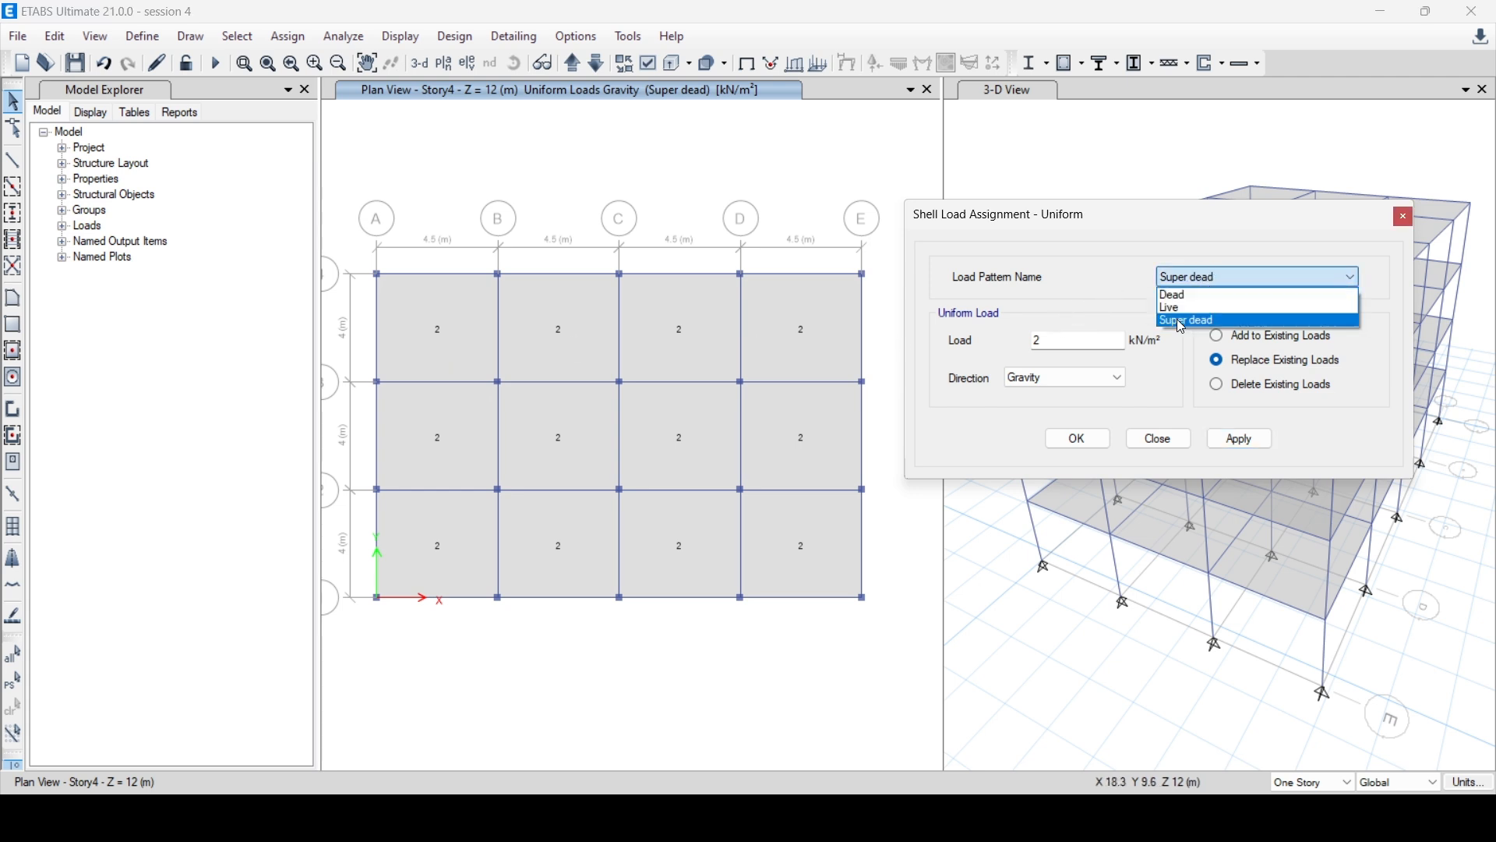
left_click(1190, 309)
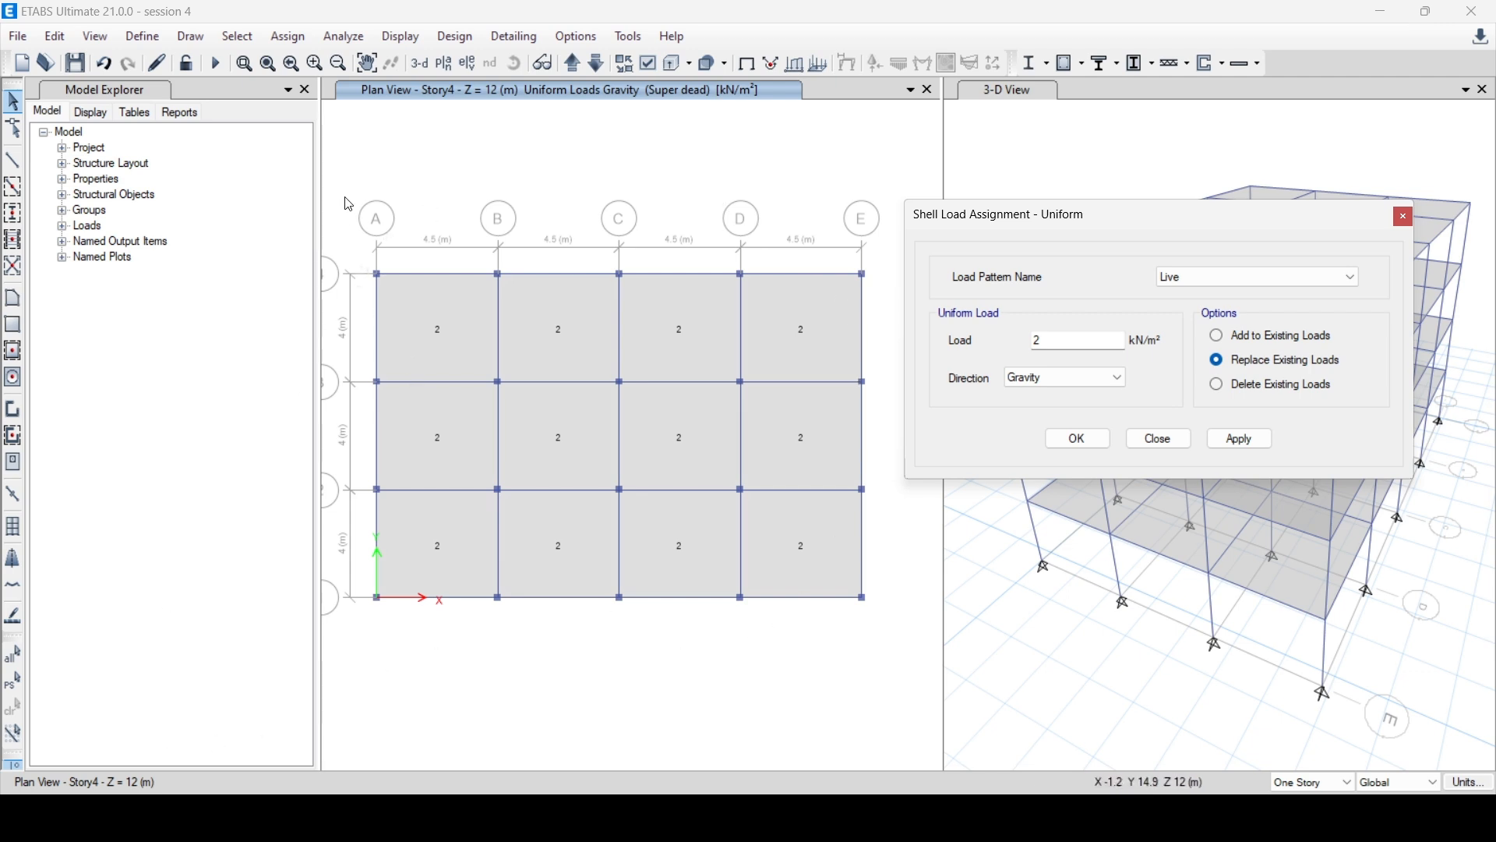
left_click(14, 684)
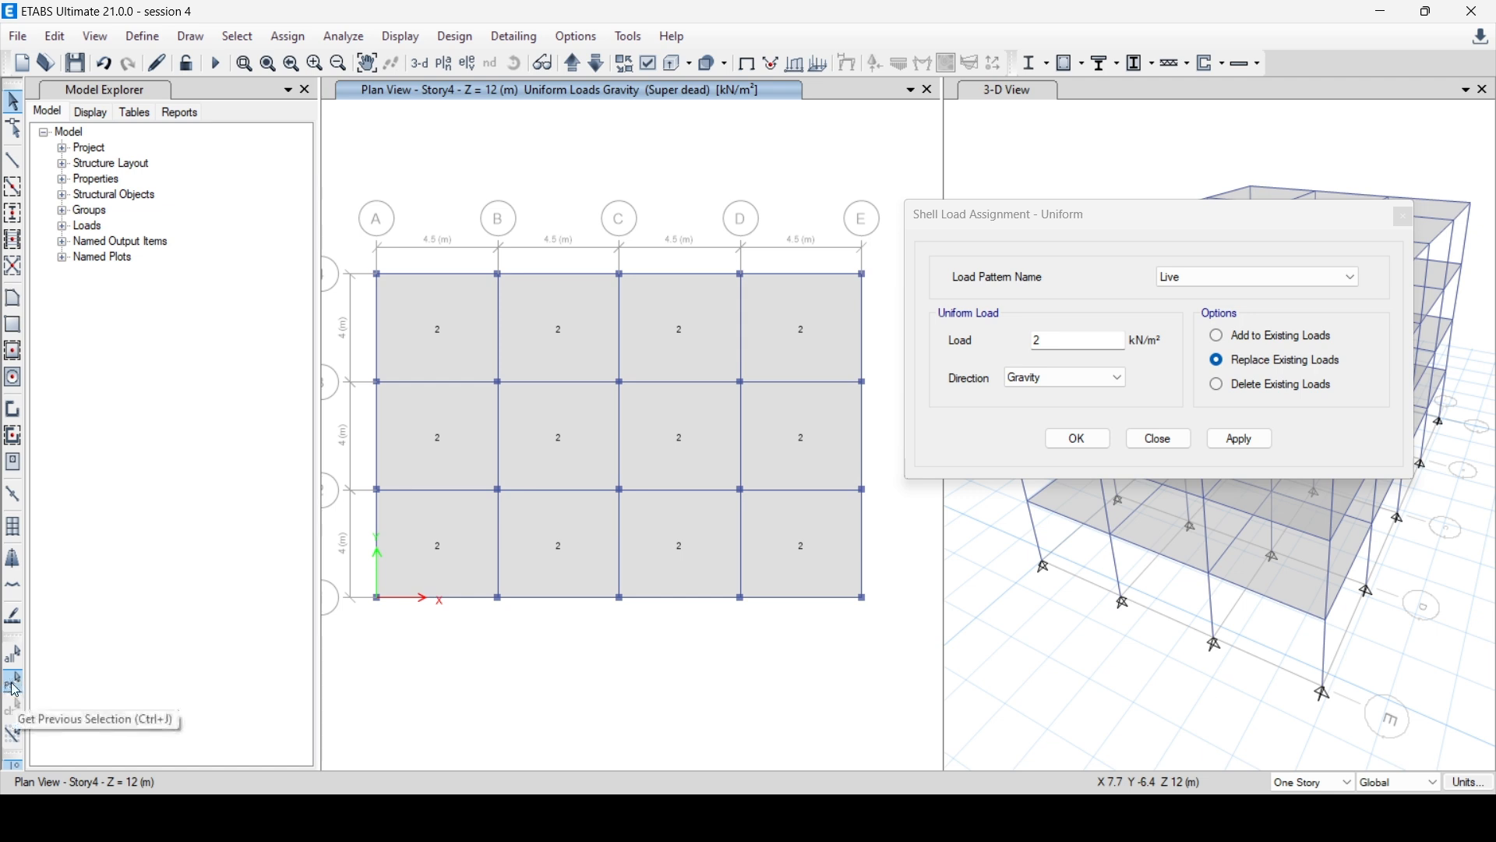
left_click(15, 684)
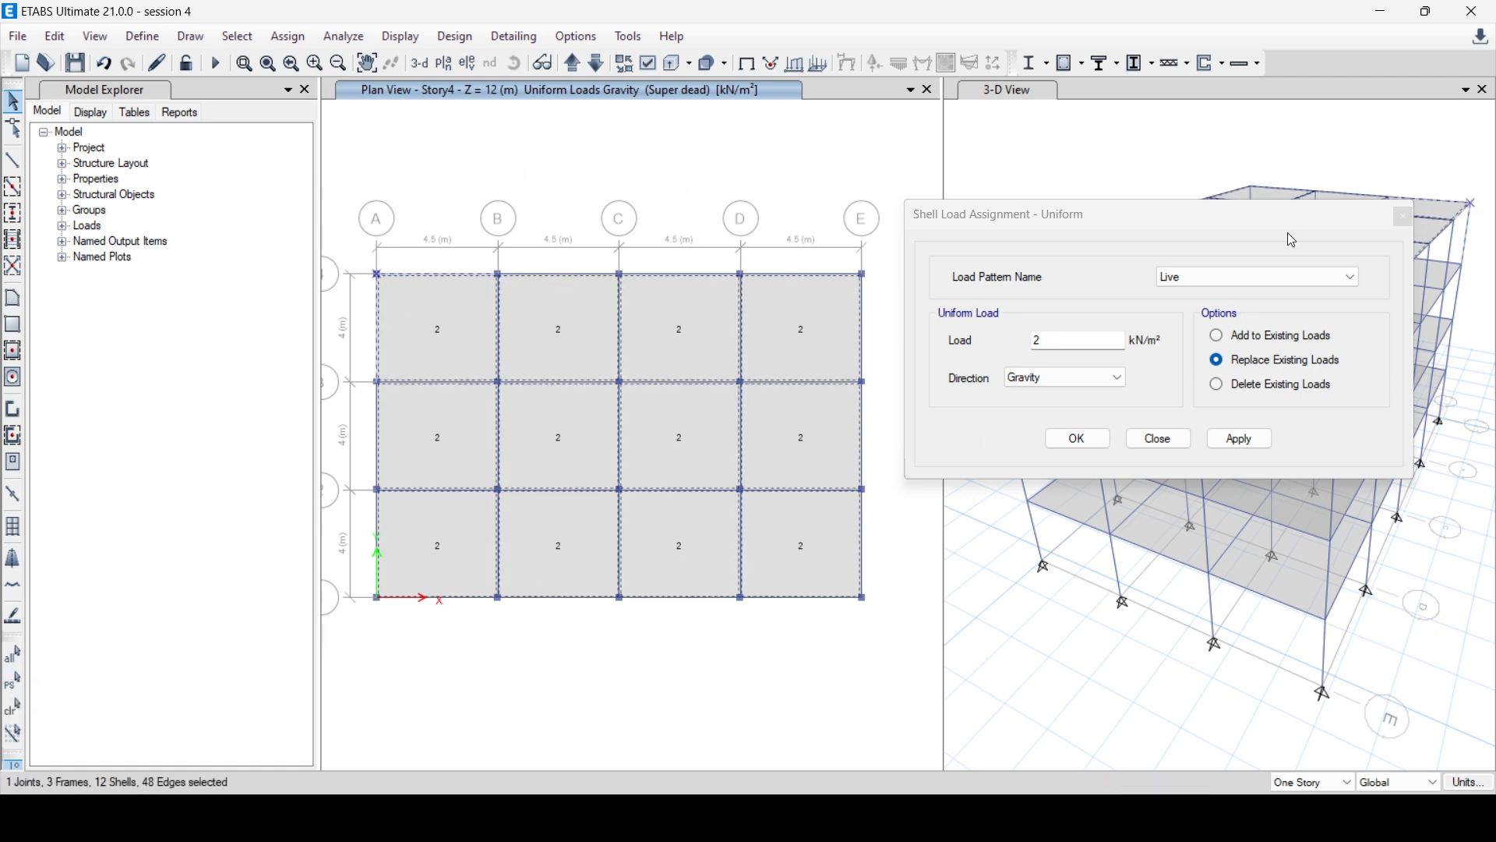
left_click_drag(1229, 232, 755, 257)
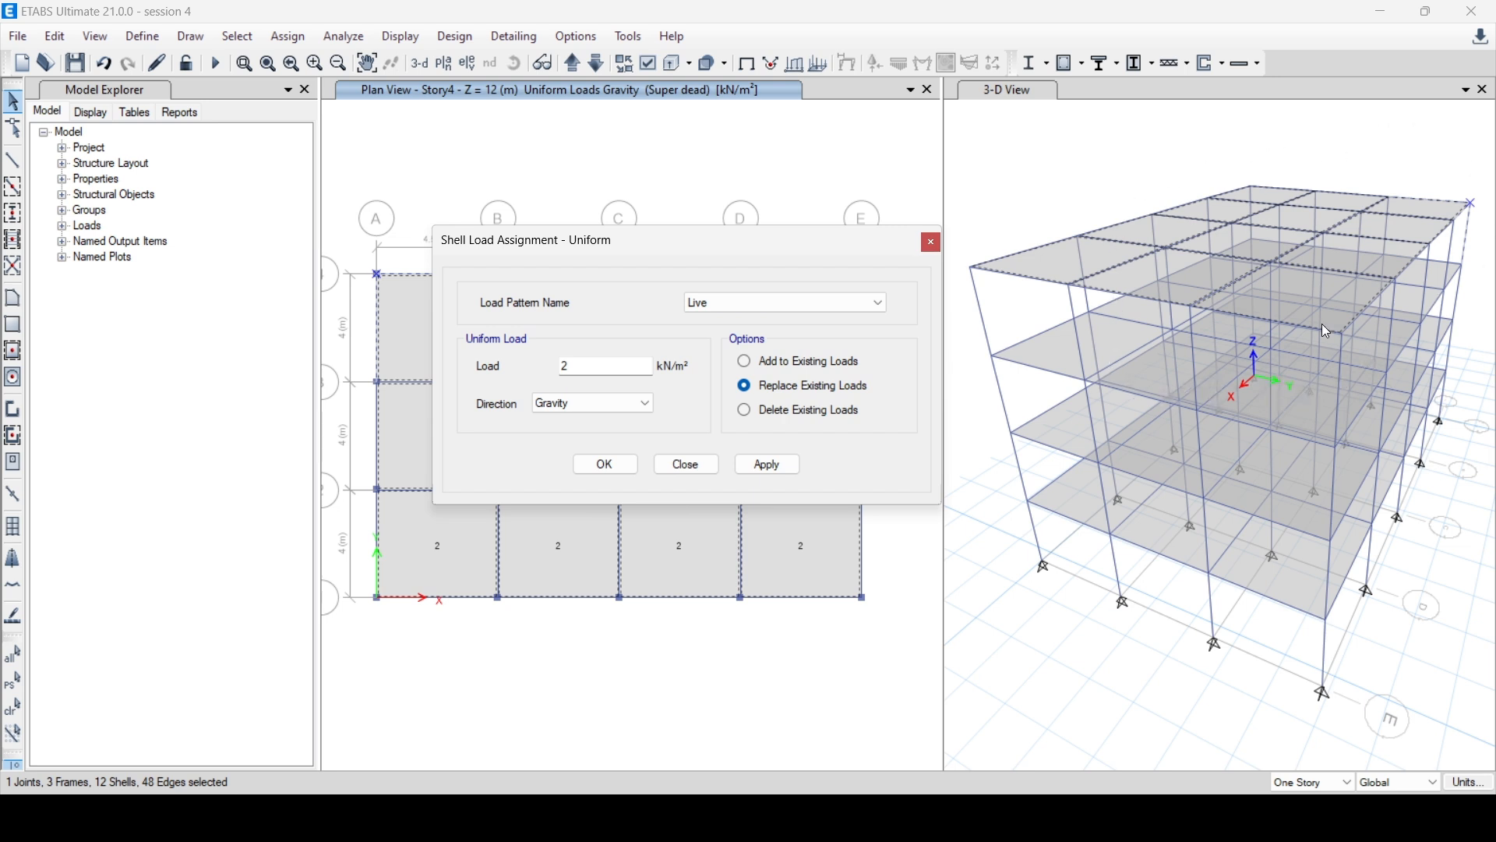
left_click_drag(777, 249, 832, 244)
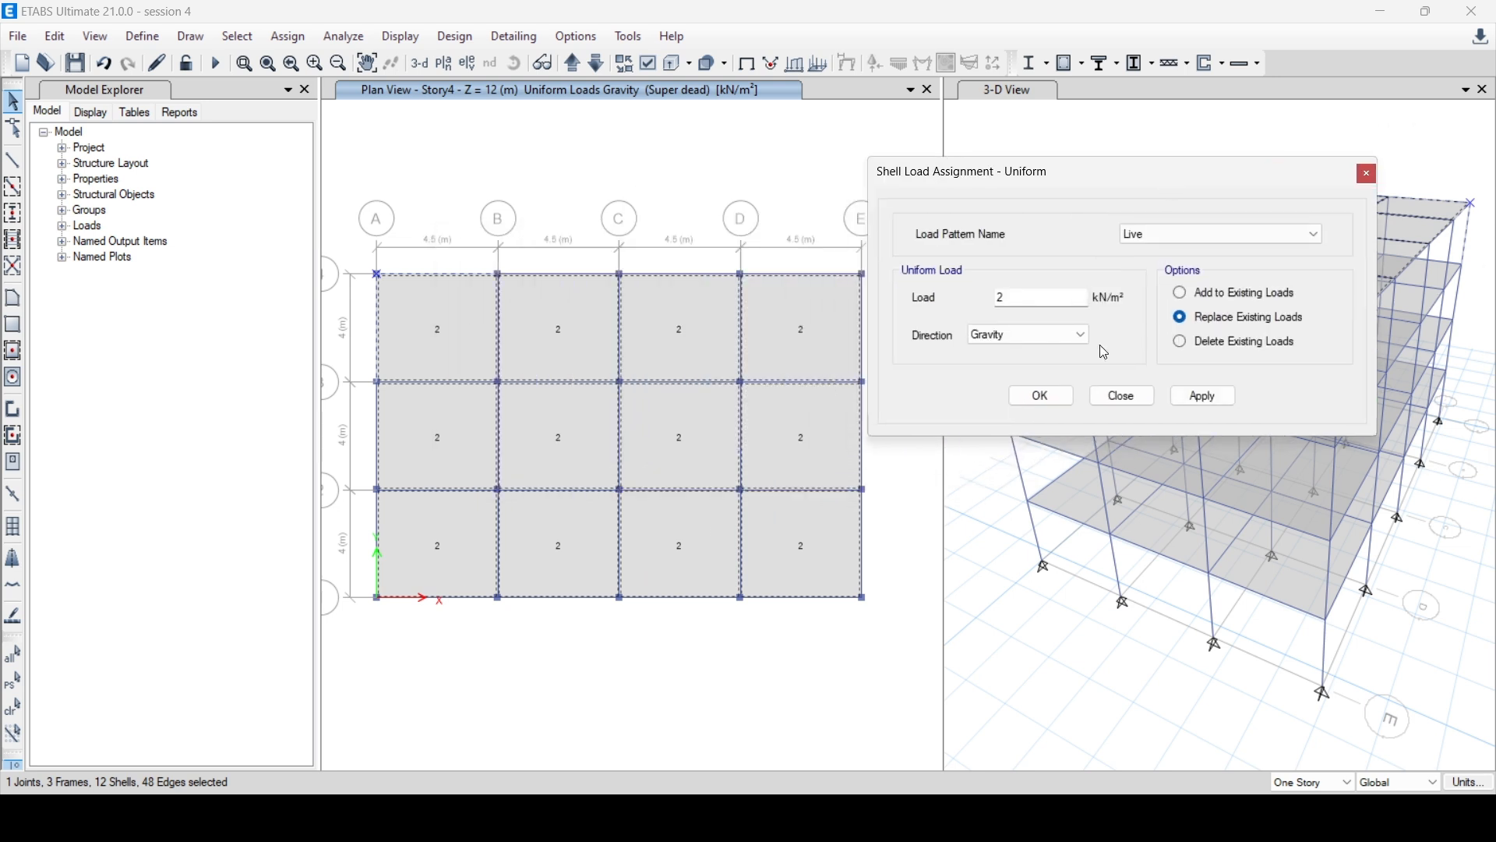
left_click(1056, 297)
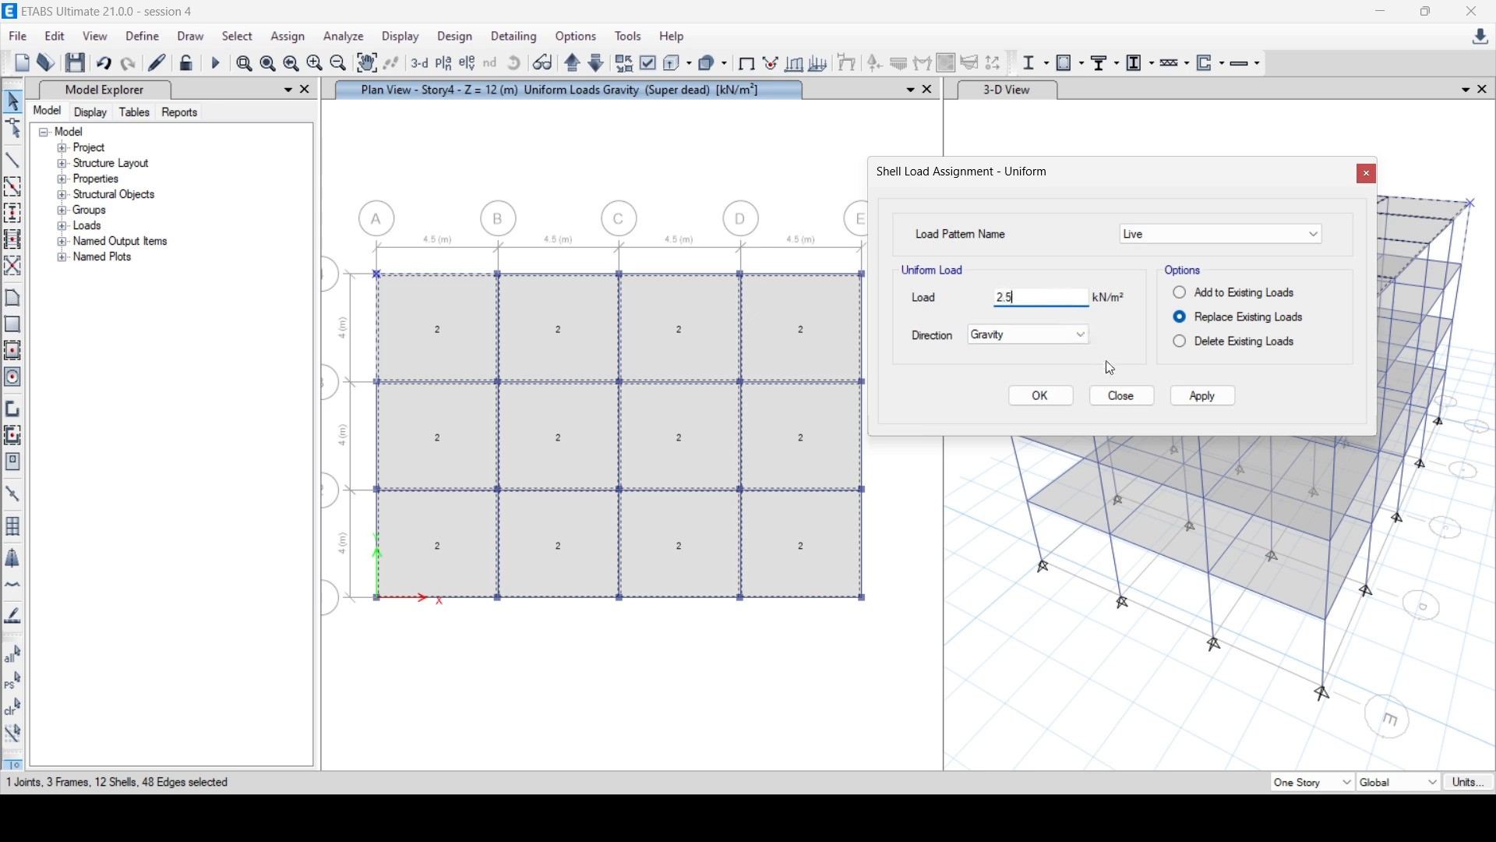
left_click(1203, 398)
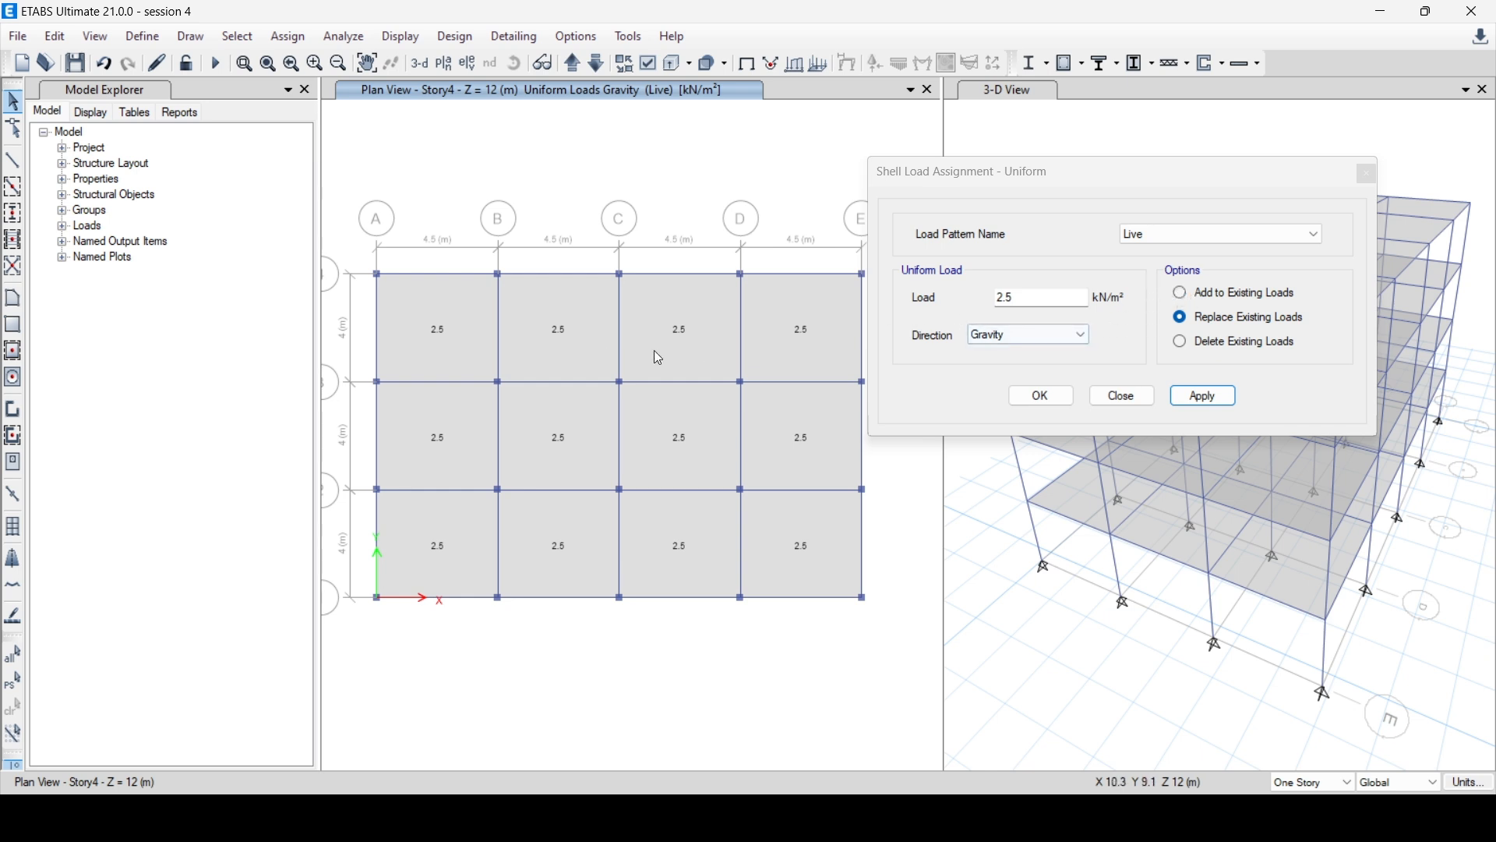
Restore the previous slab selection and replace its Live load with 3 kN/m².
left_click(12, 691)
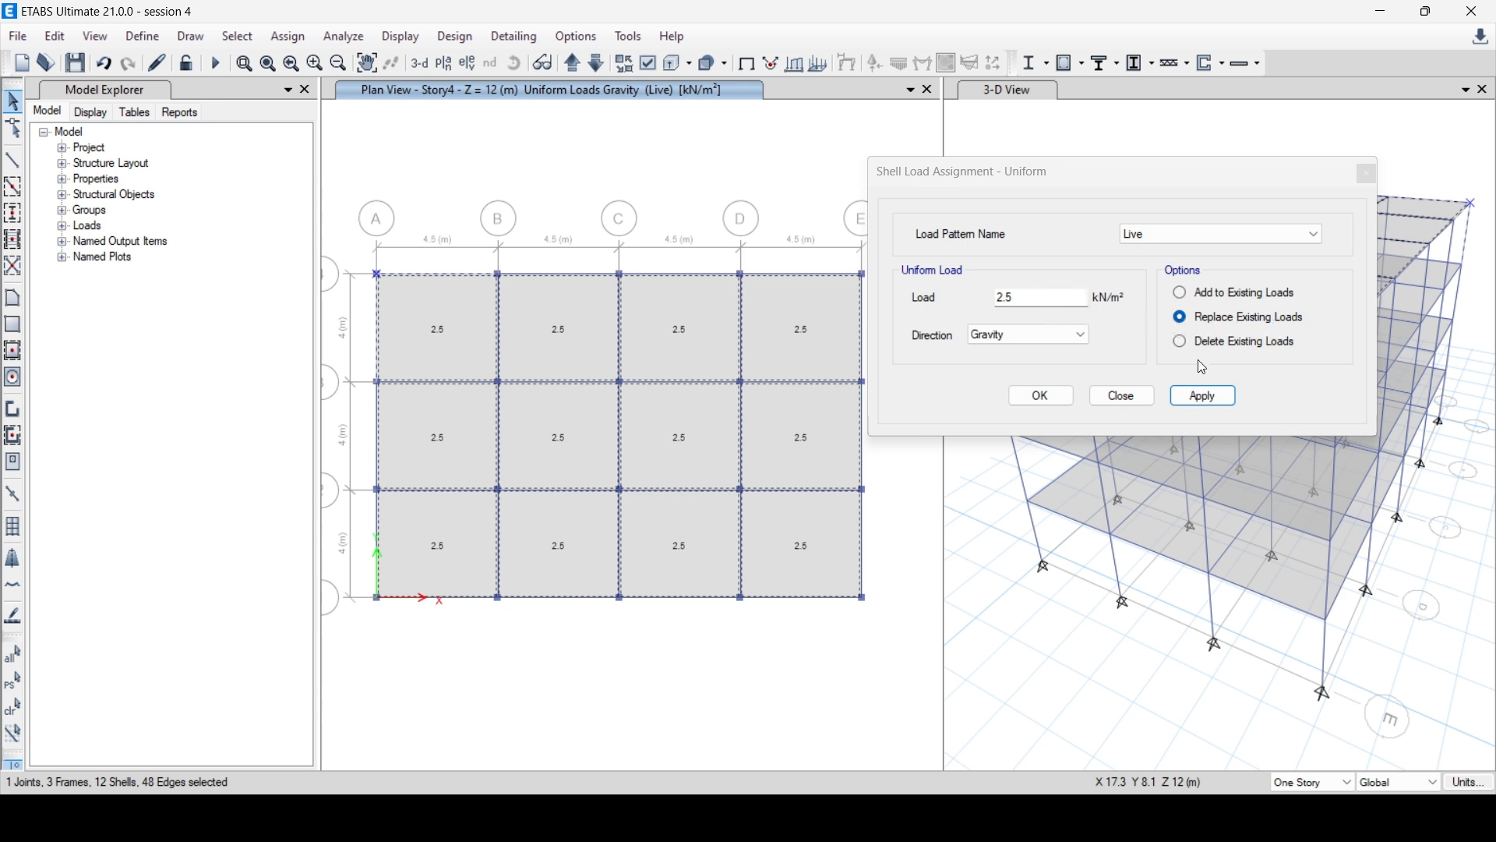
double_click(1005, 298)
type("3")
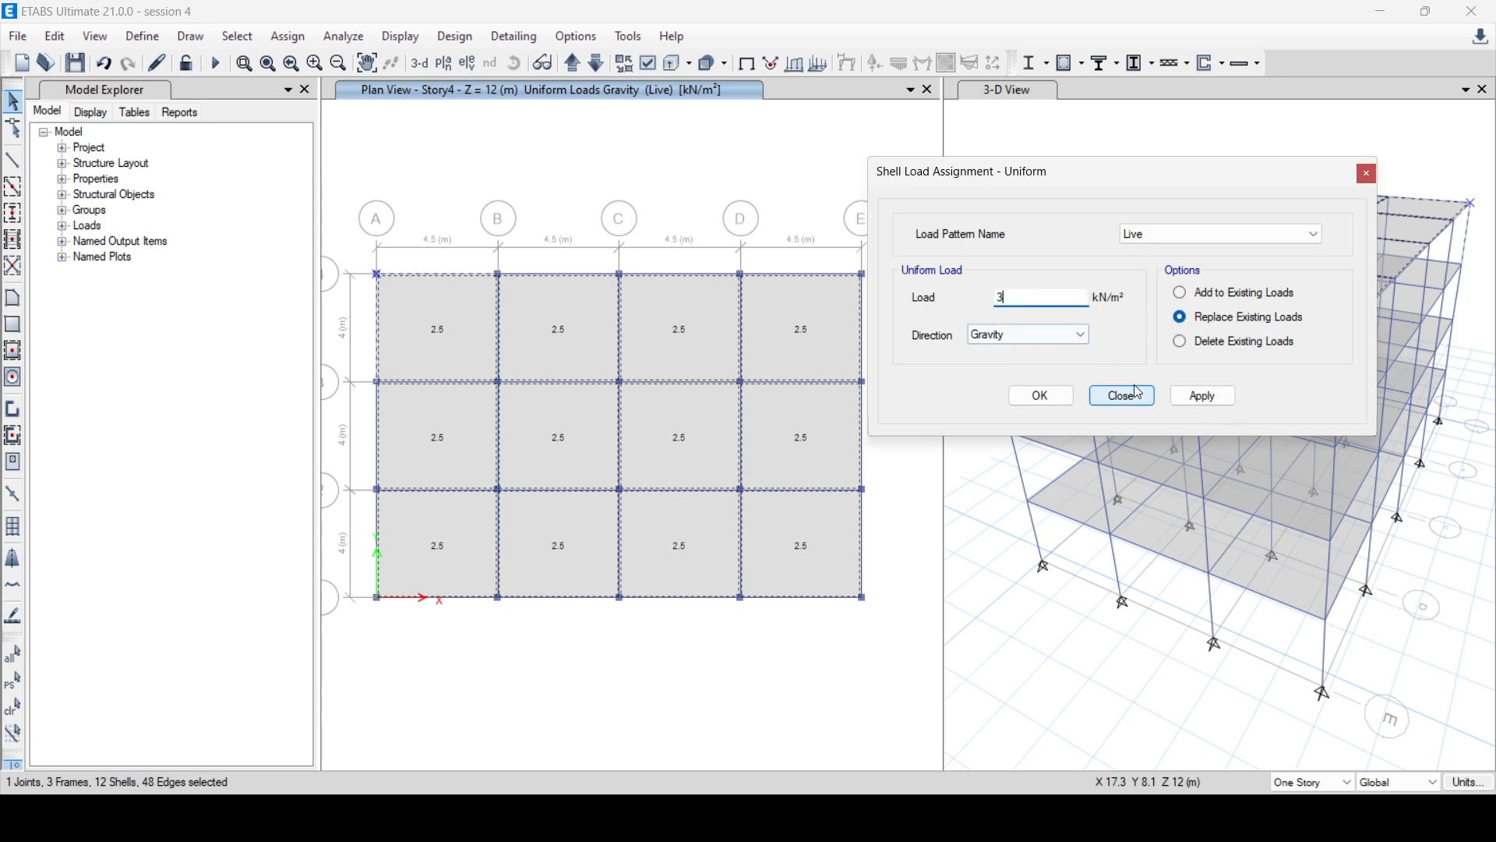
left_click(1180, 398)
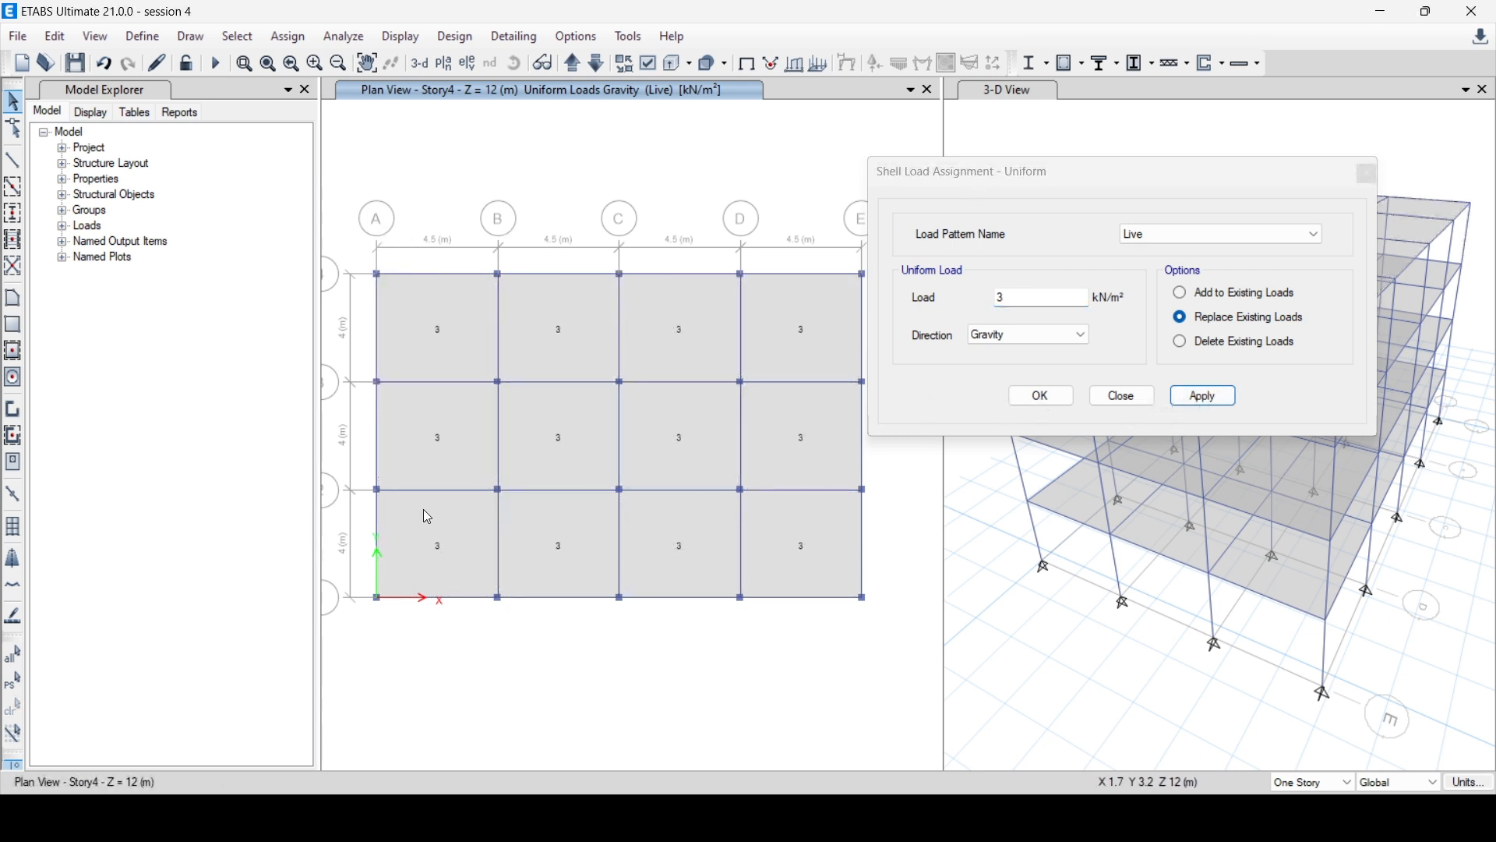
Reselect the same slabs and apply 2.5 kN/m² of Live load with the Add to Existing Loads option.
left_click(12, 679)
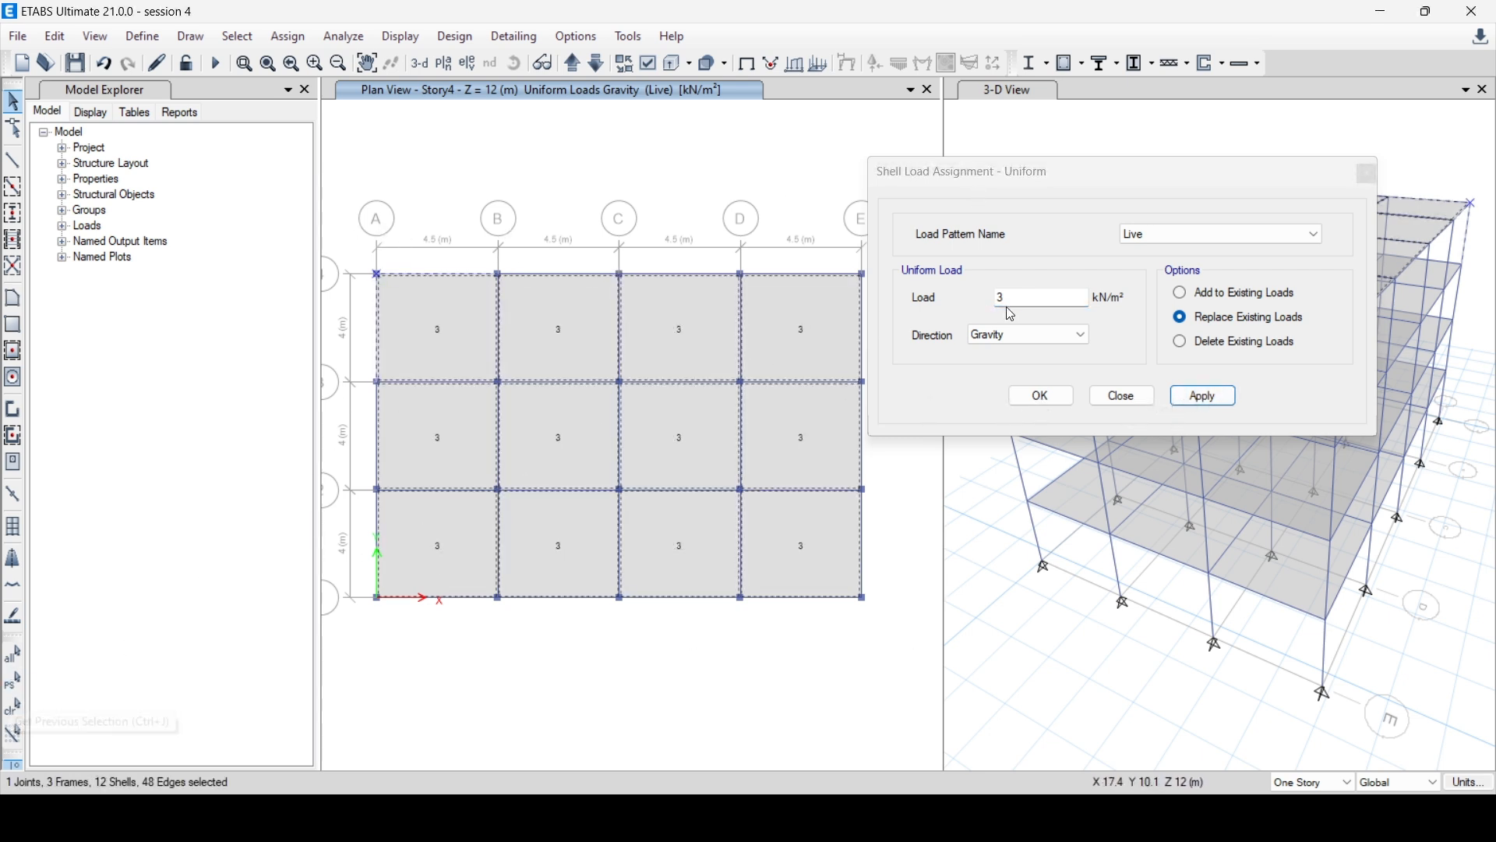
left_click(1186, 294)
left_click(1043, 298)
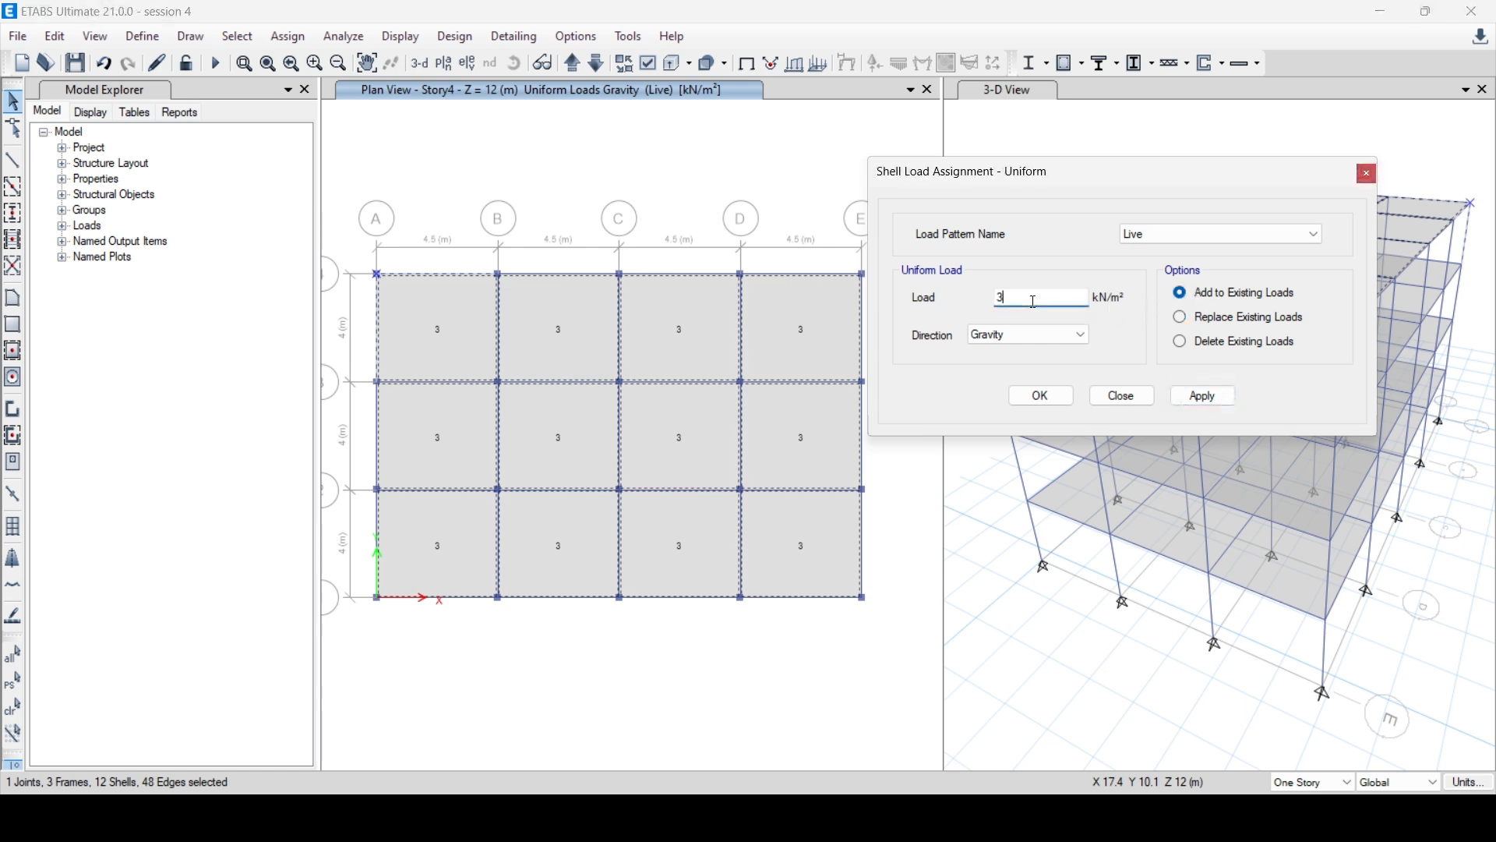
type("2.5")
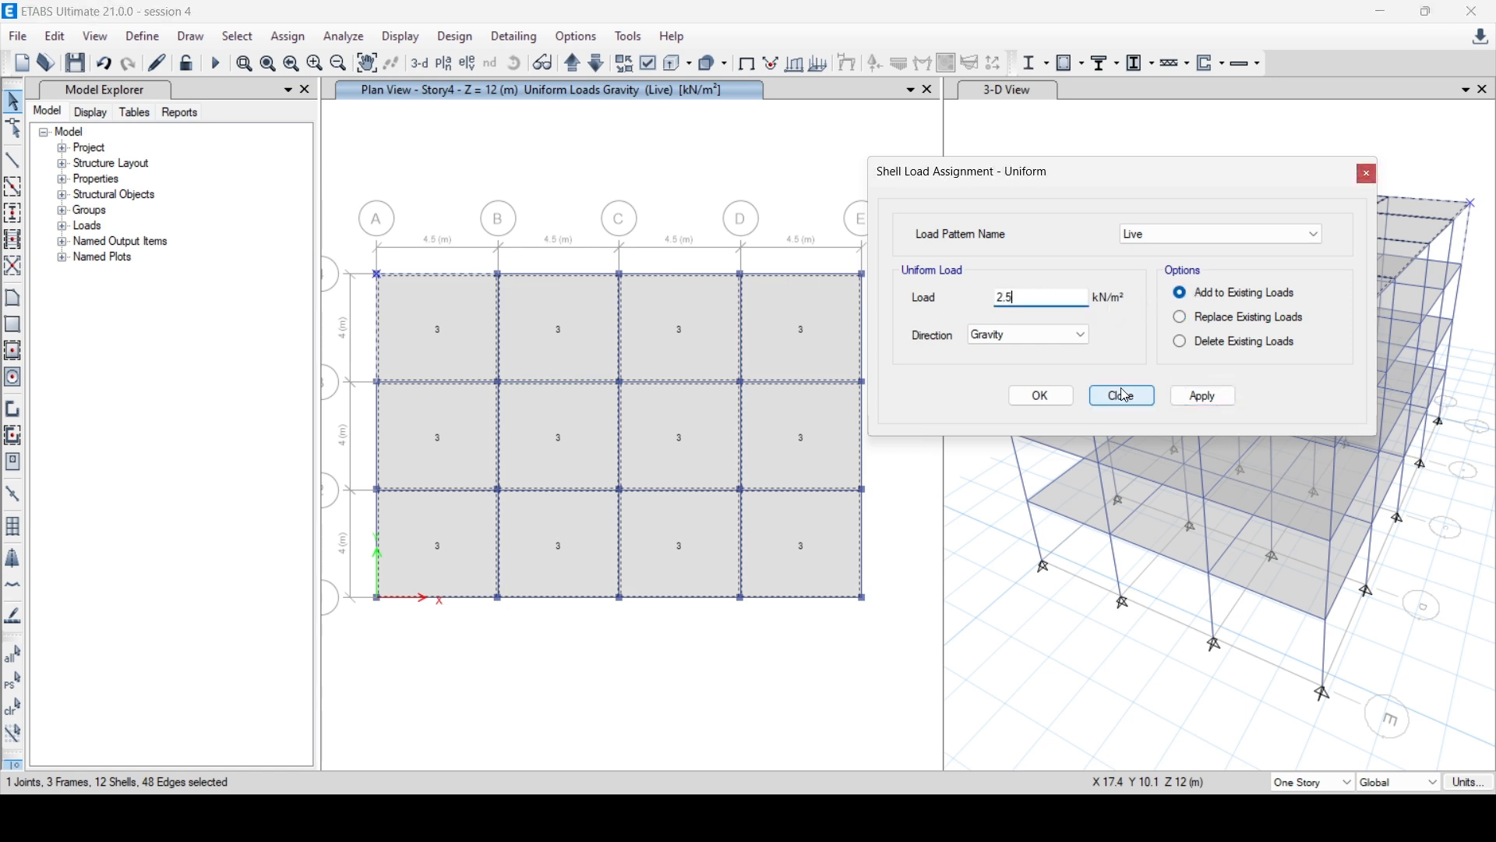
left_click(1200, 404)
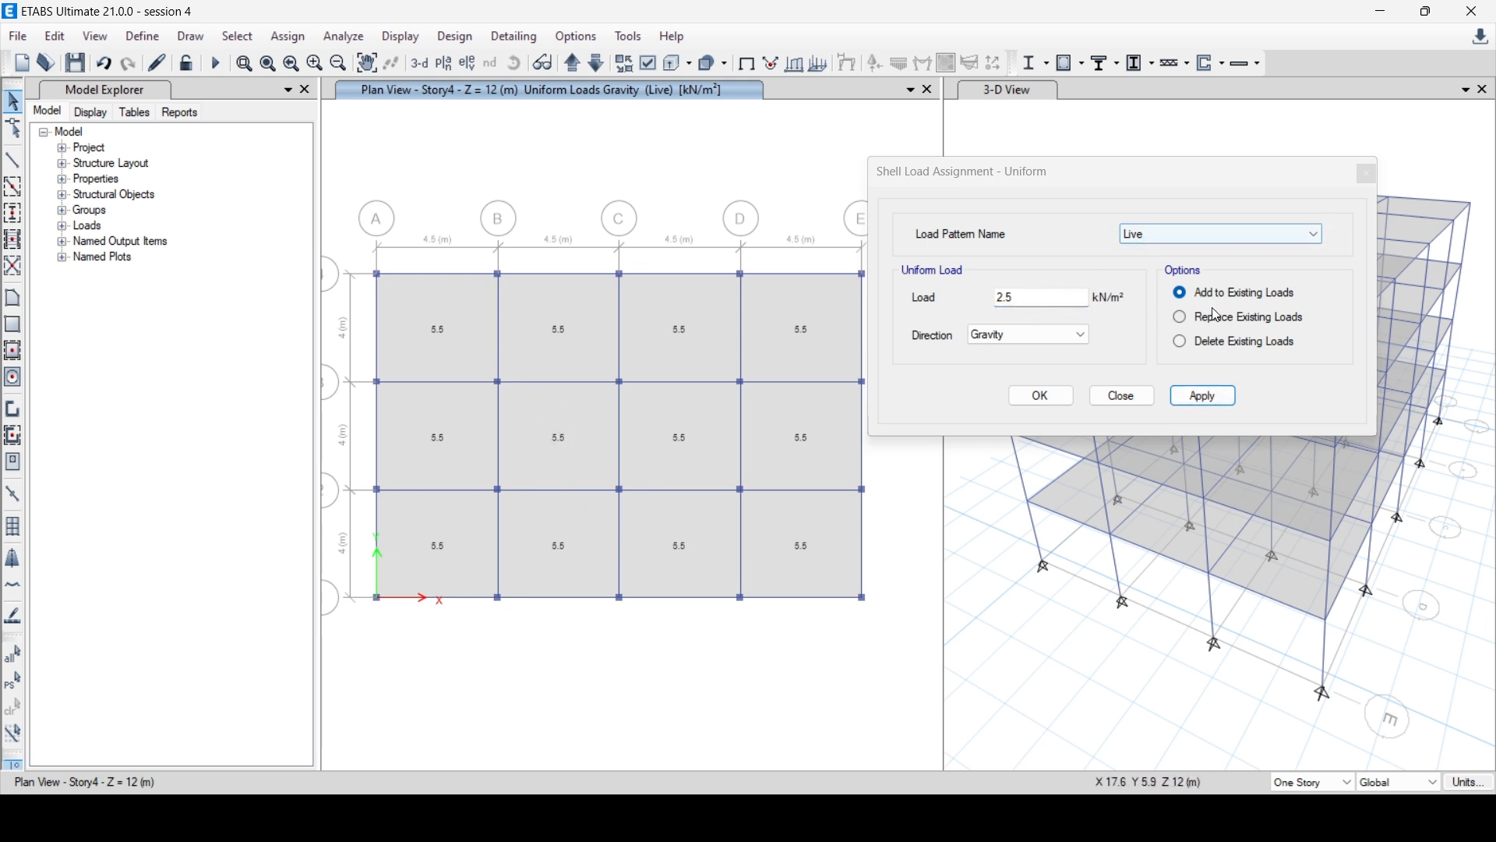
Reselect the Story4 slabs, apply the 2.5 kN/m² Live load with Replace Existing Loads, and finish the shell load assignment.
left_click(1190, 318)
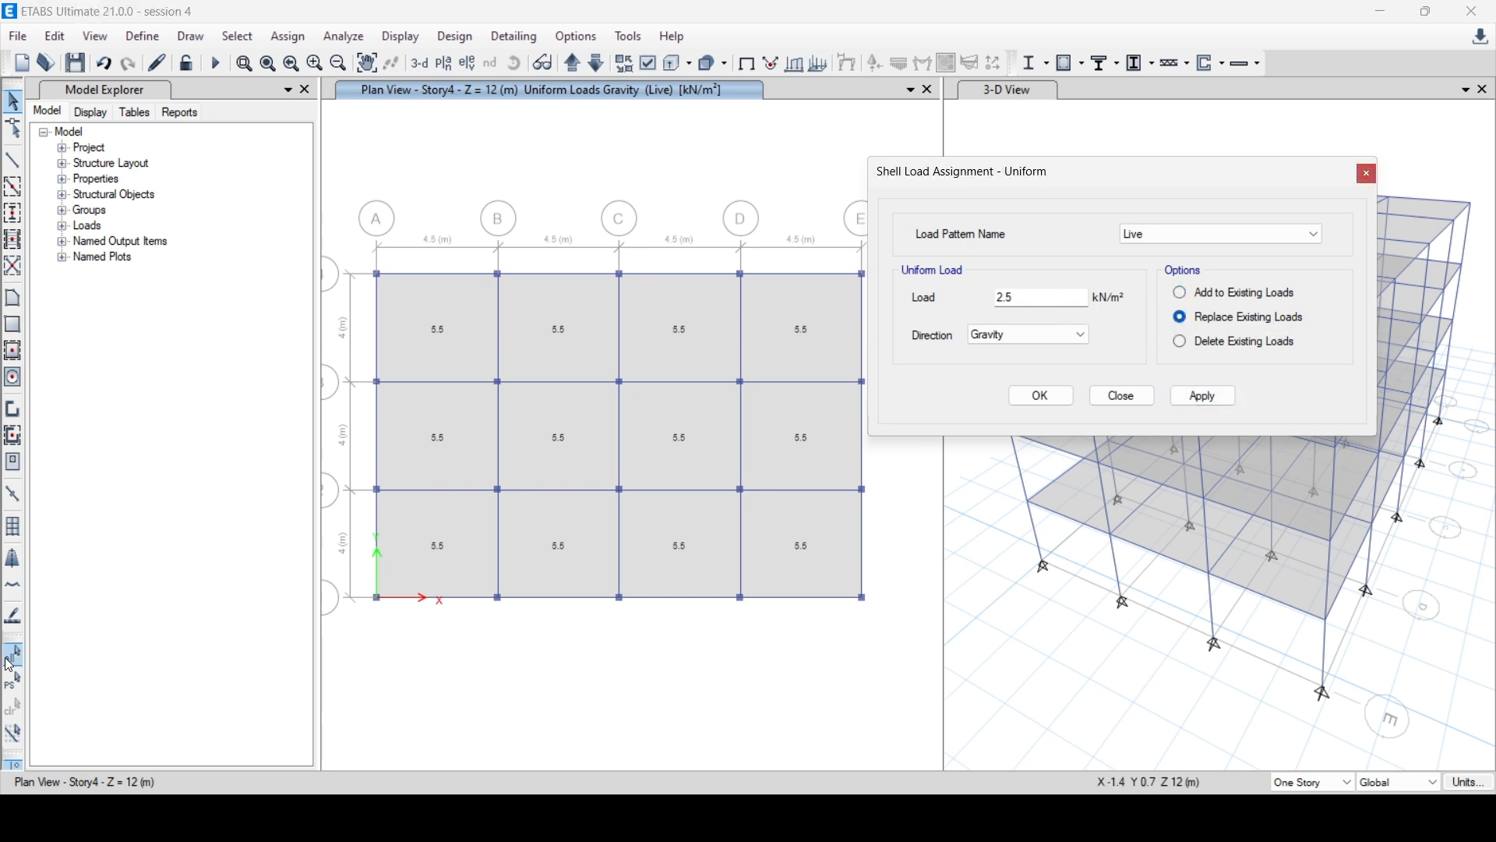
left_click(14, 692)
left_click(1181, 399)
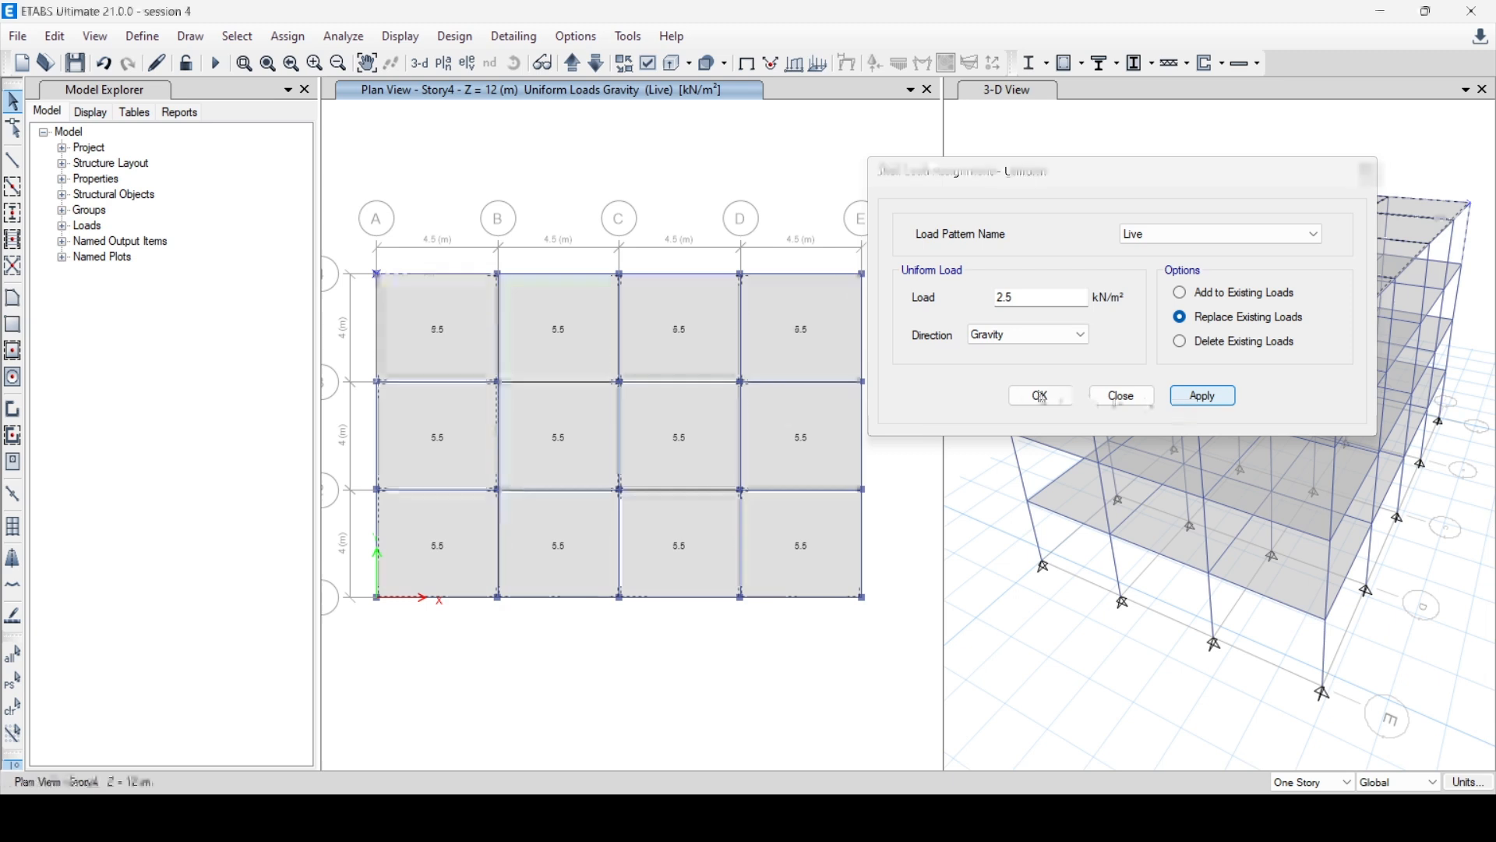
left_click(1041, 397)
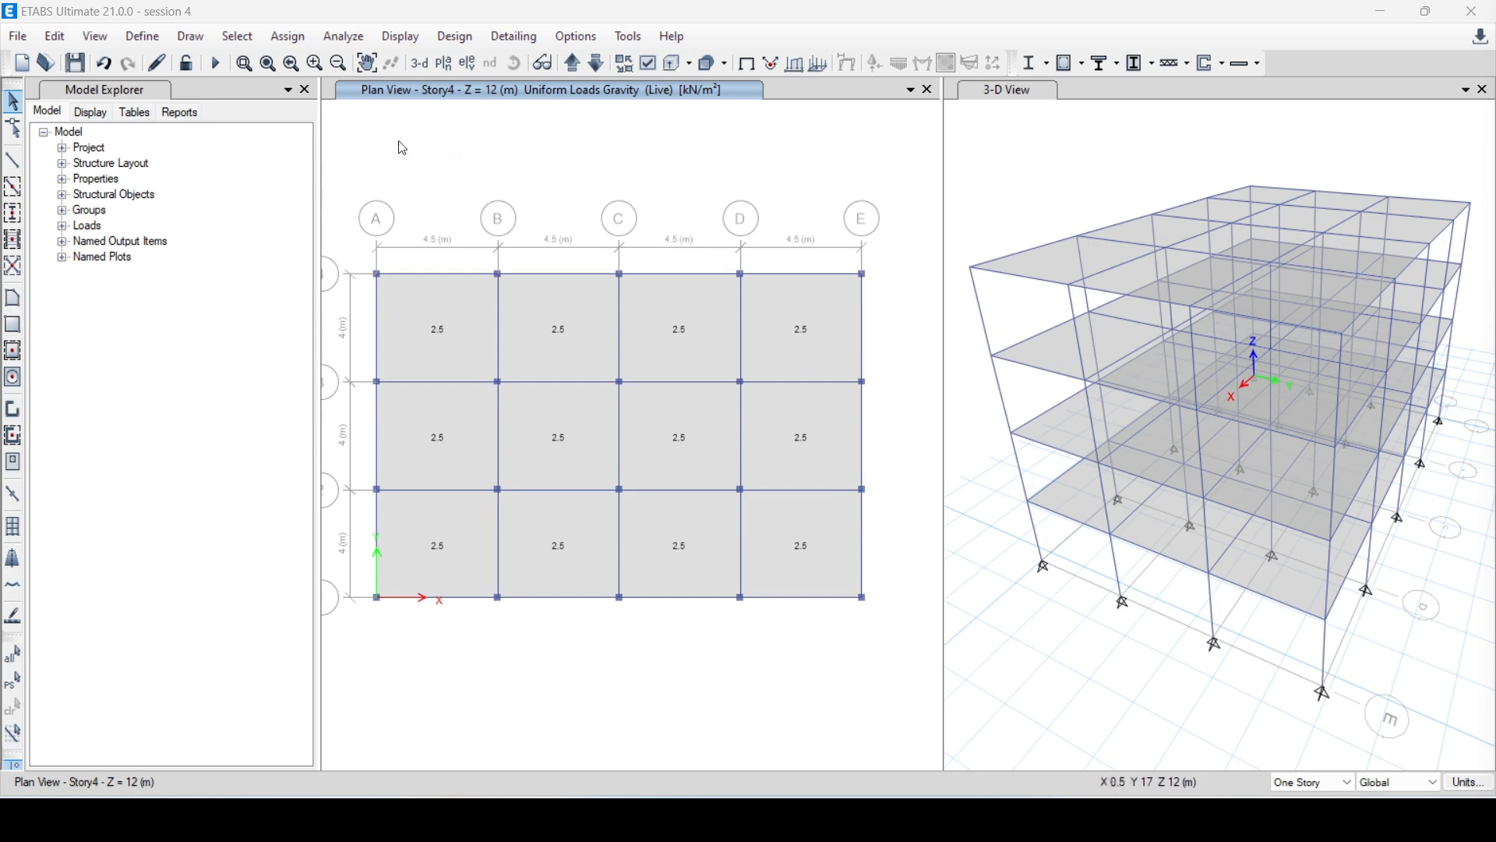
Use Poly selection to enclose the slab panel between grids B and C in the uppermost row of the Story4 plan.
left_click(238, 38)
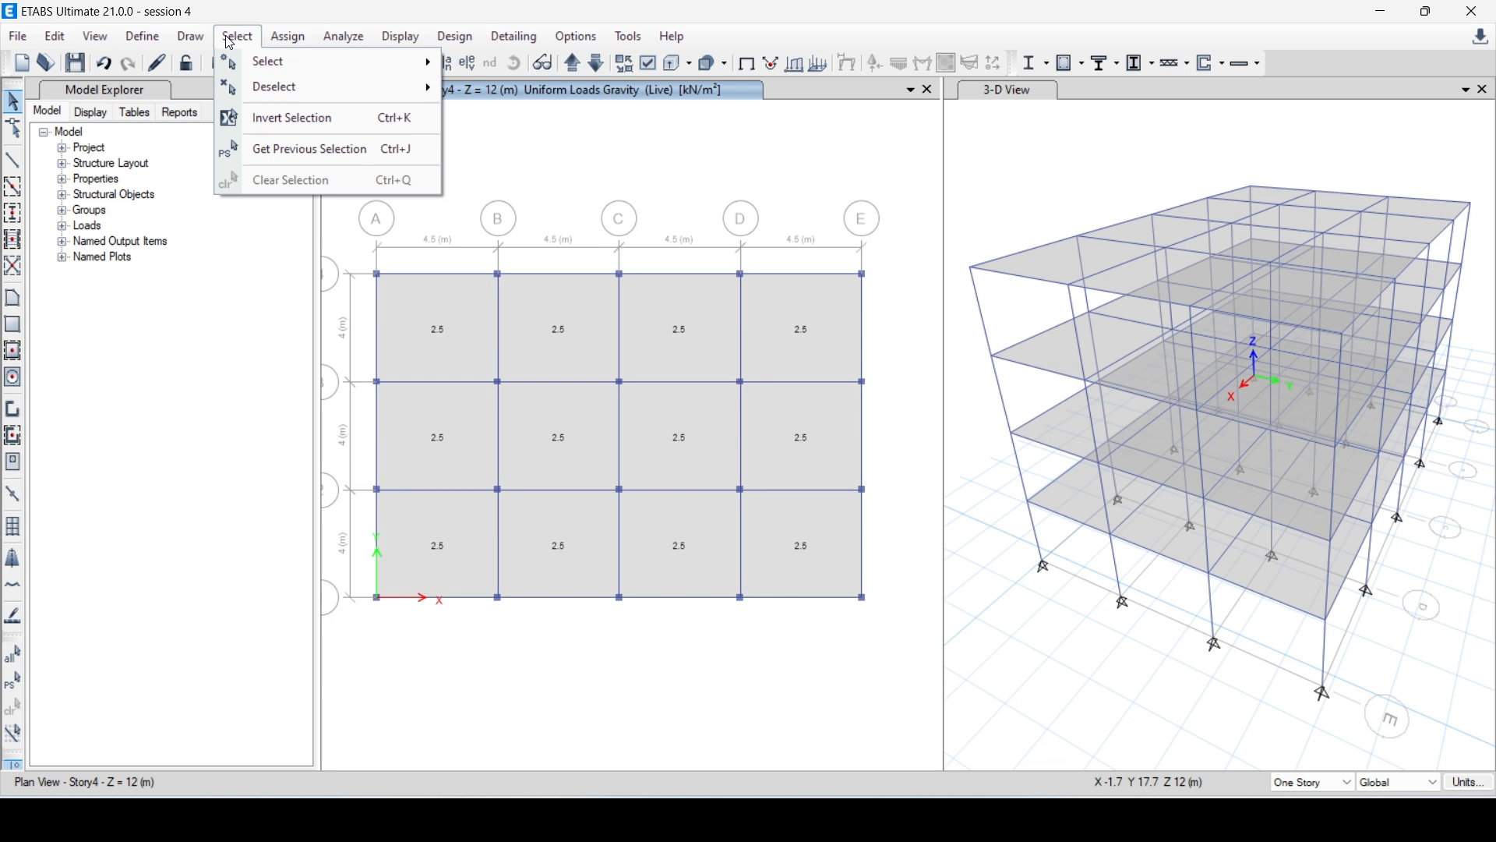
mouse_move(322, 66)
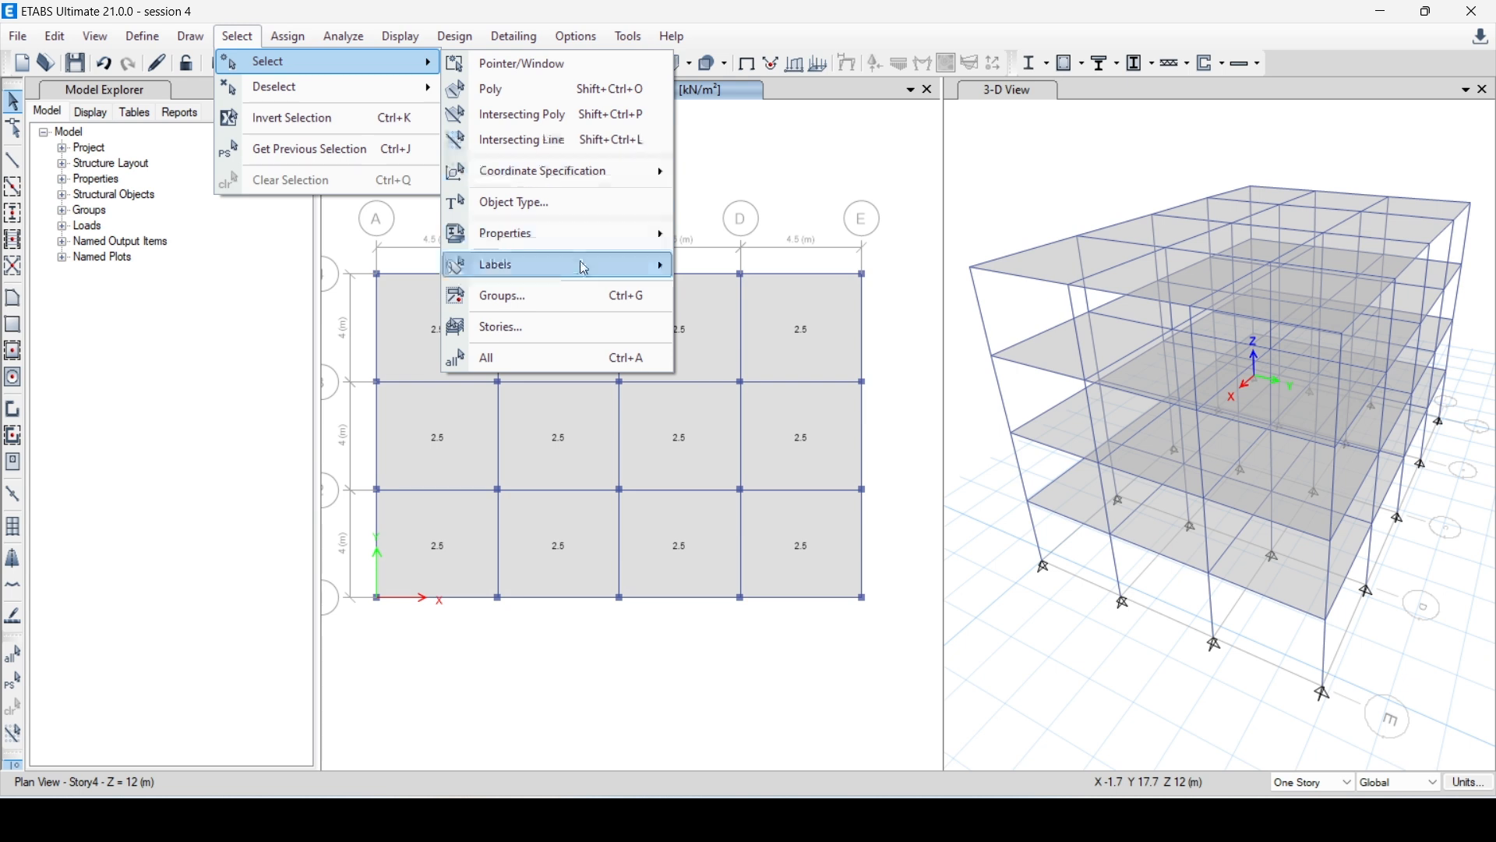
left_click(521, 89)
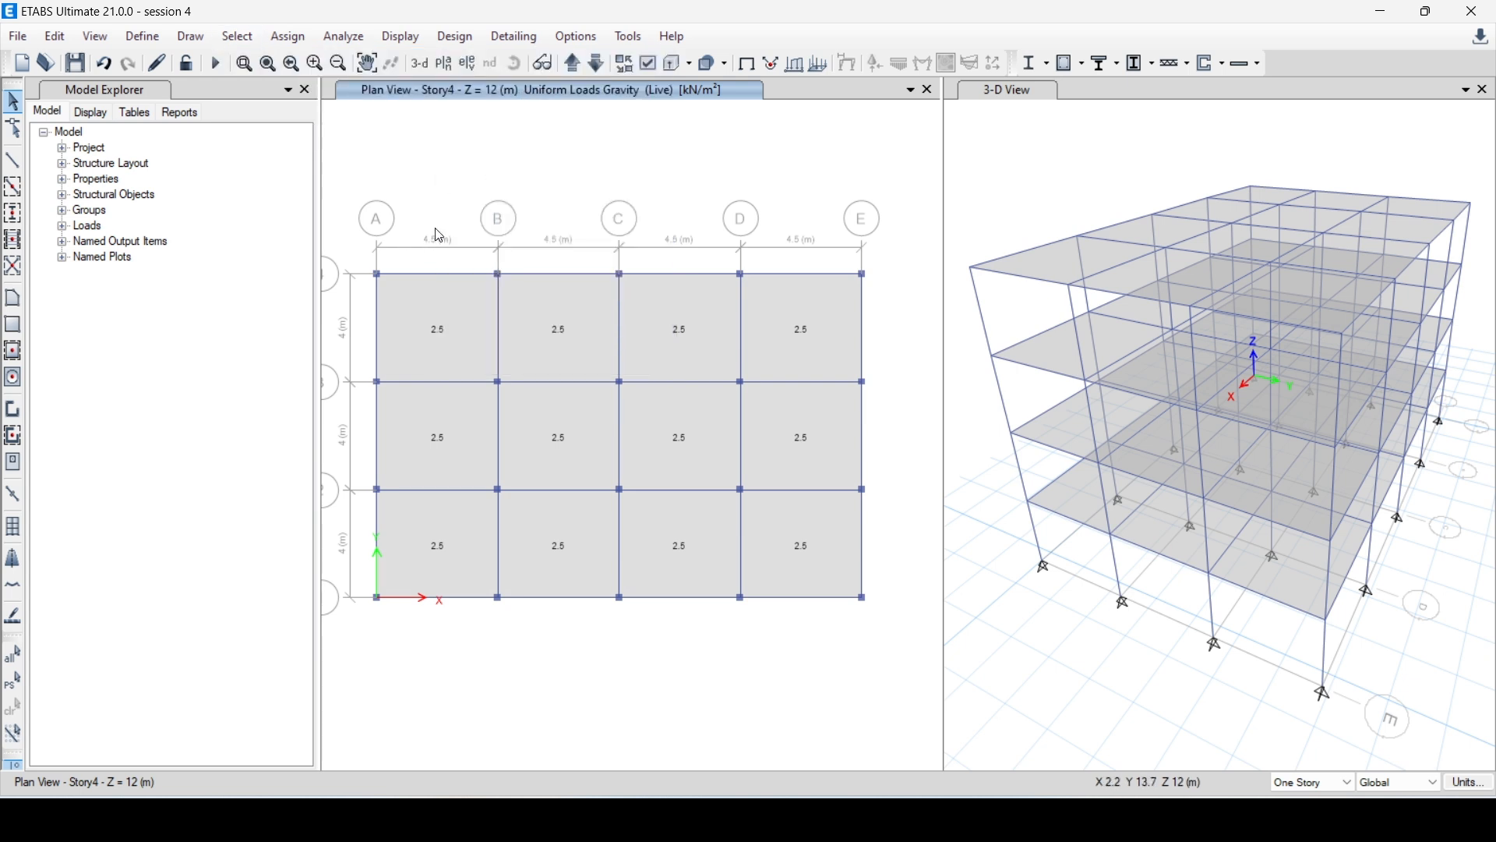
left_click(433, 205)
left_click(740, 203)
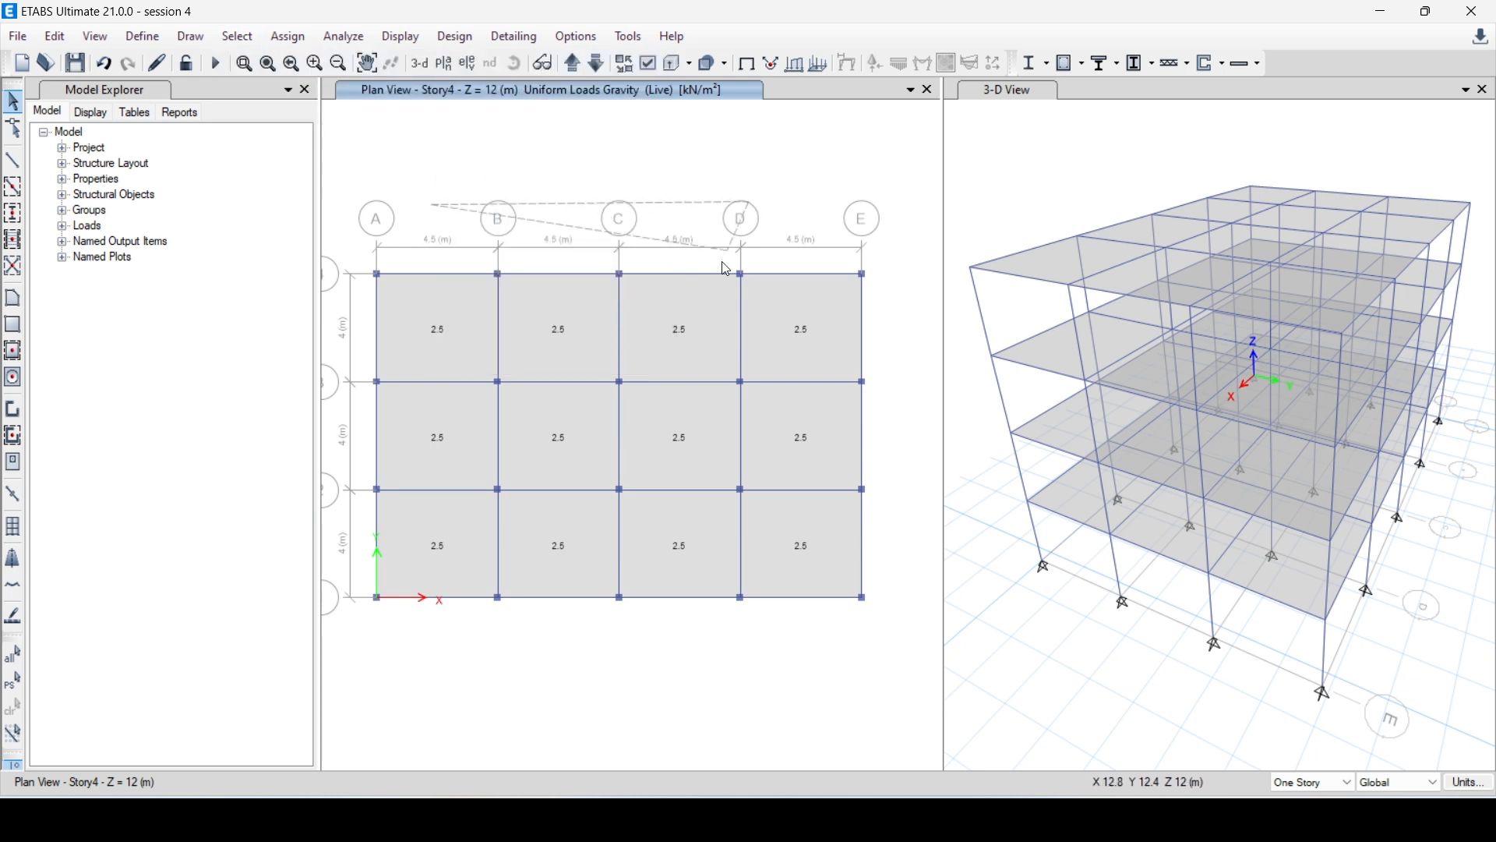
left_click(709, 473)
left_click(412, 468)
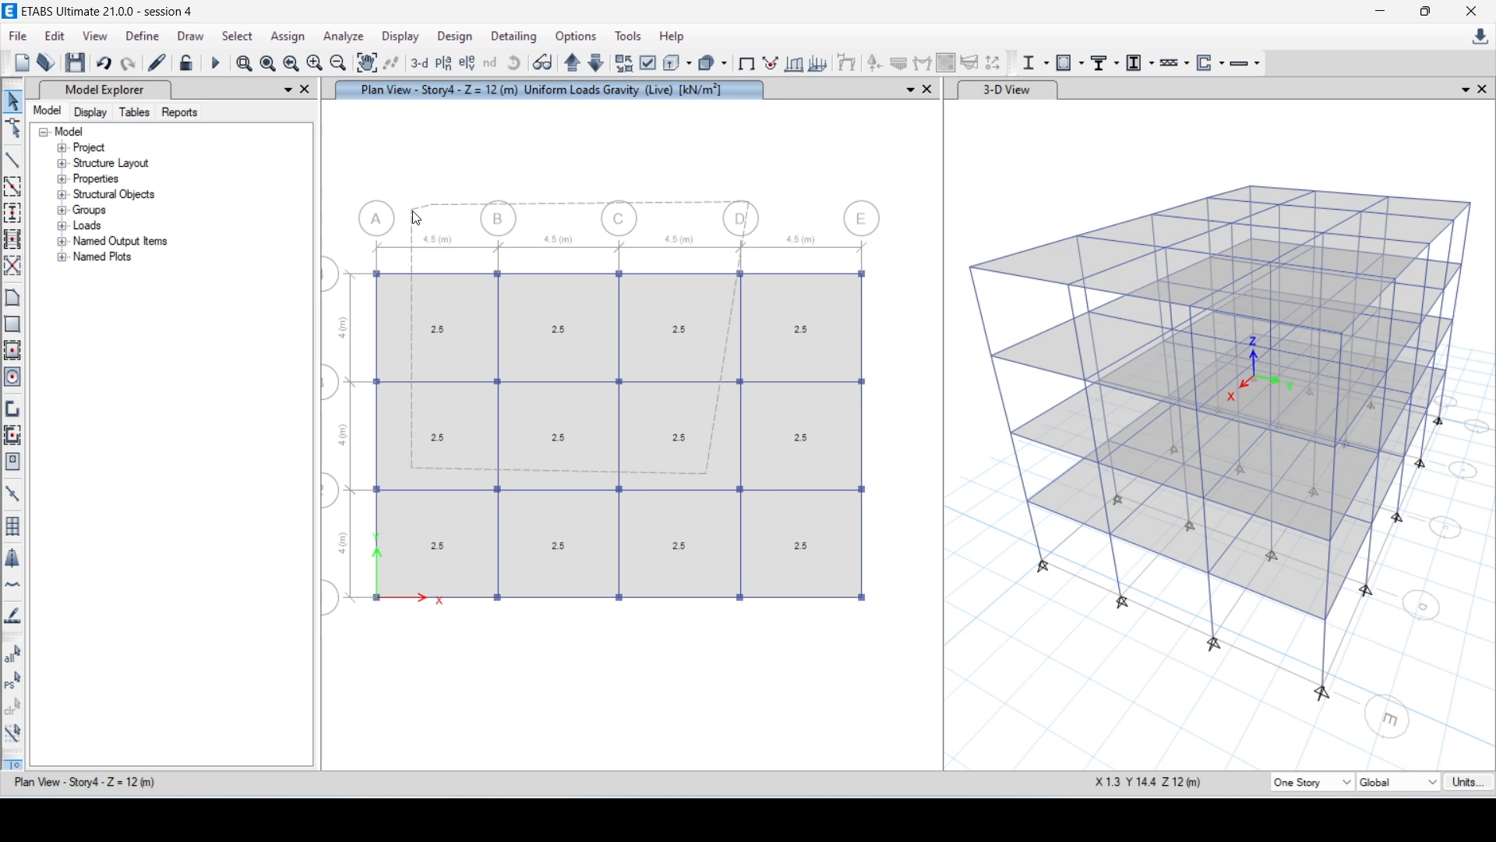
double_click(417, 219)
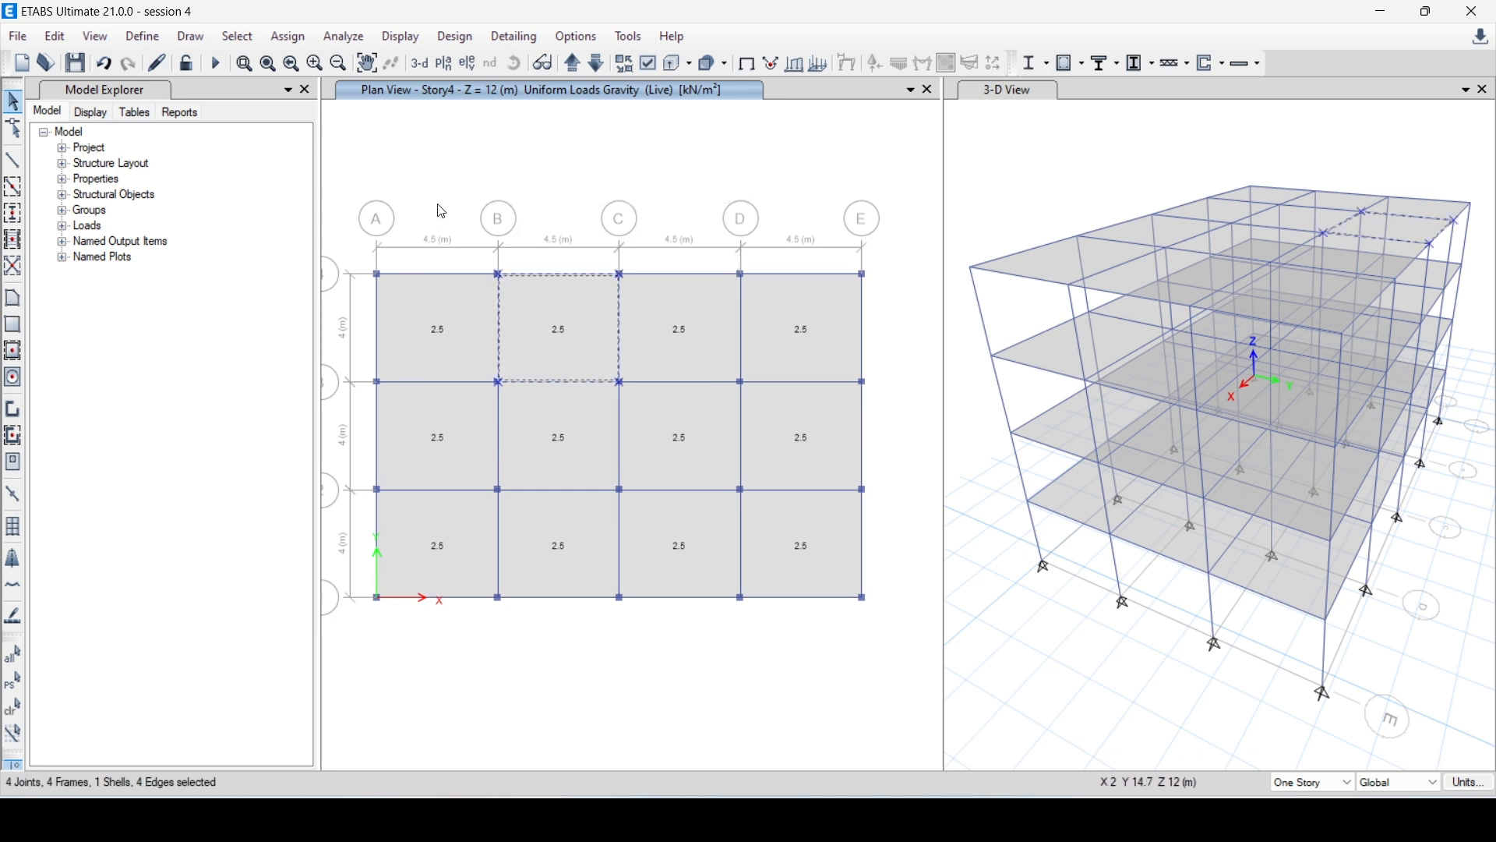
Add the middle row of slab panels from grid A to E to the selection with an intersecting line.
left_click(295, 46)
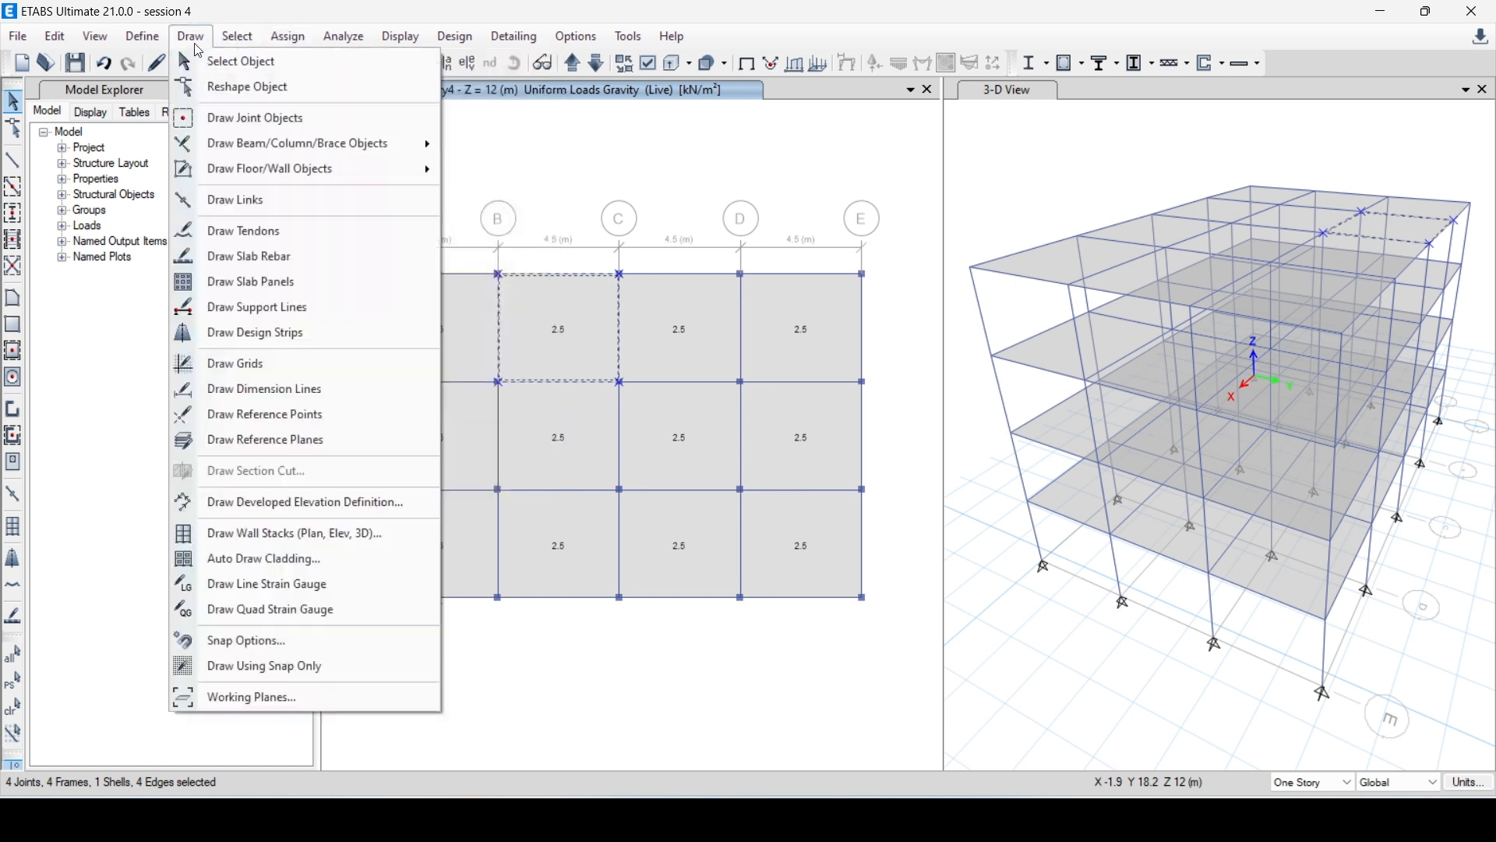
left_click(244, 43)
left_click(244, 39)
mouse_move(312, 61)
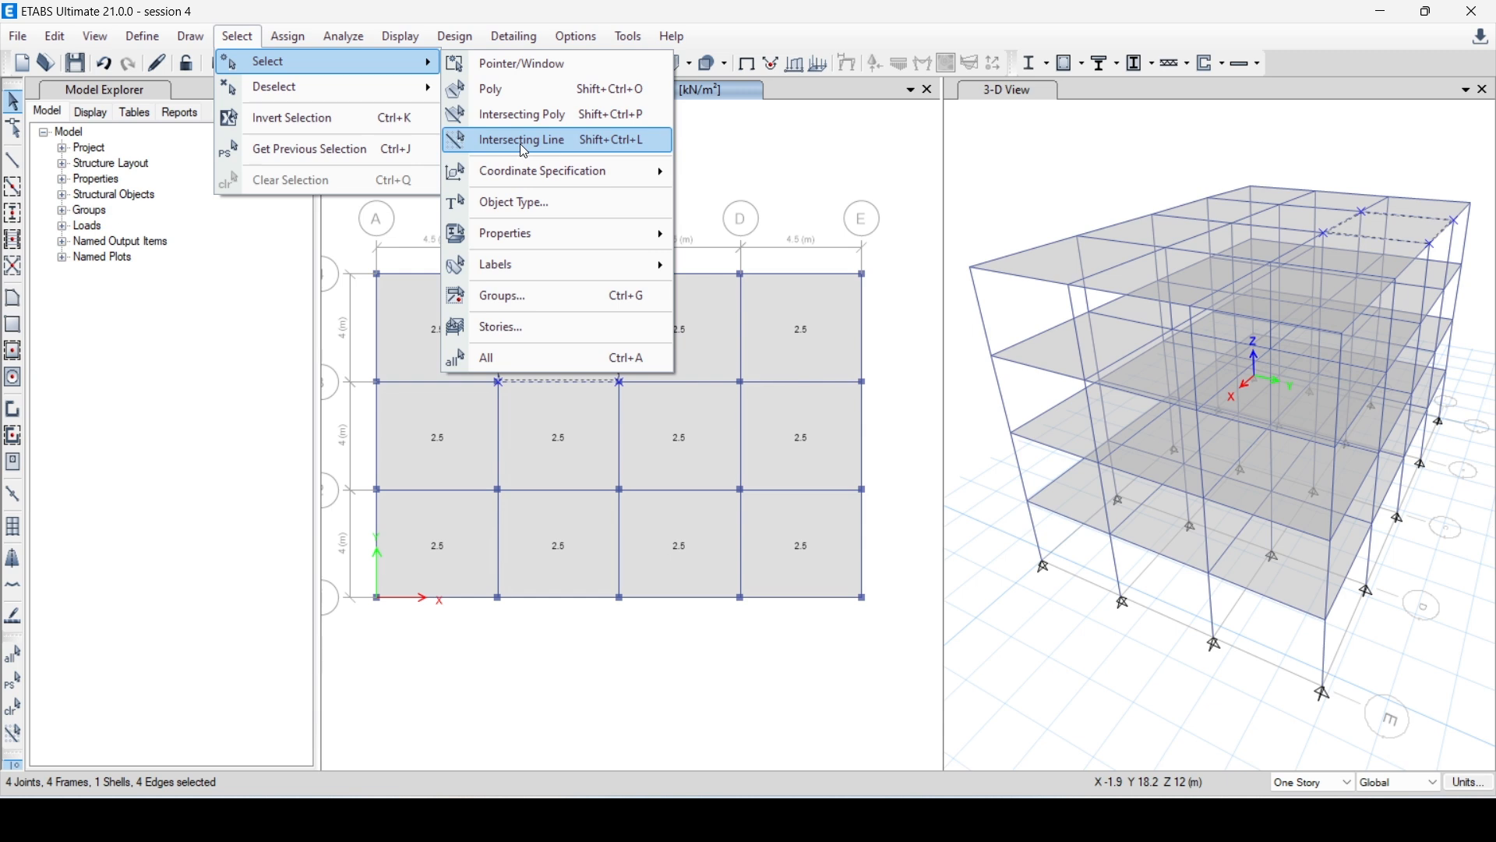
left_click(525, 145)
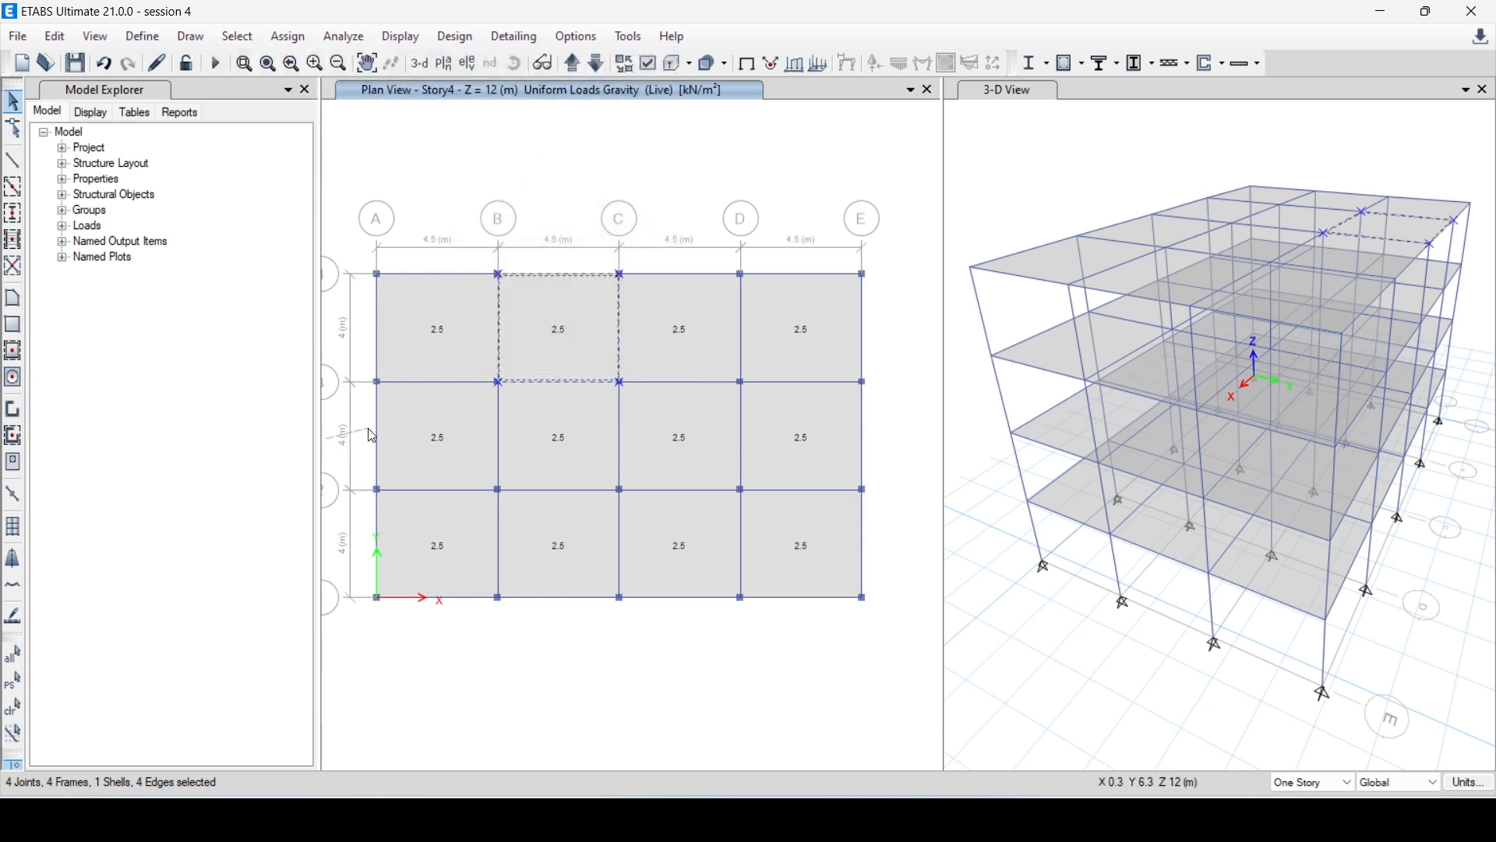
left_click_drag(369, 428, 900, 454)
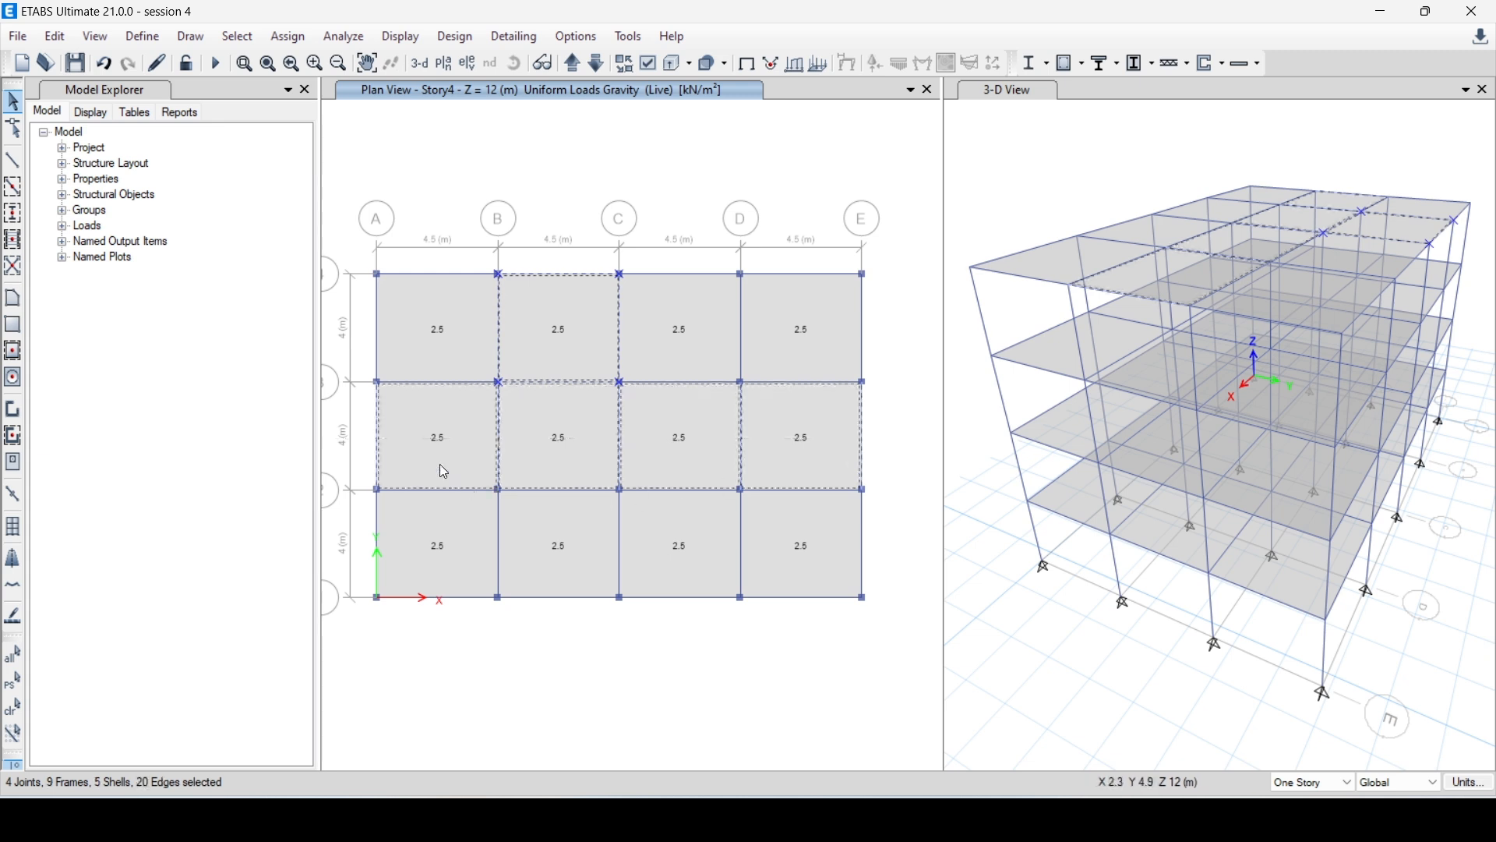
Select all Floors in the model by object type and close the selection dialog.
left_click(237, 36)
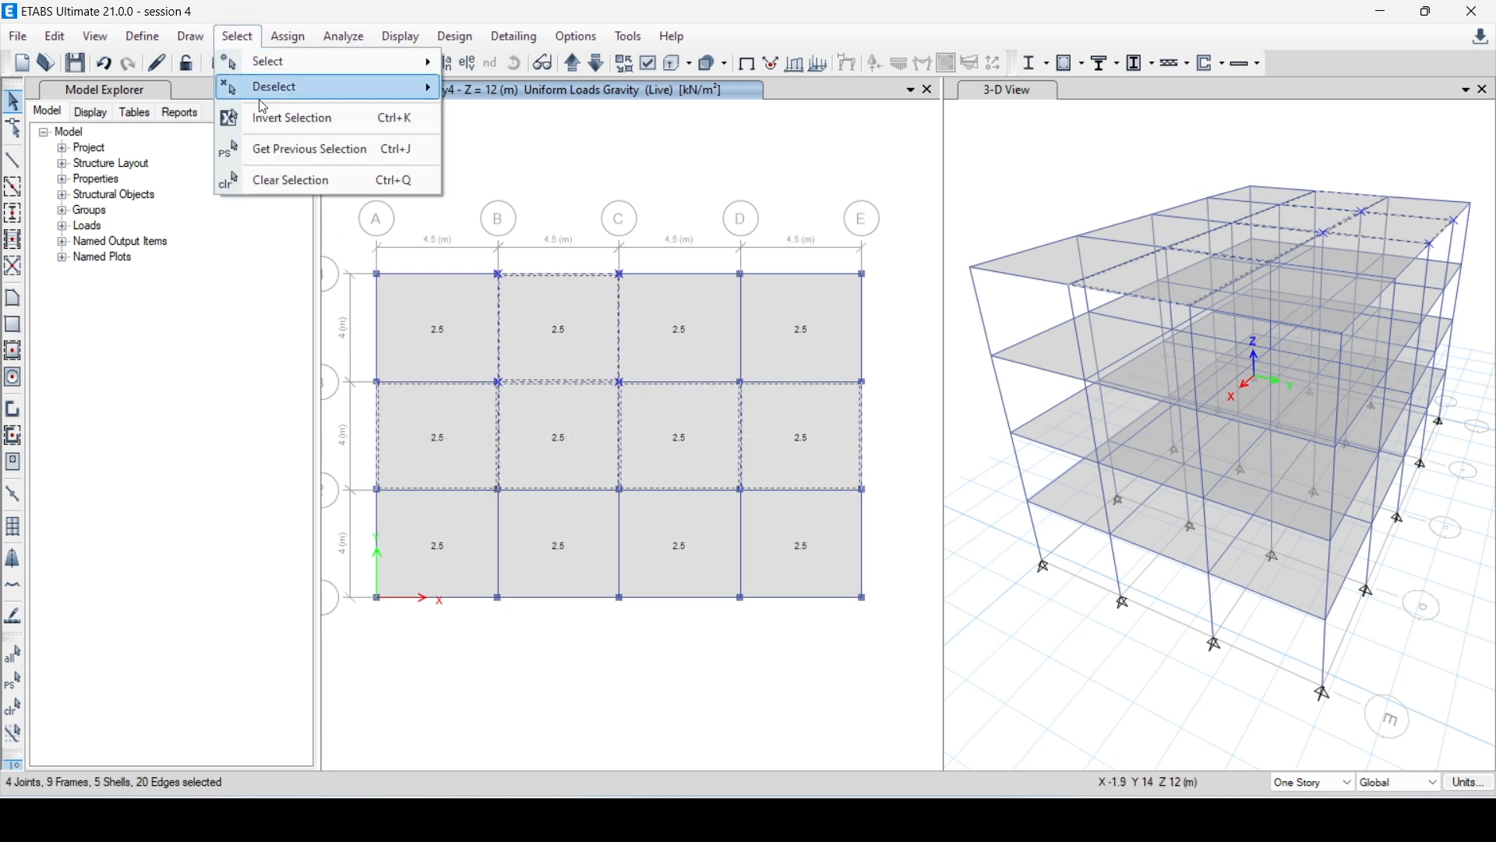
mouse_move(311, 72)
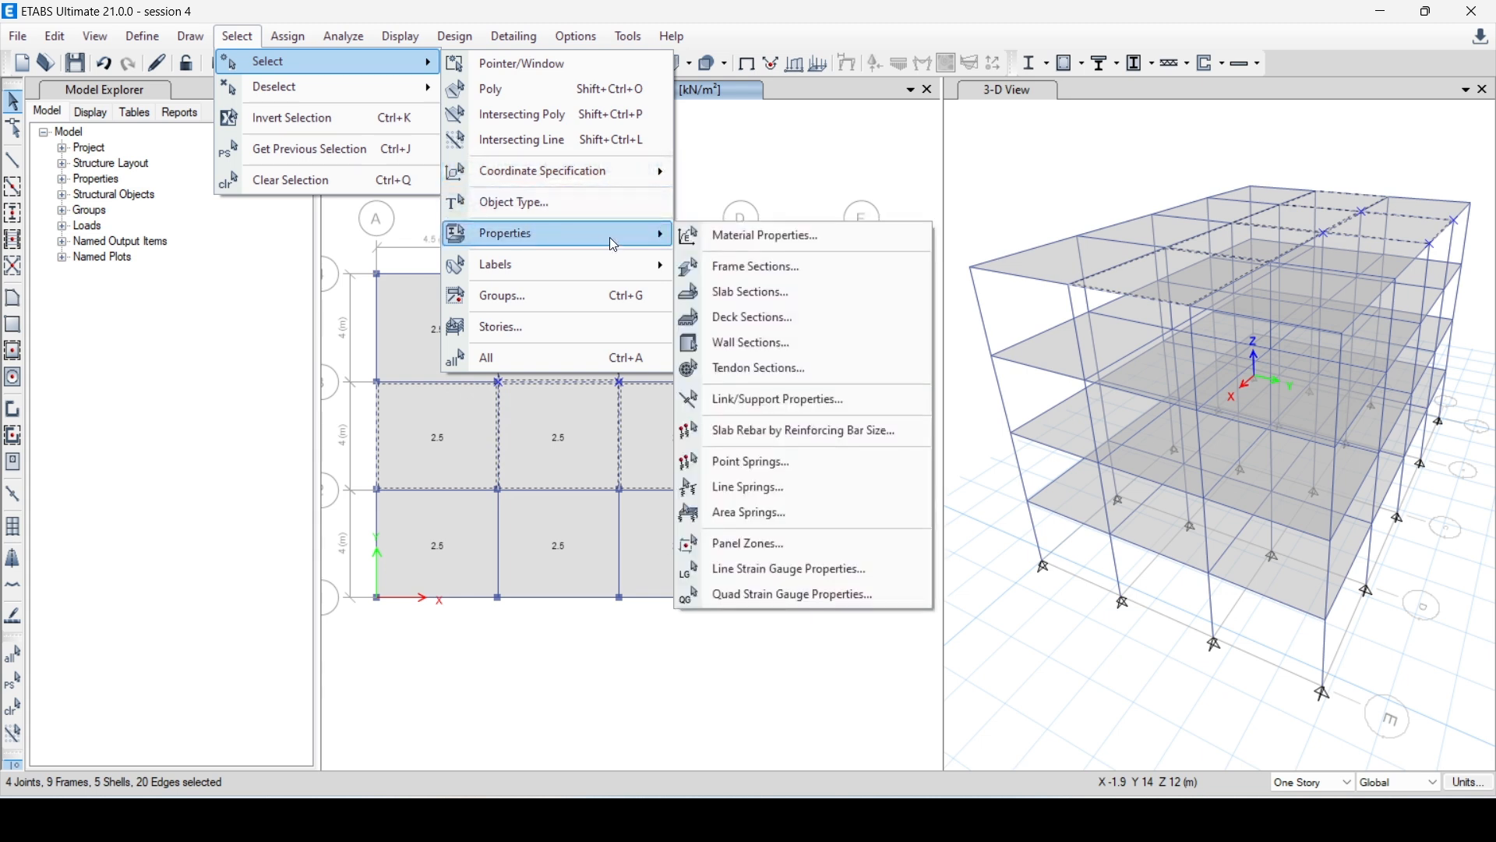
left_click(568, 196)
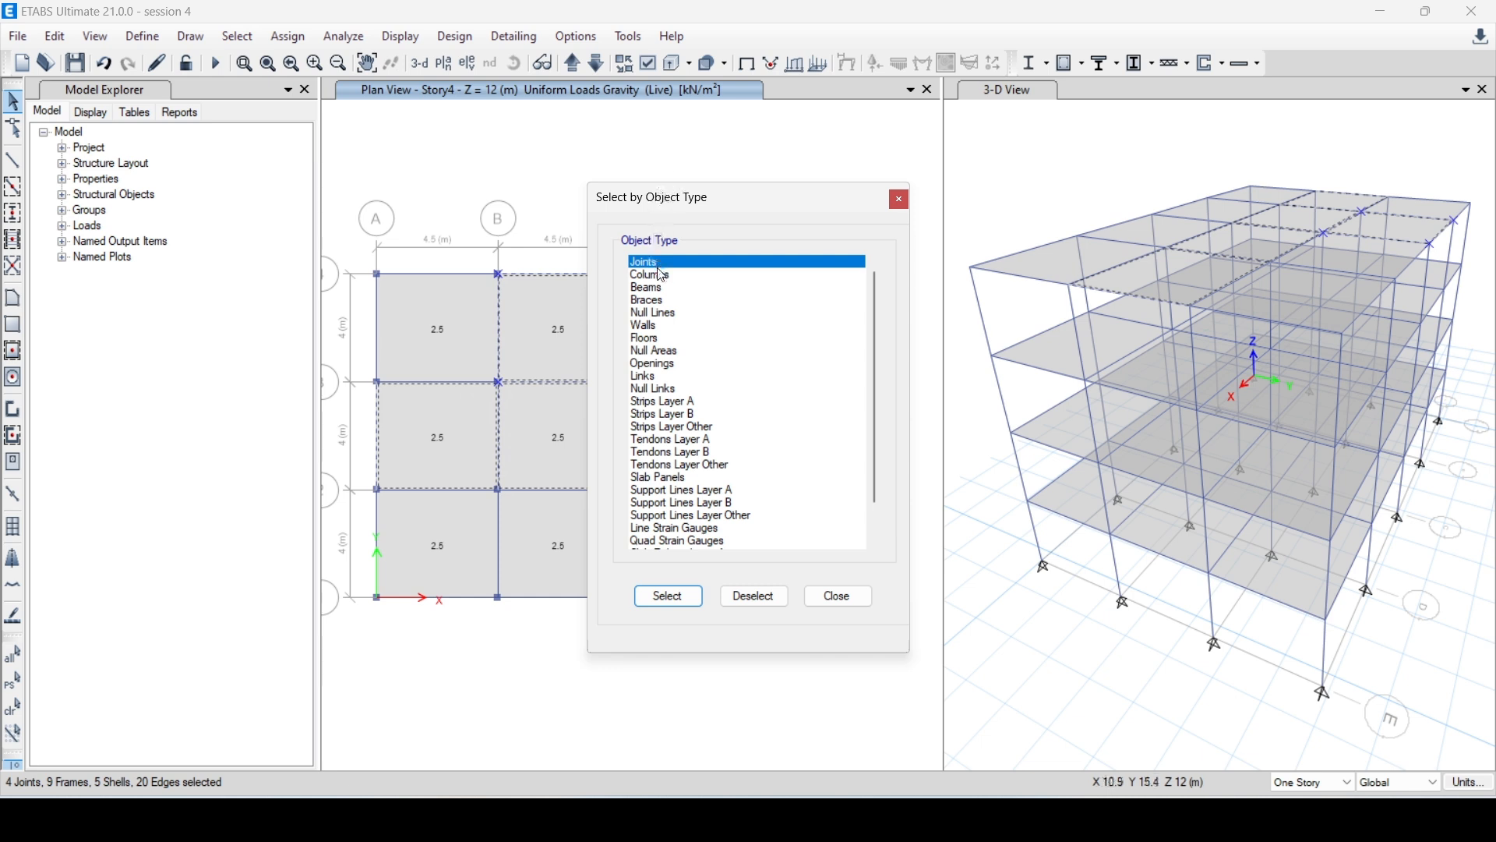
left_click(650, 340)
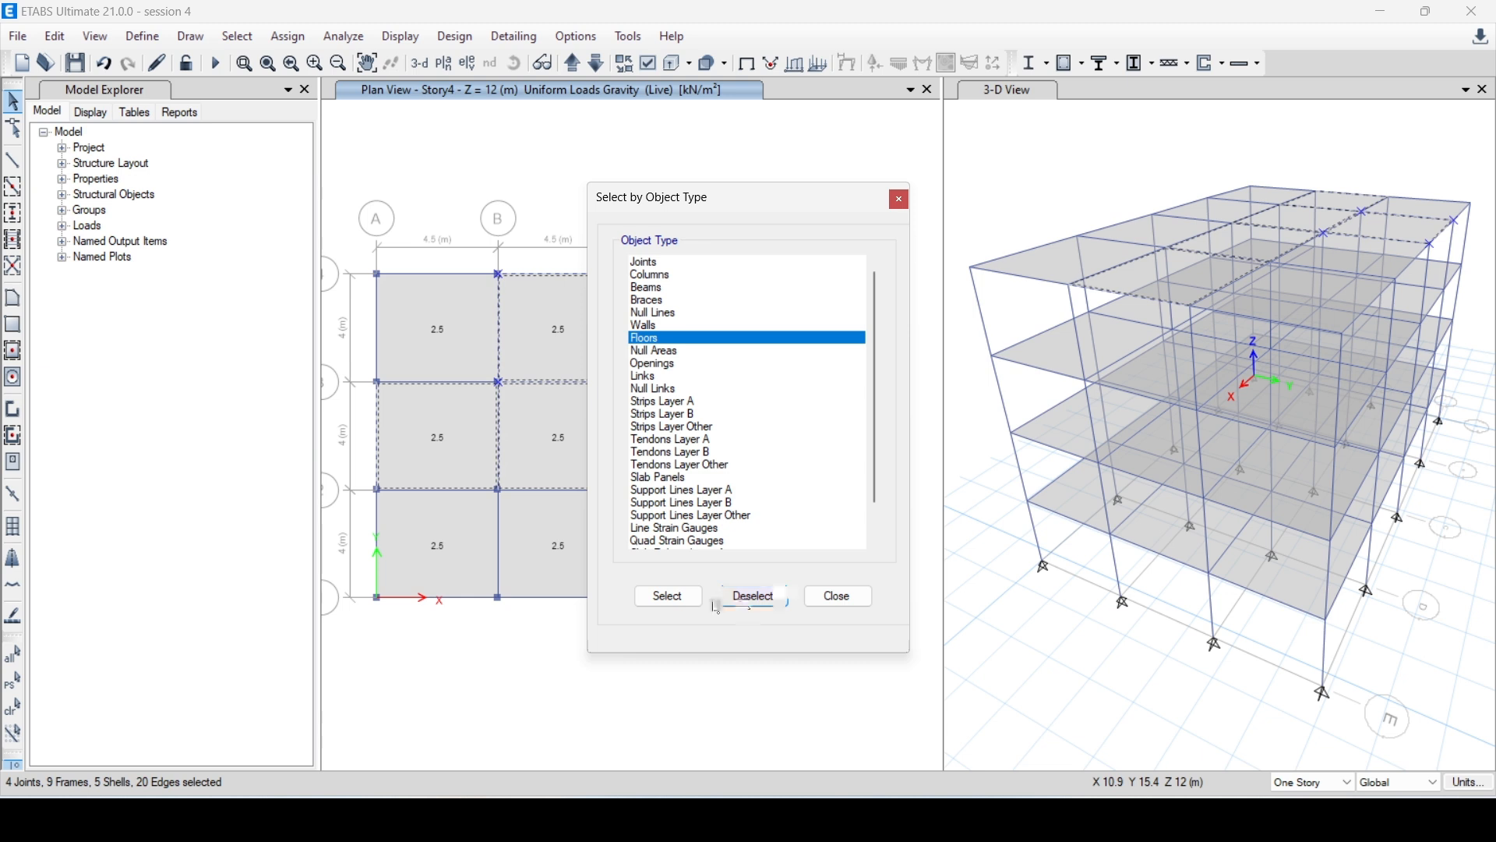
left_click(672, 600)
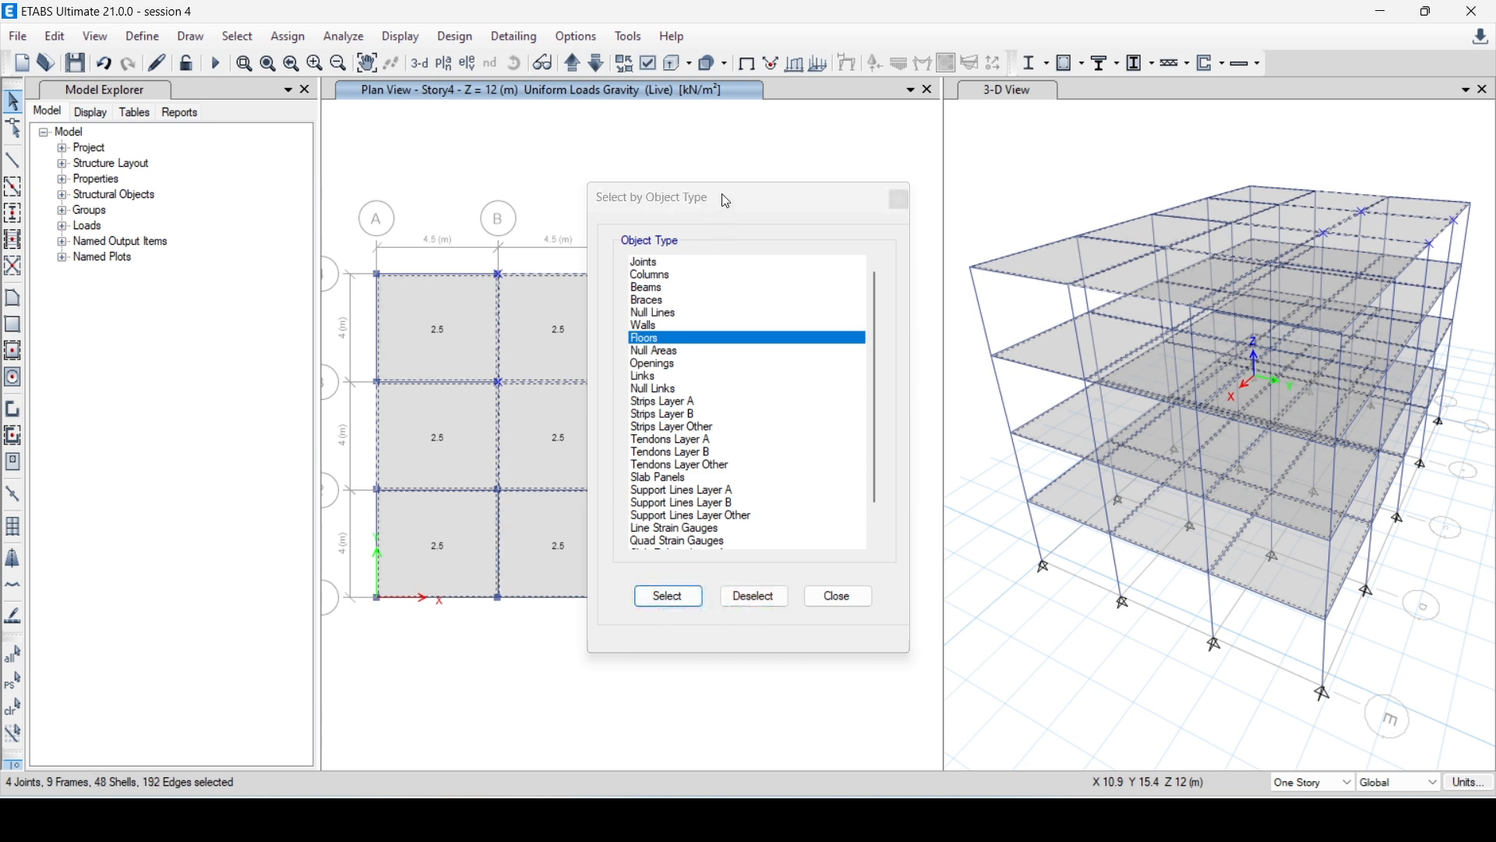
left_click_drag(725, 200, 668, 172)
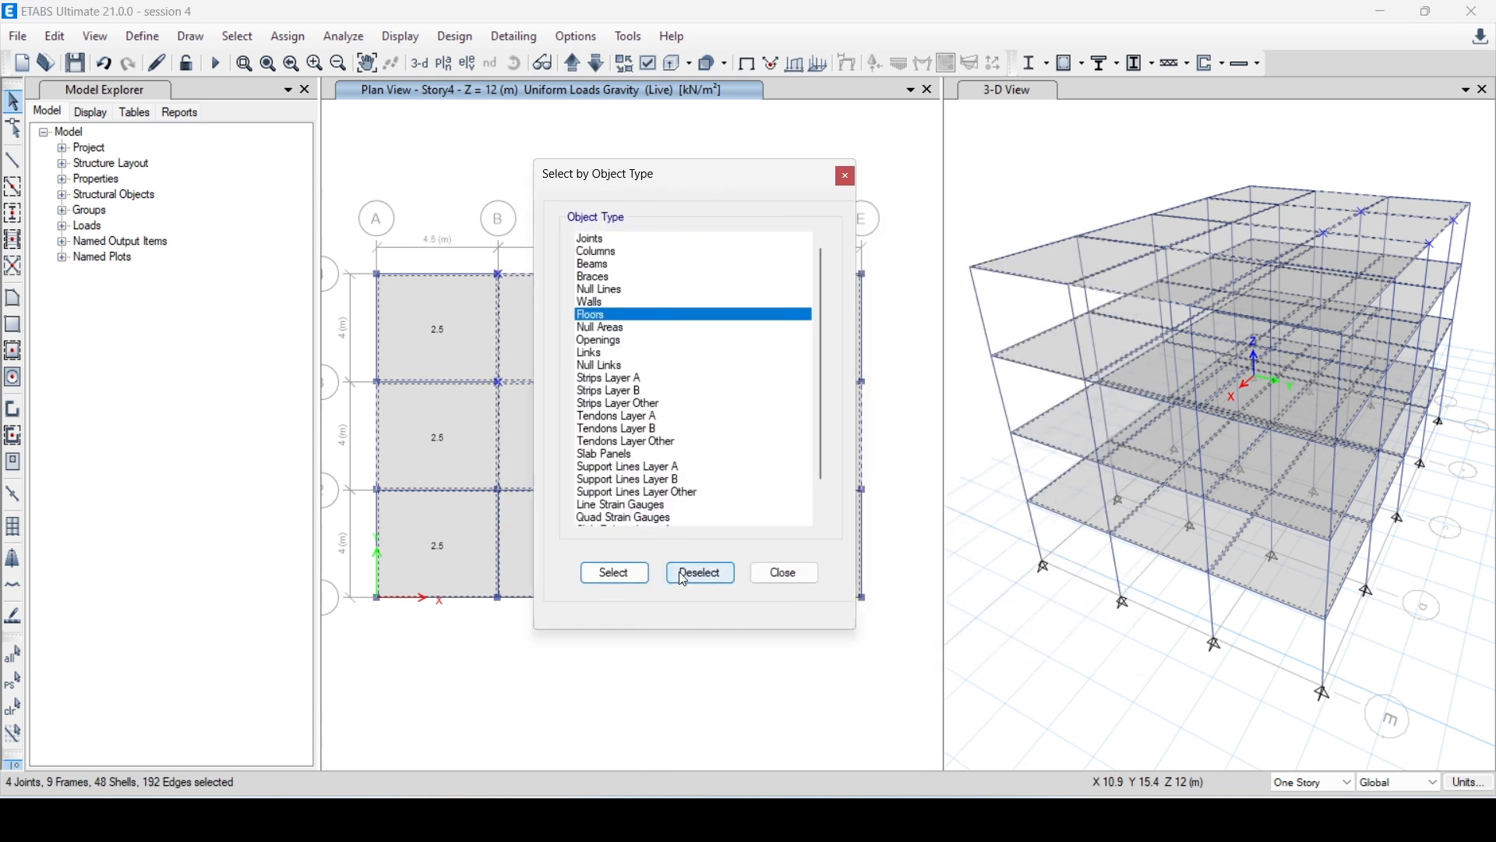
left_click(782, 573)
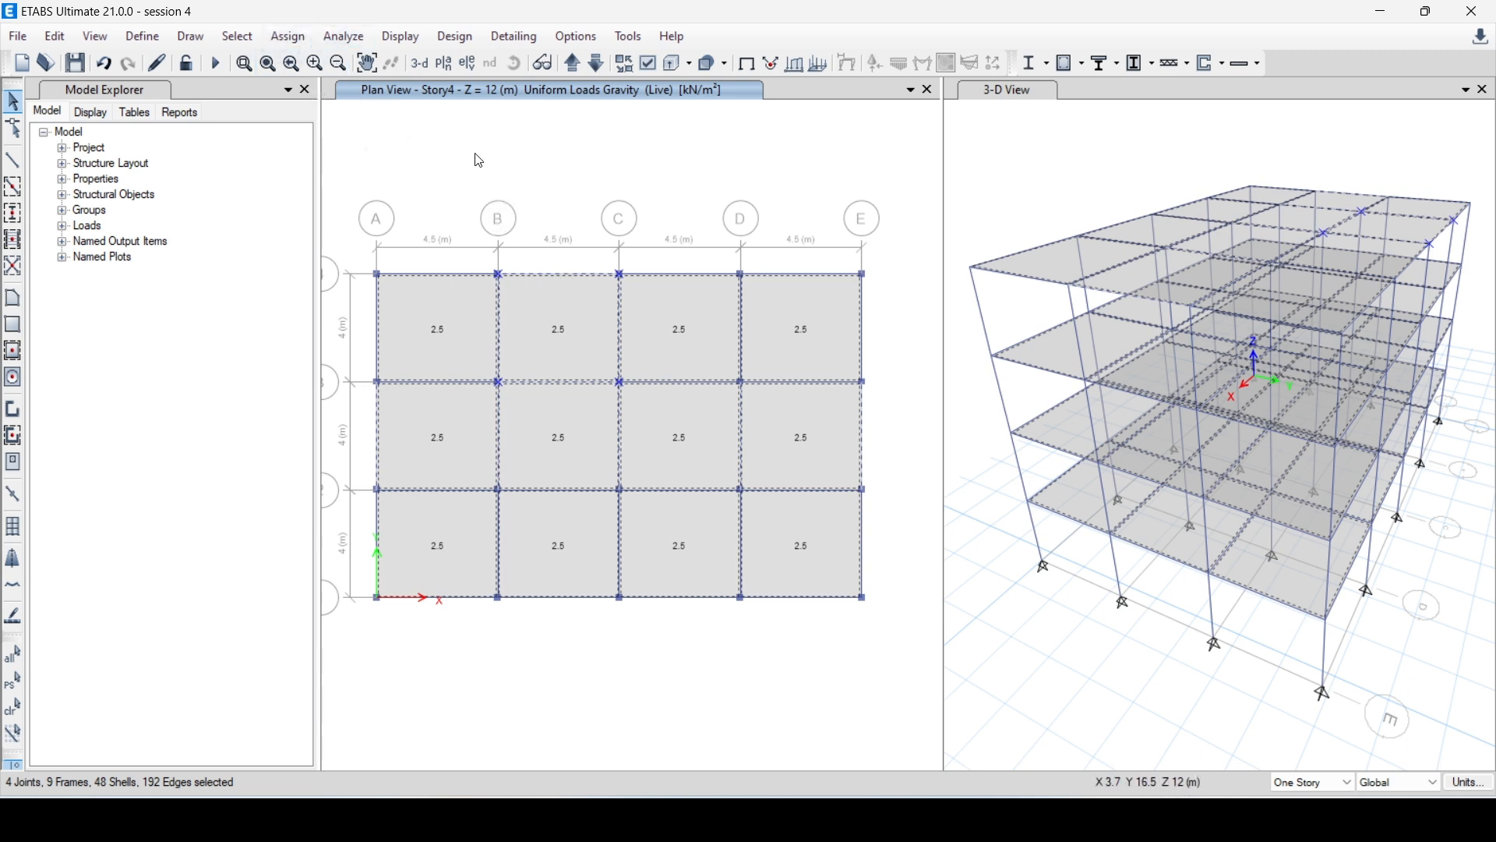
Clear the current selection, select every slab with the slab 125 section property, and close the selection dialog.
key("ctrl+q")
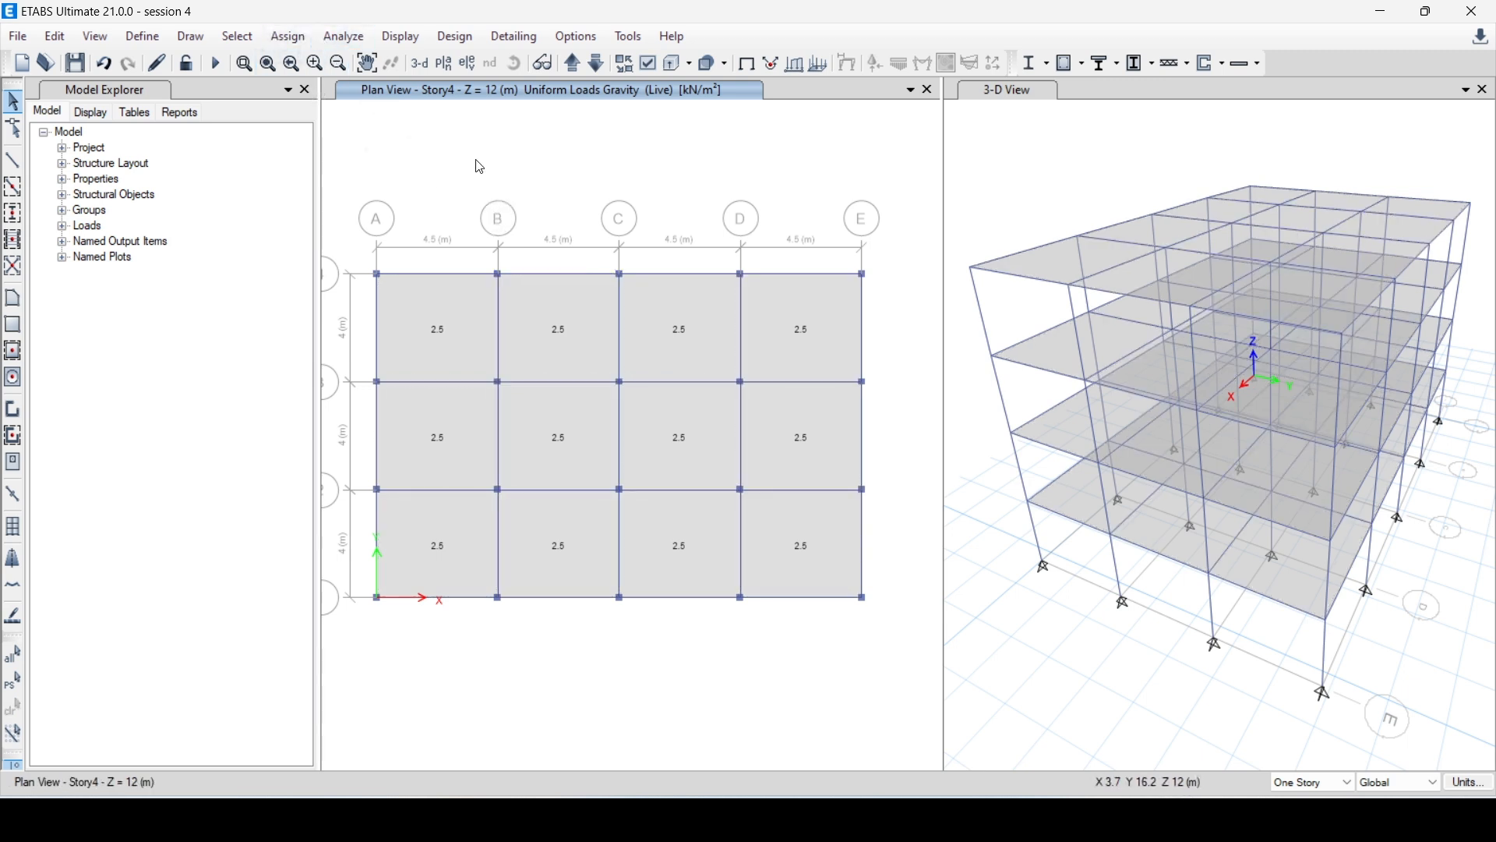
left_click(289, 39)
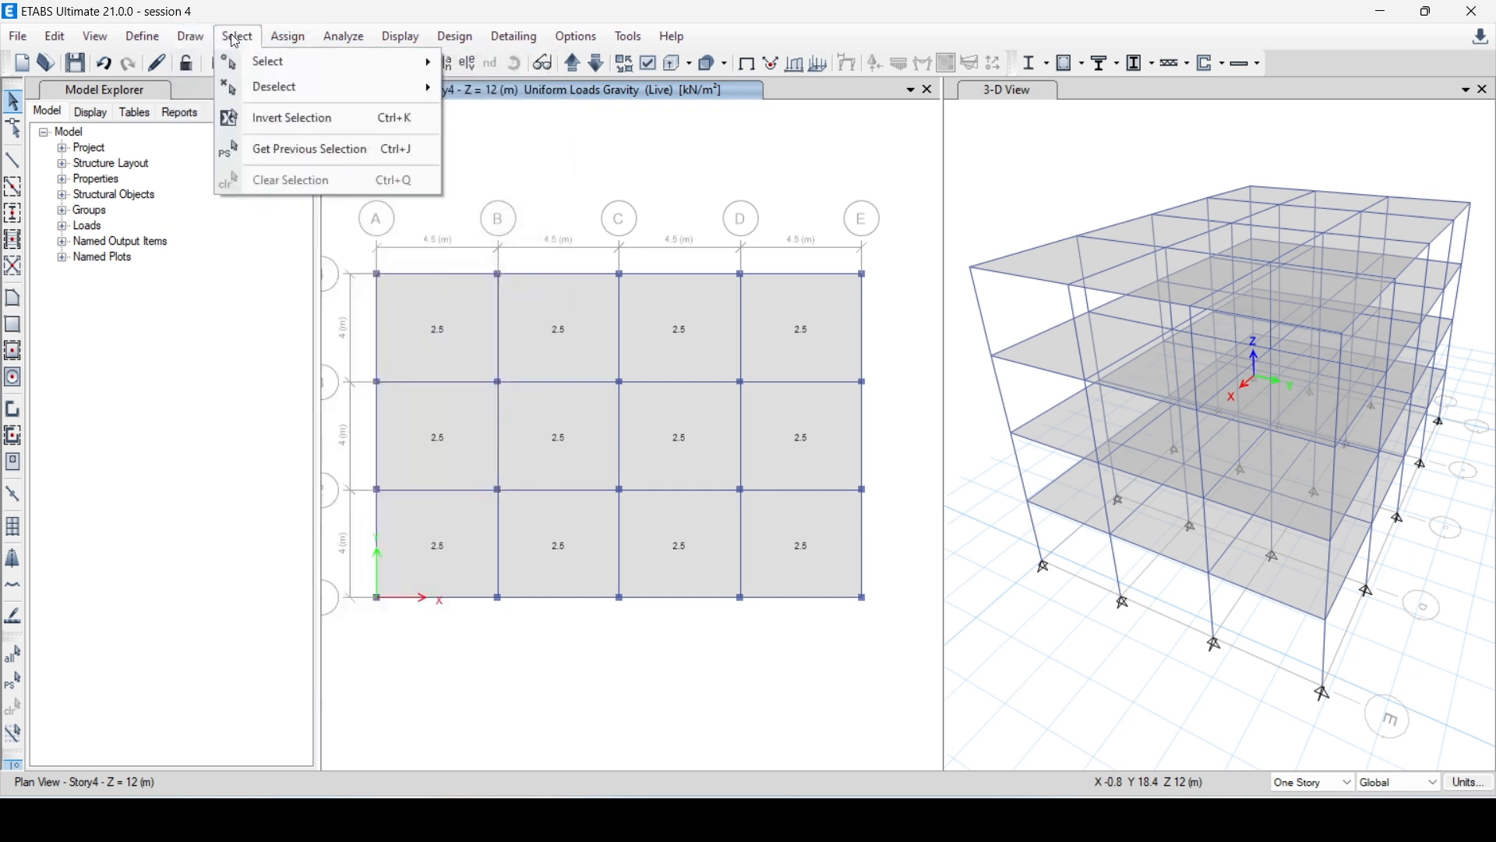
mouse_move(310, 64)
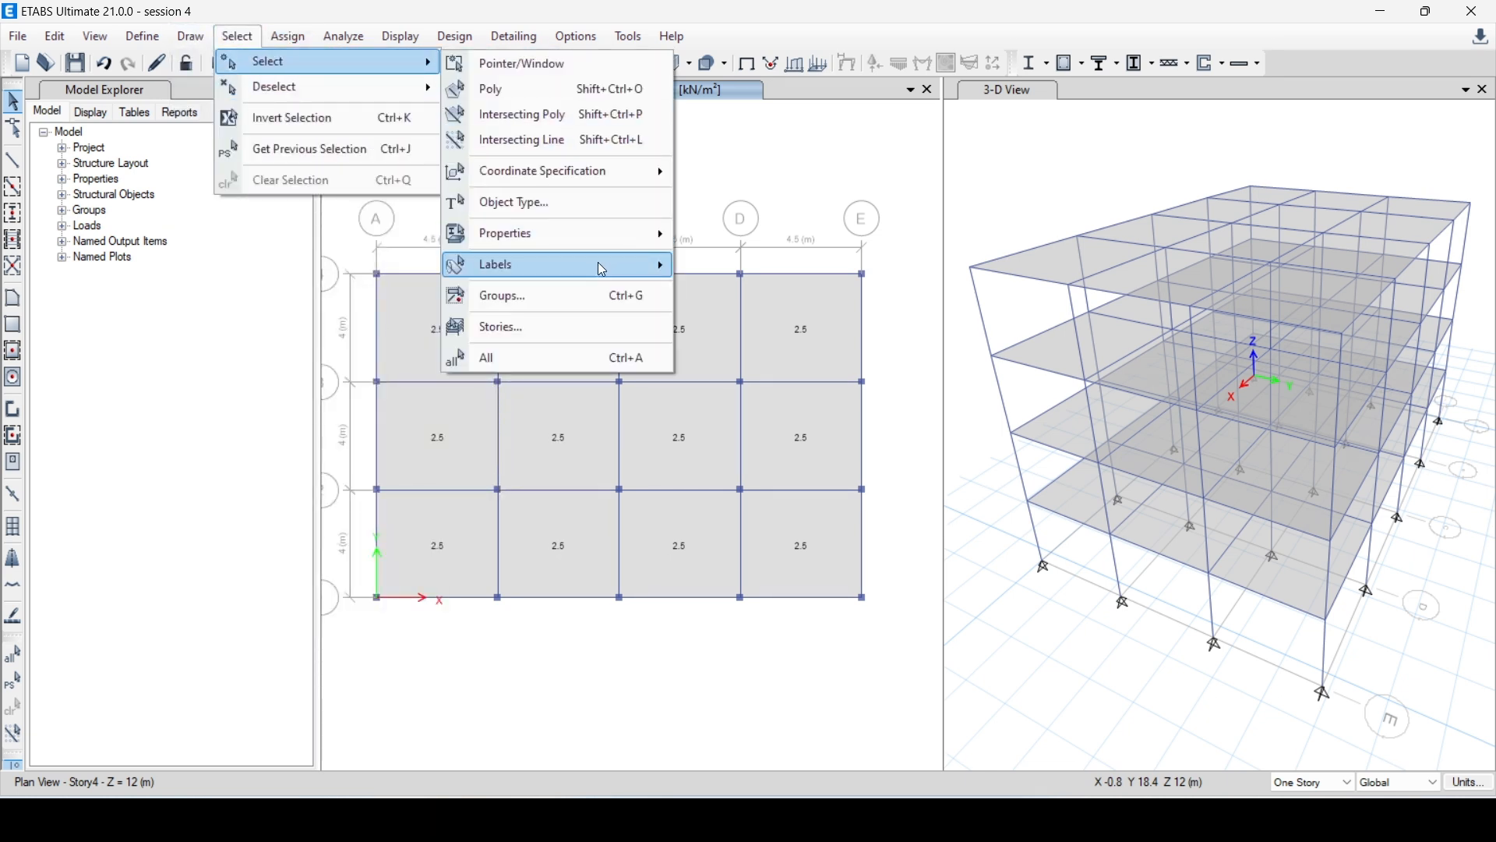
mouse_move(620, 245)
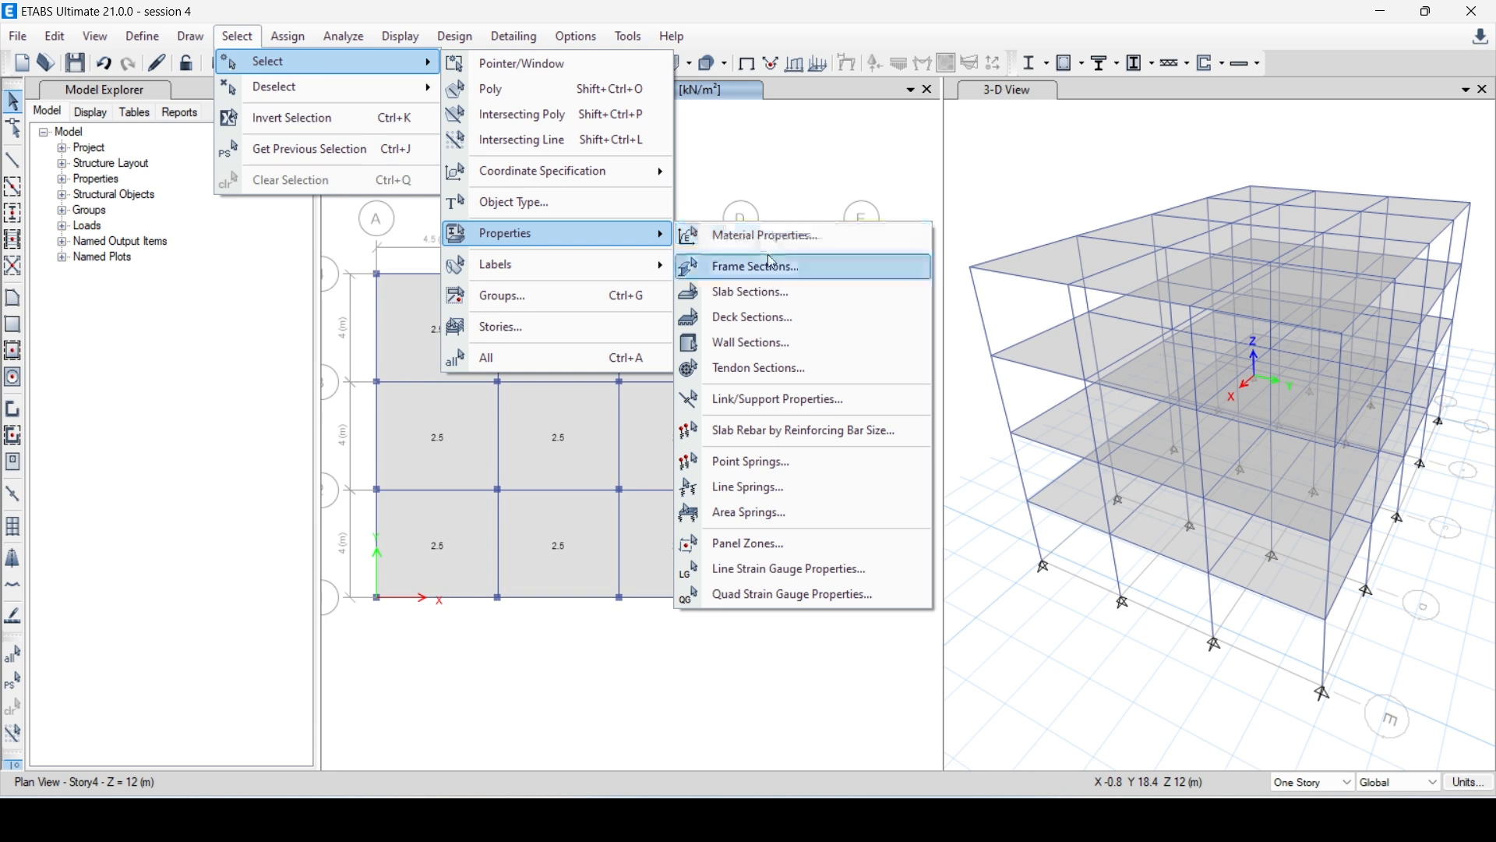
left_click(768, 305)
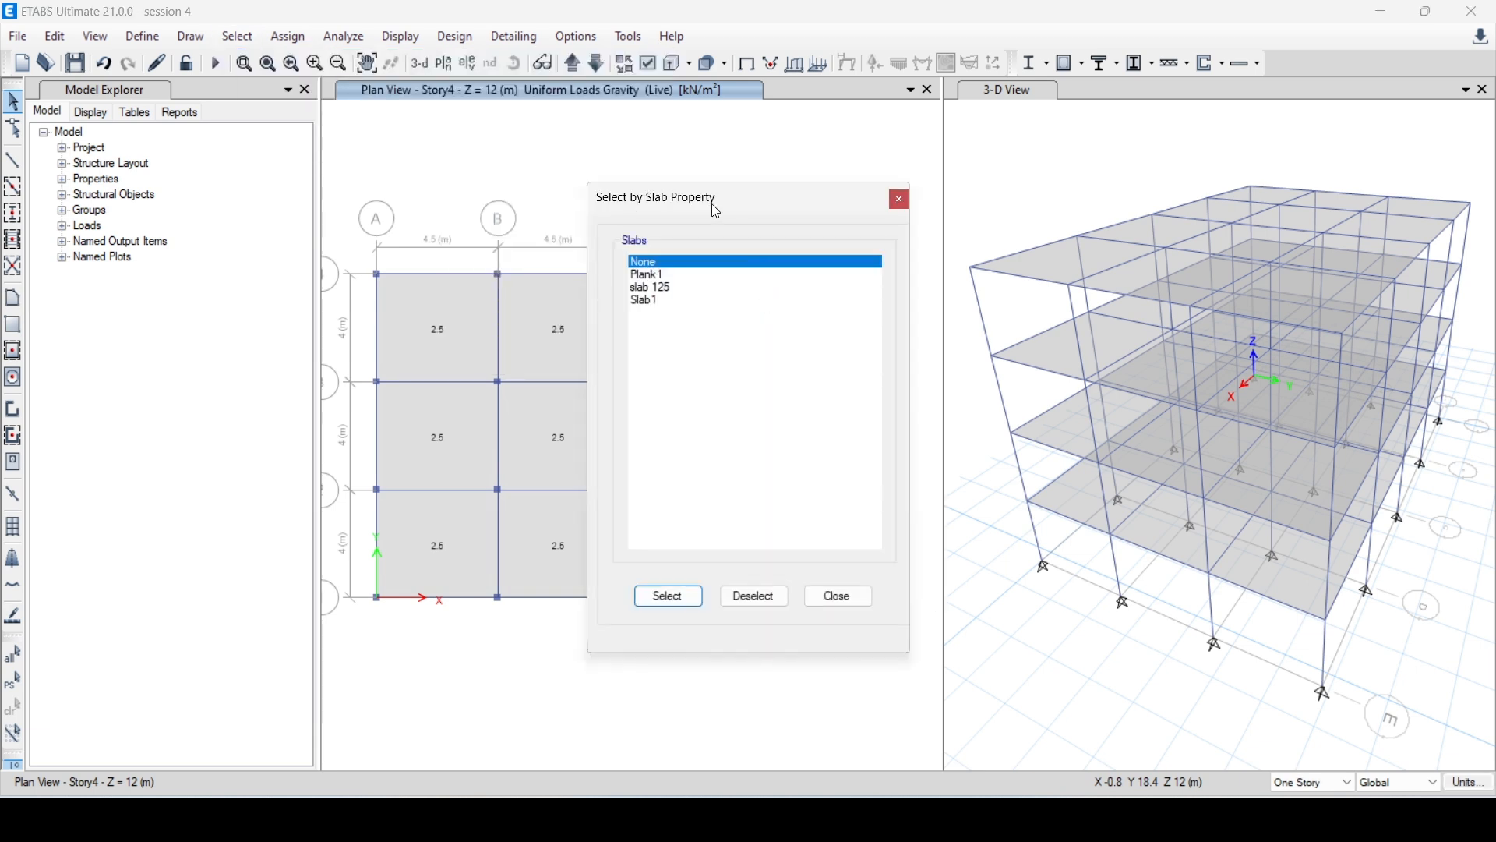
left_click_drag(711, 207, 989, 151)
left_click(935, 235)
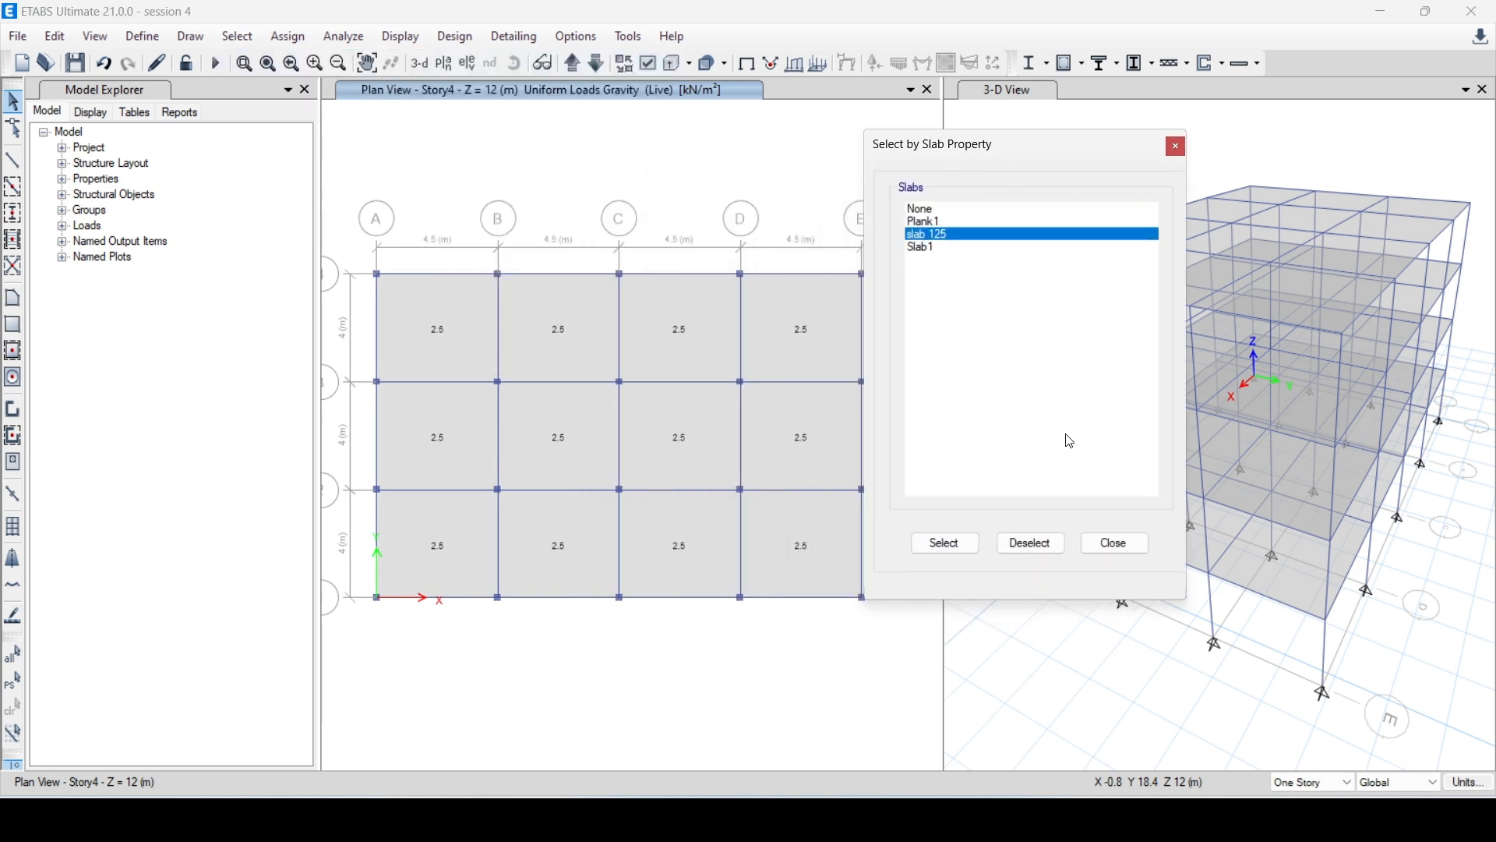
left_click(944, 547)
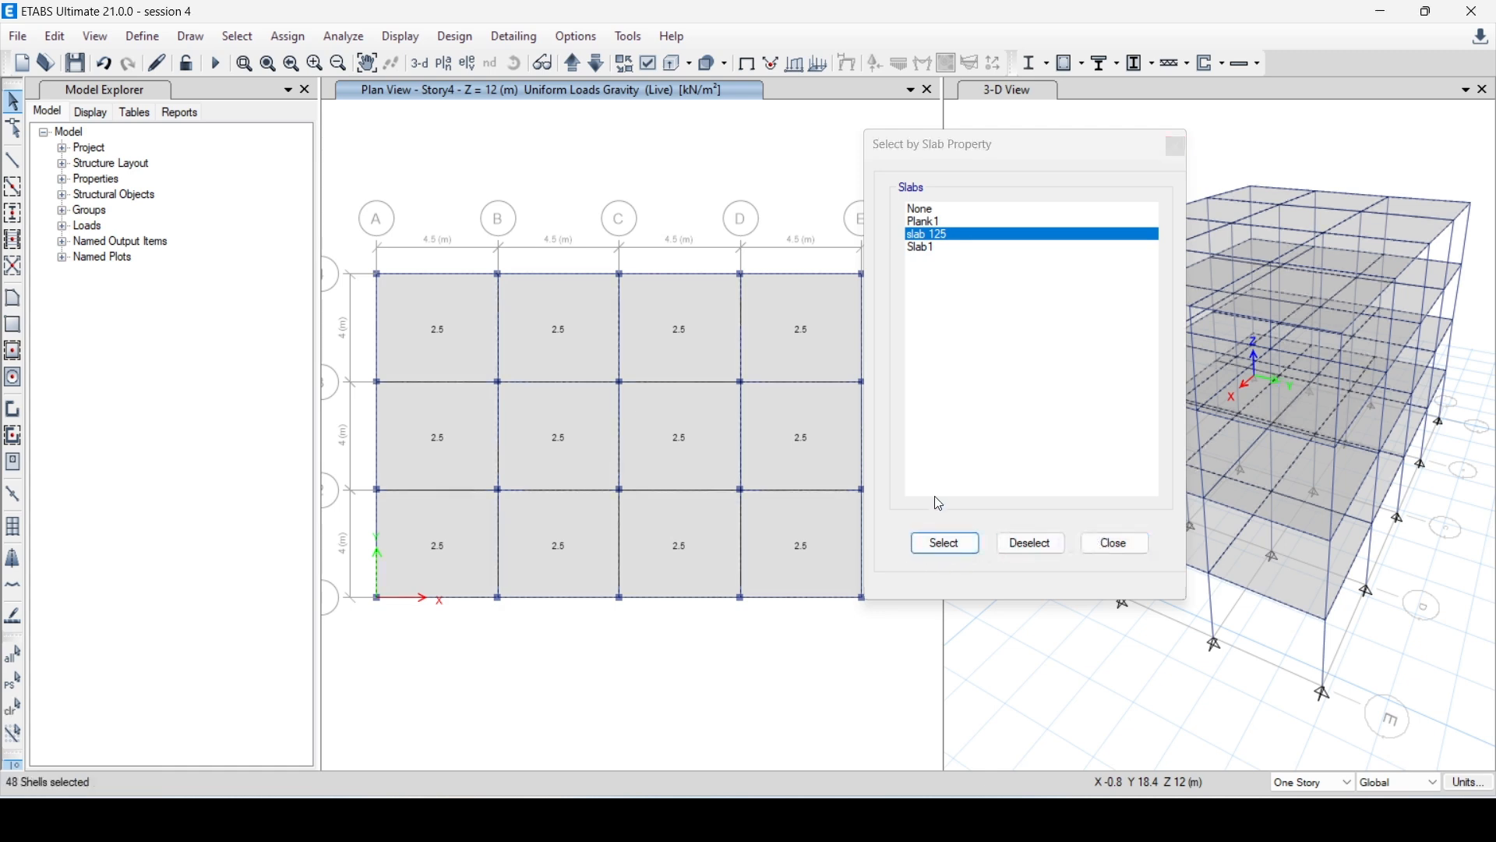
left_click(1176, 146)
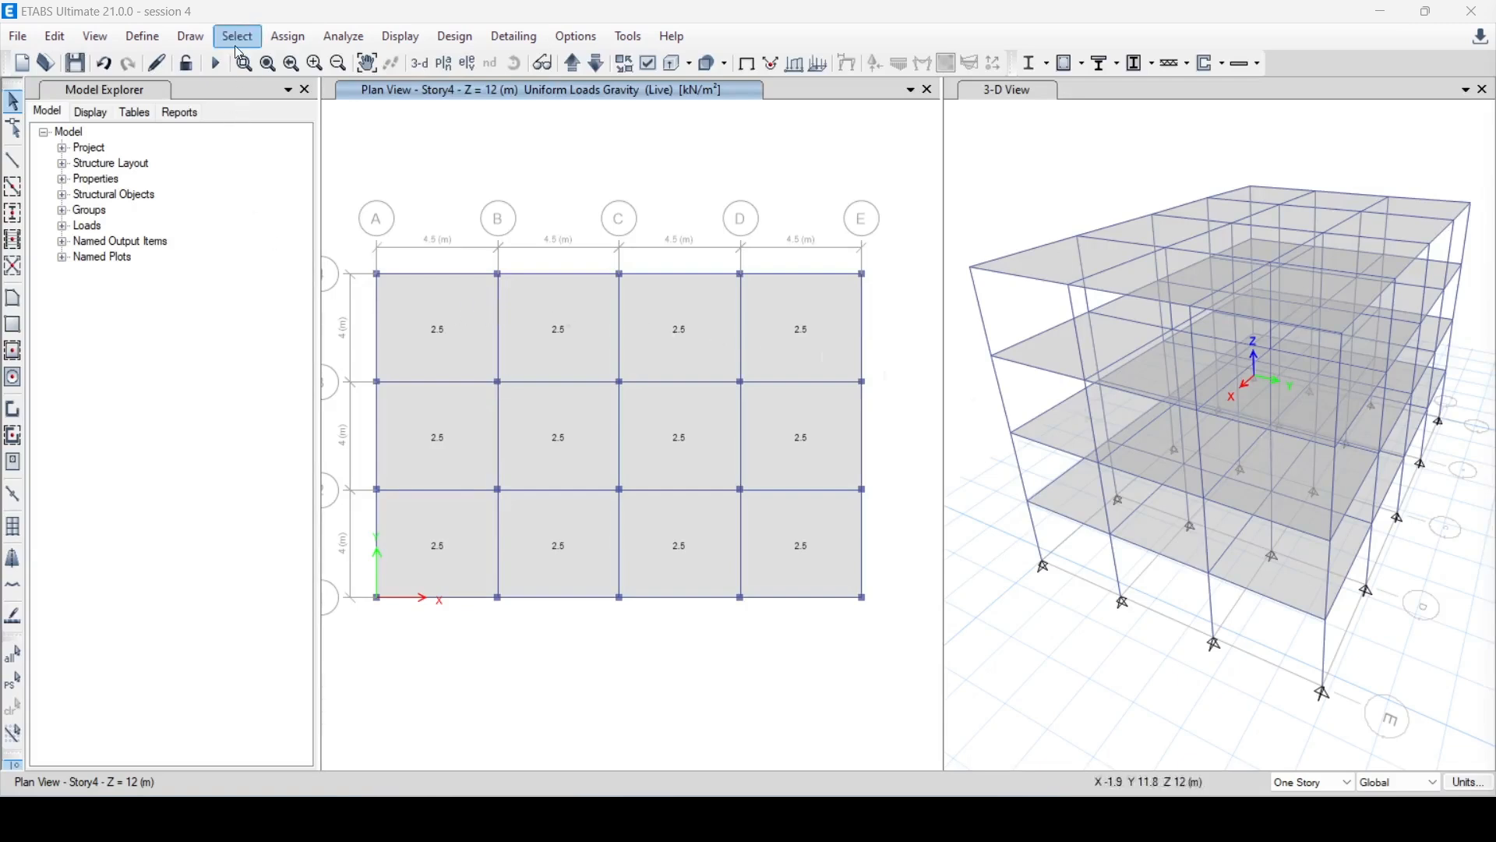
Open the definition of ULoadSet1 from the shell uniform load set assignment and rename the set as Set 1.
left_click(289, 43)
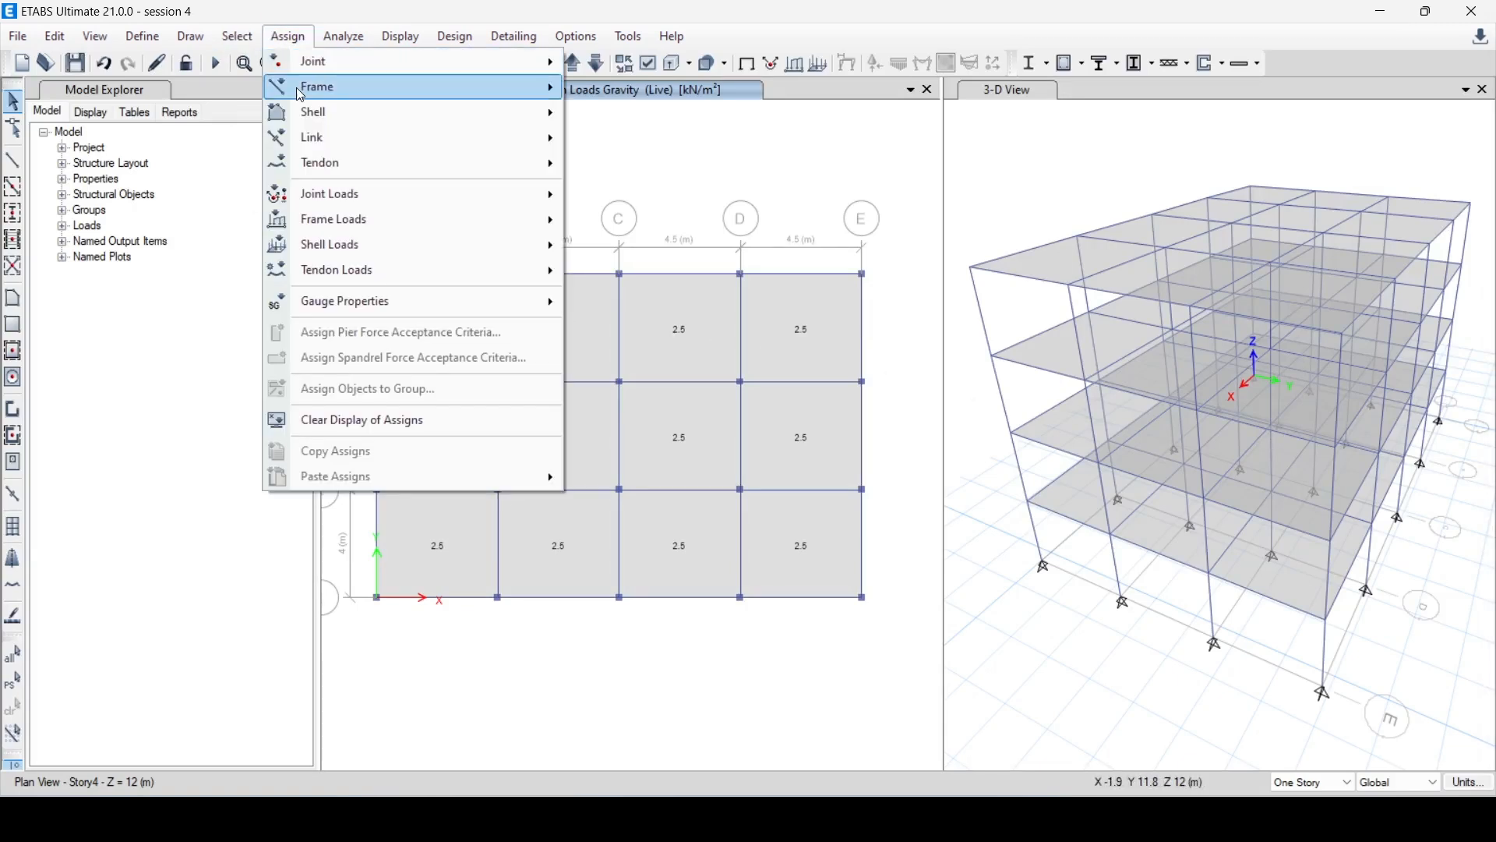
mouse_move(376, 243)
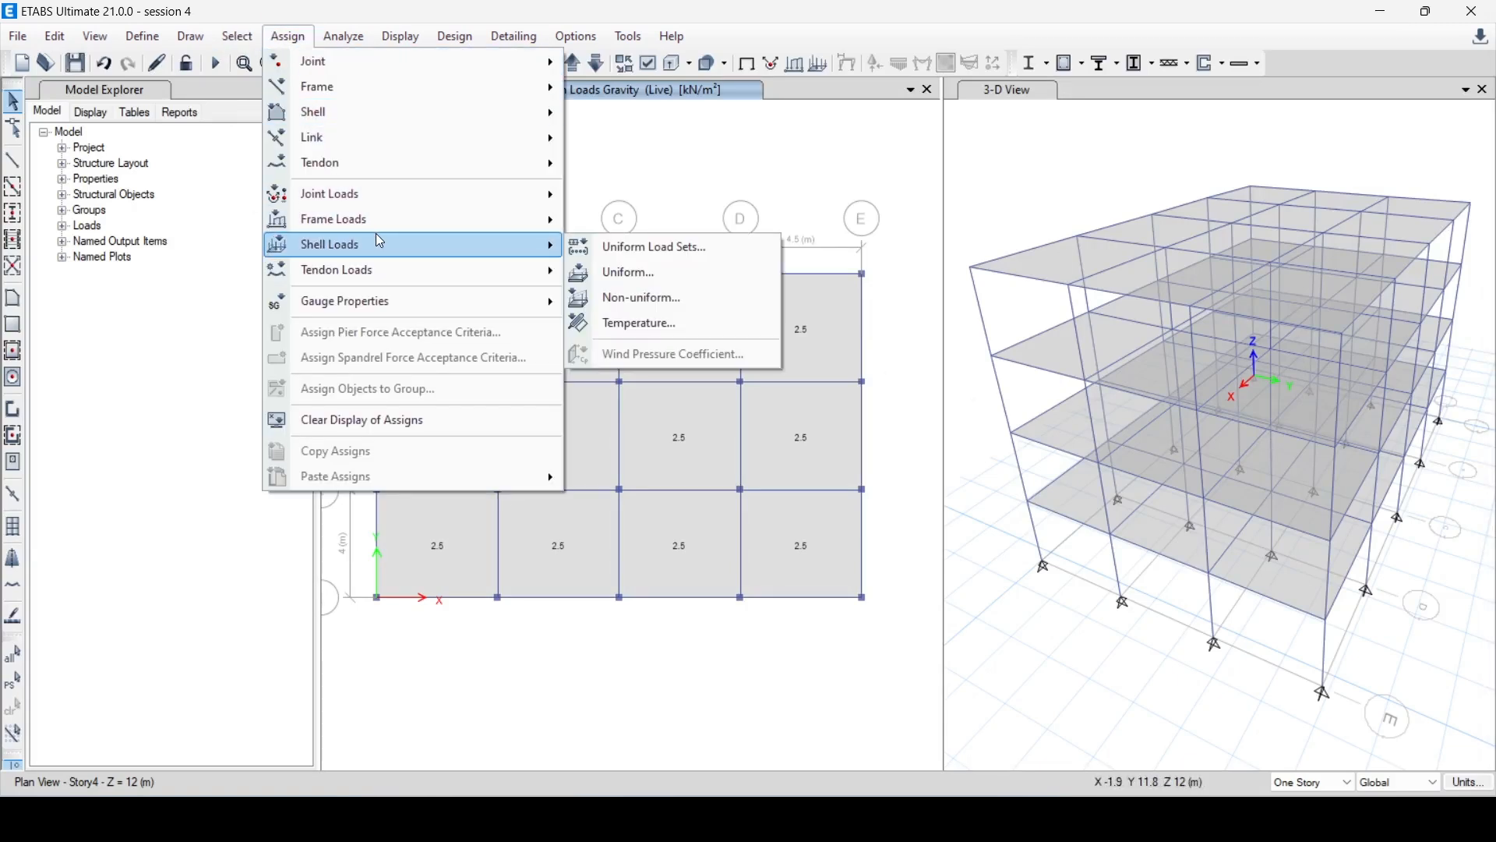
left_click(643, 253)
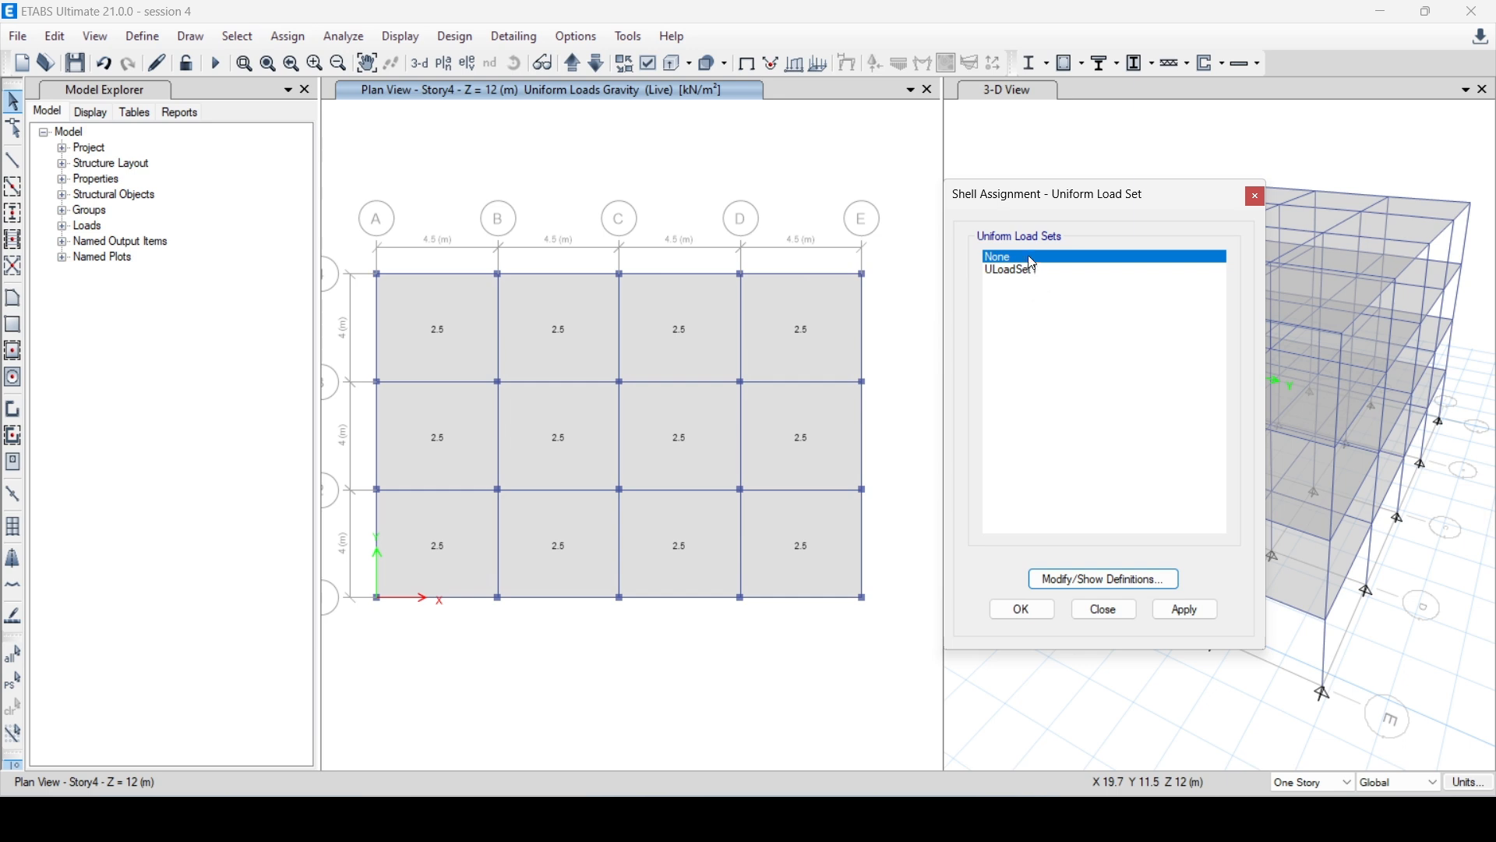
left_click(1012, 272)
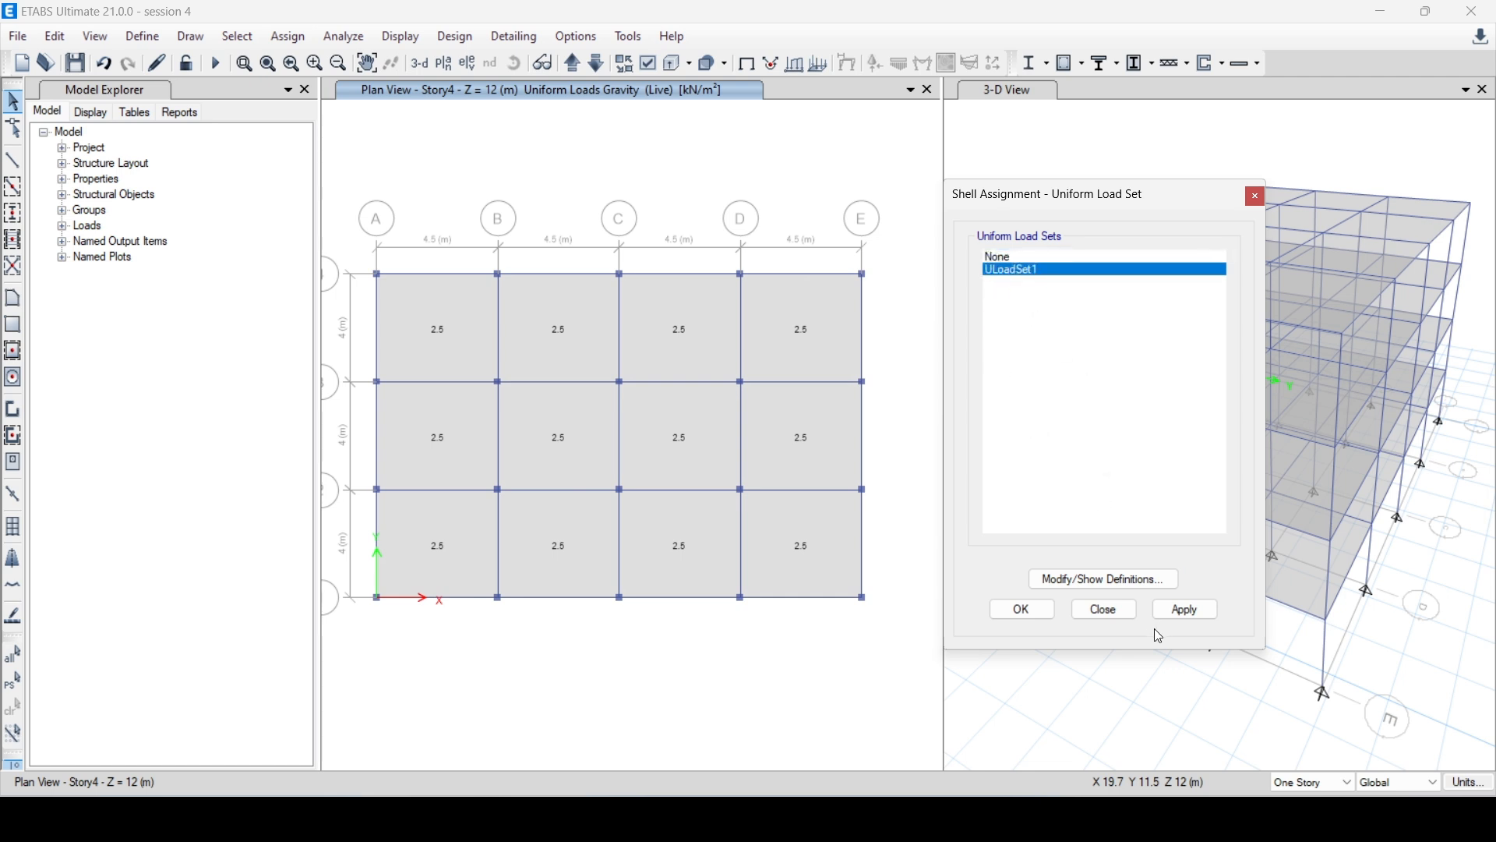
left_click(1105, 583)
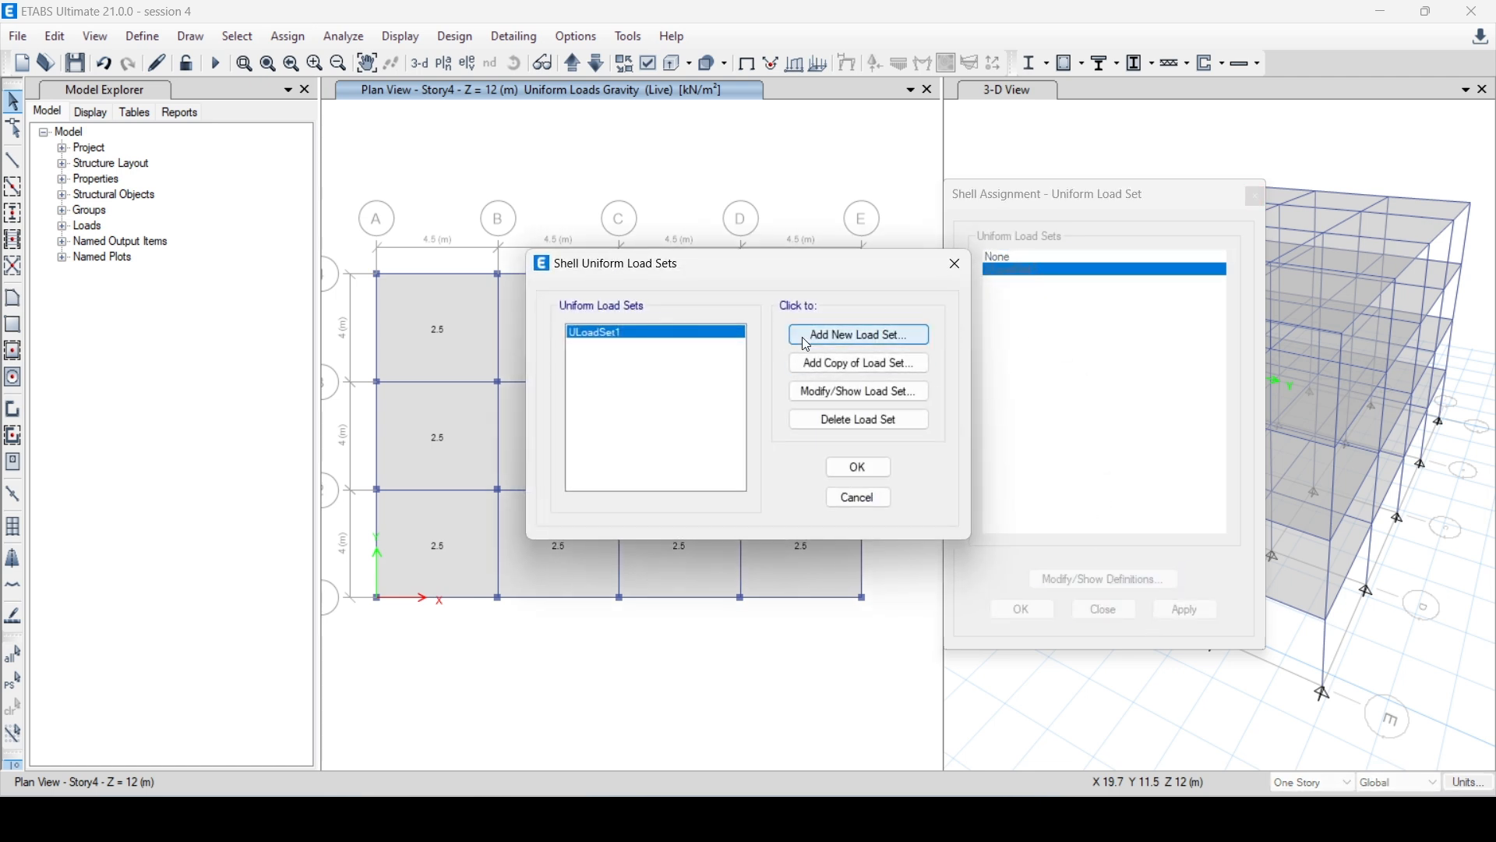
left_click(861, 335)
left_click(955, 208)
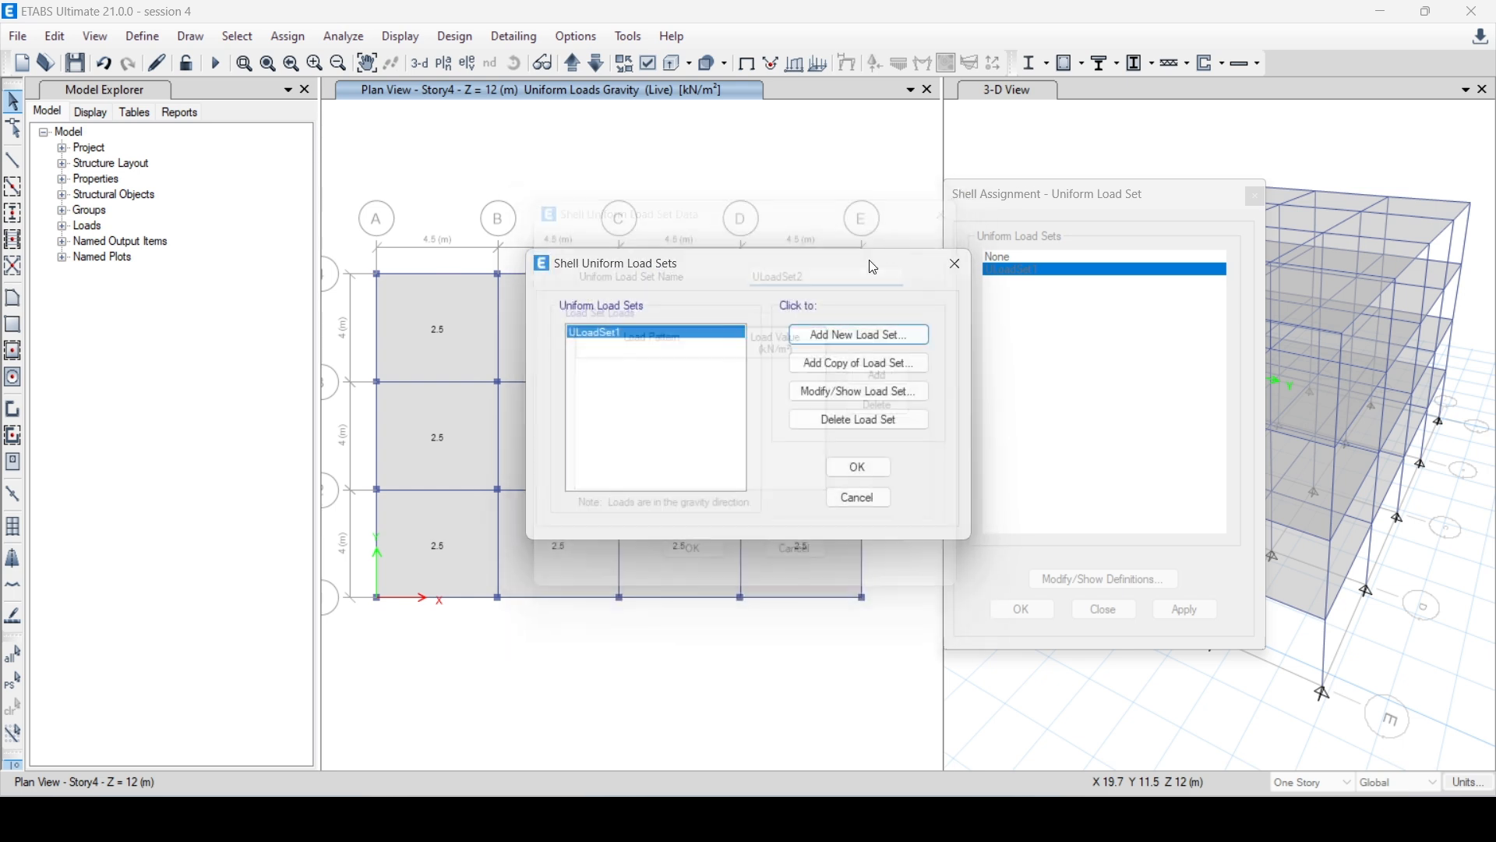
left_click(857, 390)
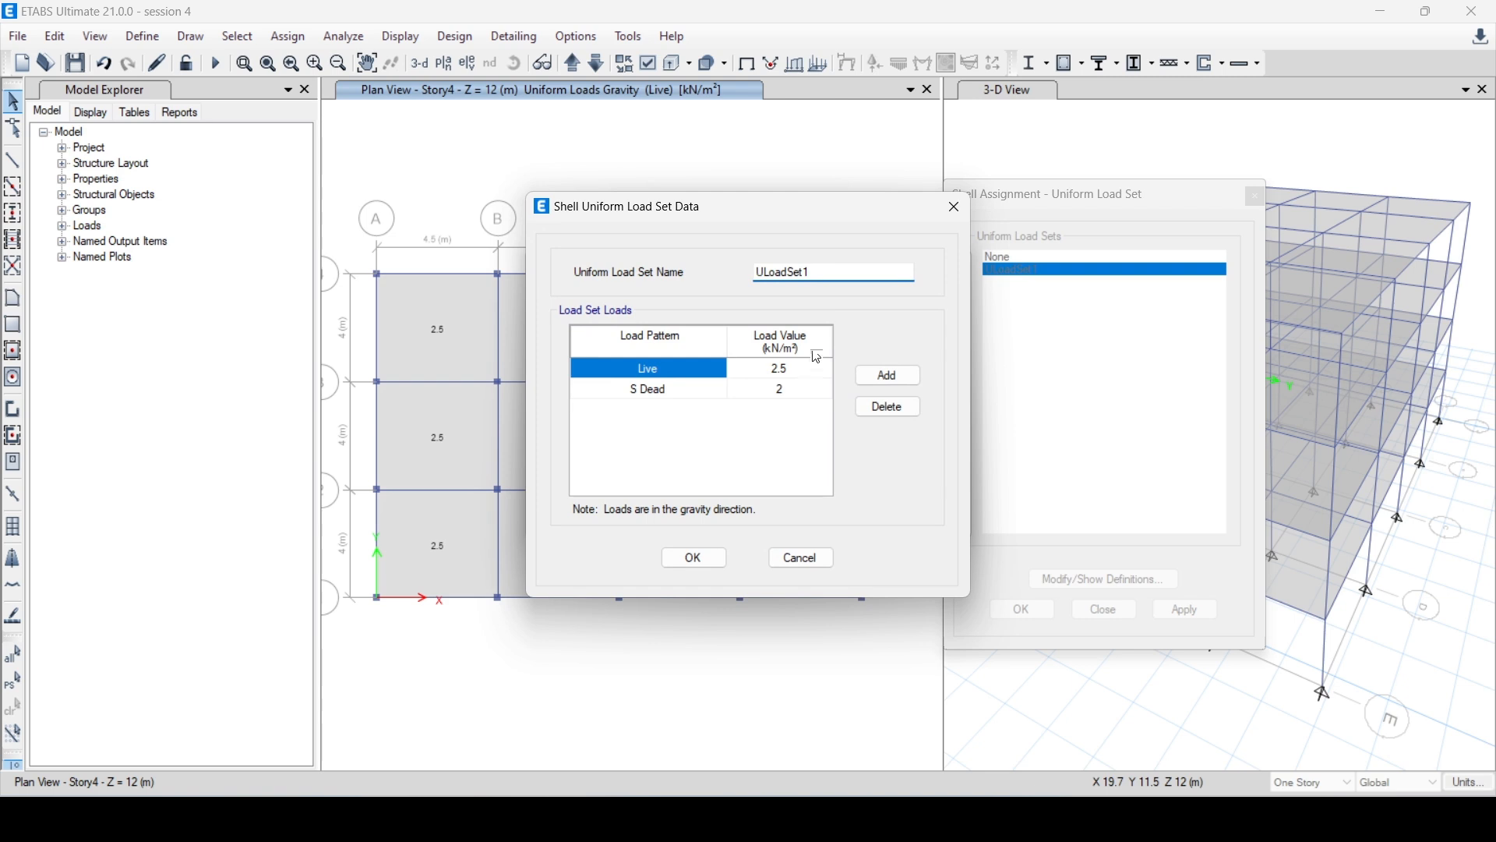
left_click(807, 372)
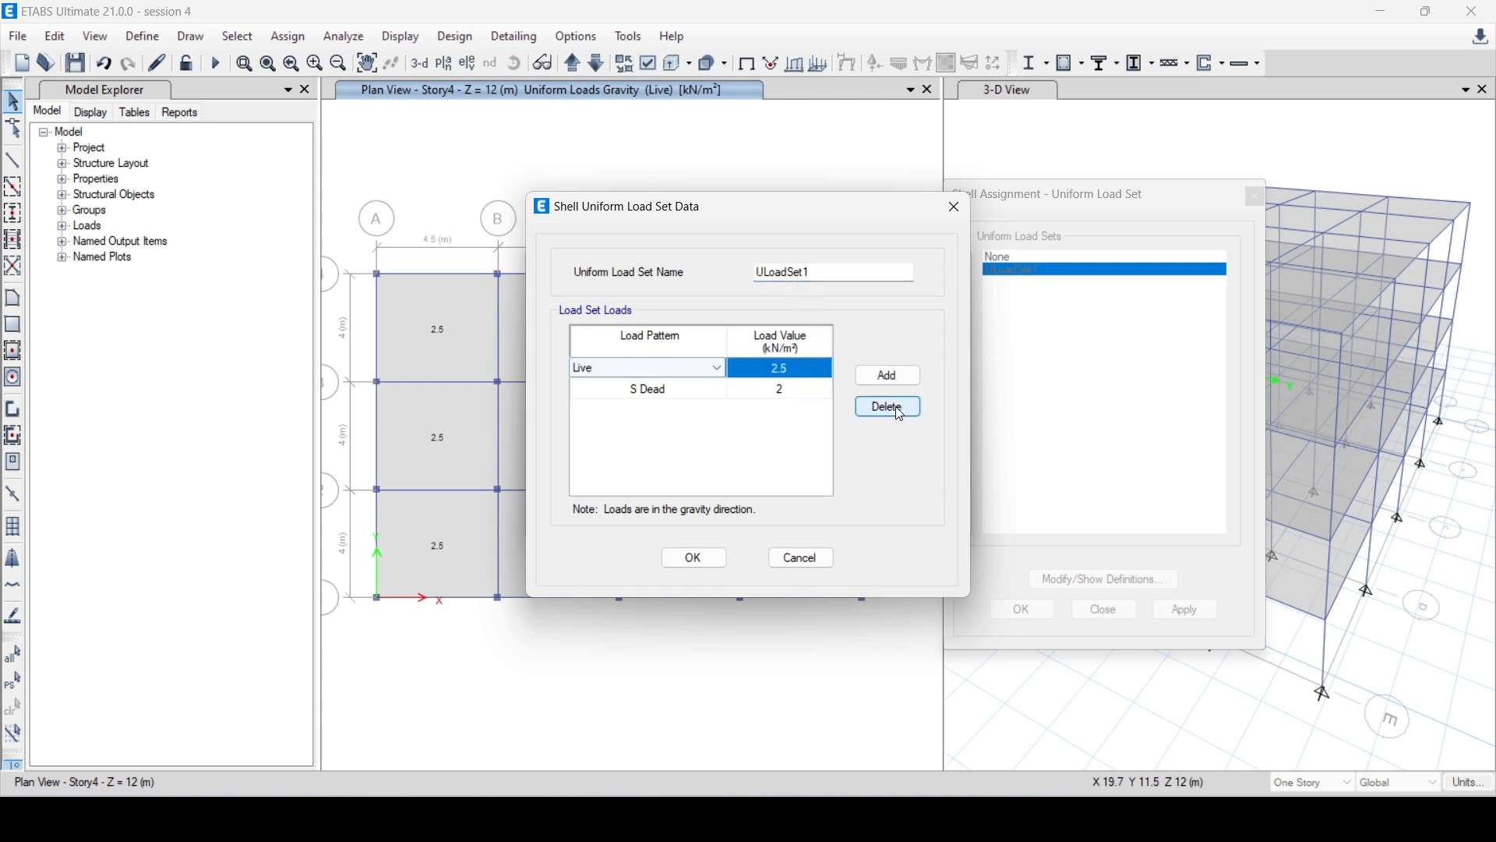
left_click(787, 390)
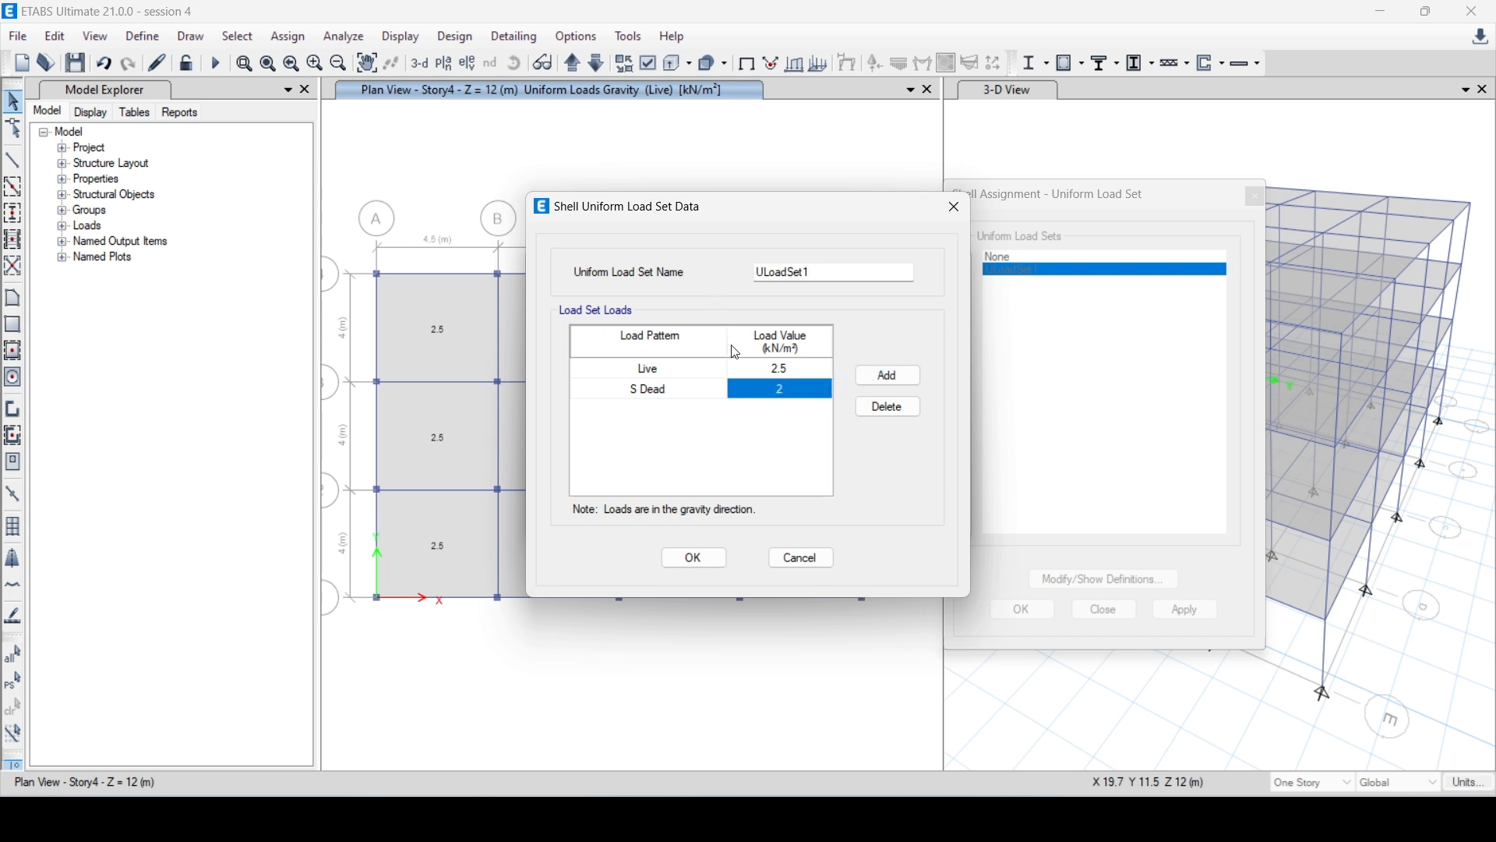
double_click(857, 273)
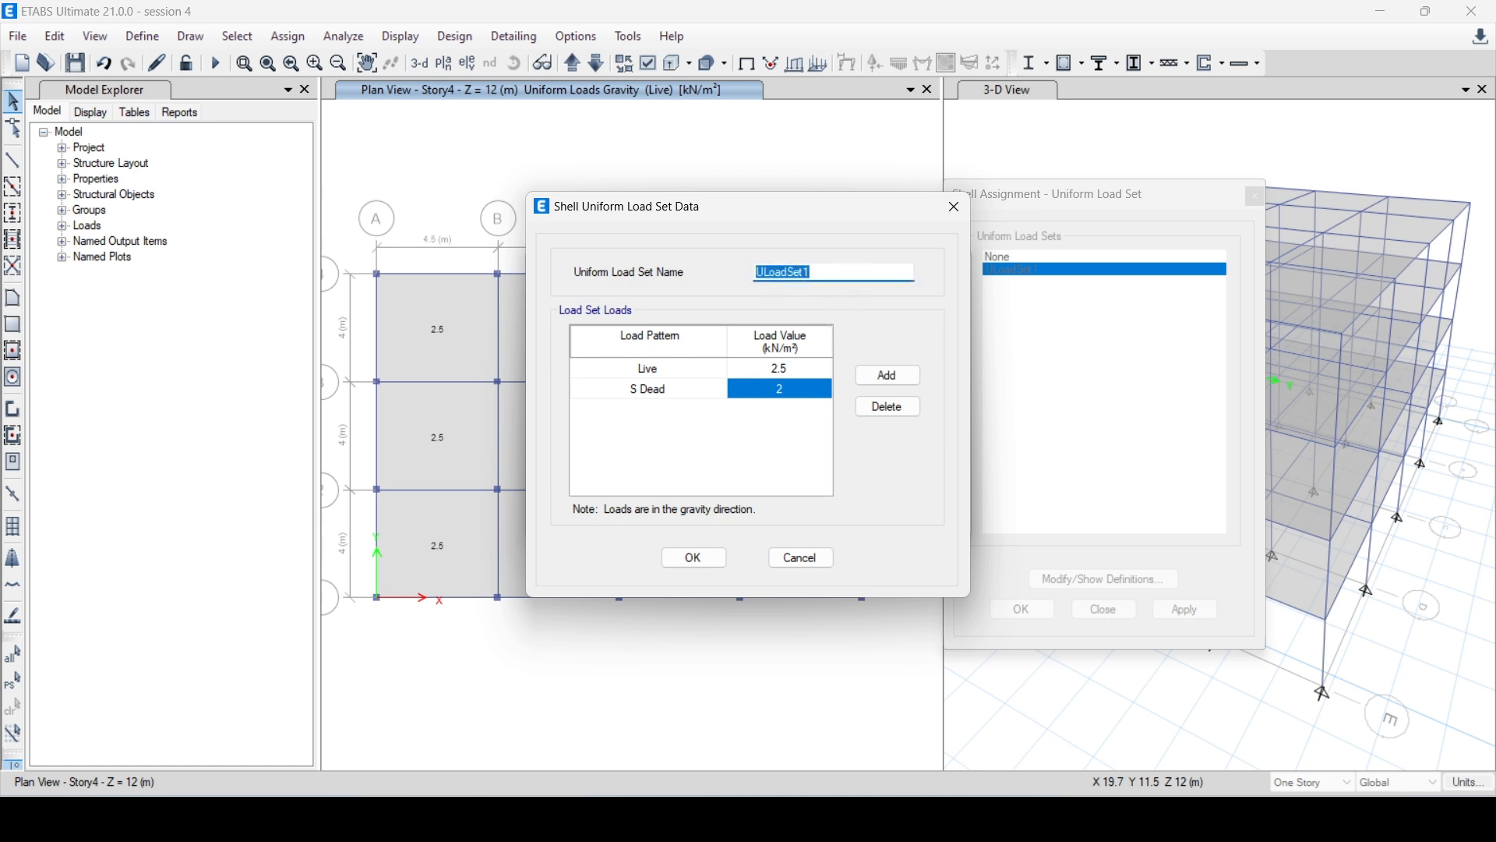
type("Set 1")
Add the Super dead load pattern to the load set with a value of 2 kN/m².
left_click(780, 371)
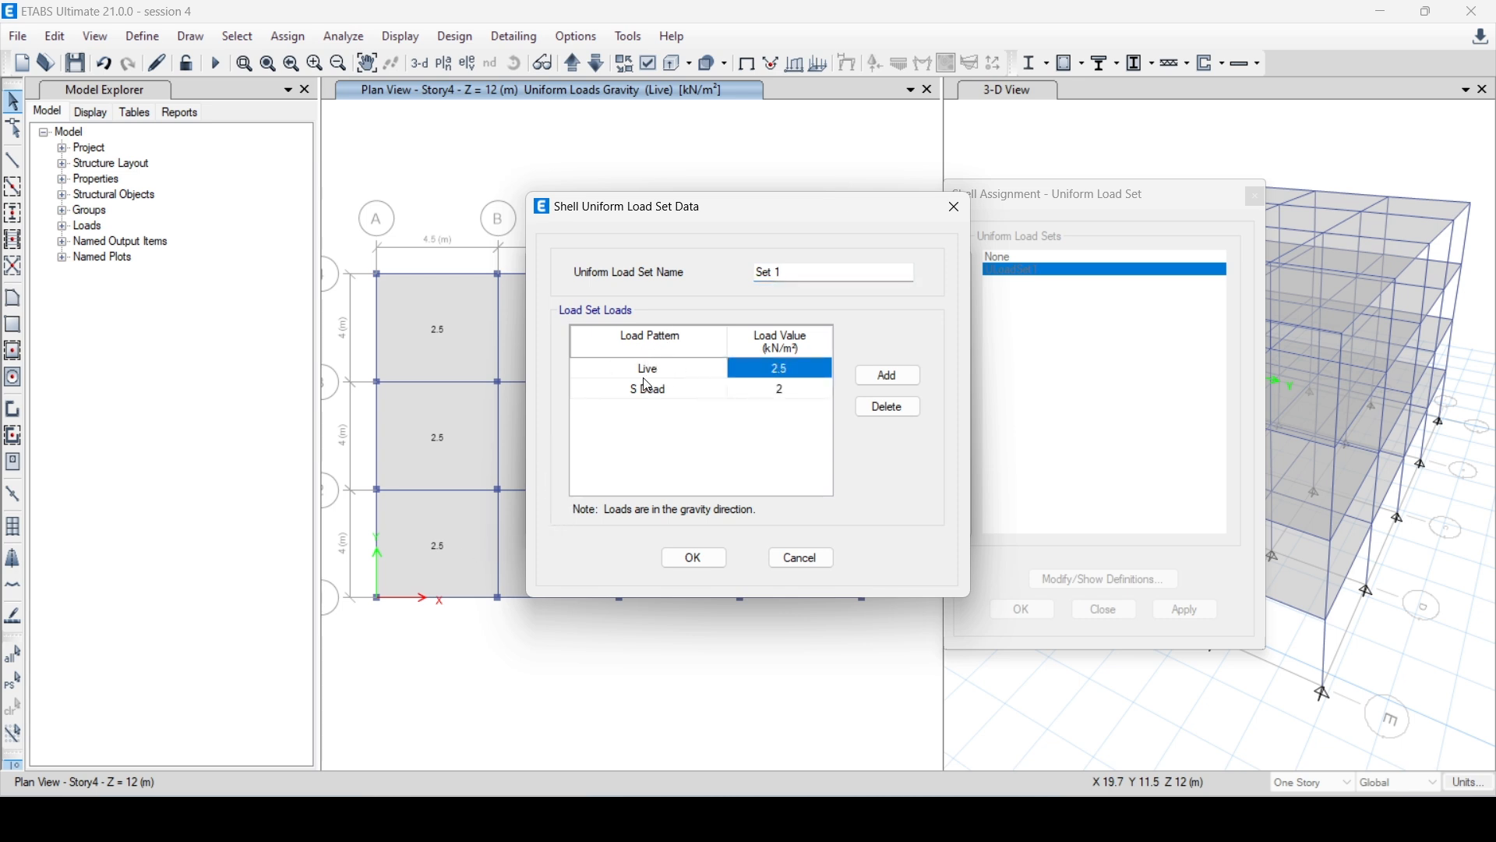
left_click(889, 382)
left_click(648, 404)
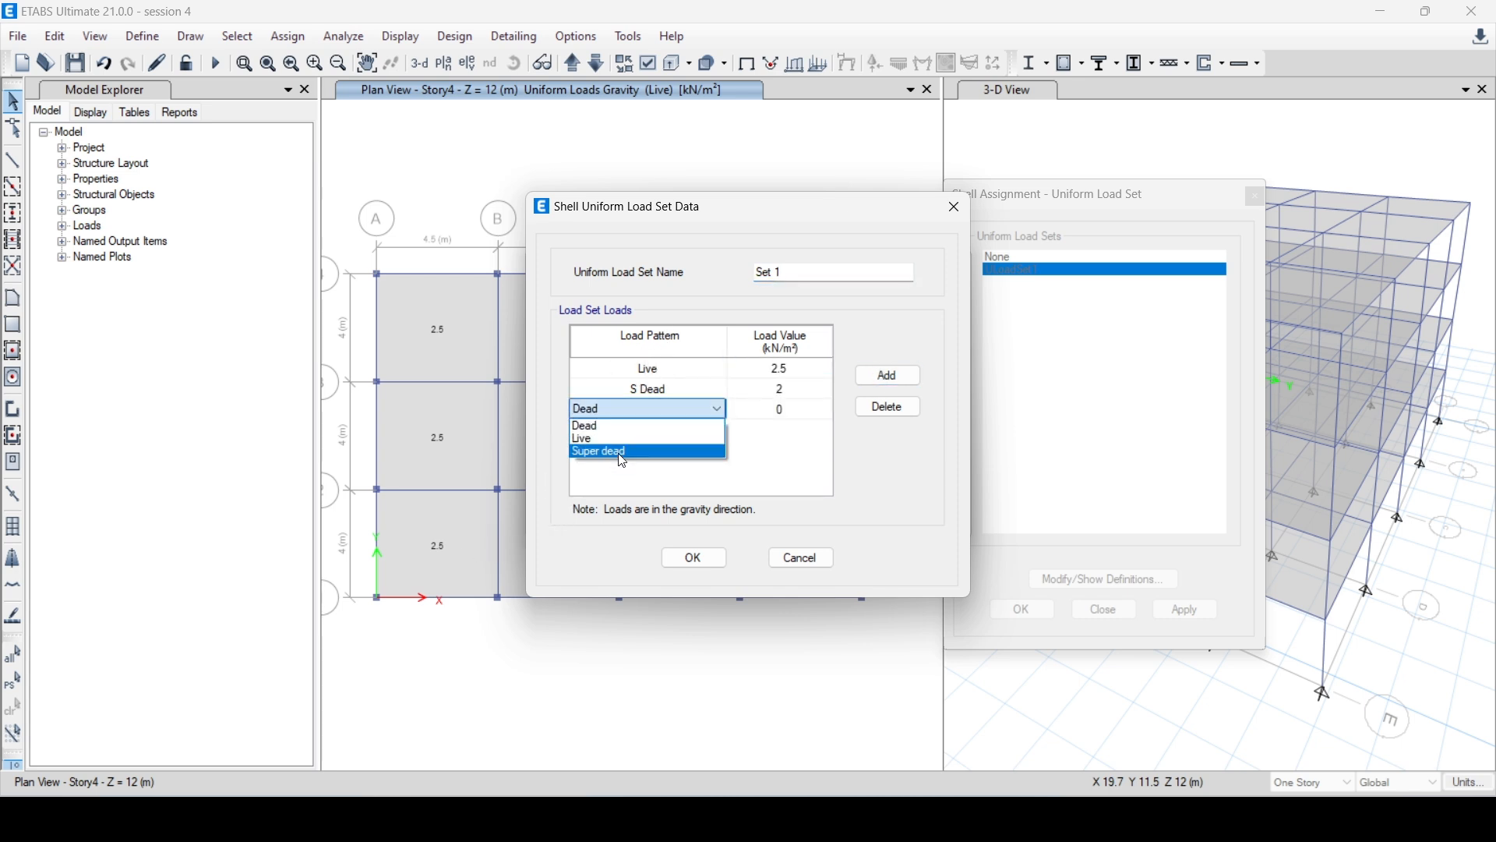
left_click(615, 454)
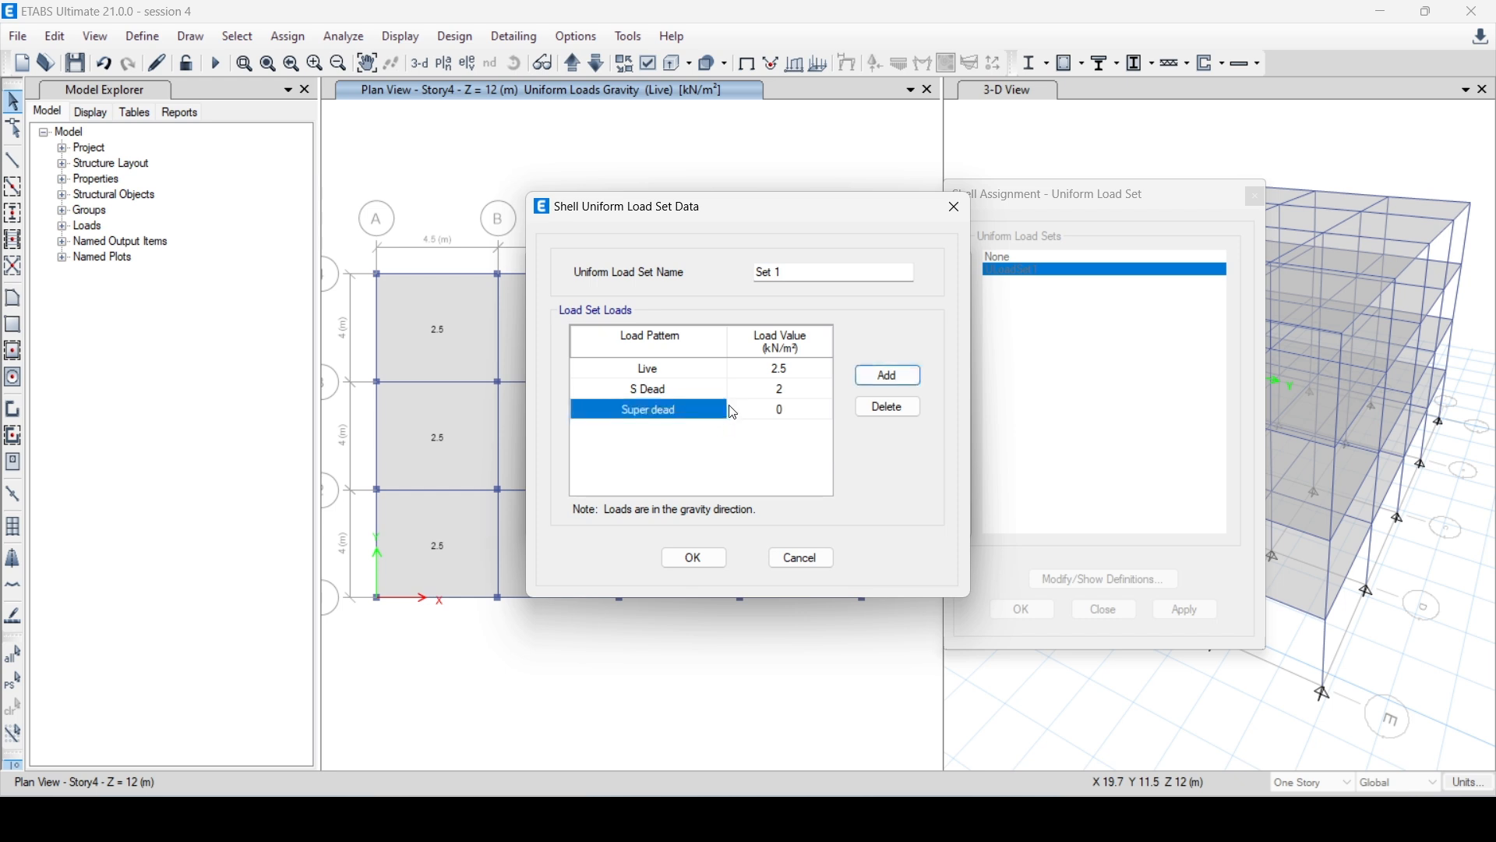
left_click(768, 413)
left_click(812, 407)
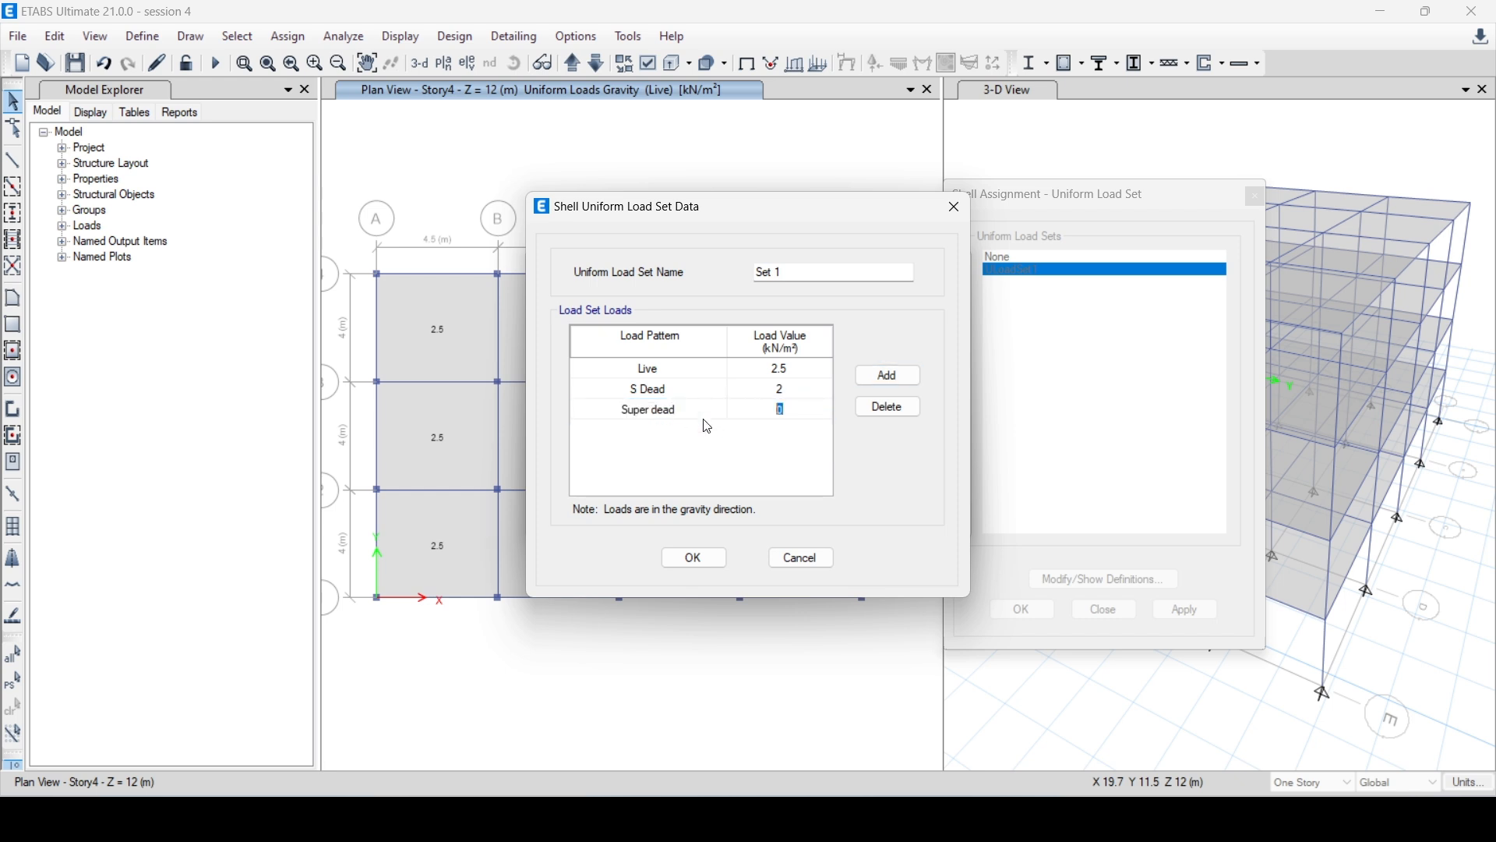
type("2")
Delete the S Dead row and the extra Dead row from Set 1, and accept the load set definitions.
left_click(654, 389)
left_click(879, 382)
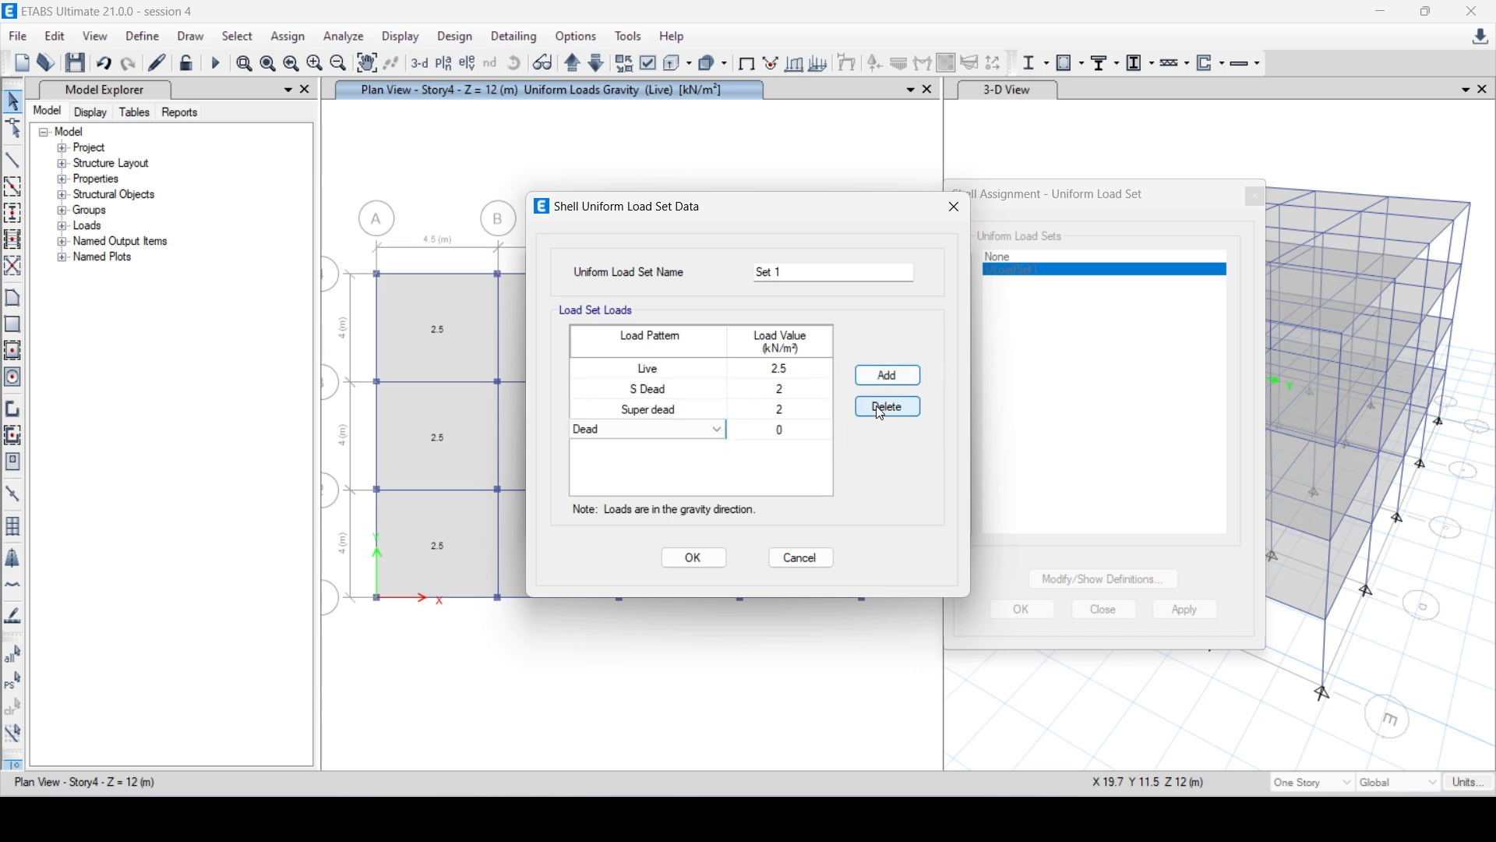
left_click(640, 390)
left_click(889, 408)
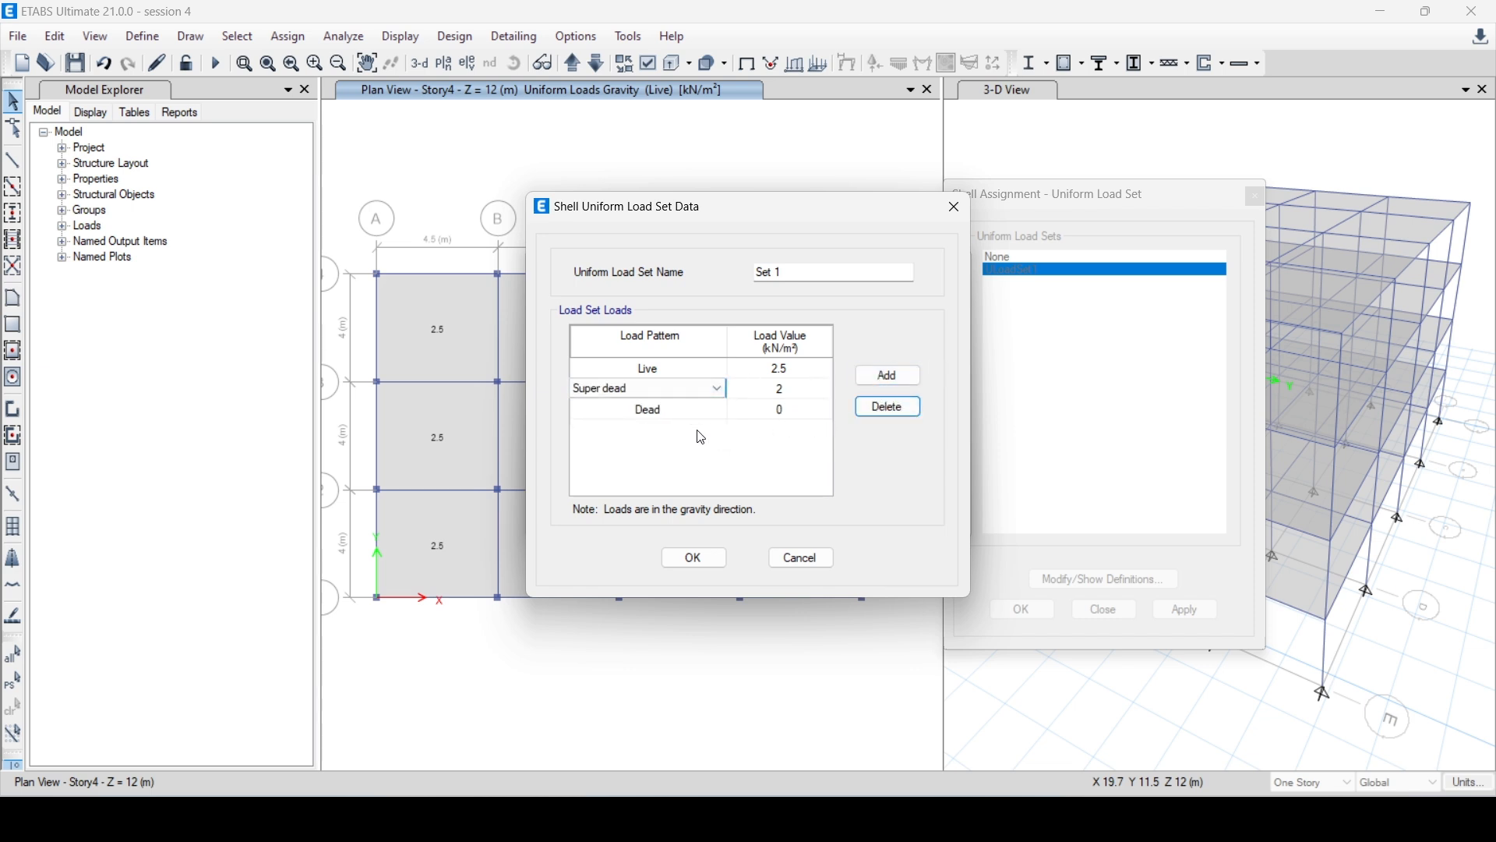
left_click(640, 413)
left_click(883, 409)
left_click(694, 558)
left_click(864, 463)
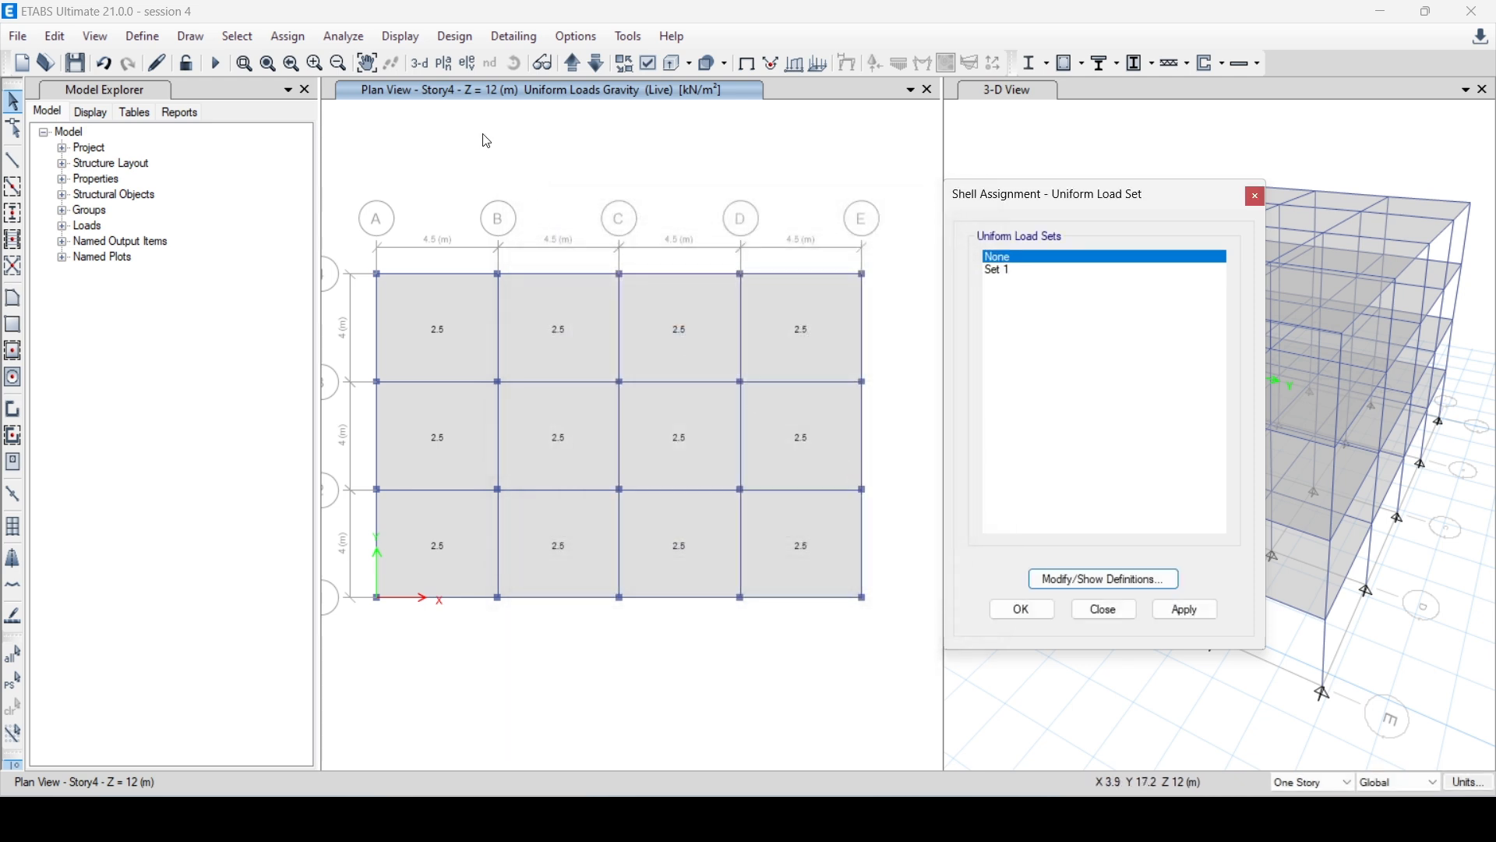
Switch to the Story3 plan and assign load set Set 1 to the slab panel between grids A and B in the uppermost row.
left_click(441, 340)
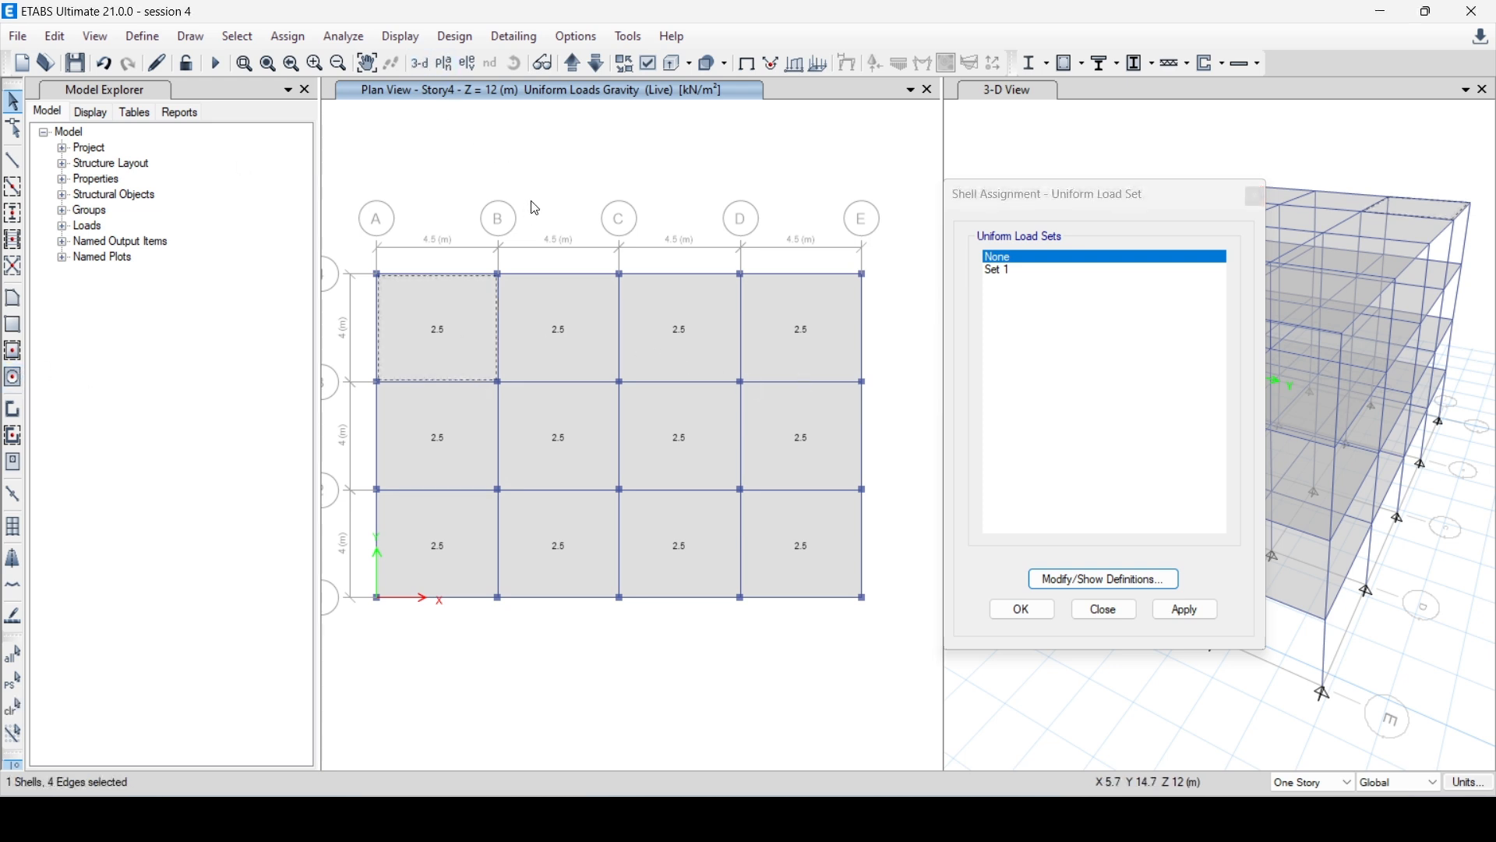
left_click(597, 63)
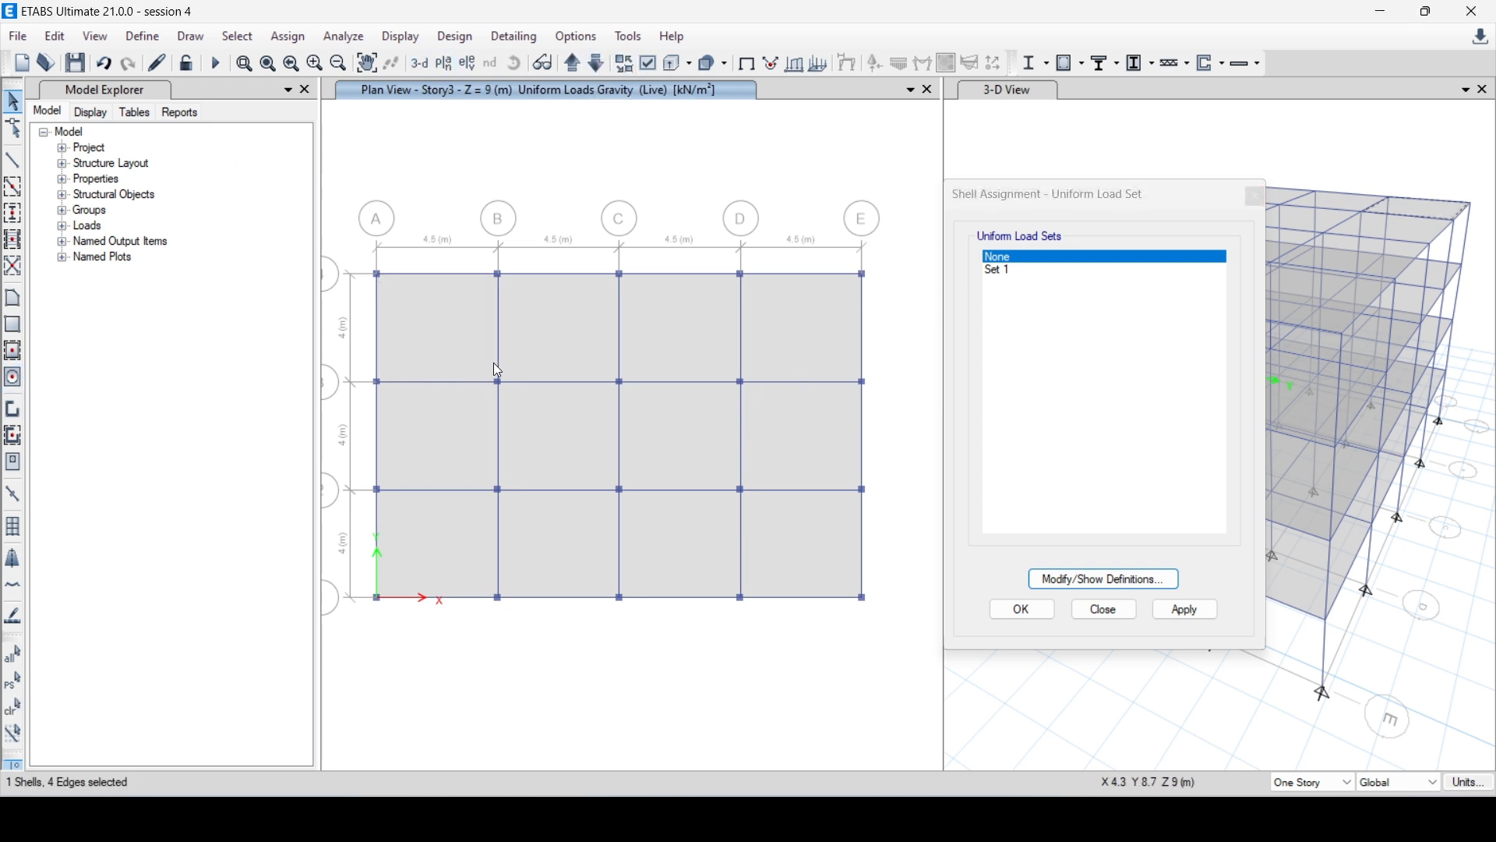
left_click(434, 325)
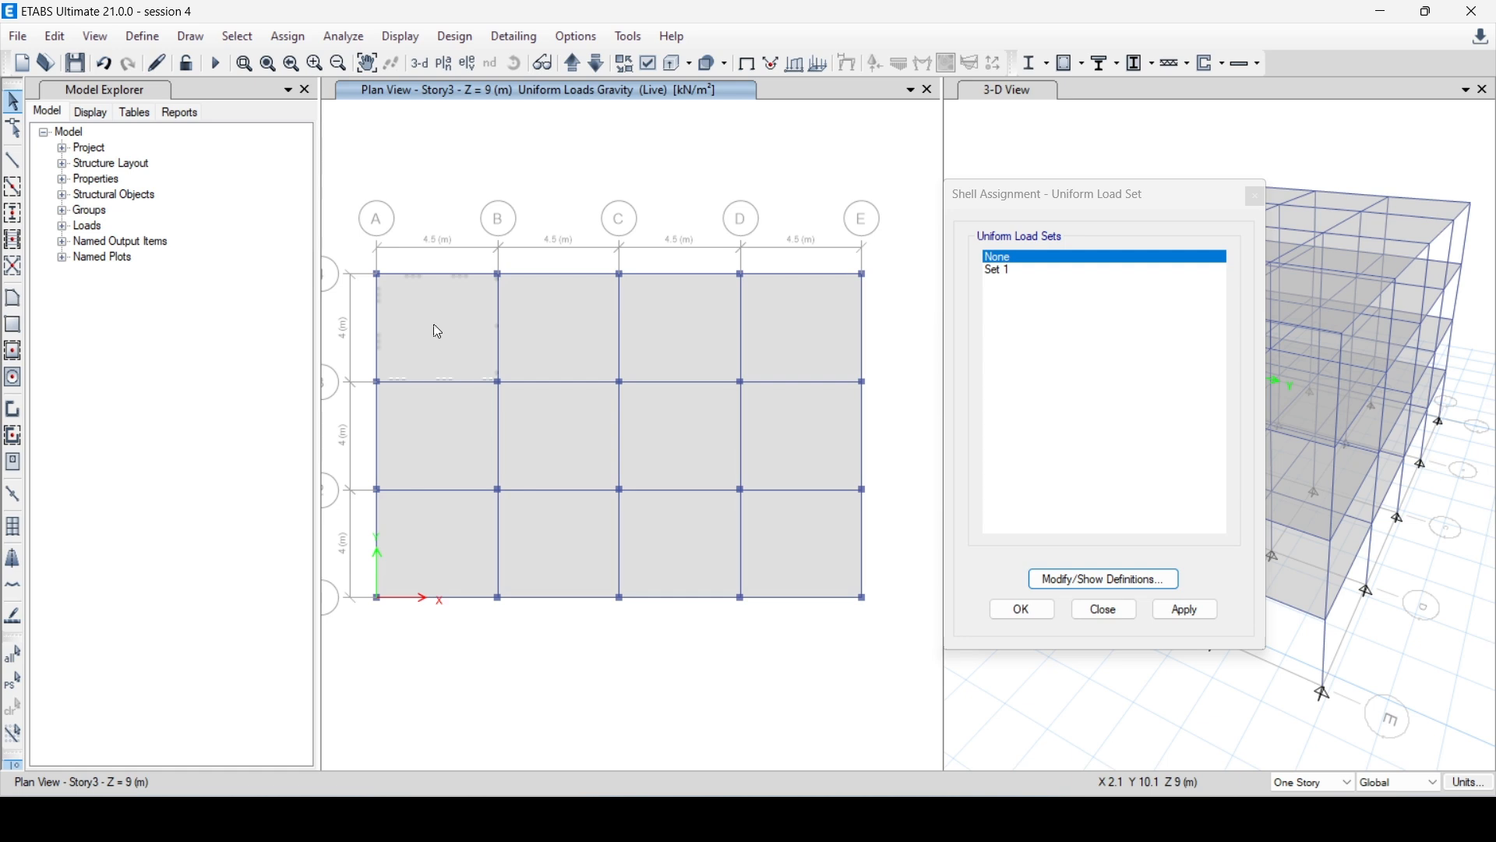
left_click(1176, 607)
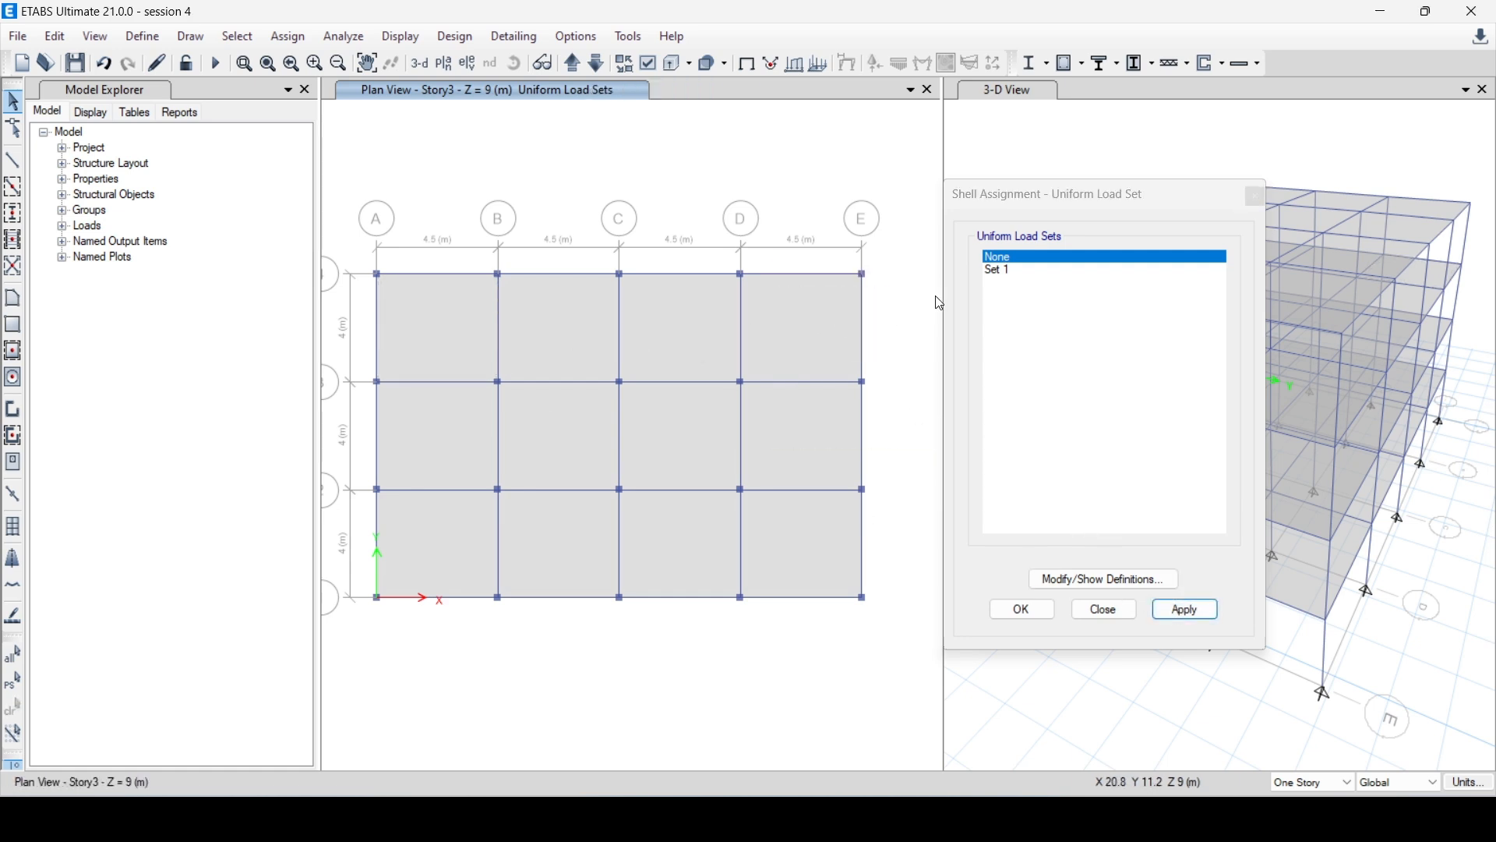
left_click(402, 329)
left_click(999, 270)
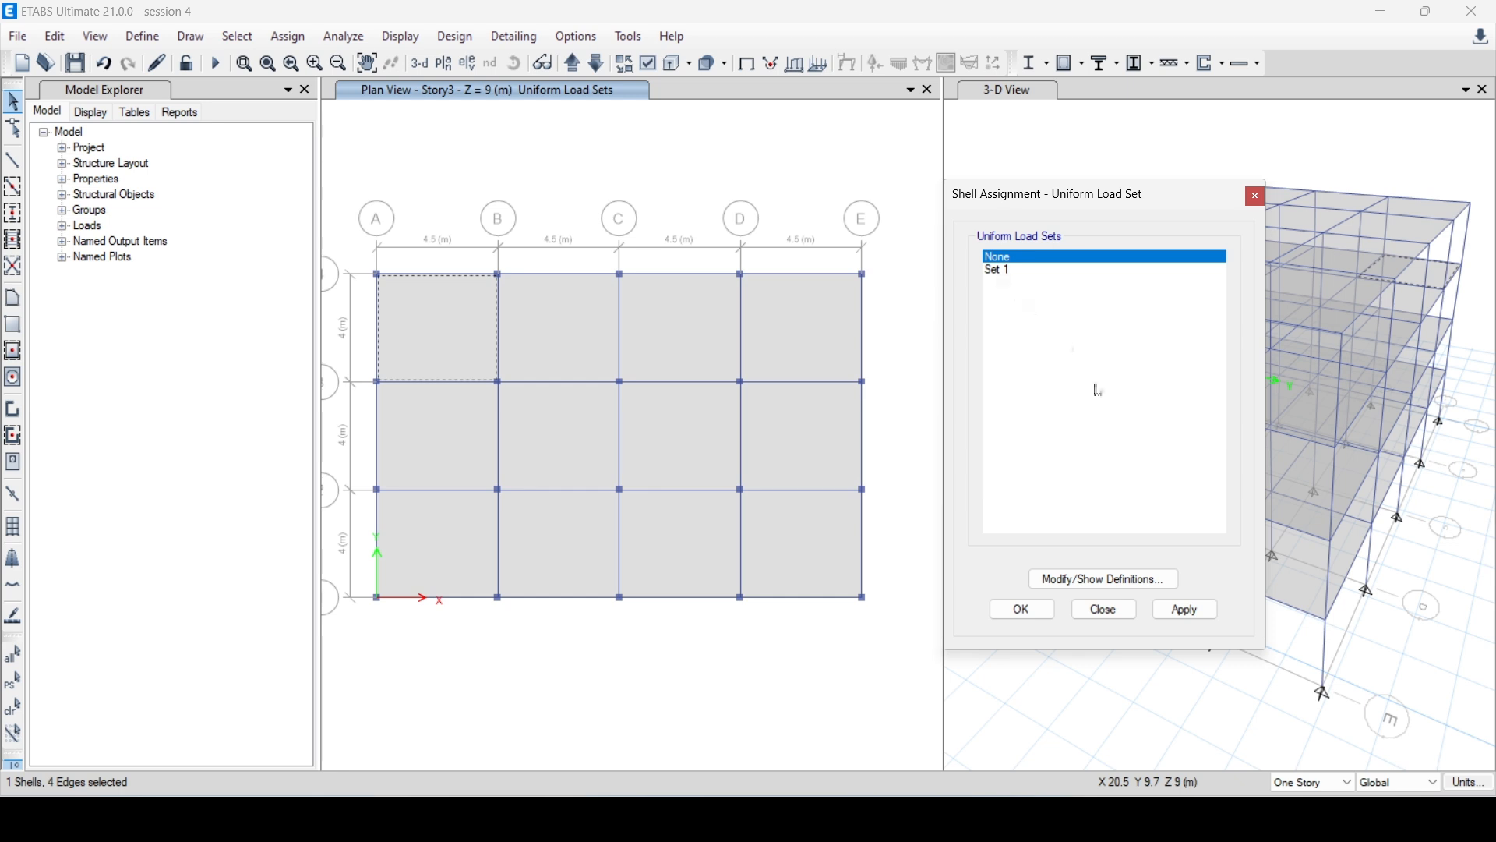
left_click(1009, 271)
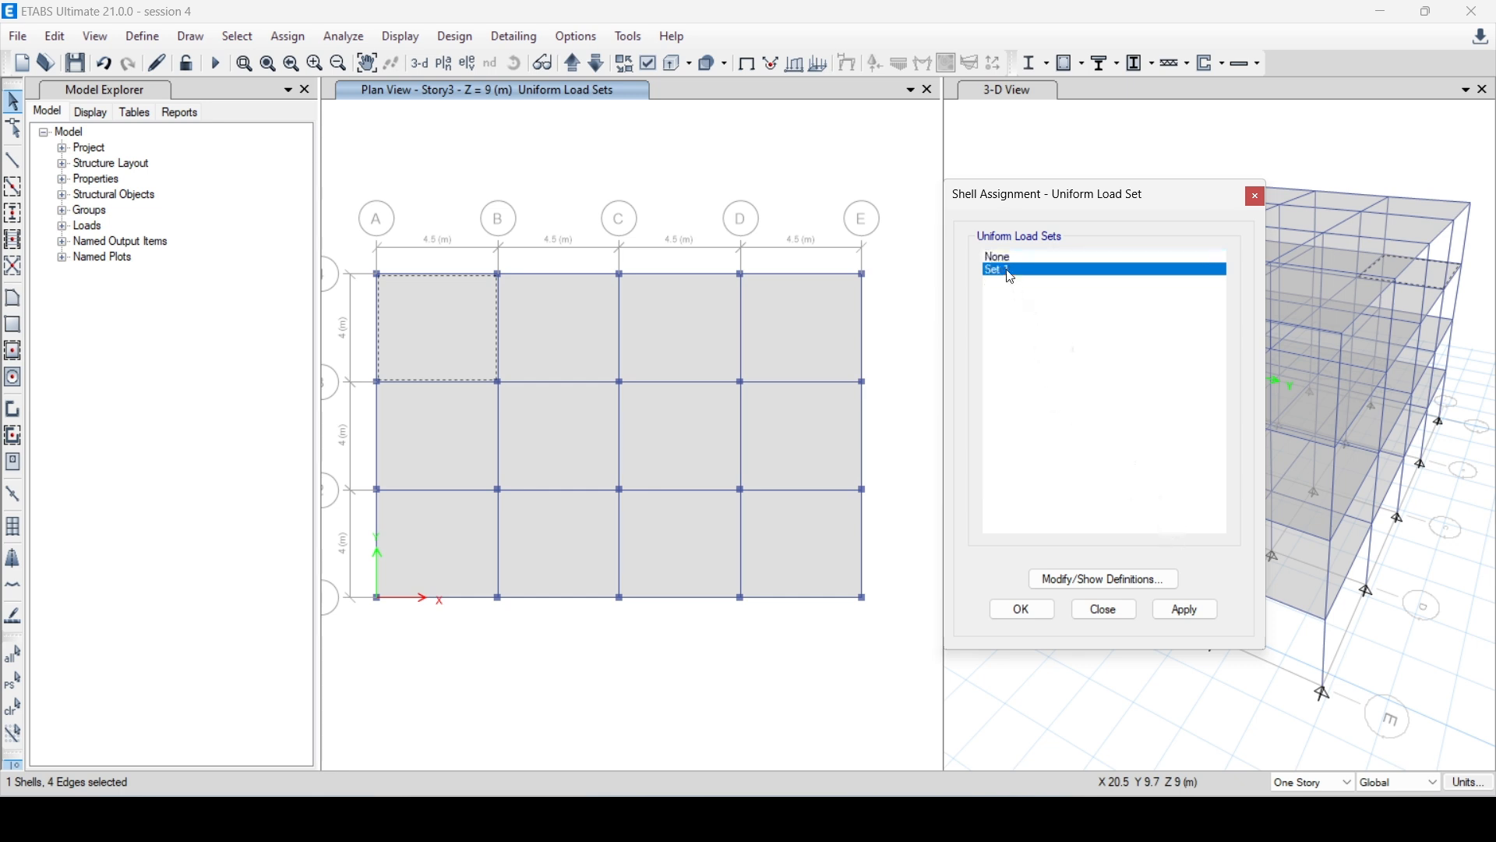
left_click(1186, 612)
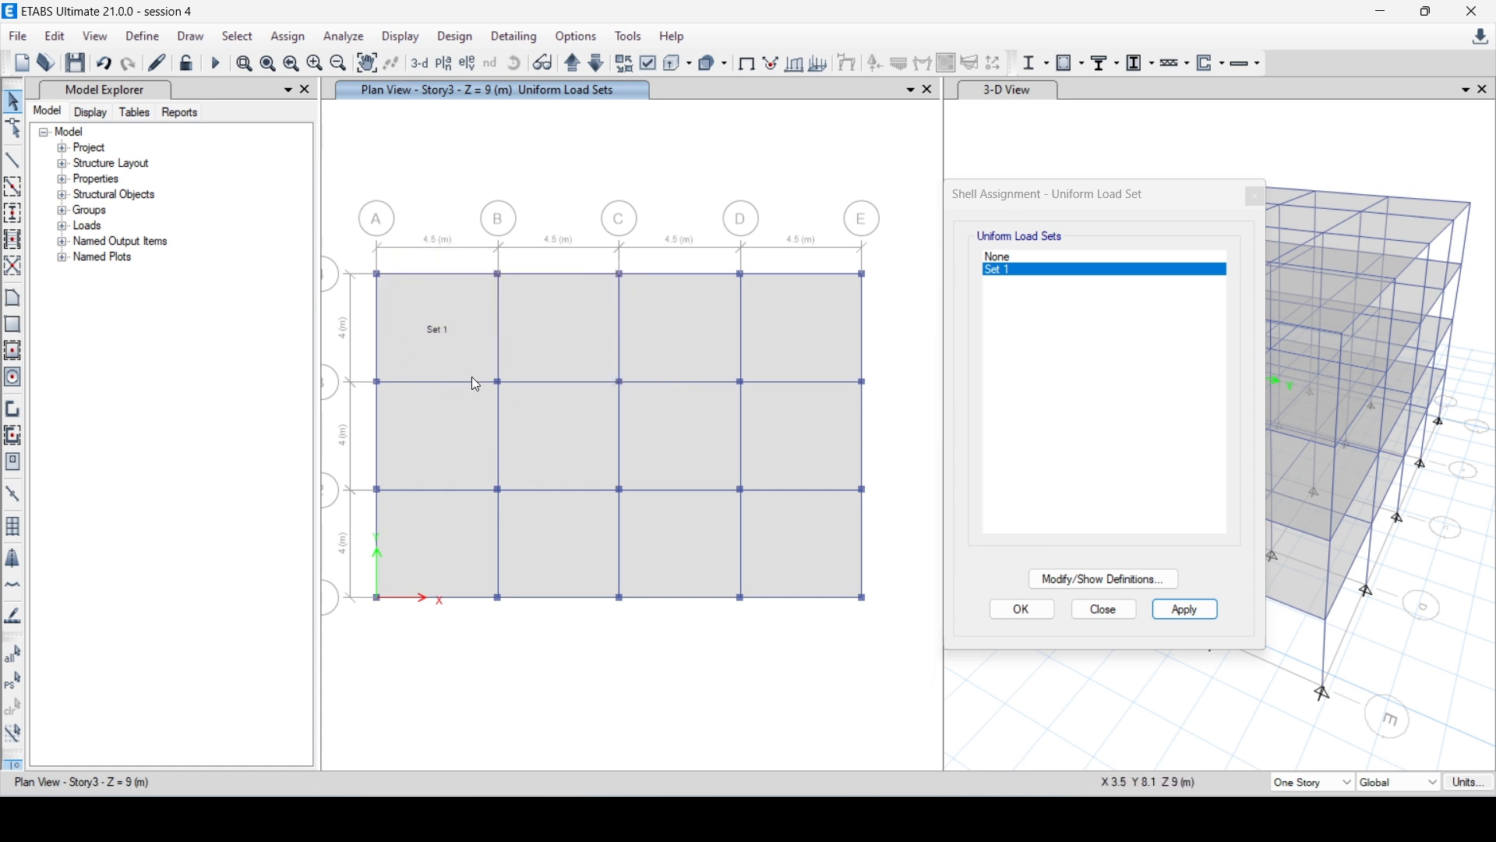
Remove the uniform load set from the Story3 slab panel between grids A and B in the uppermost row by assigning None.
left_click(568, 64)
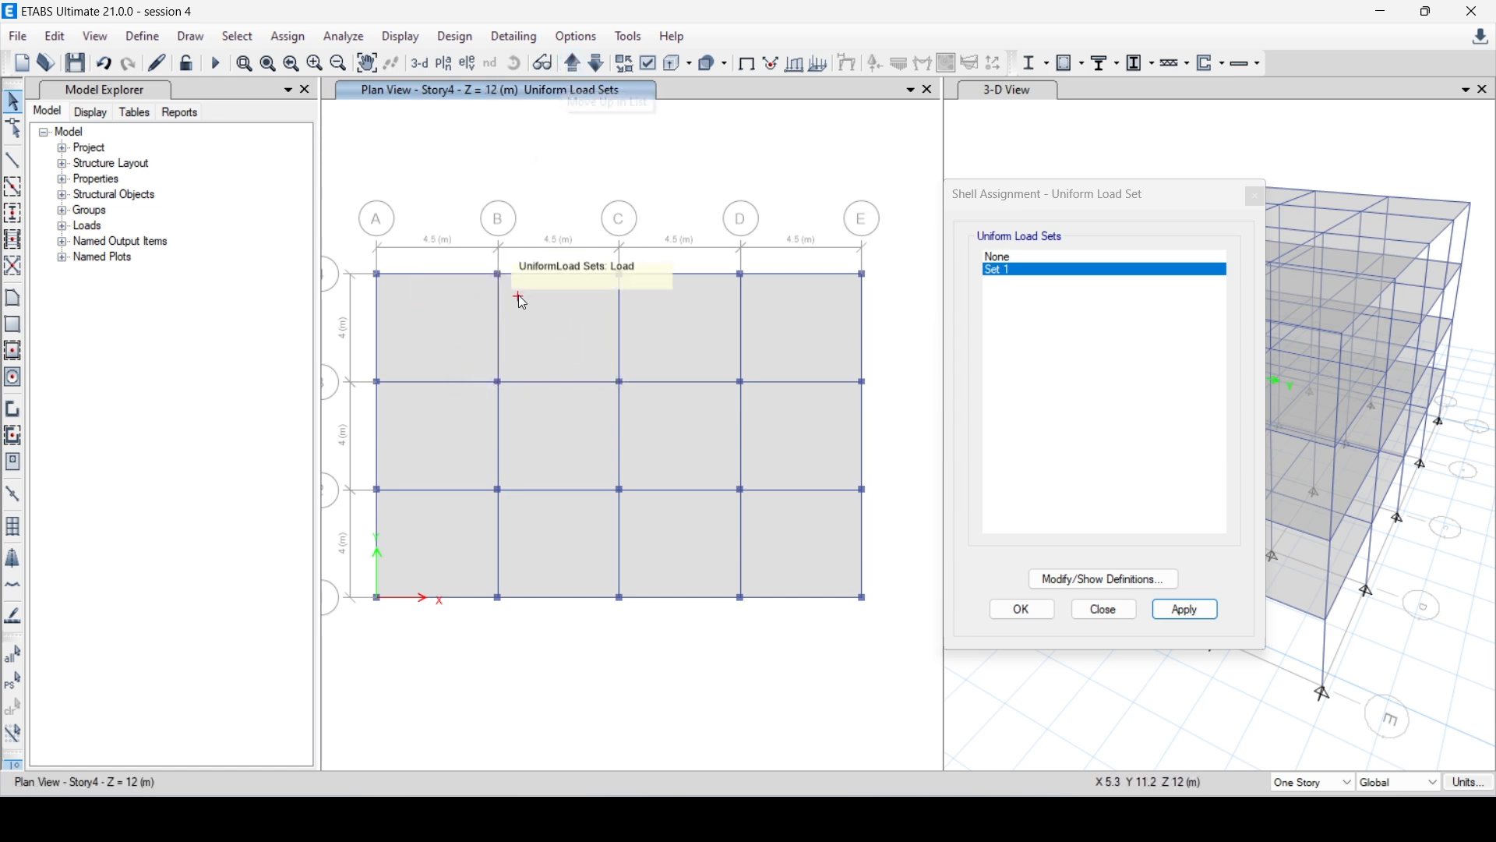
left_click(599, 67)
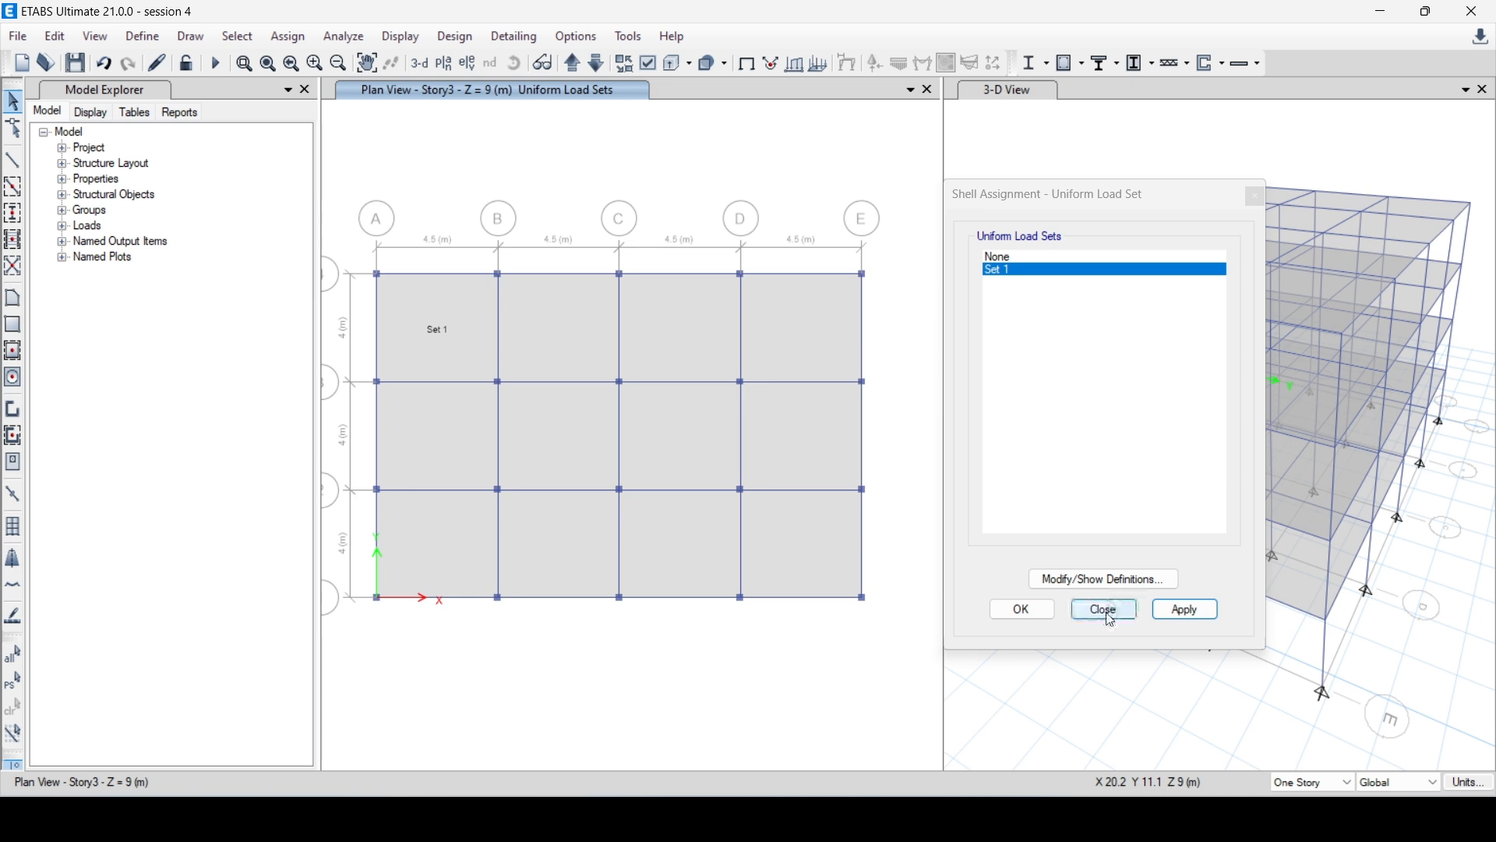
left_click(442, 334)
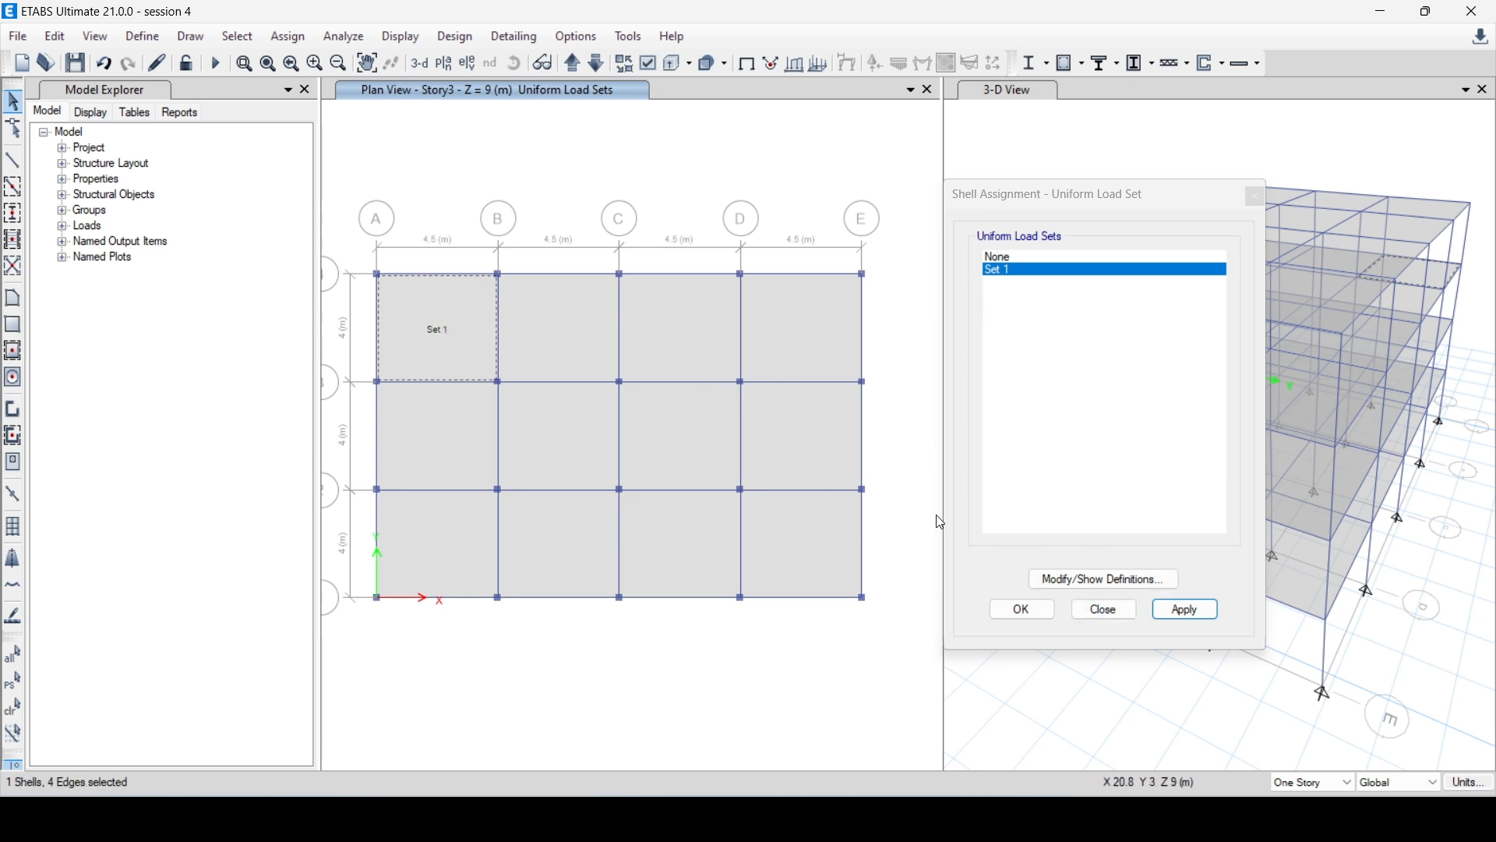
left_click(1016, 257)
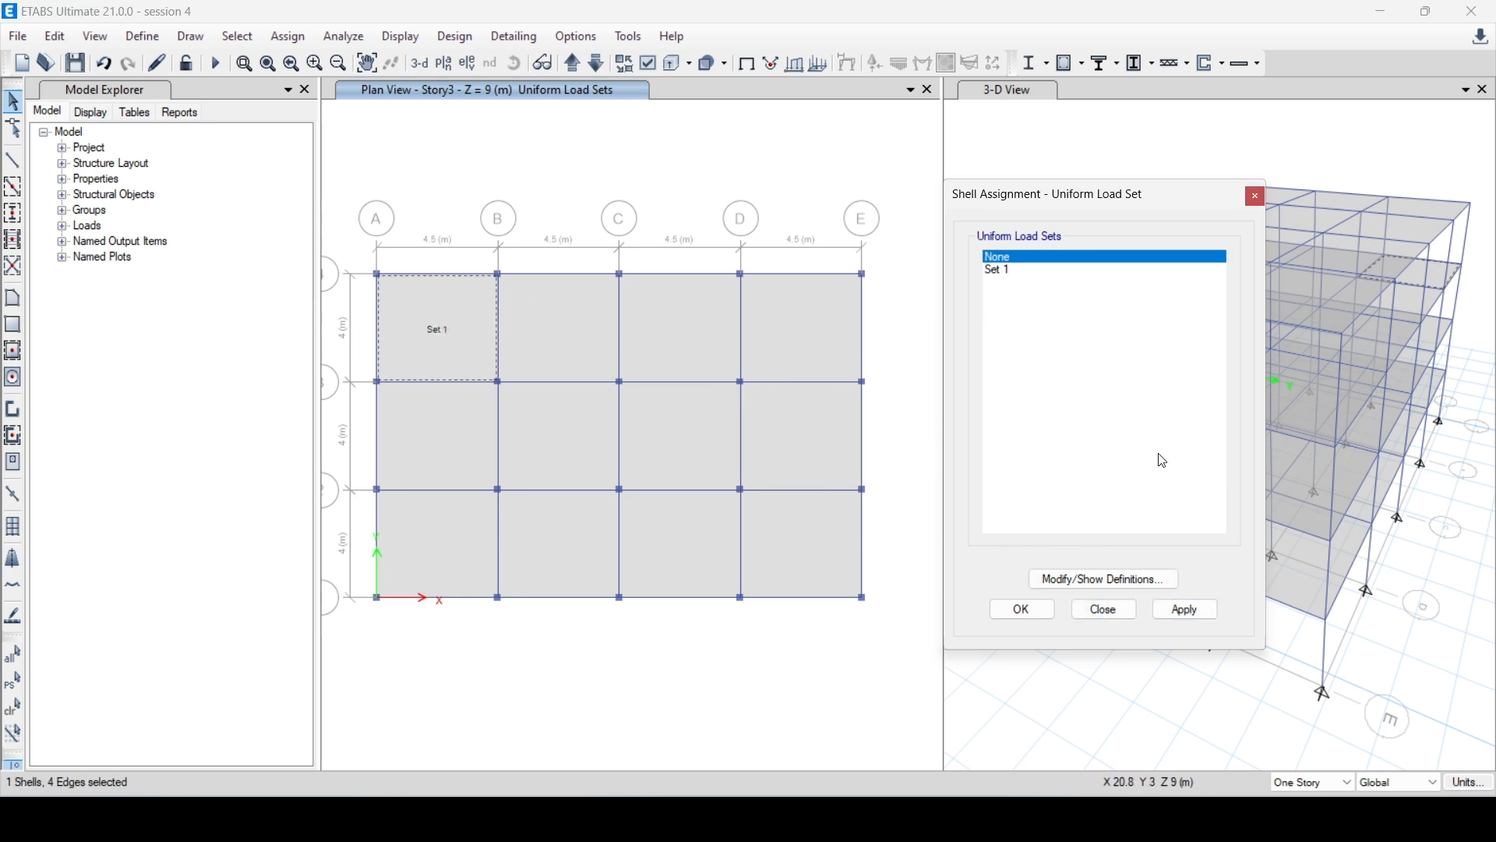
left_click(1181, 607)
left_click(1014, 612)
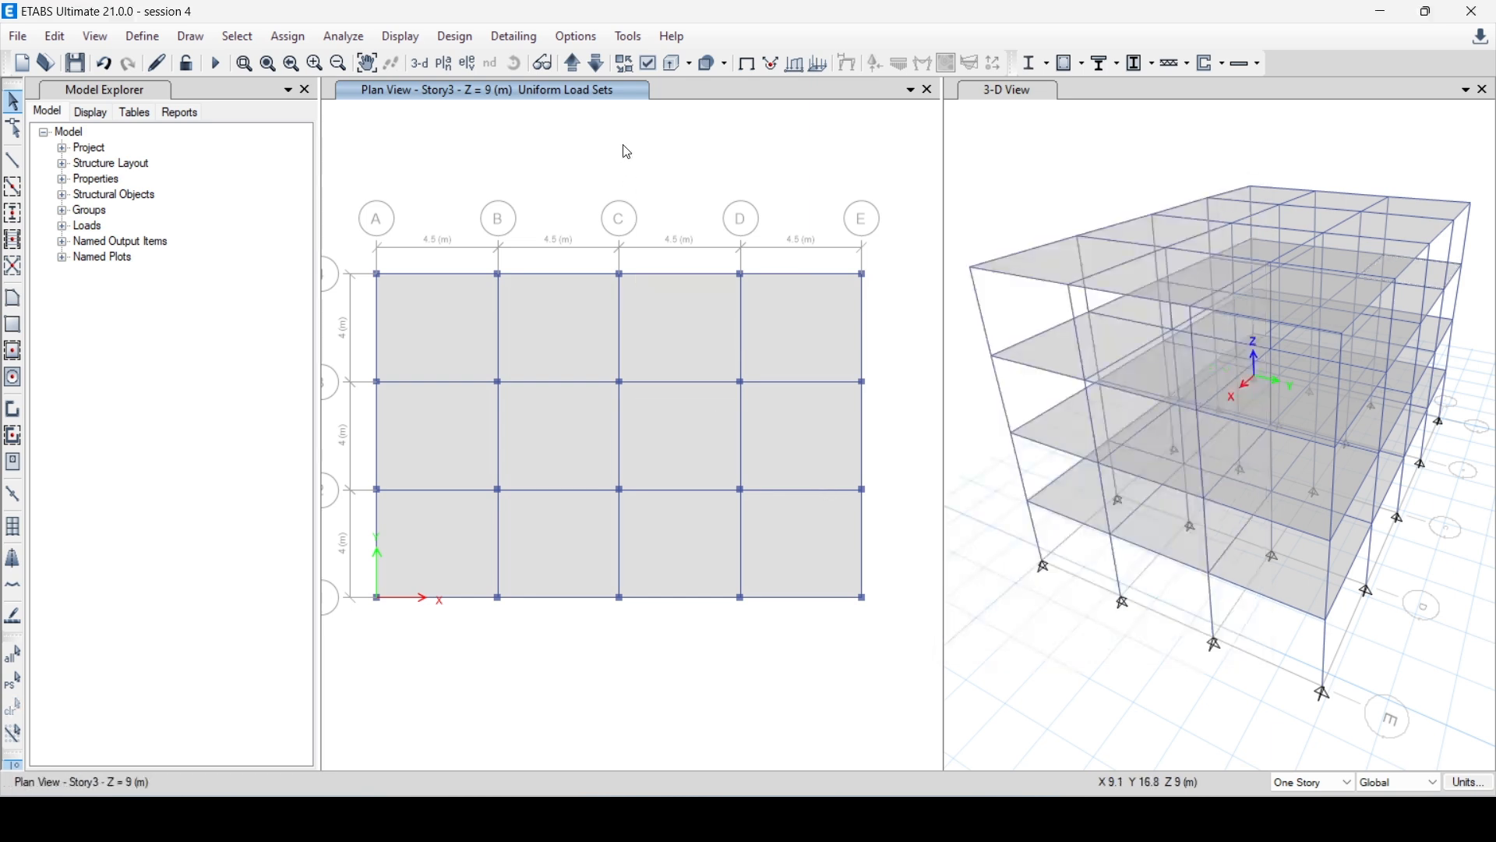
Delete the existing uniform Live loads from all slab panels on the Story4 plan.
left_click(573, 63)
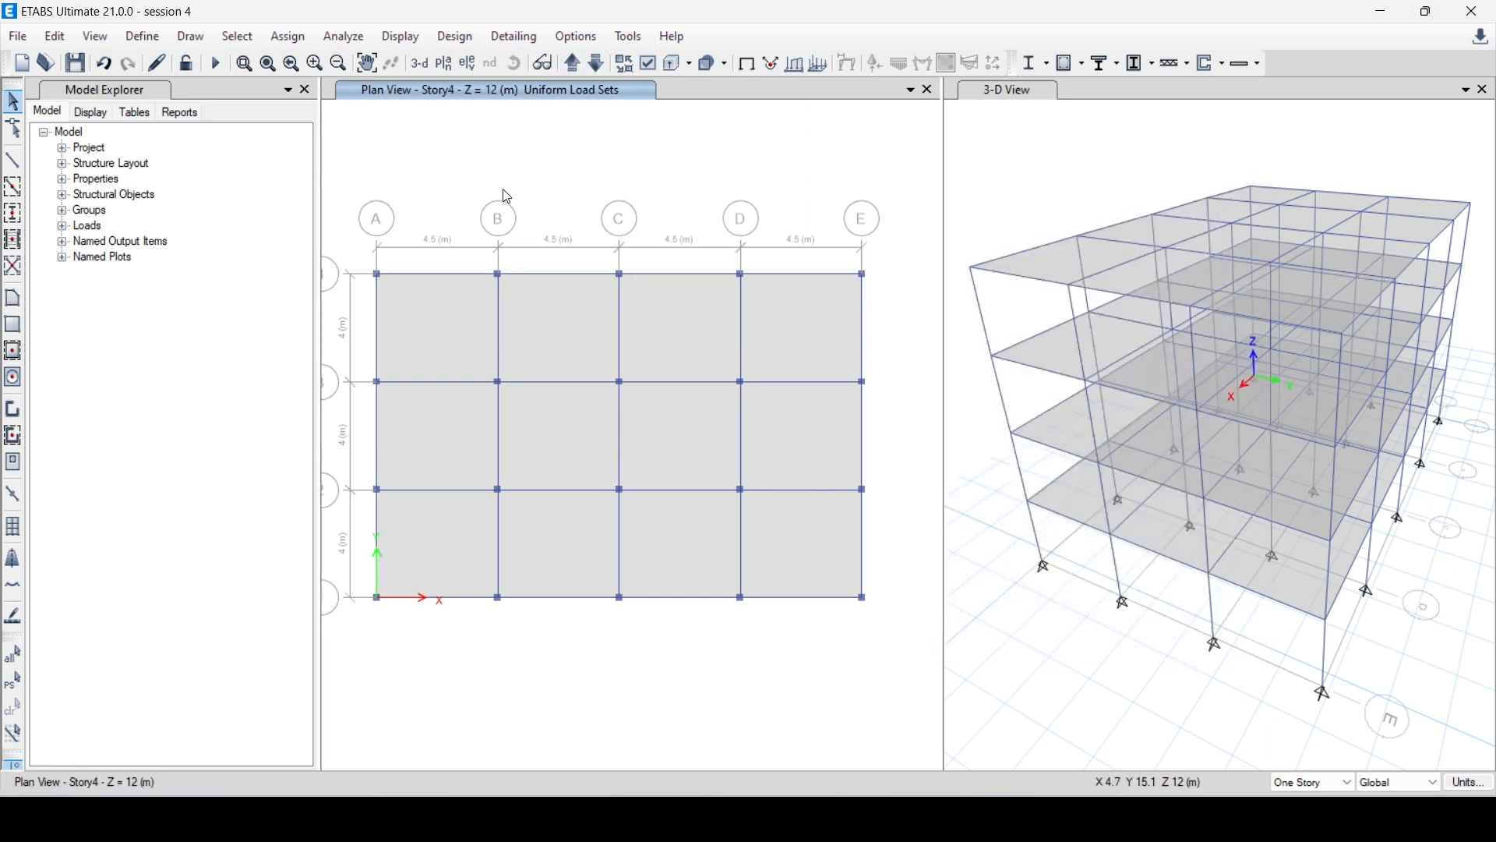
left_click(286, 39)
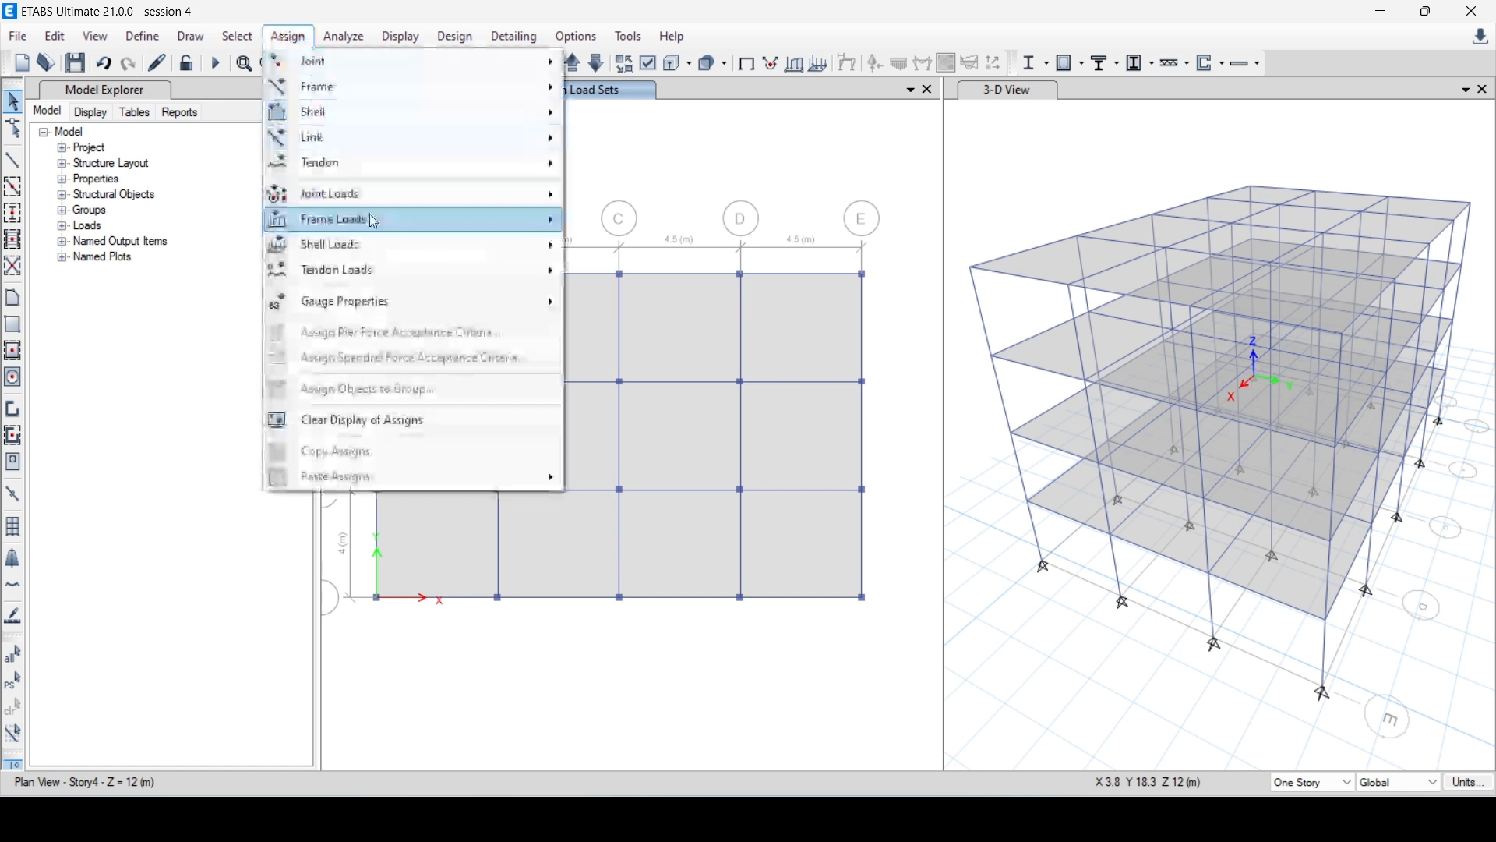
mouse_move(468, 245)
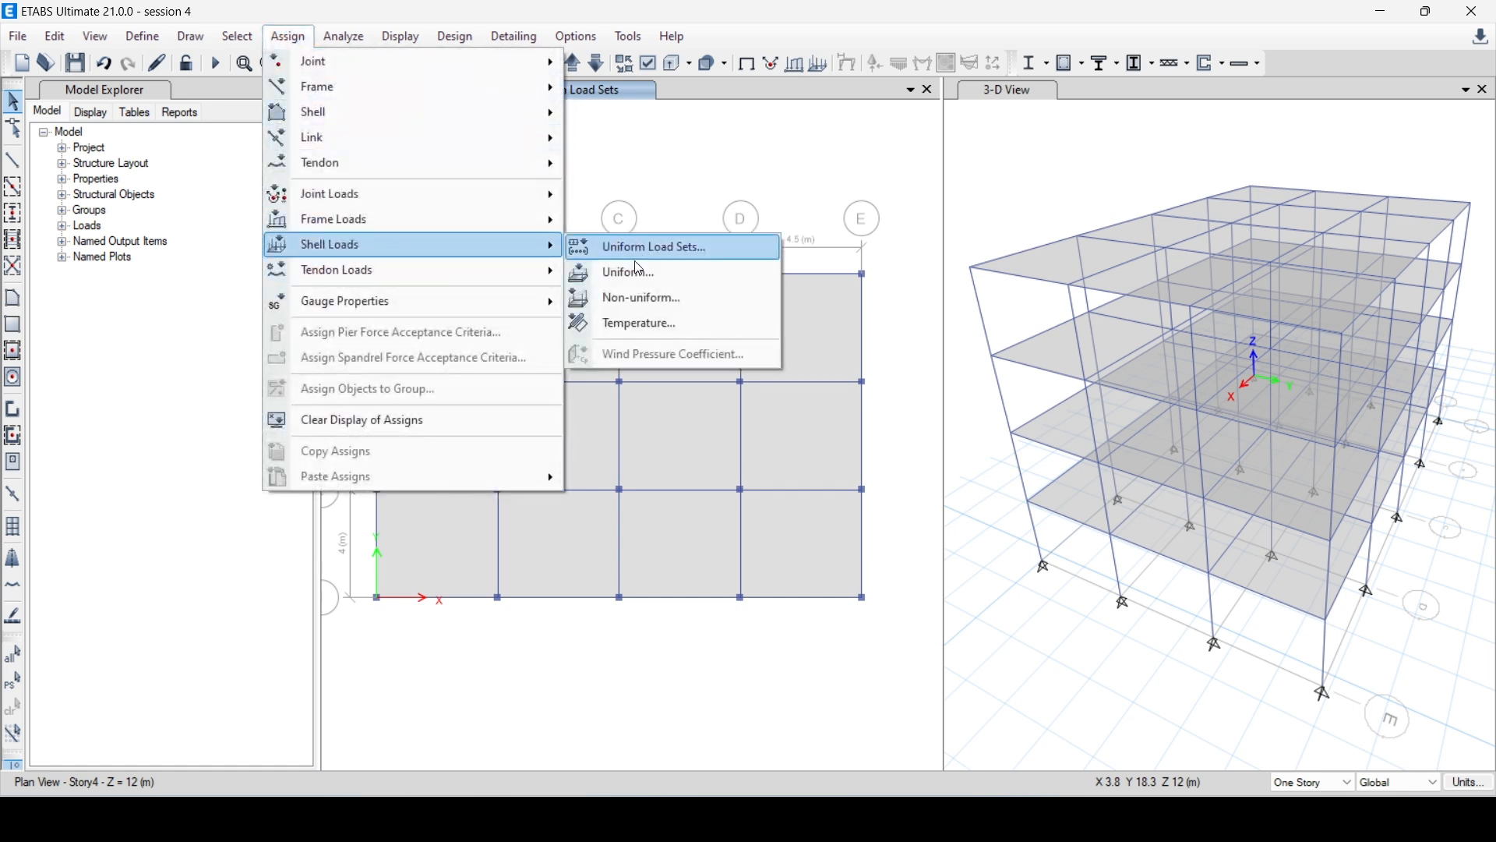
left_click(632, 270)
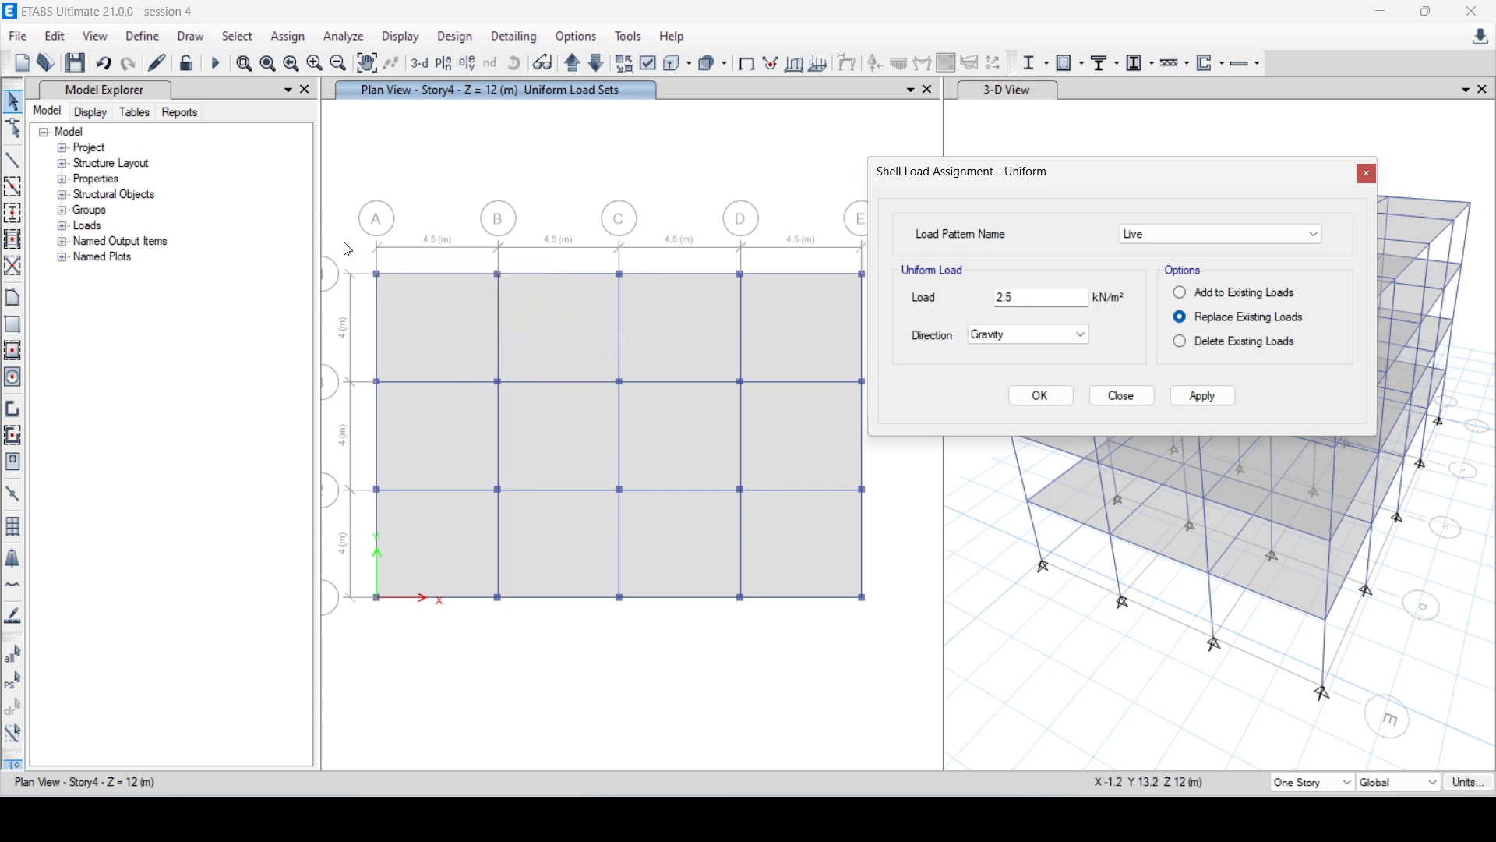
left_click_drag(345, 242, 894, 685)
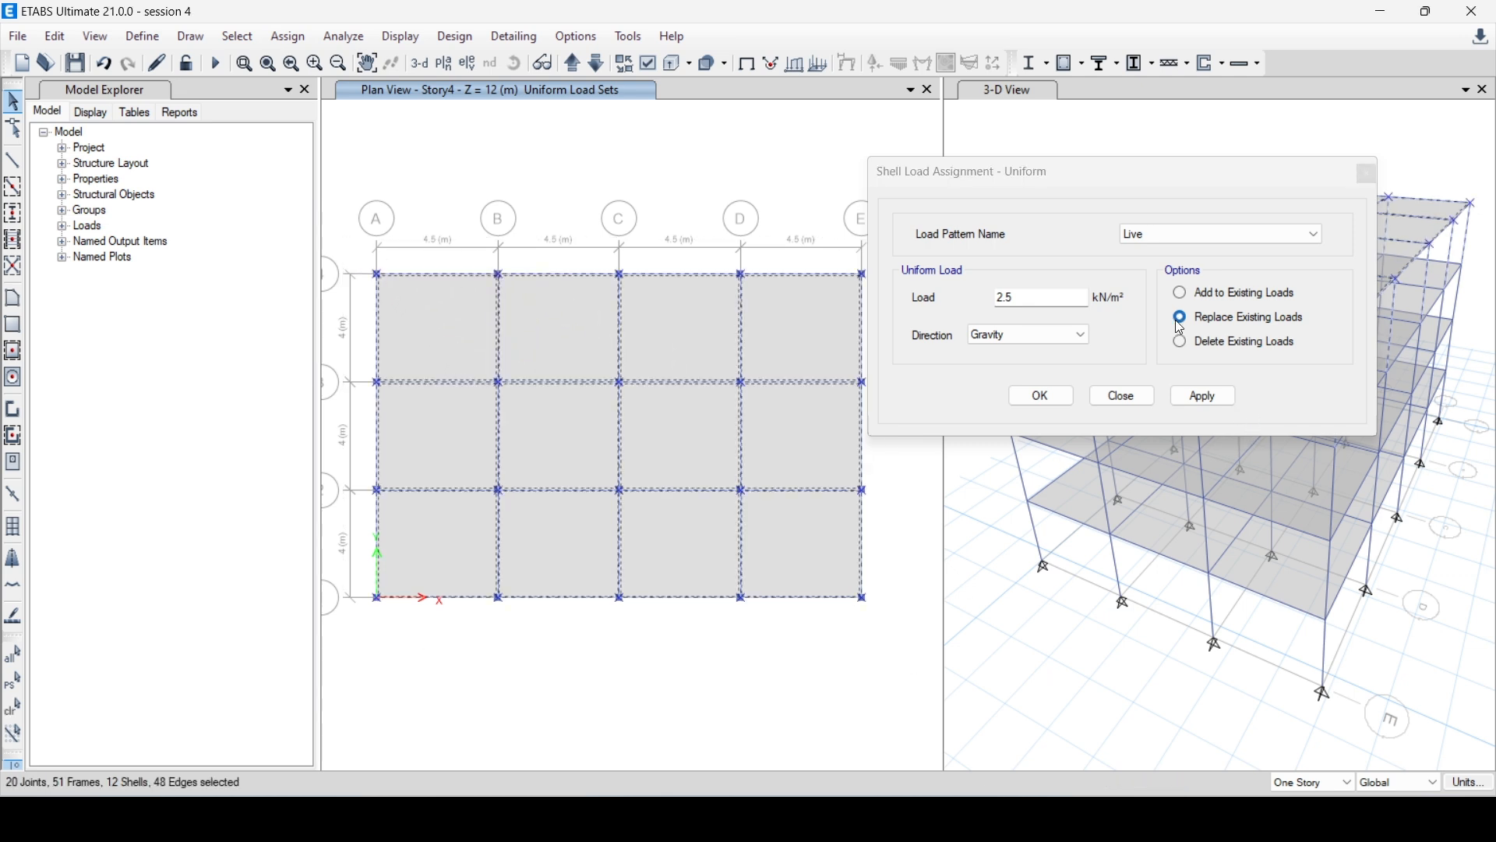
left_click(1182, 342)
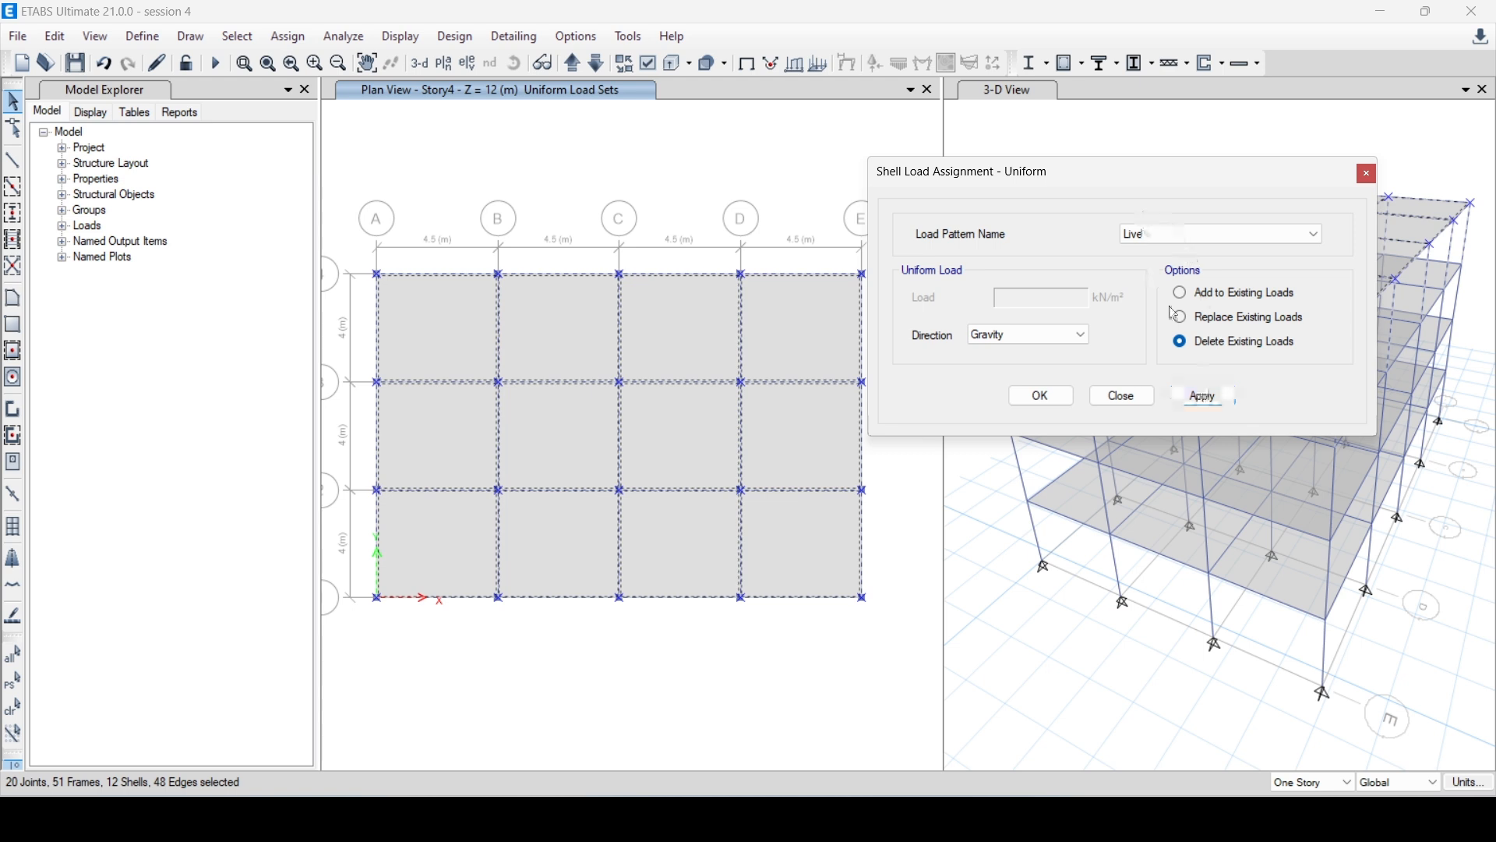
left_click(1203, 396)
Delete the existing uniform Super dead loads from all Story4 slab panels, reusing the previous selection.
left_click(1184, 235)
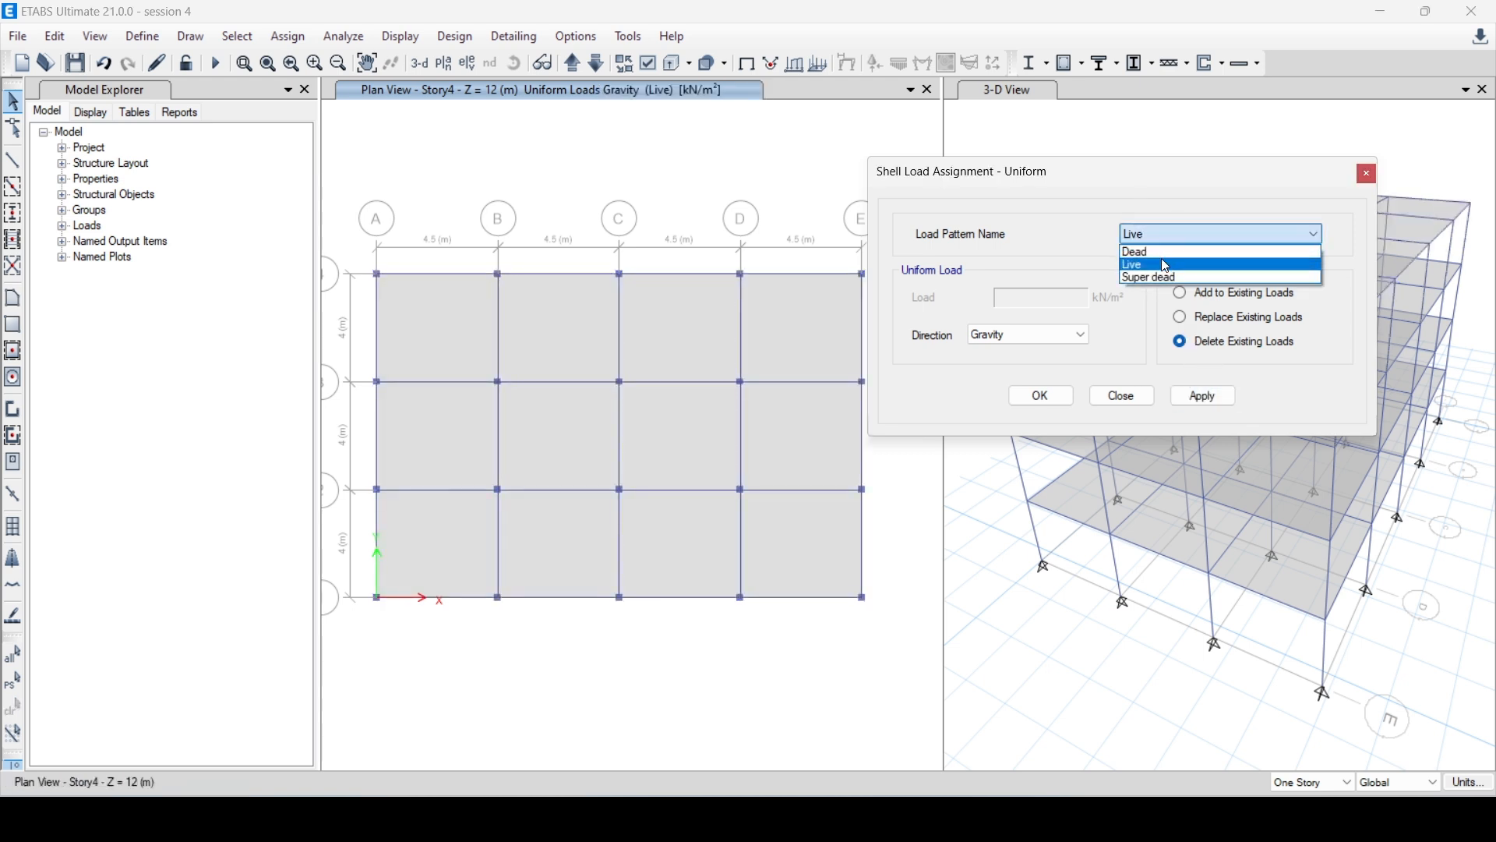
left_click(1169, 274)
left_click(1210, 397)
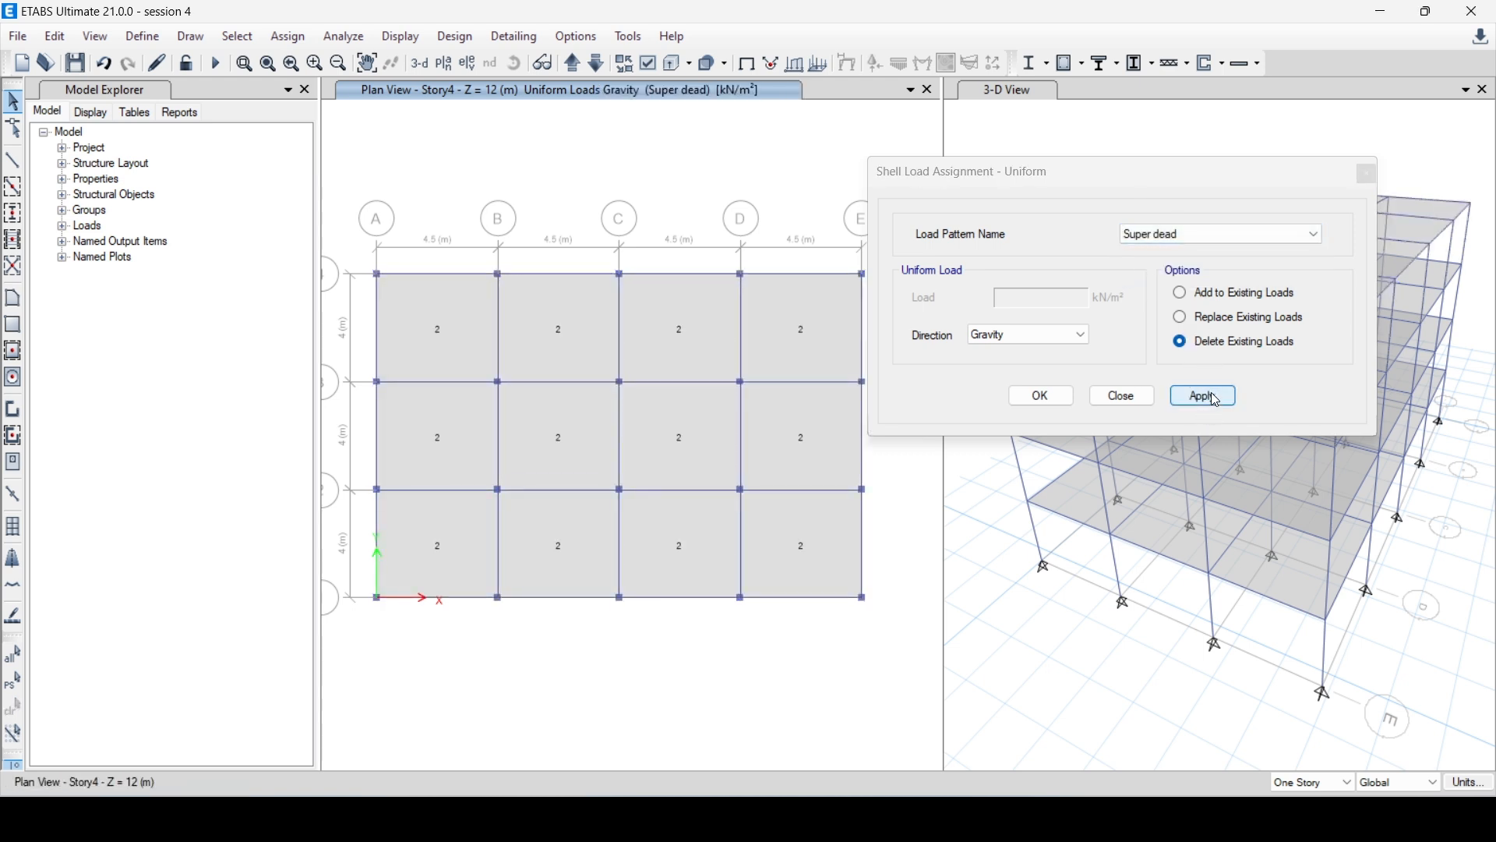
left_click(916, 476)
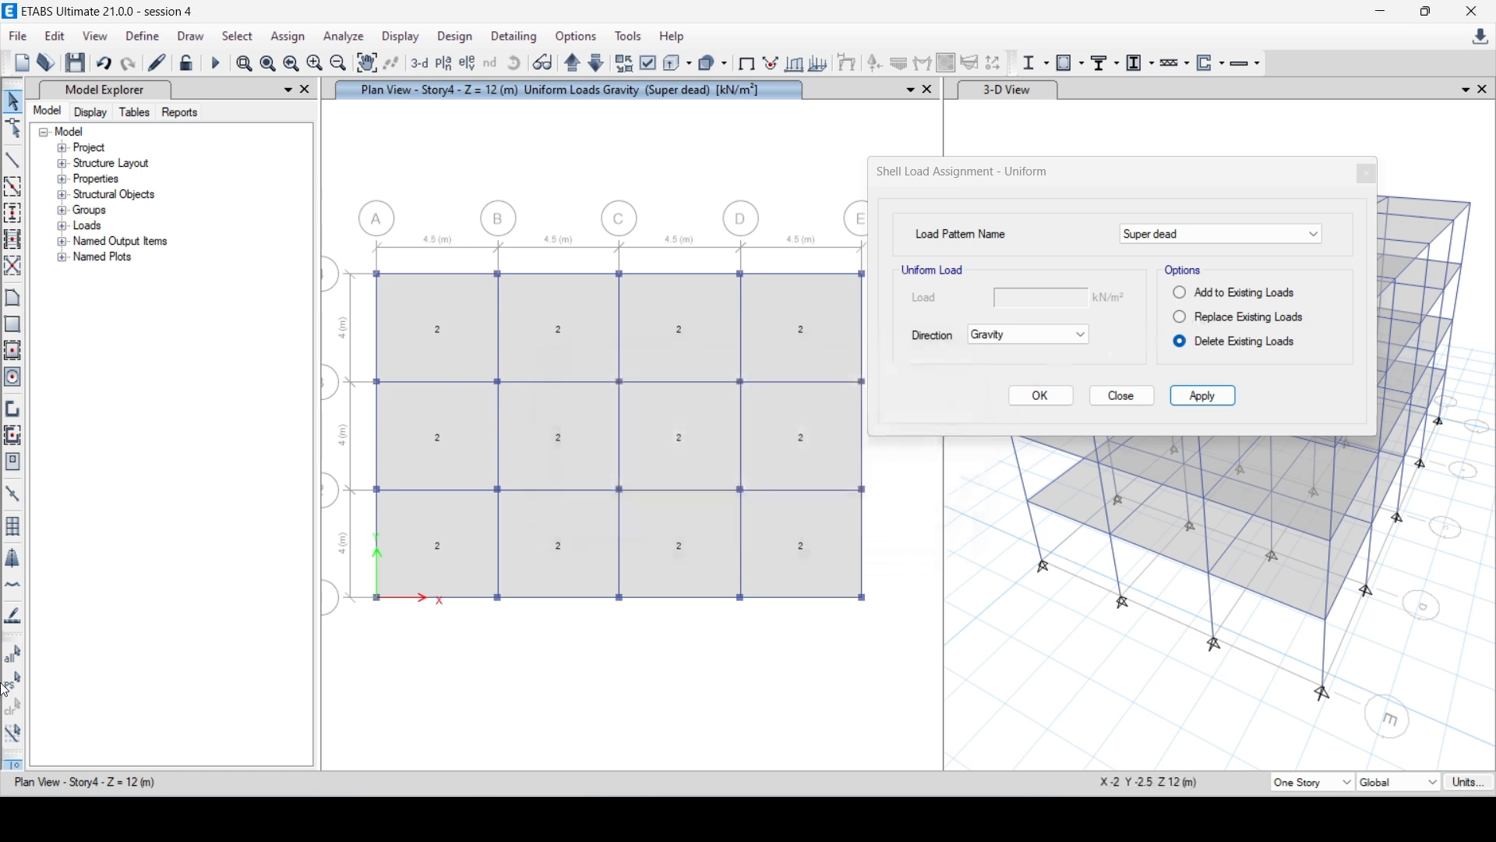
left_click(12, 680)
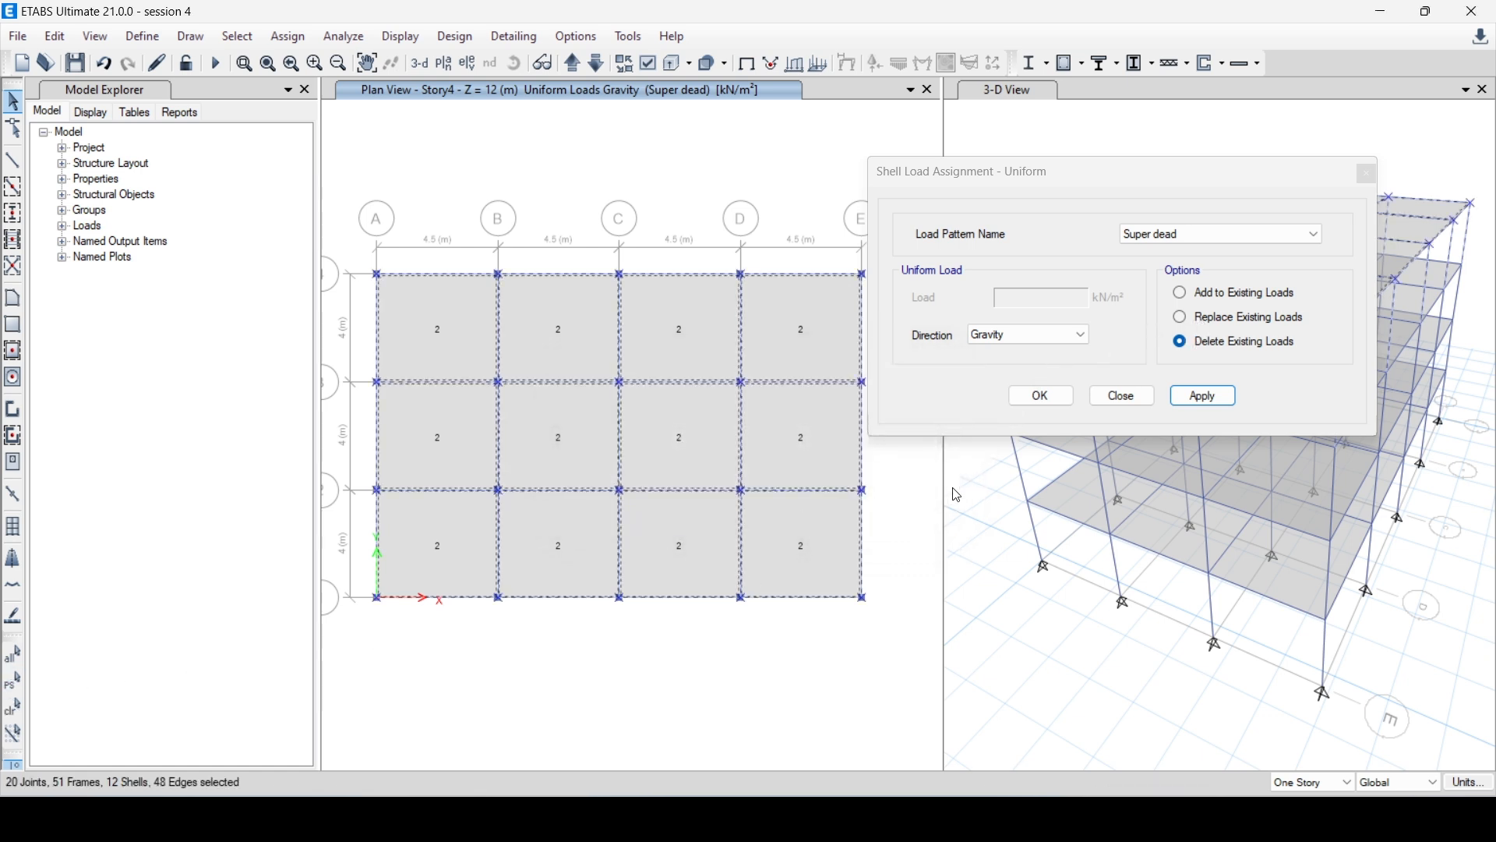
left_click(1206, 397)
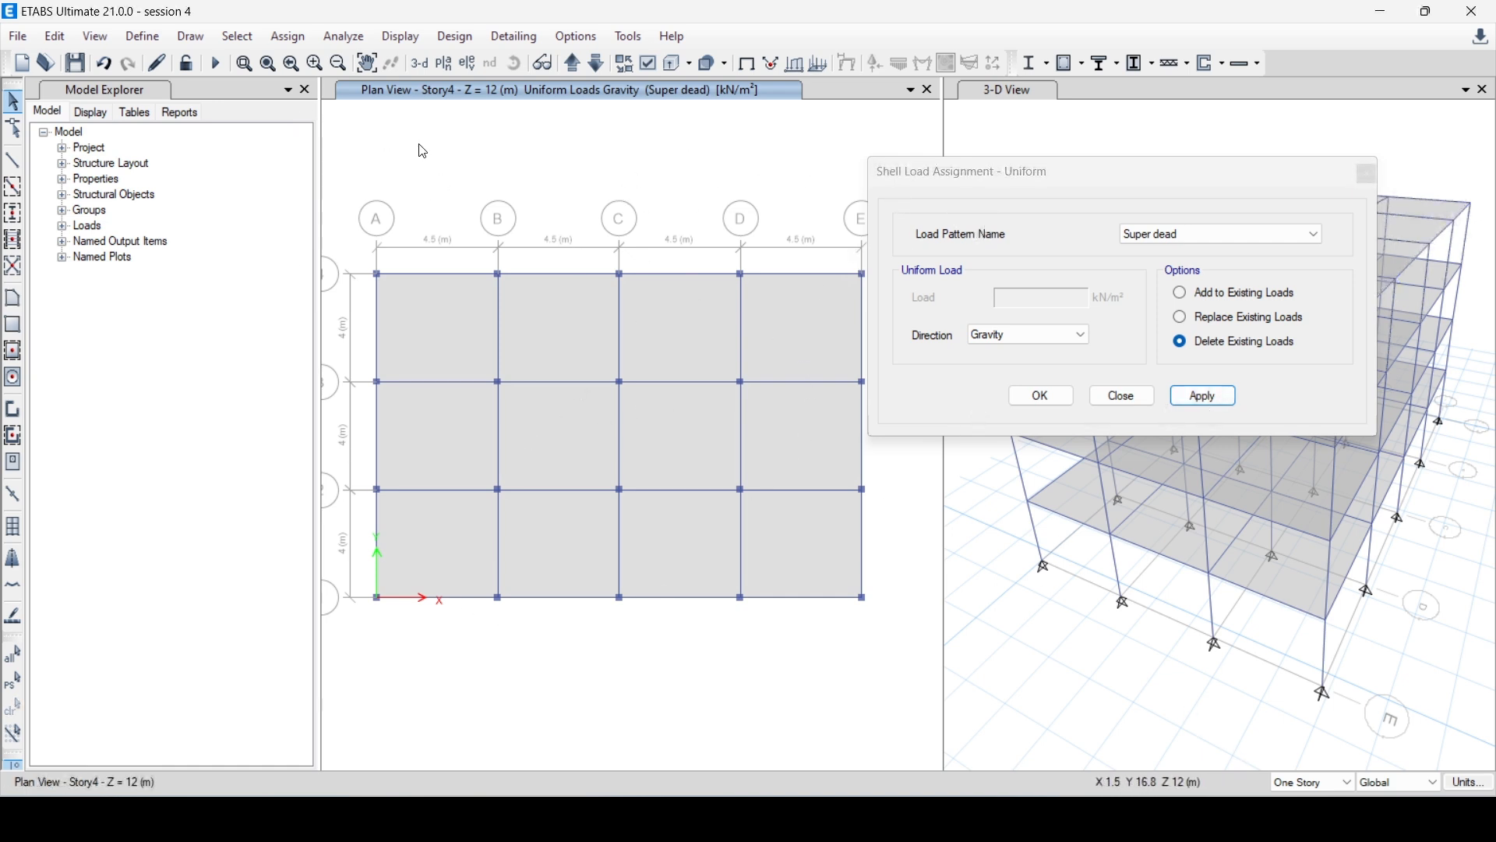
Select all slabs in the model that use the slab 125 section property.
left_click(238, 37)
mouse_move(335, 63)
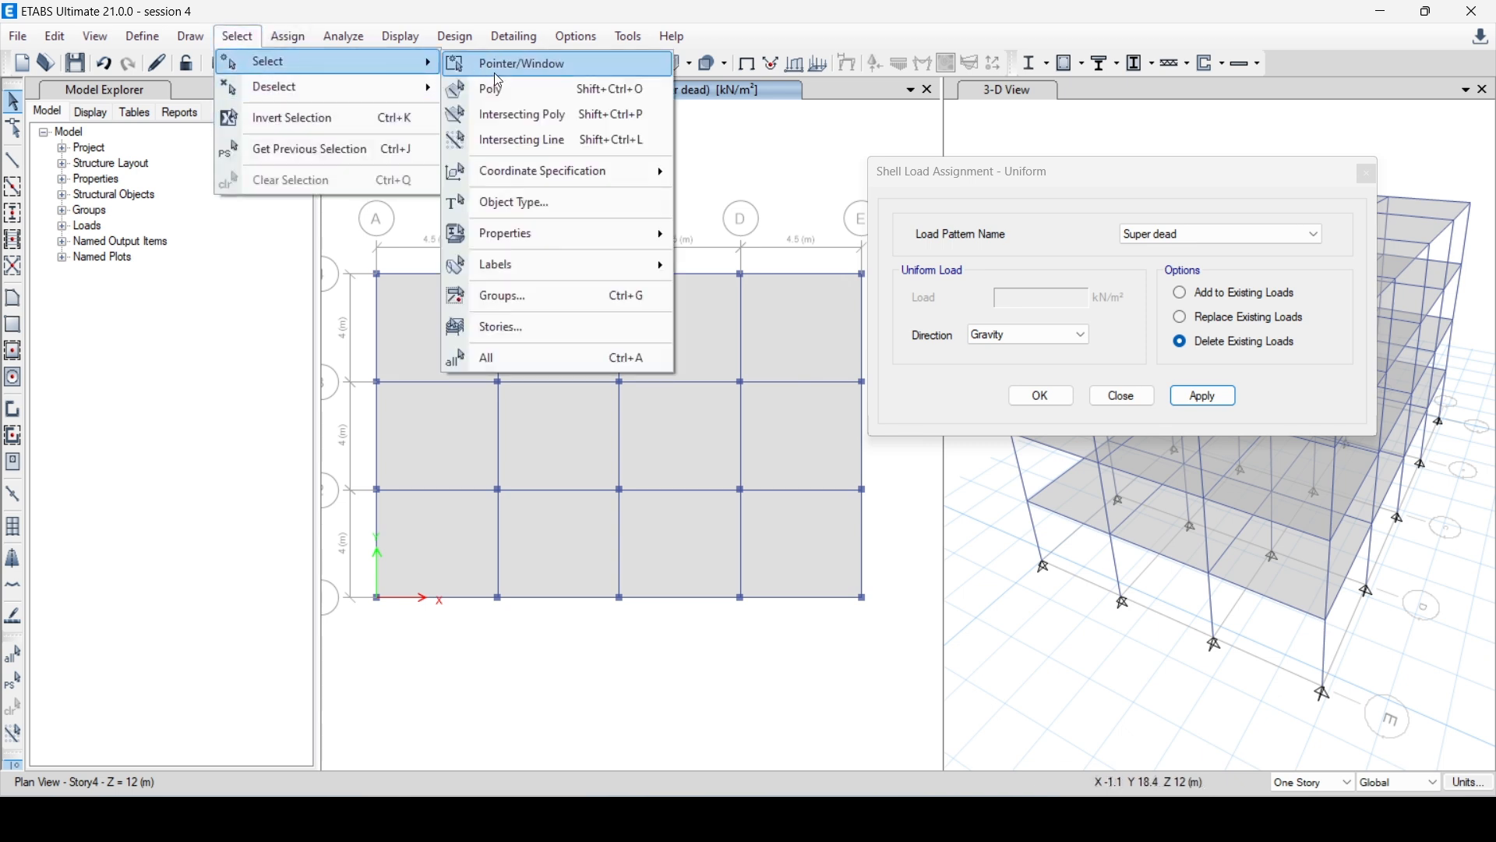
mouse_move(546, 235)
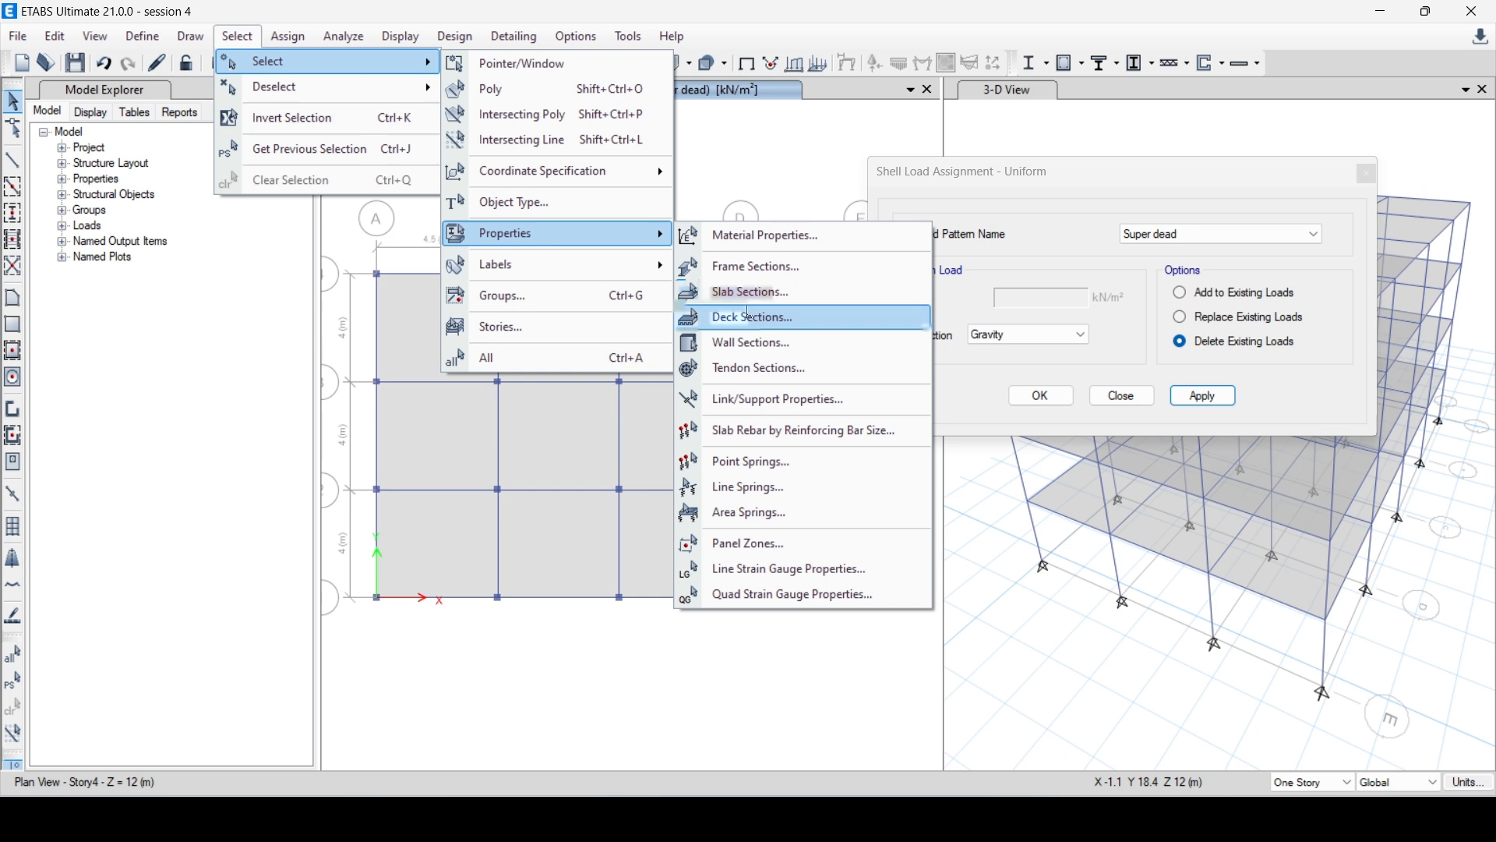
left_click(749, 293)
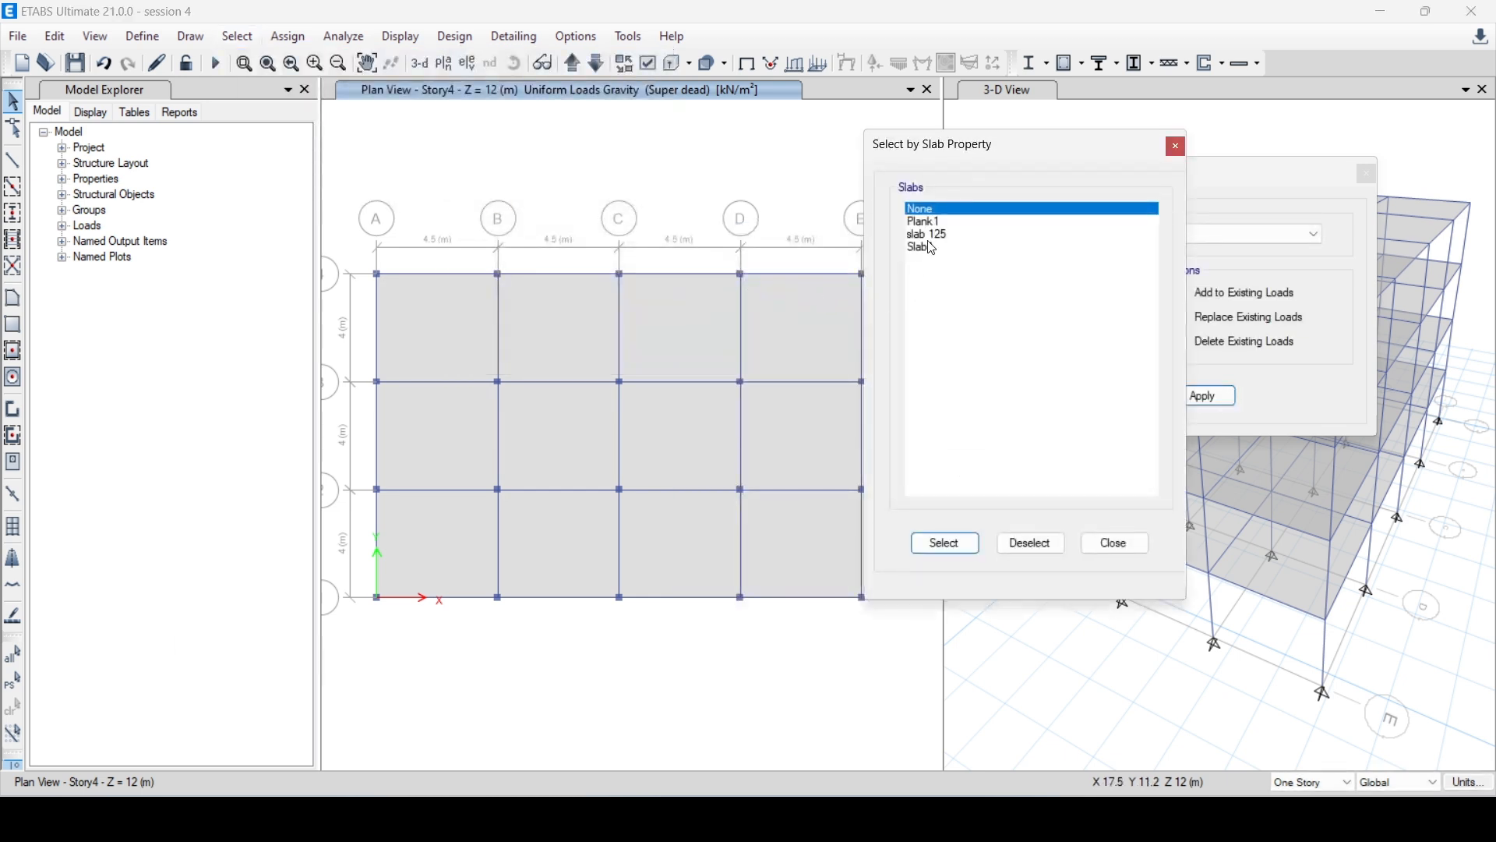
left_click(931, 235)
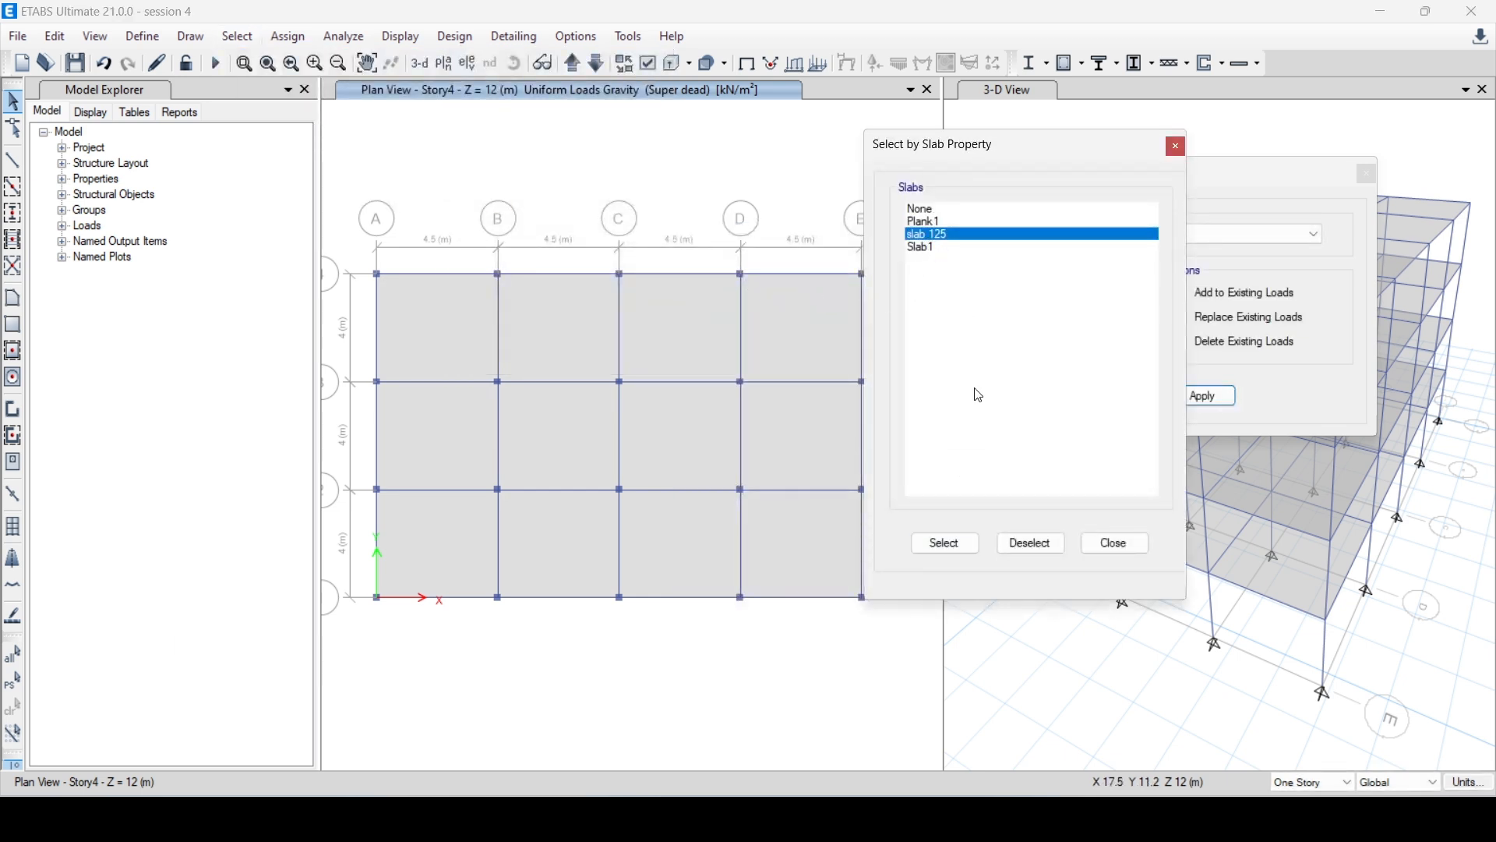
left_click(941, 545)
left_click(1118, 544)
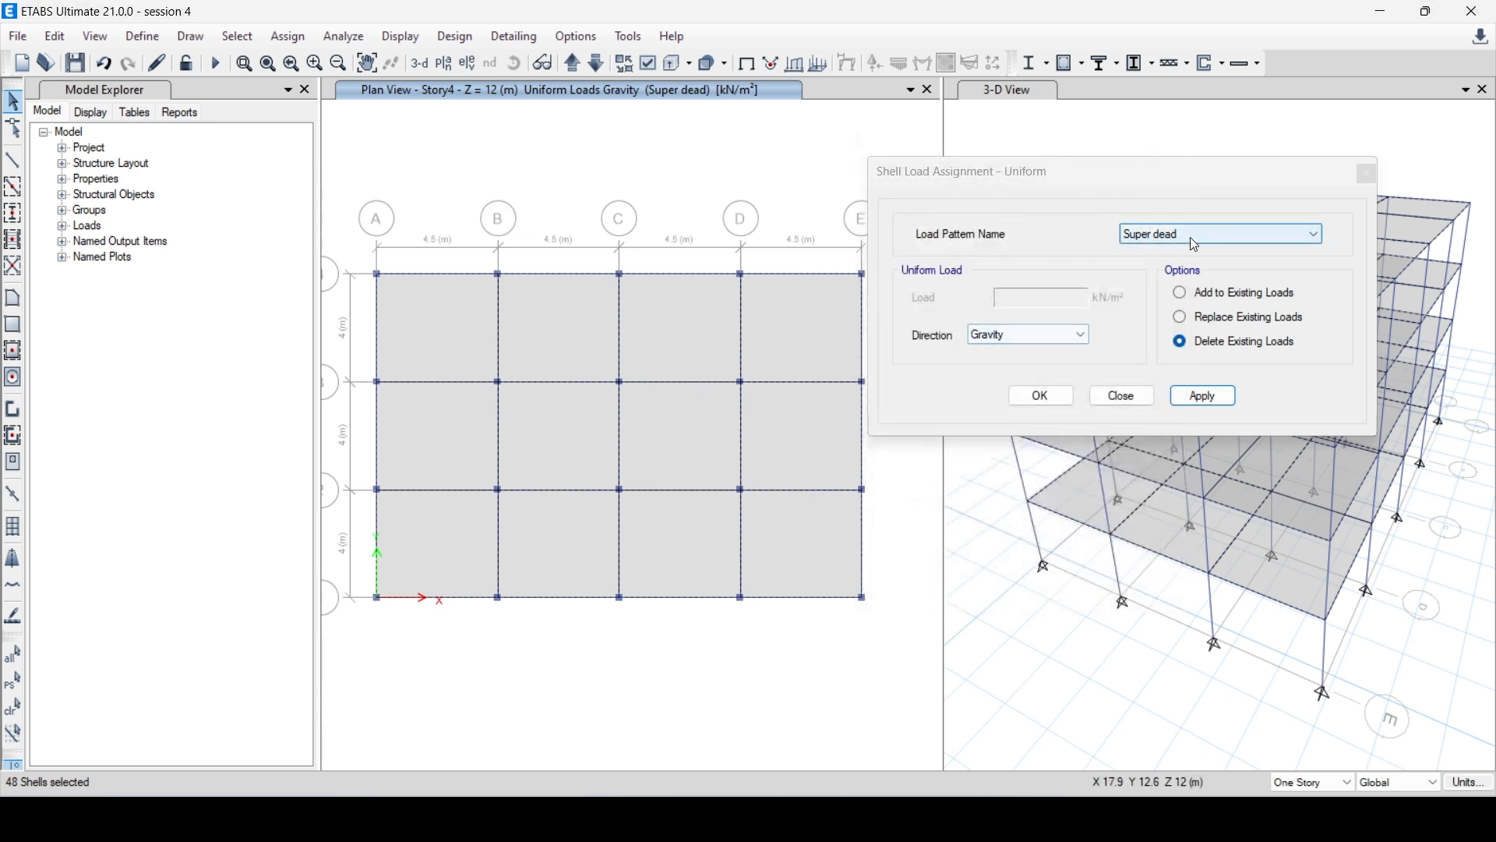
Assign a uniform Super dead load of 2 kN/m² in the gravity direction to the selected slabs, replacing existing loads.
left_click(951, 178)
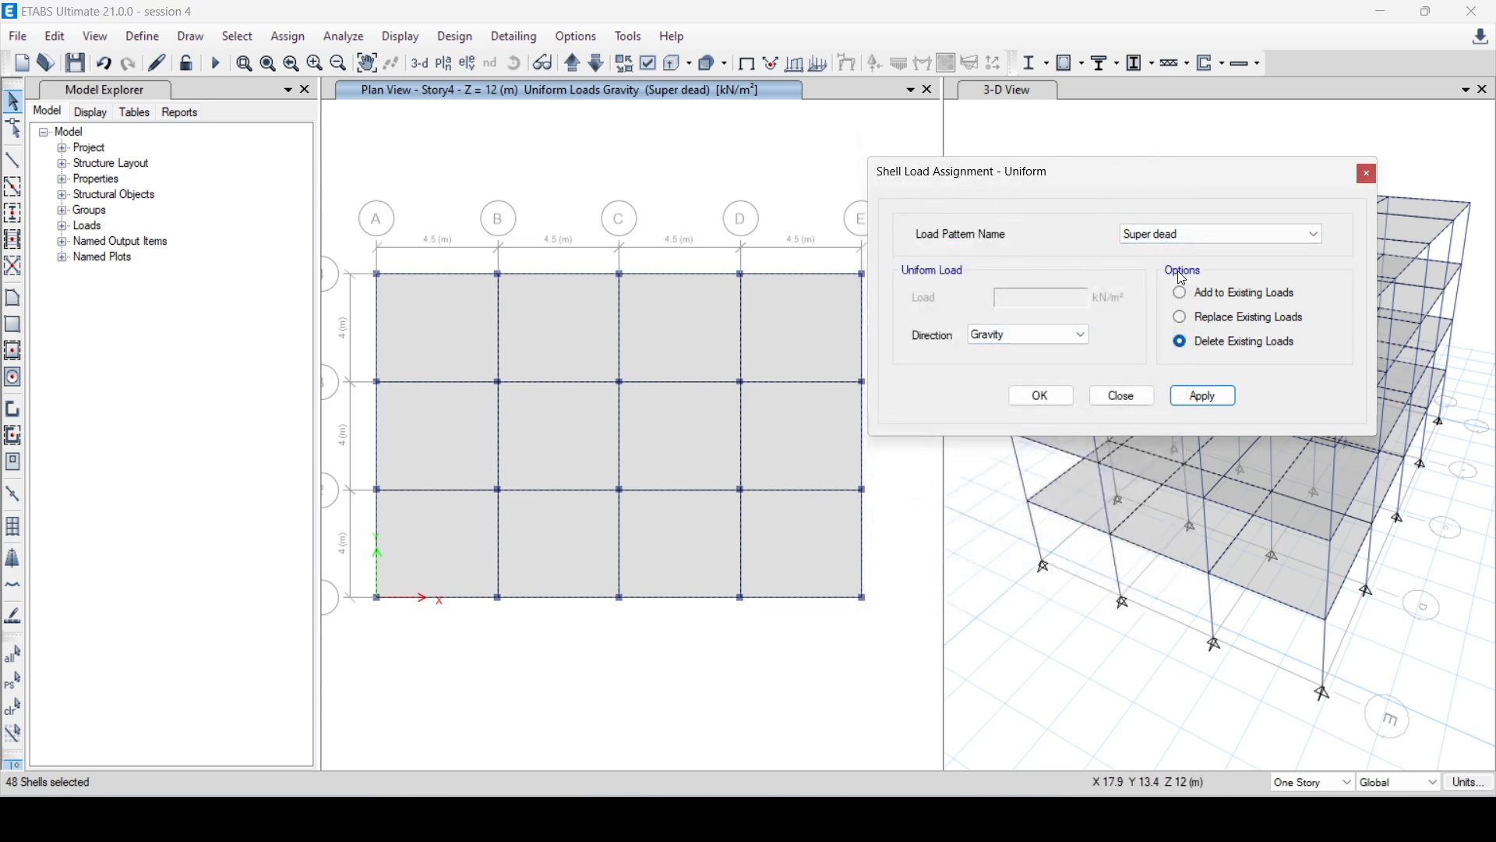
left_click(1181, 295)
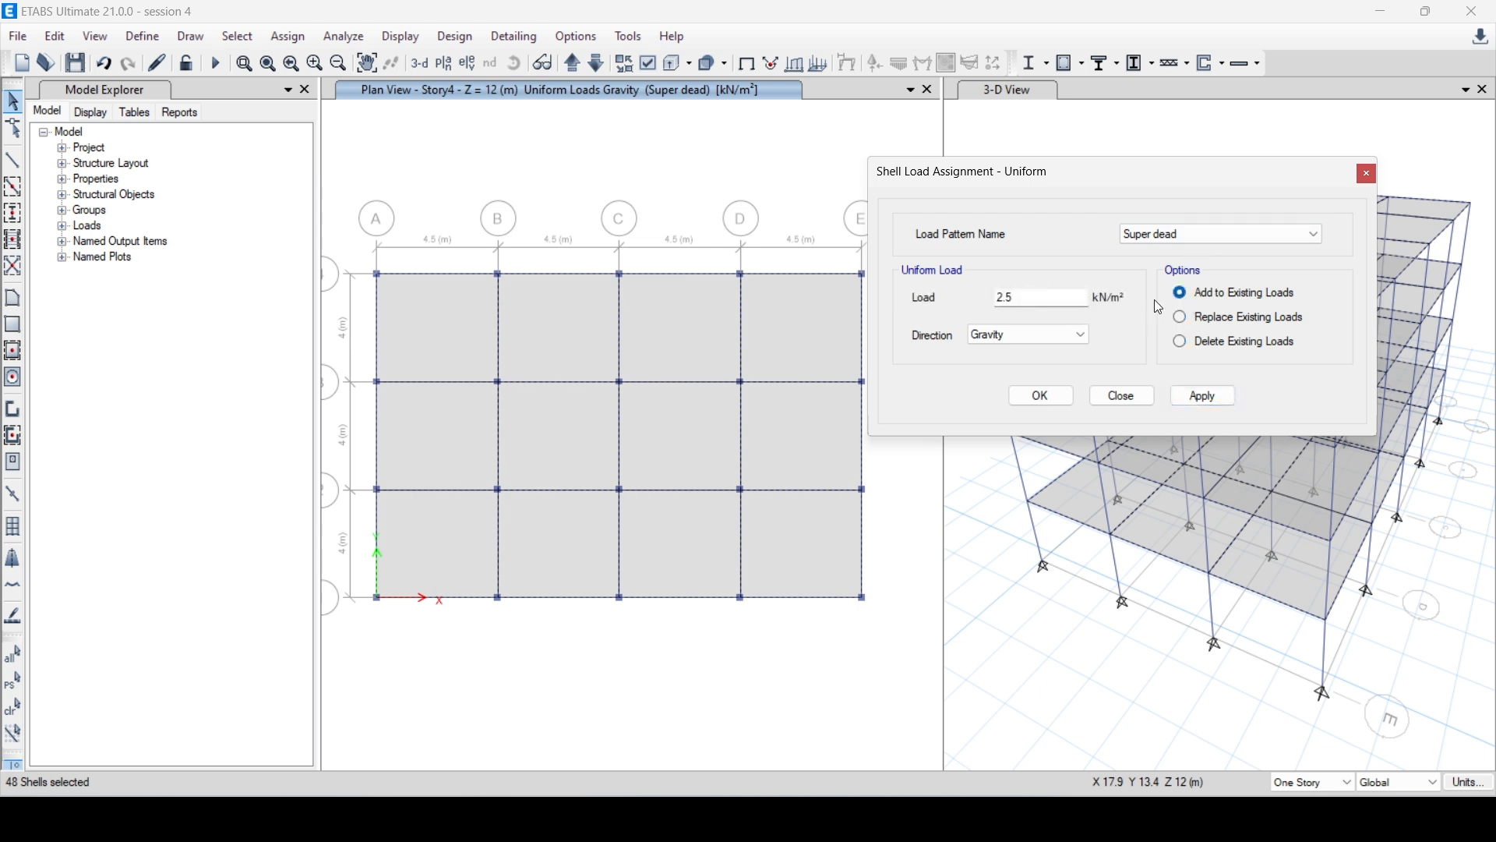
left_click(1181, 320)
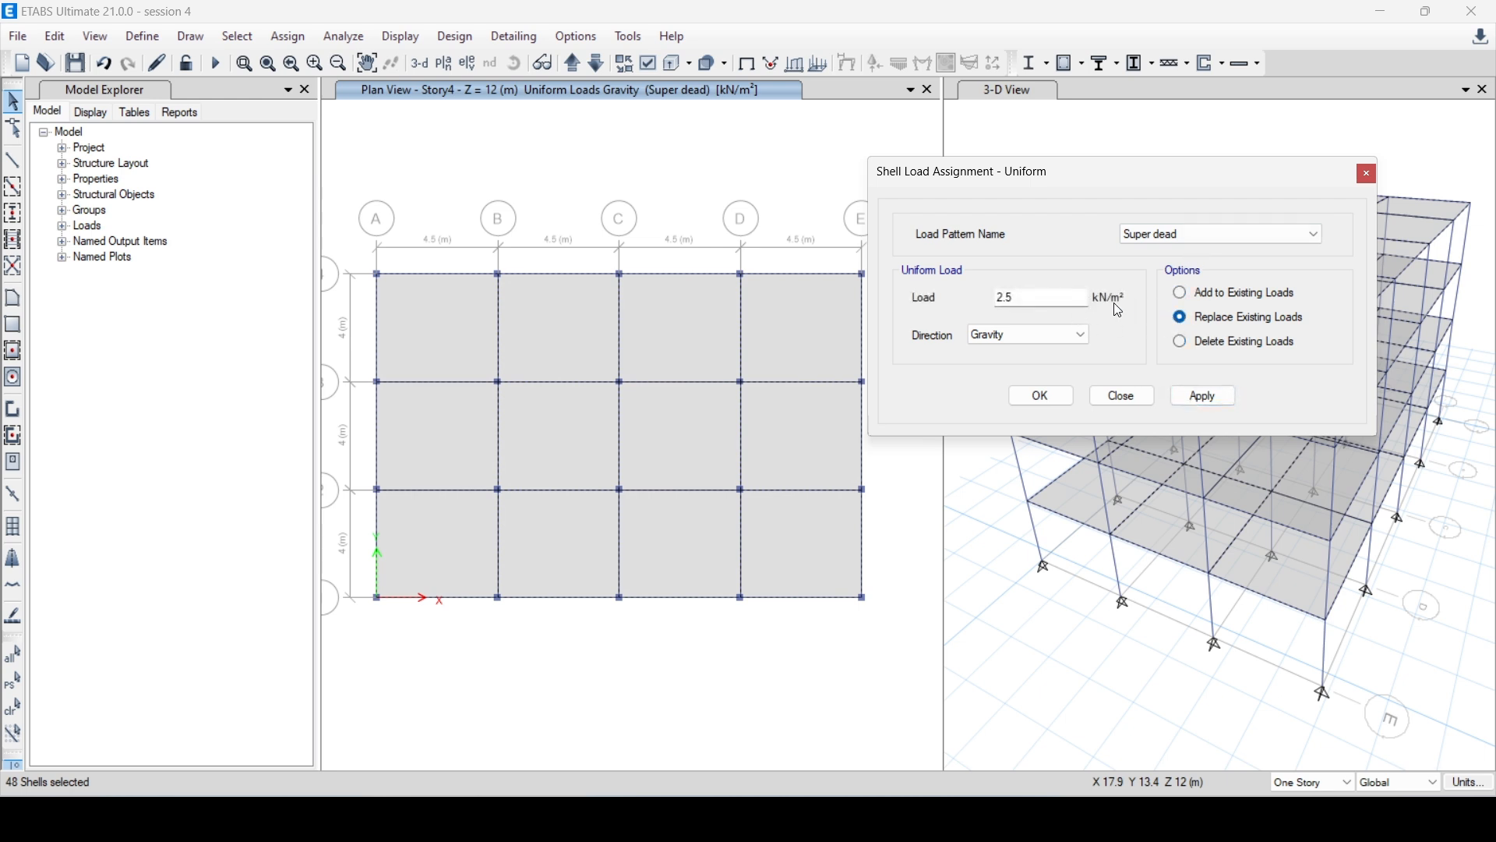
double_click(1031, 304)
type("2")
left_click(1216, 395)
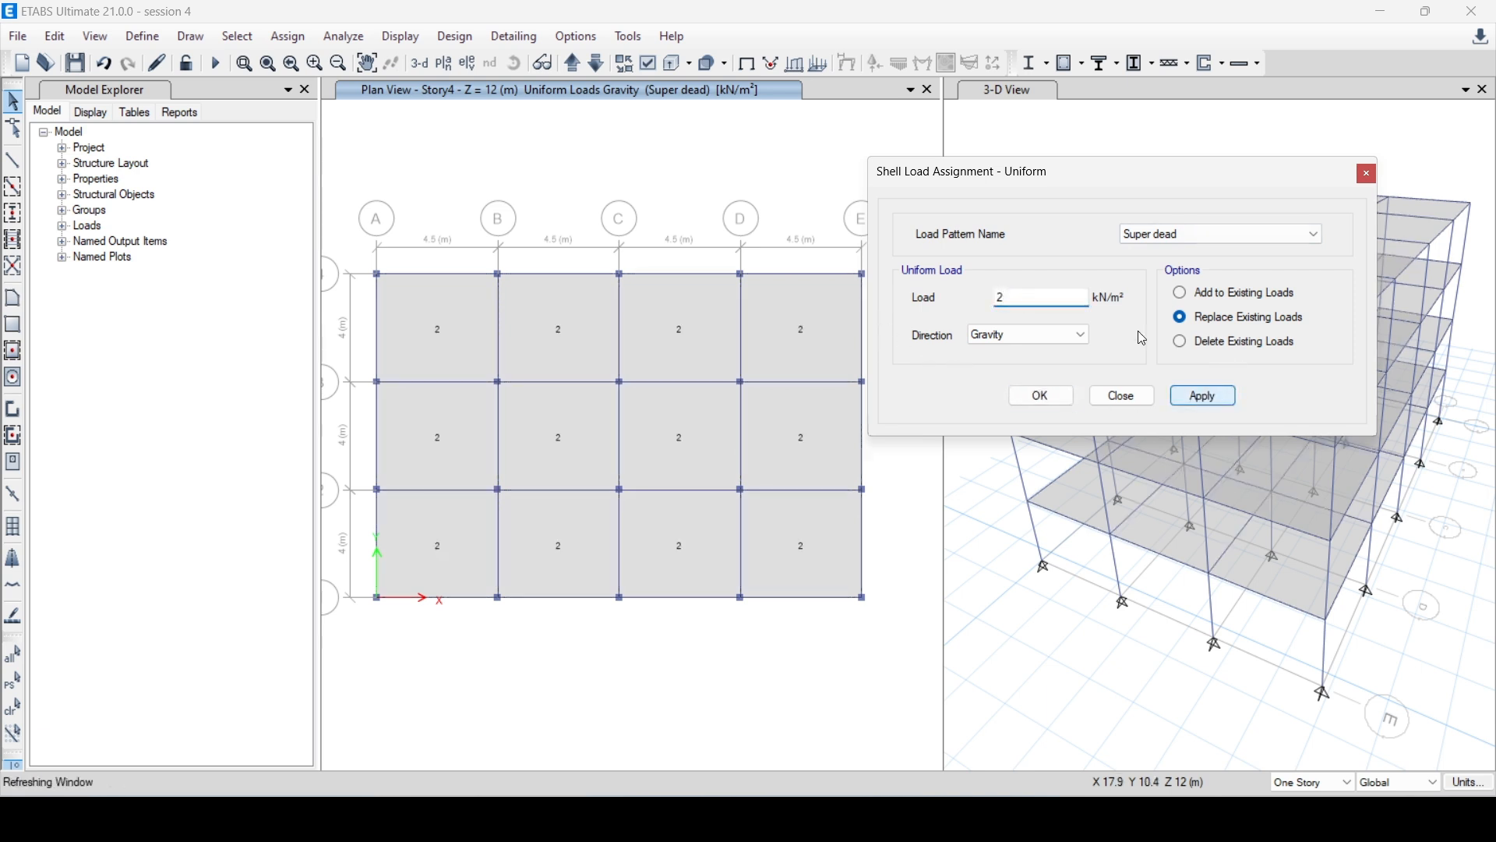
Reselect the same slabs and assign a uniform Live load of 2.5 kN/m², replacing existing loads, and finish the load assignment.
left_click(1169, 234)
left_click(1148, 266)
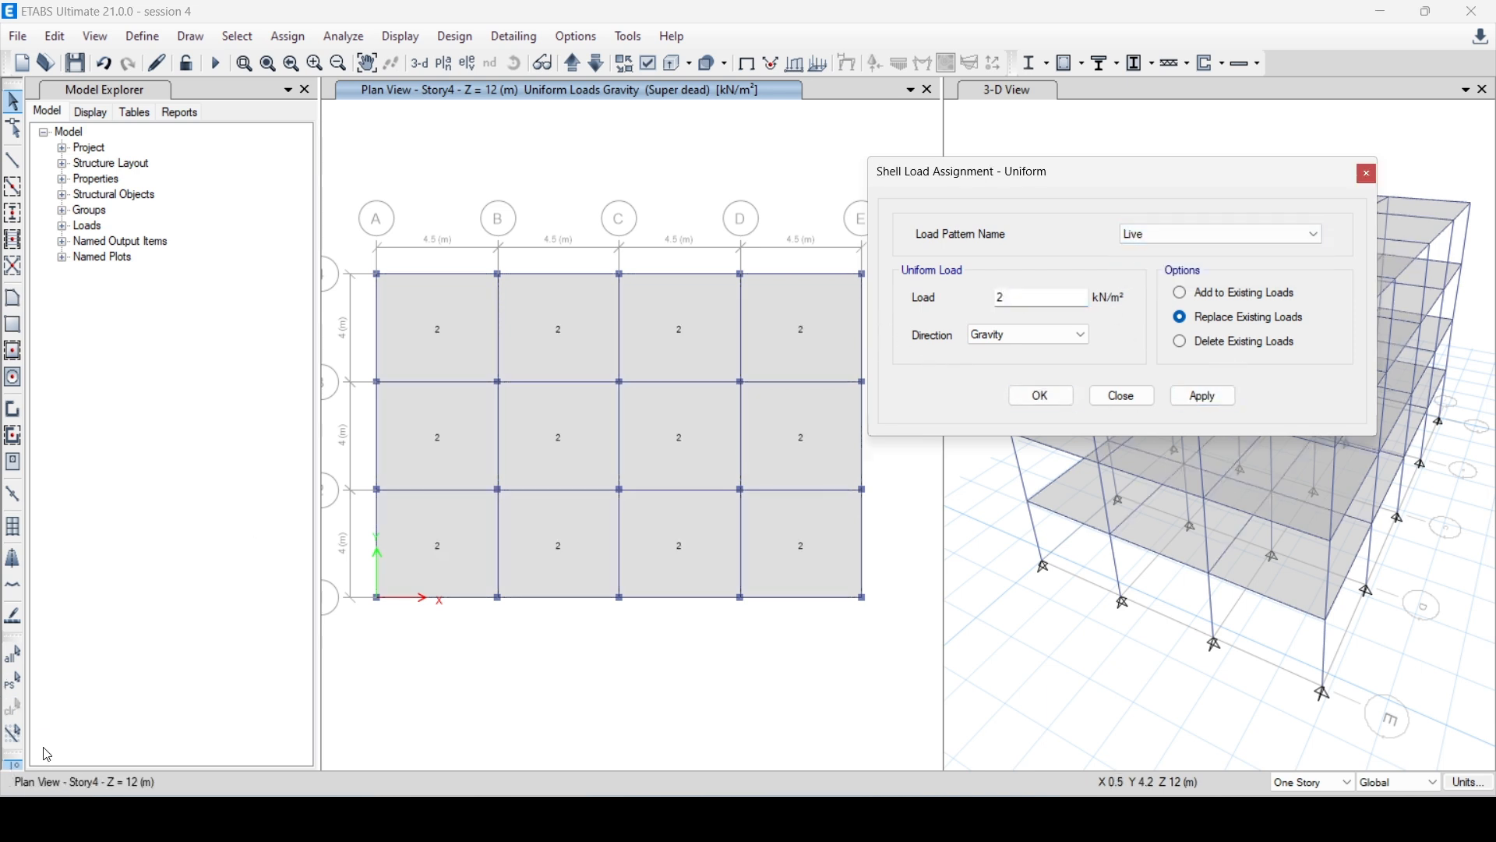
left_click(13, 680)
left_click(1040, 303)
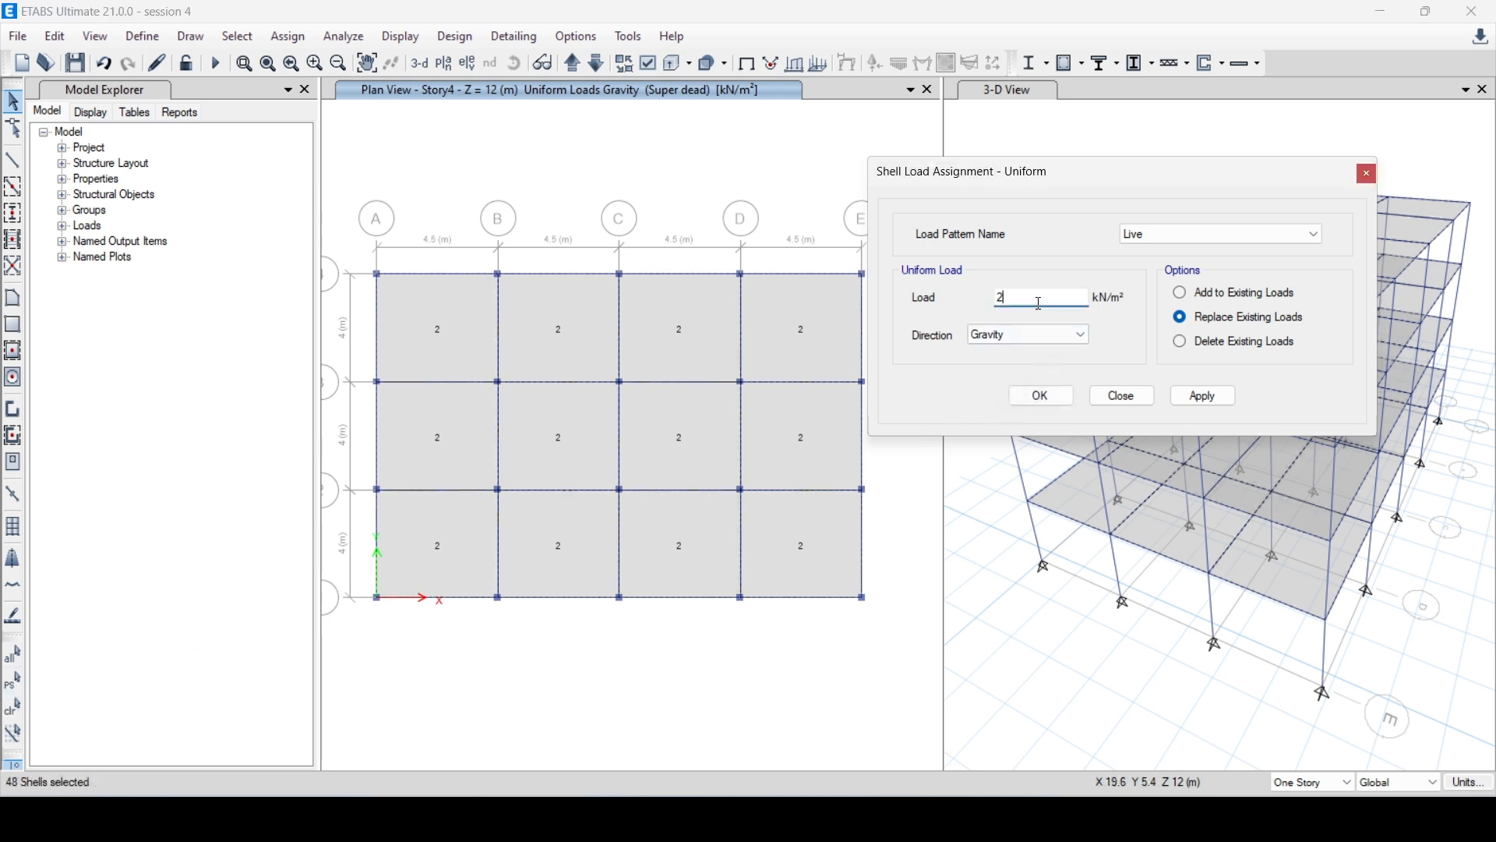
type(".5")
left_click(1176, 398)
left_click(1030, 399)
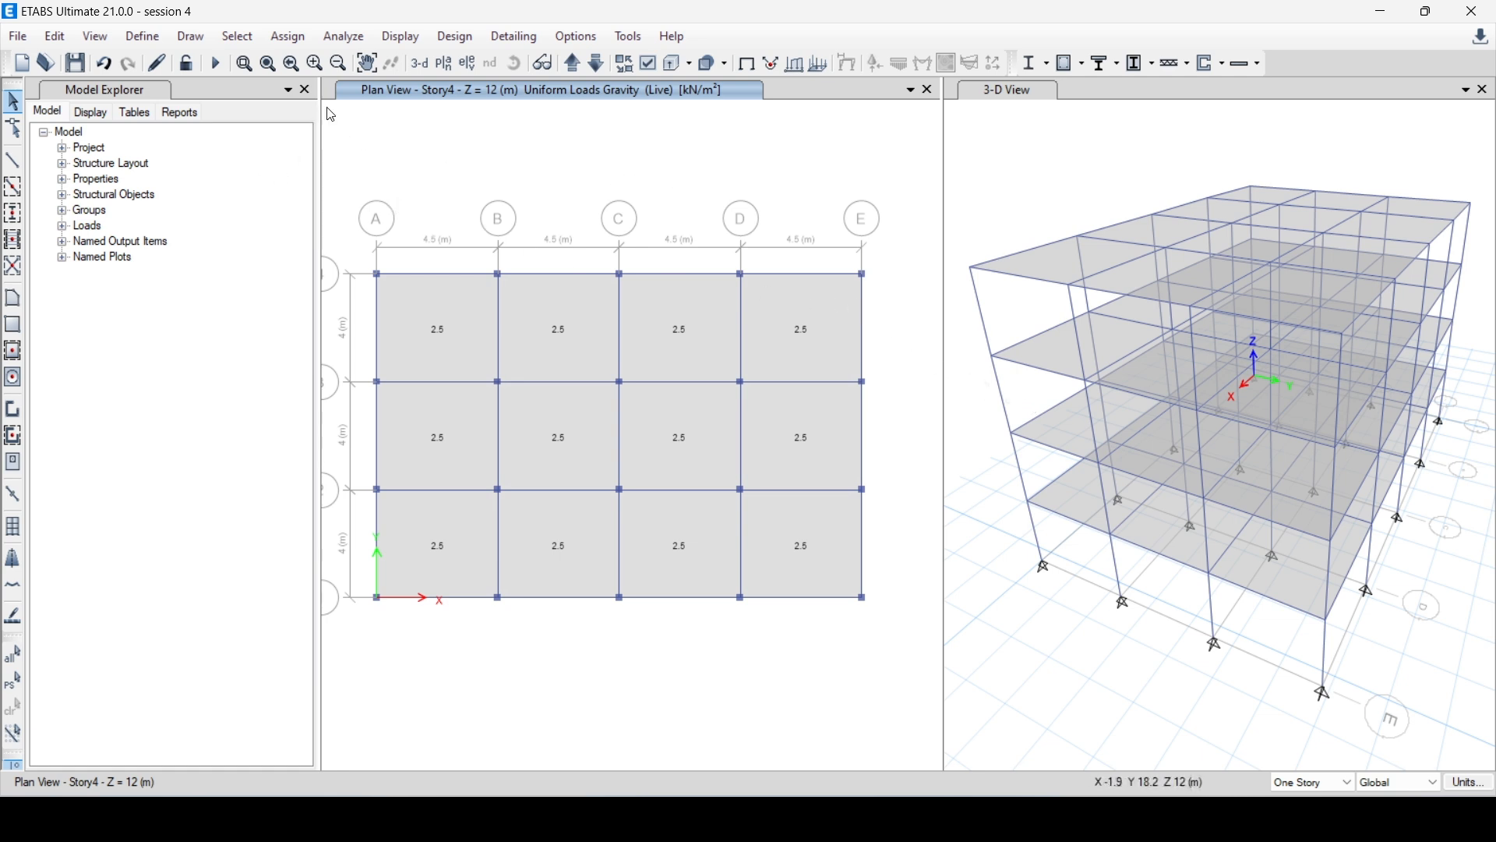
Select all frames in the model that use the beam 250x225 section property.
left_click(243, 39)
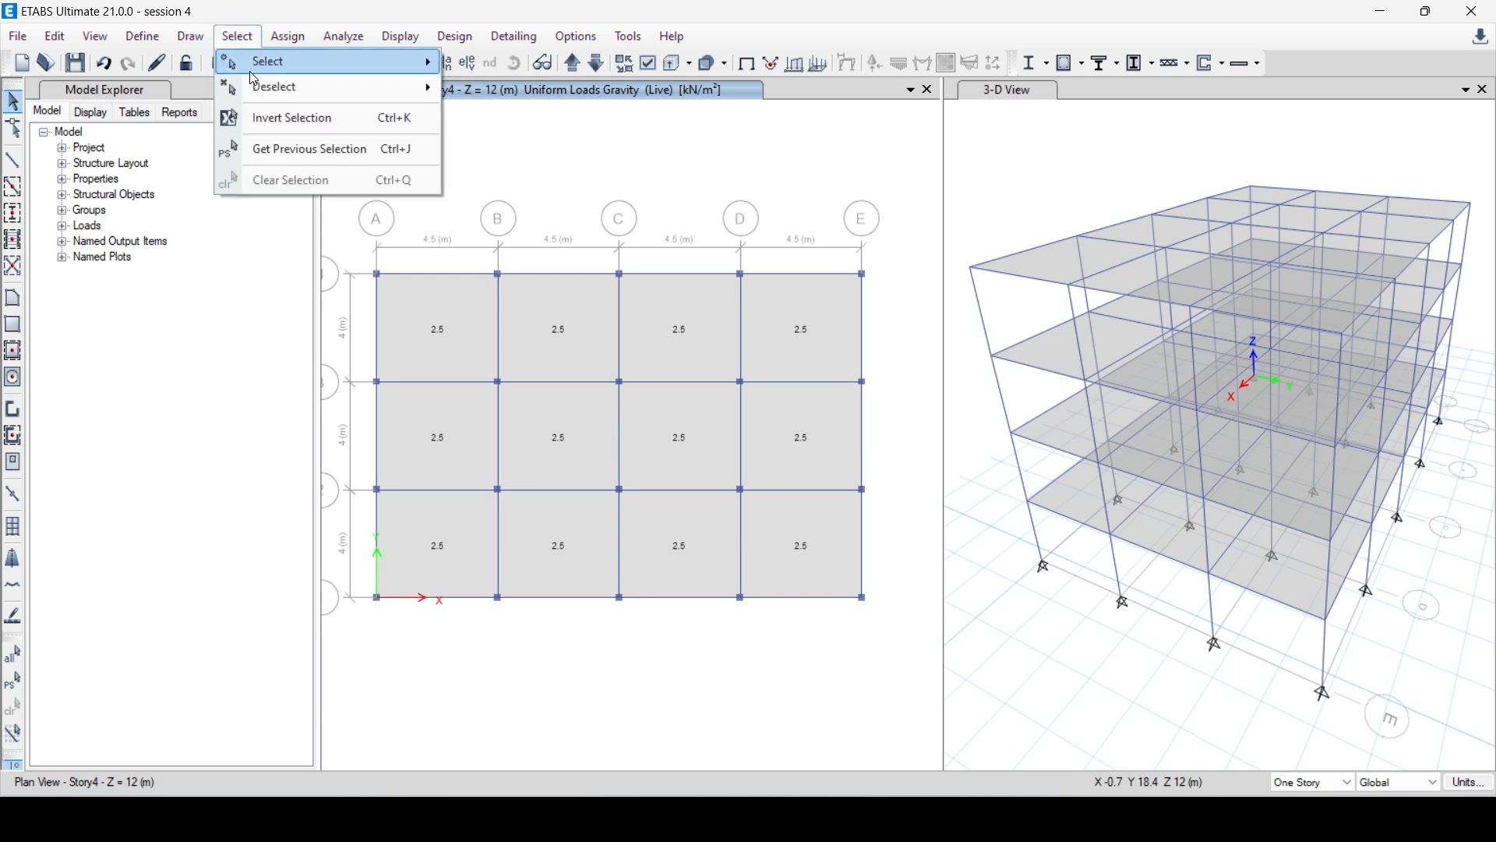
mouse_move(258, 63)
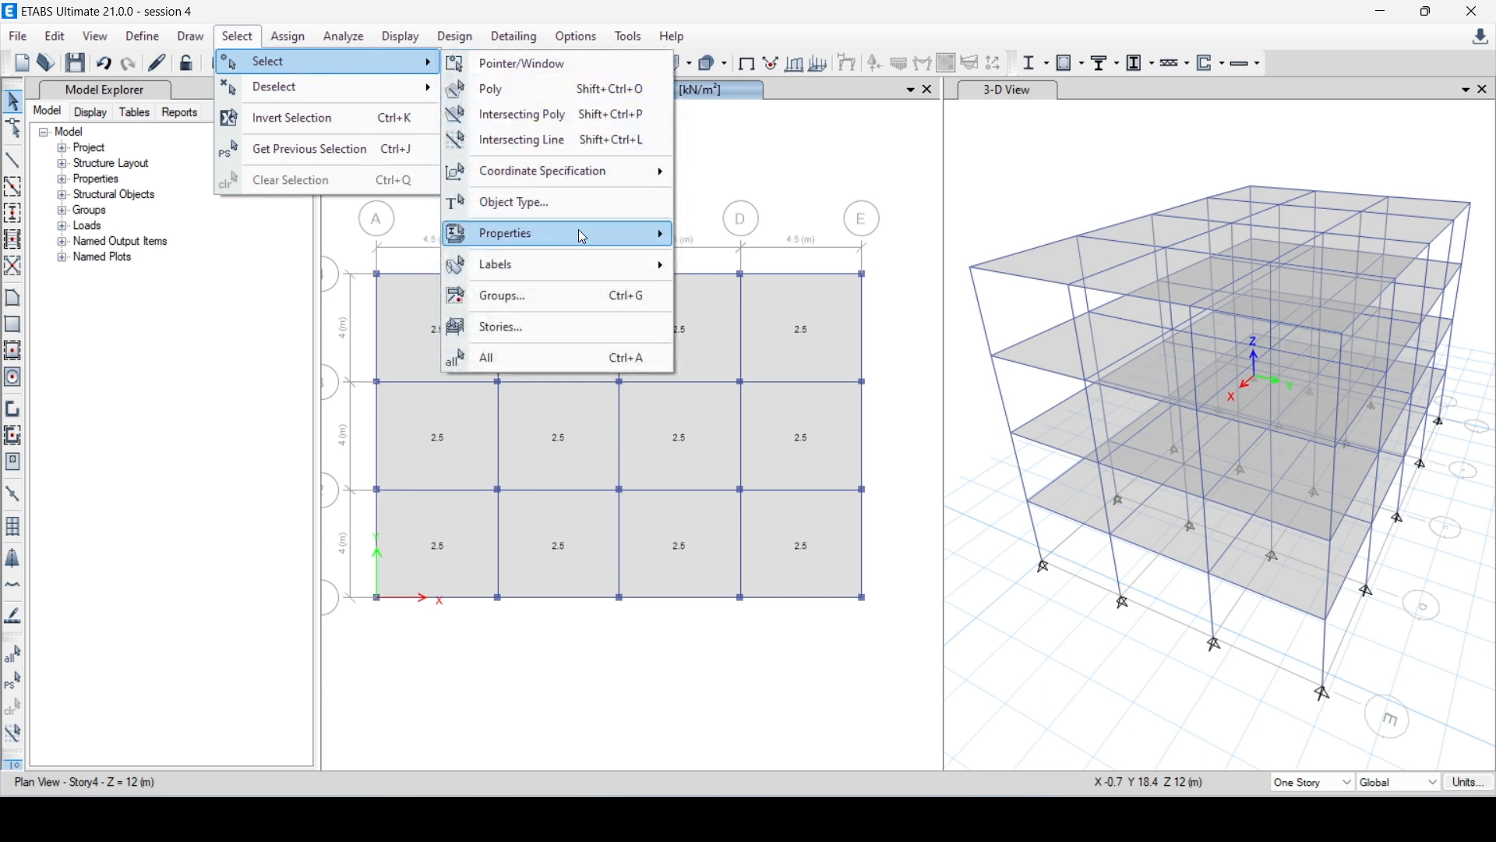
mouse_move(579, 230)
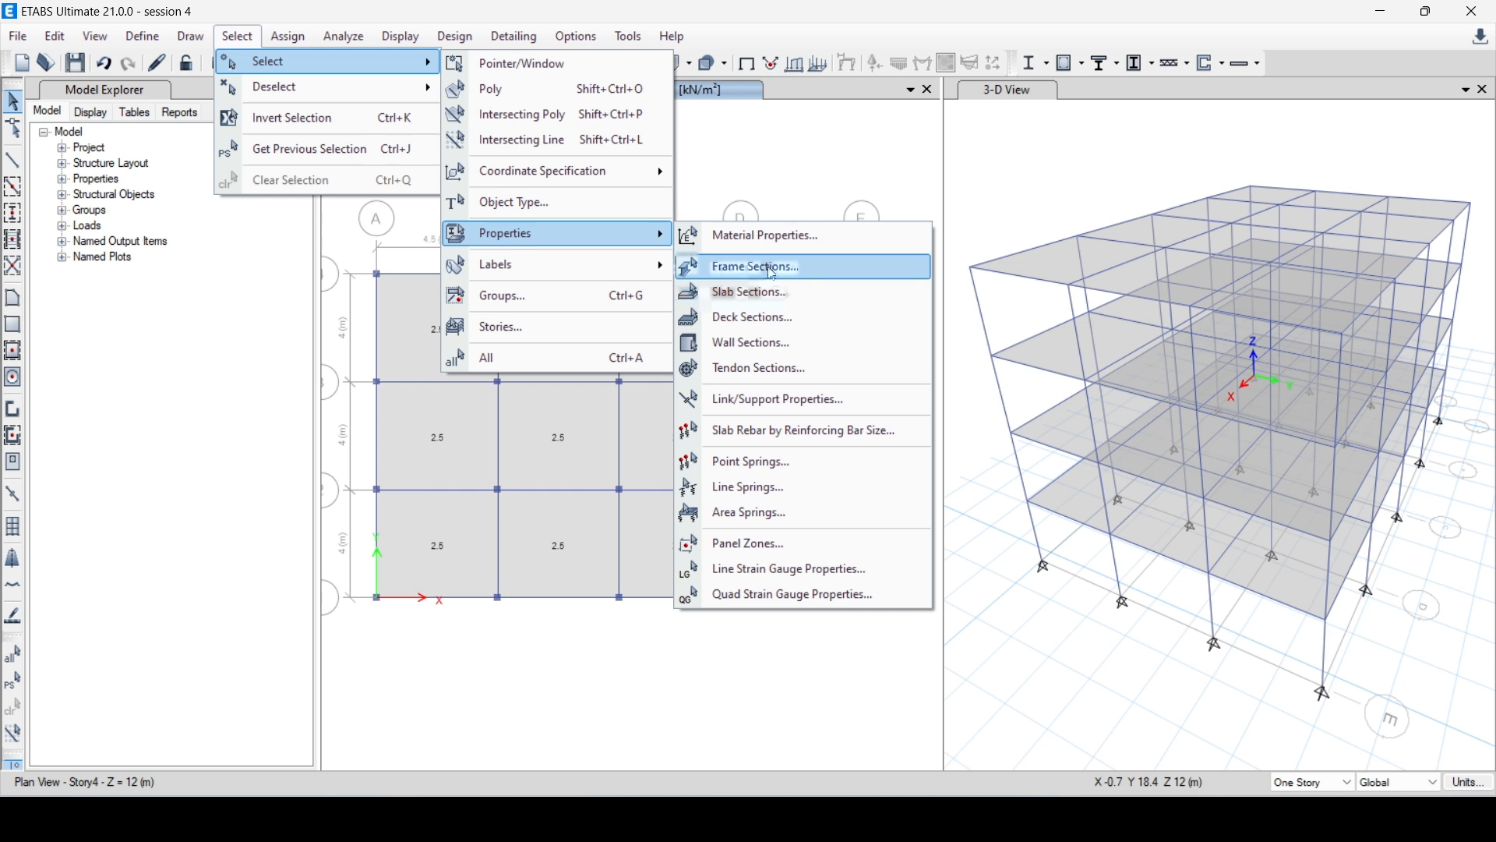
left_click(752, 267)
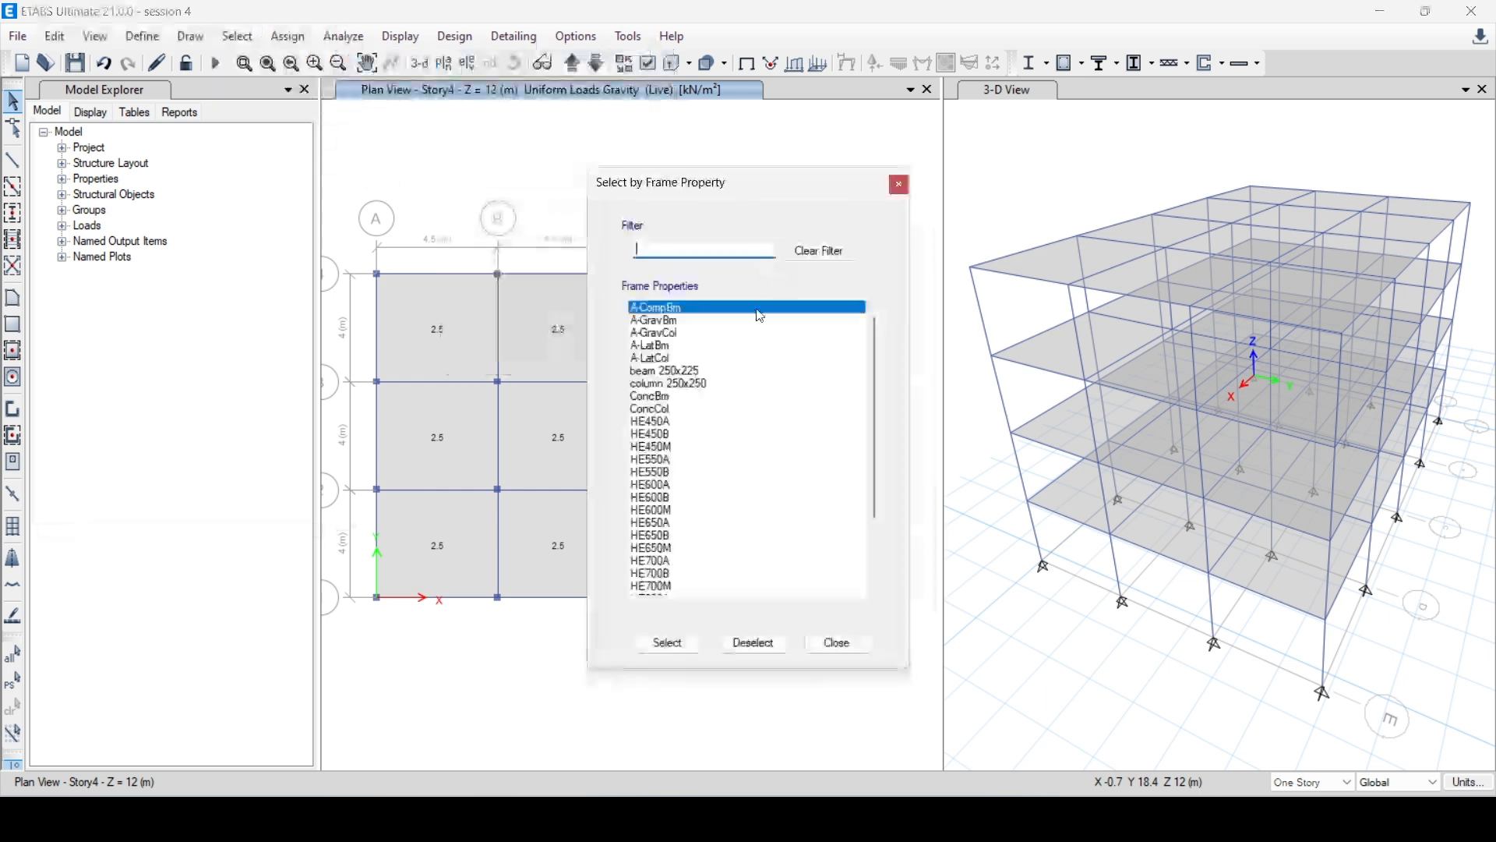
left_click(675, 372)
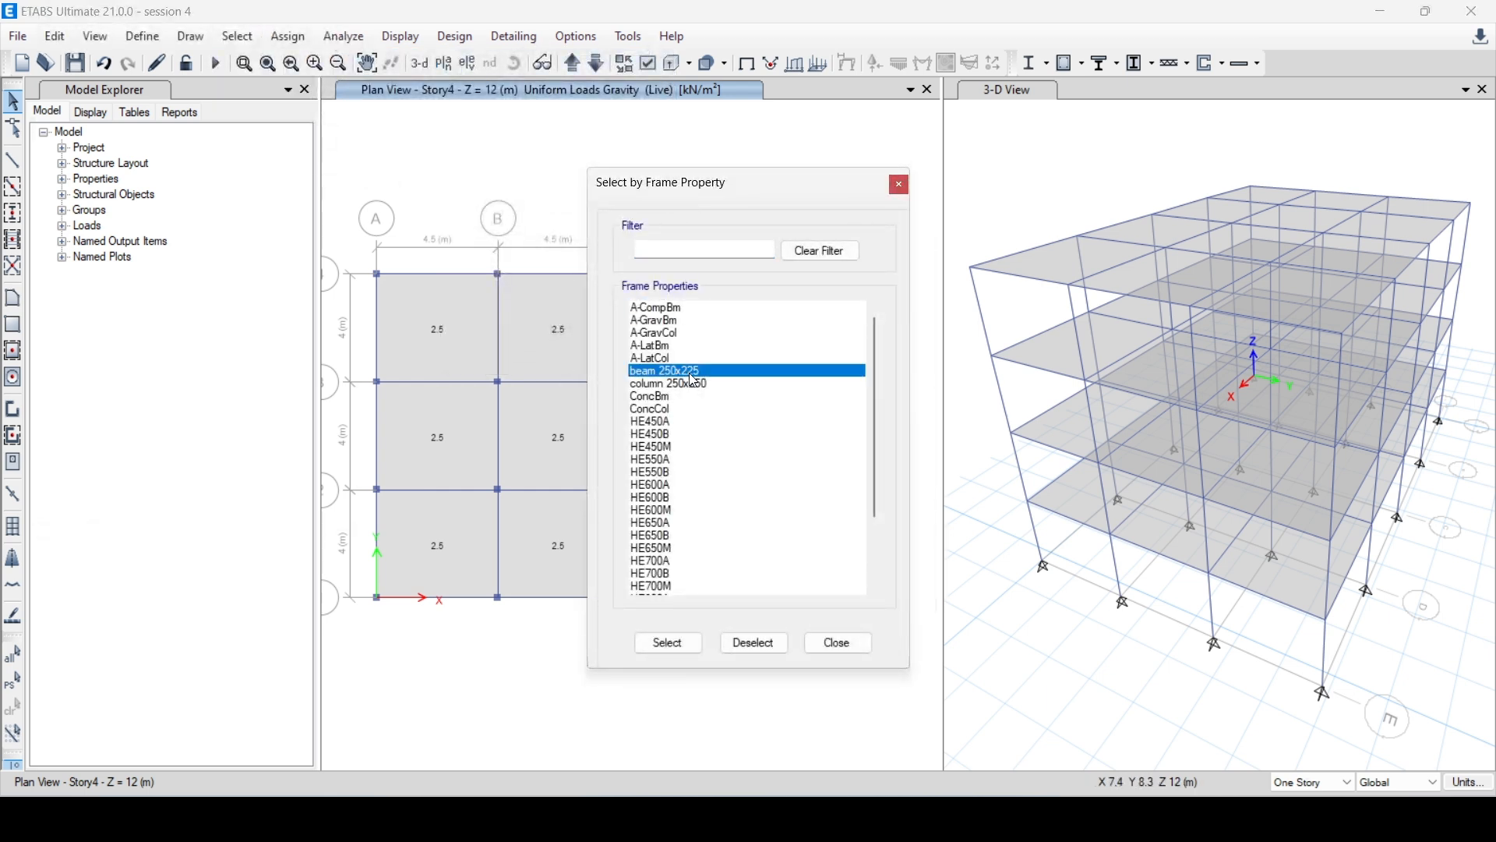
left_click(667, 642)
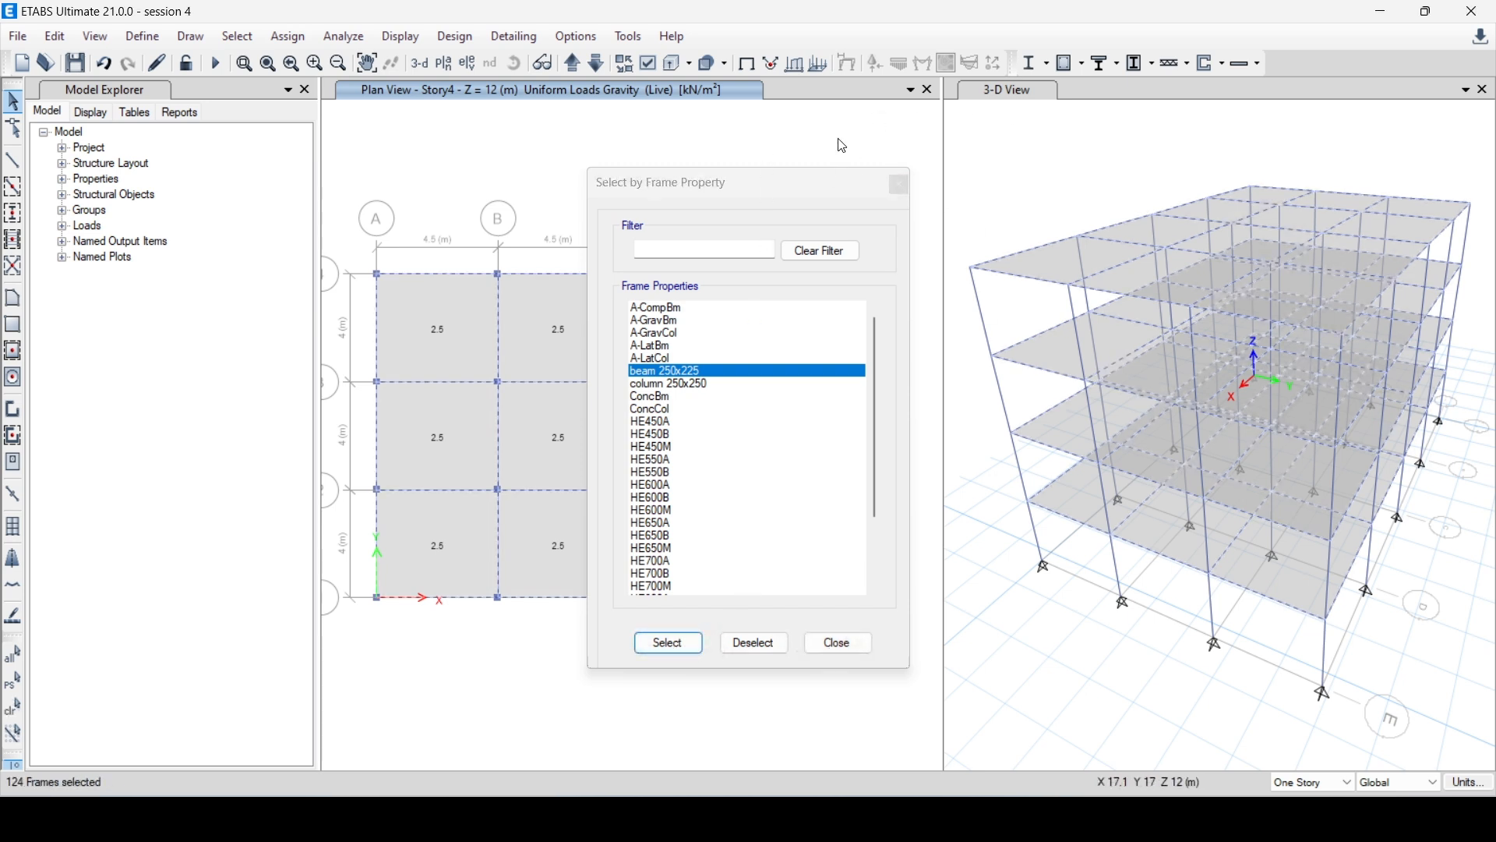
left_click(900, 184)
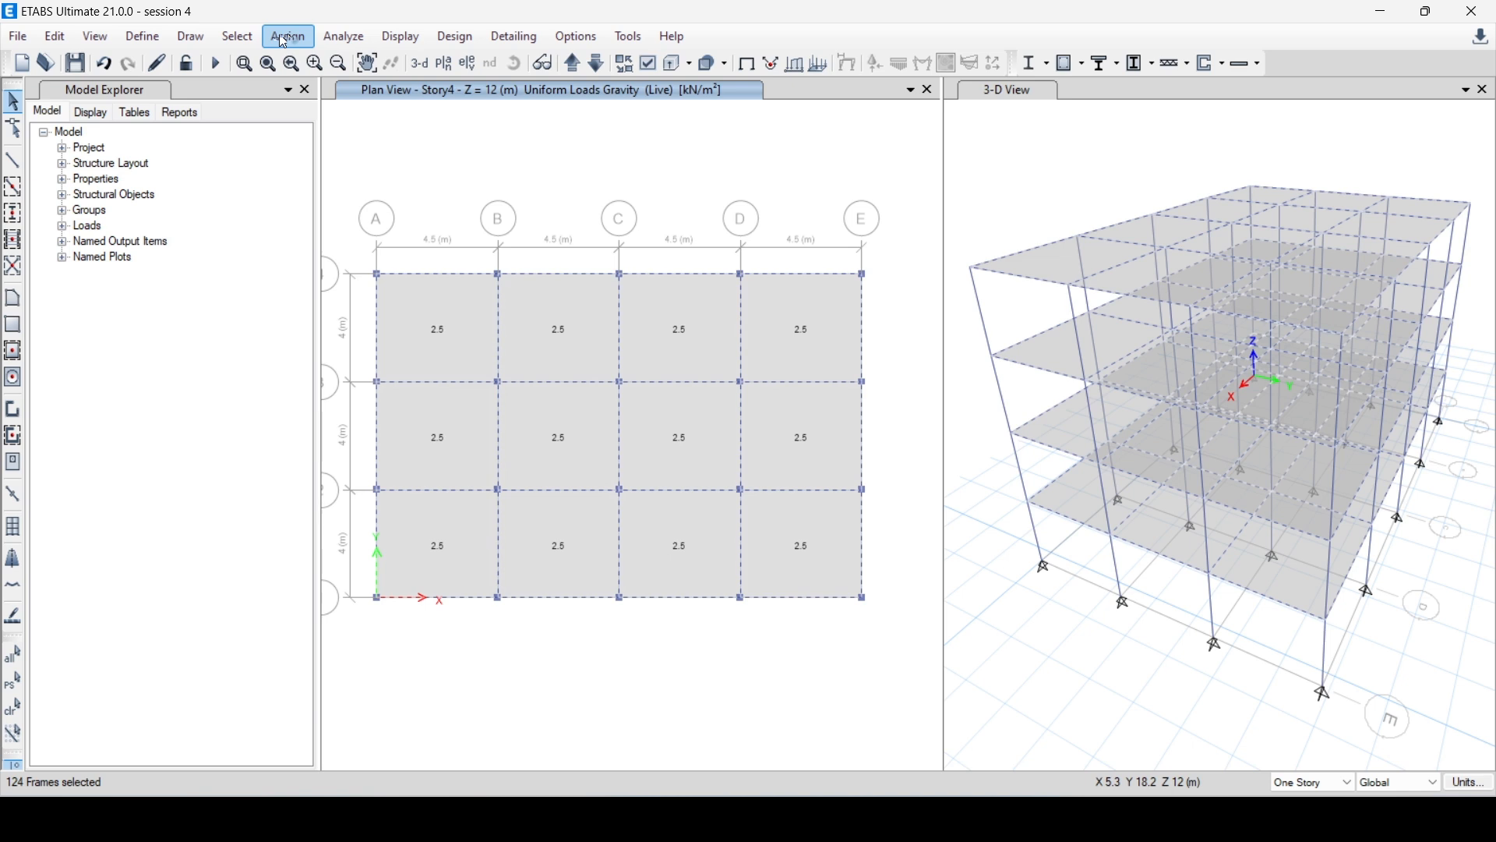
left_click(287, 37)
mouse_move(417, 227)
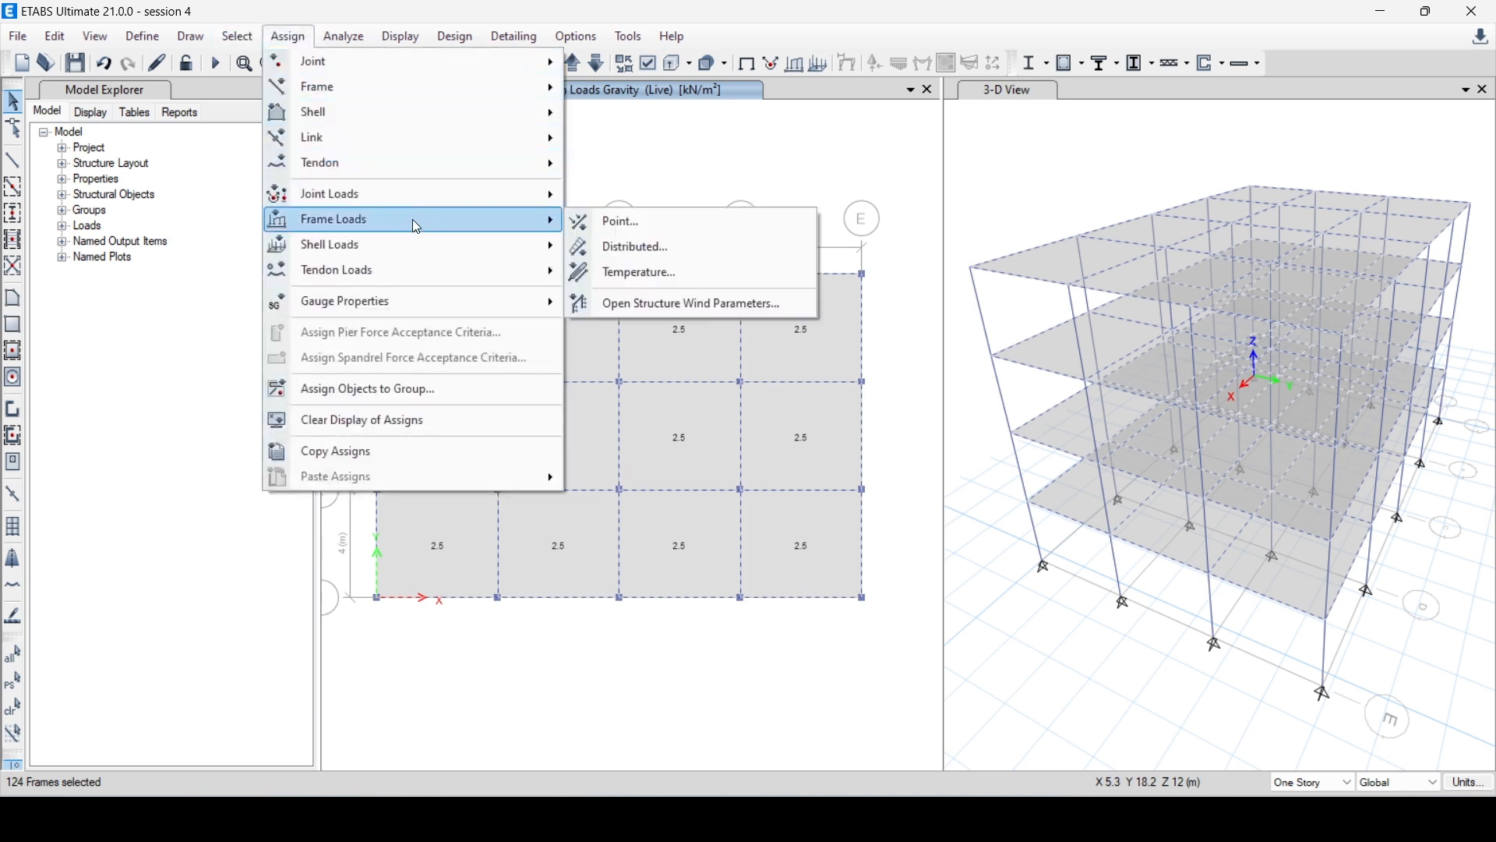
left_click(655, 248)
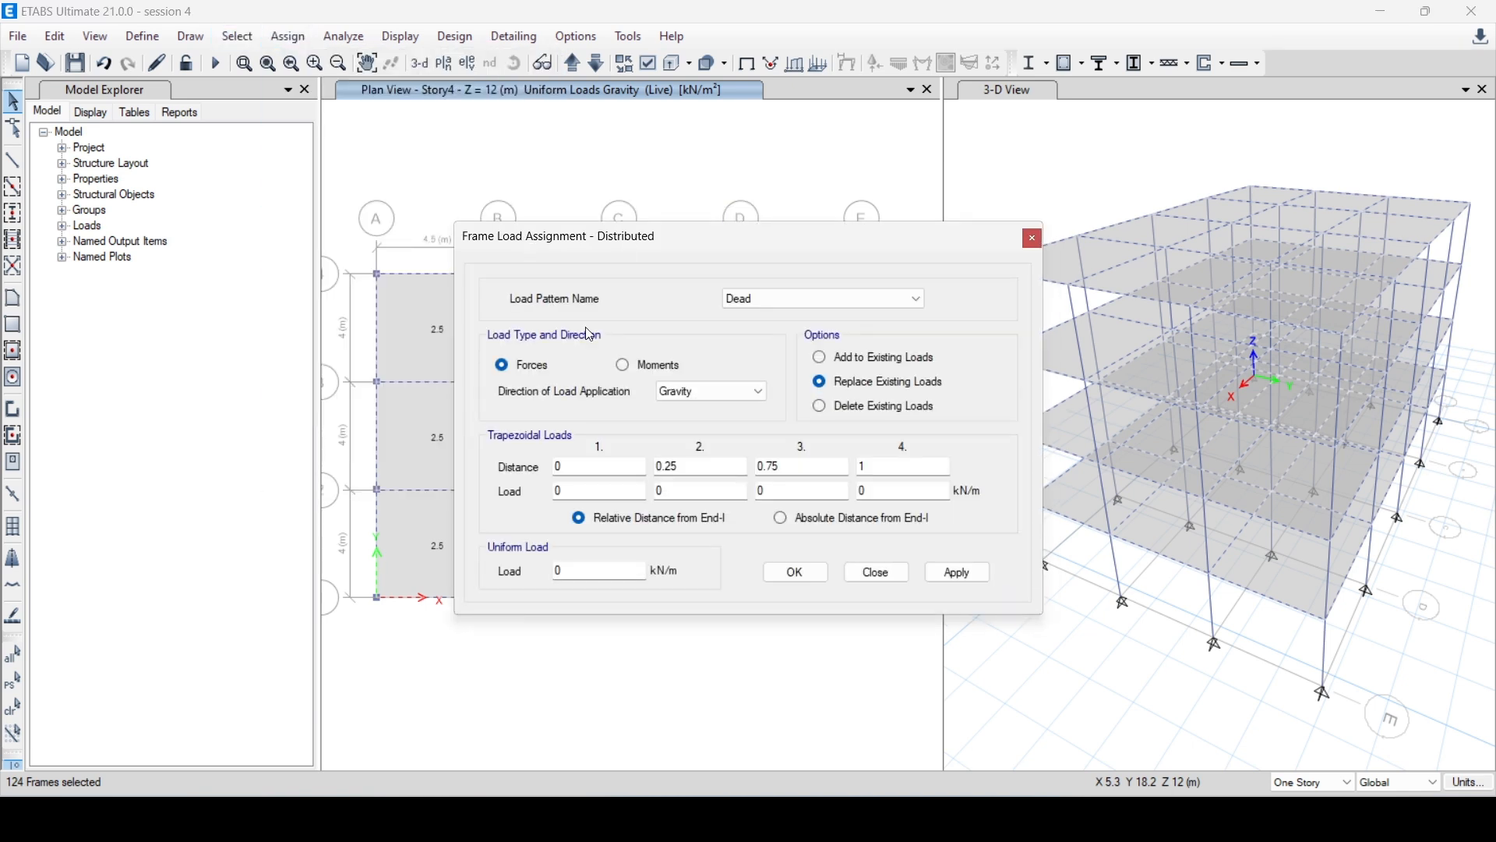
left_click(787, 301)
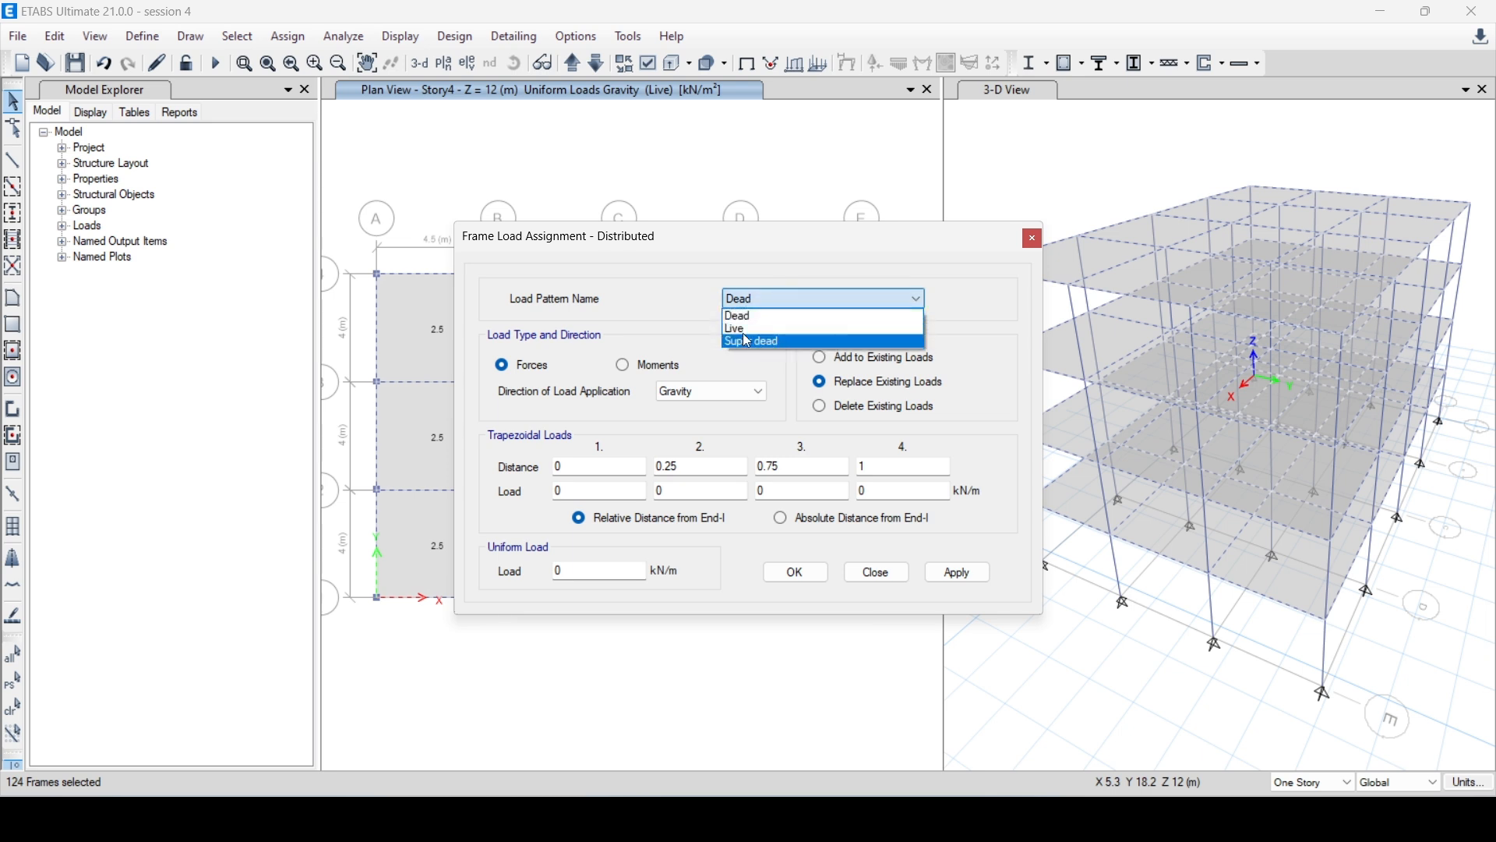
left_click(1033, 239)
left_click(1033, 238)
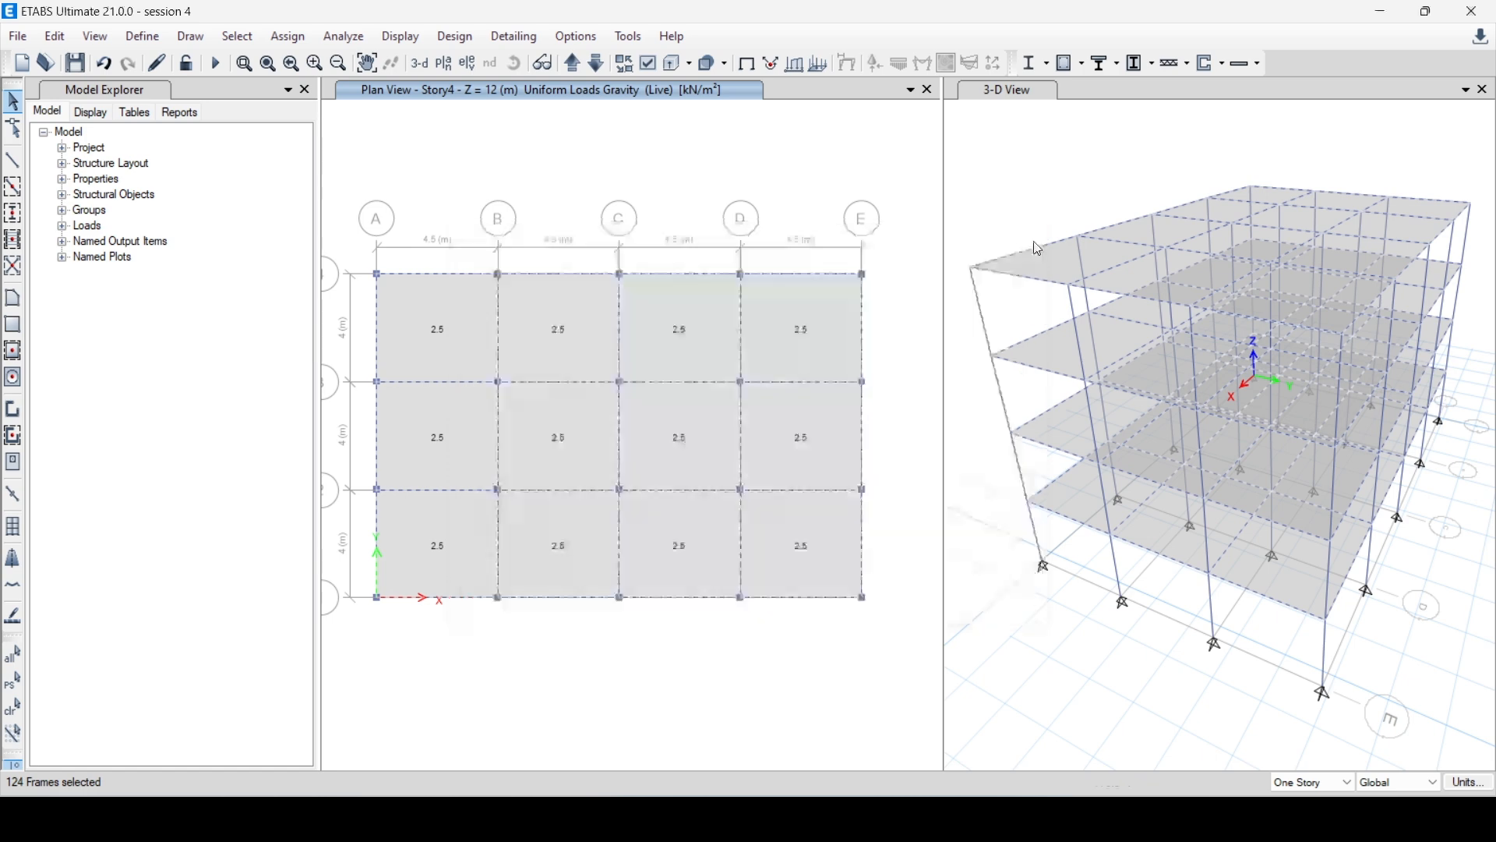
Define a new load pattern named wall with type Dead and a self weight multiplier of 1.
left_click(143, 37)
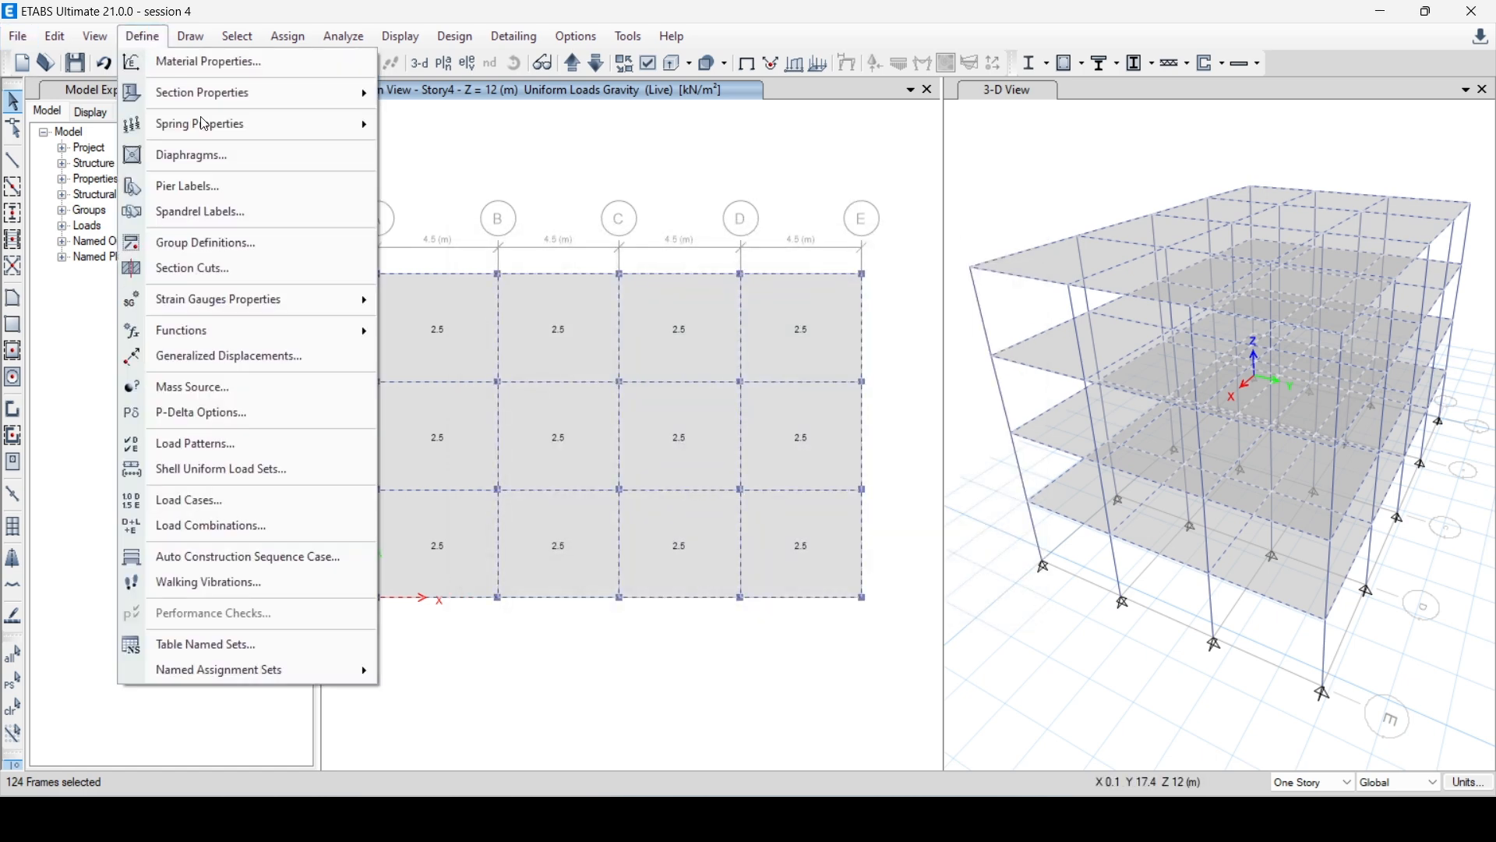
left_click(215, 440)
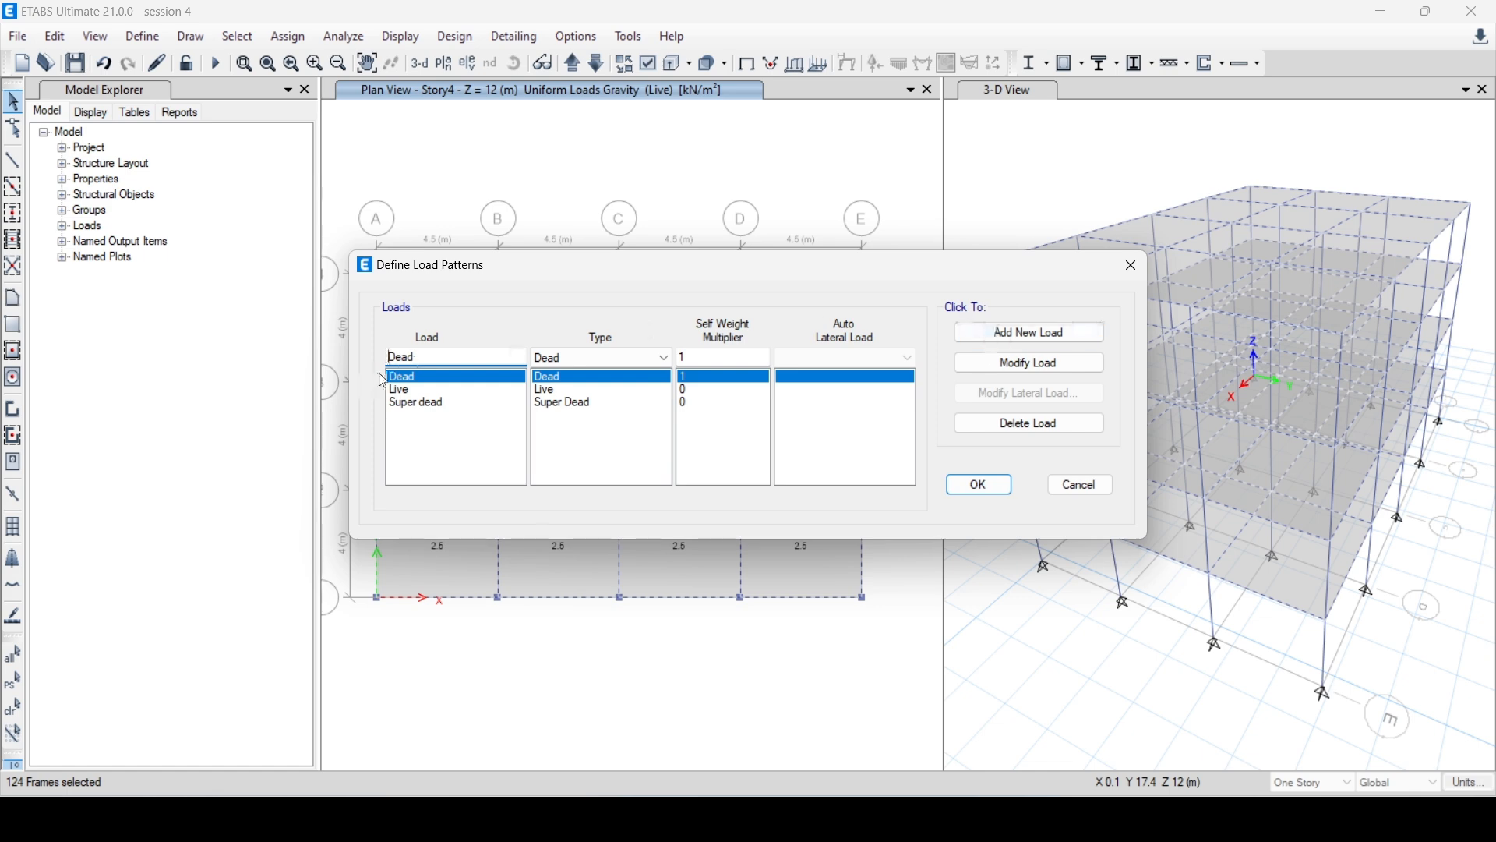
left_click_drag(424, 358, 341, 358)
type("wall")
left_click(993, 335)
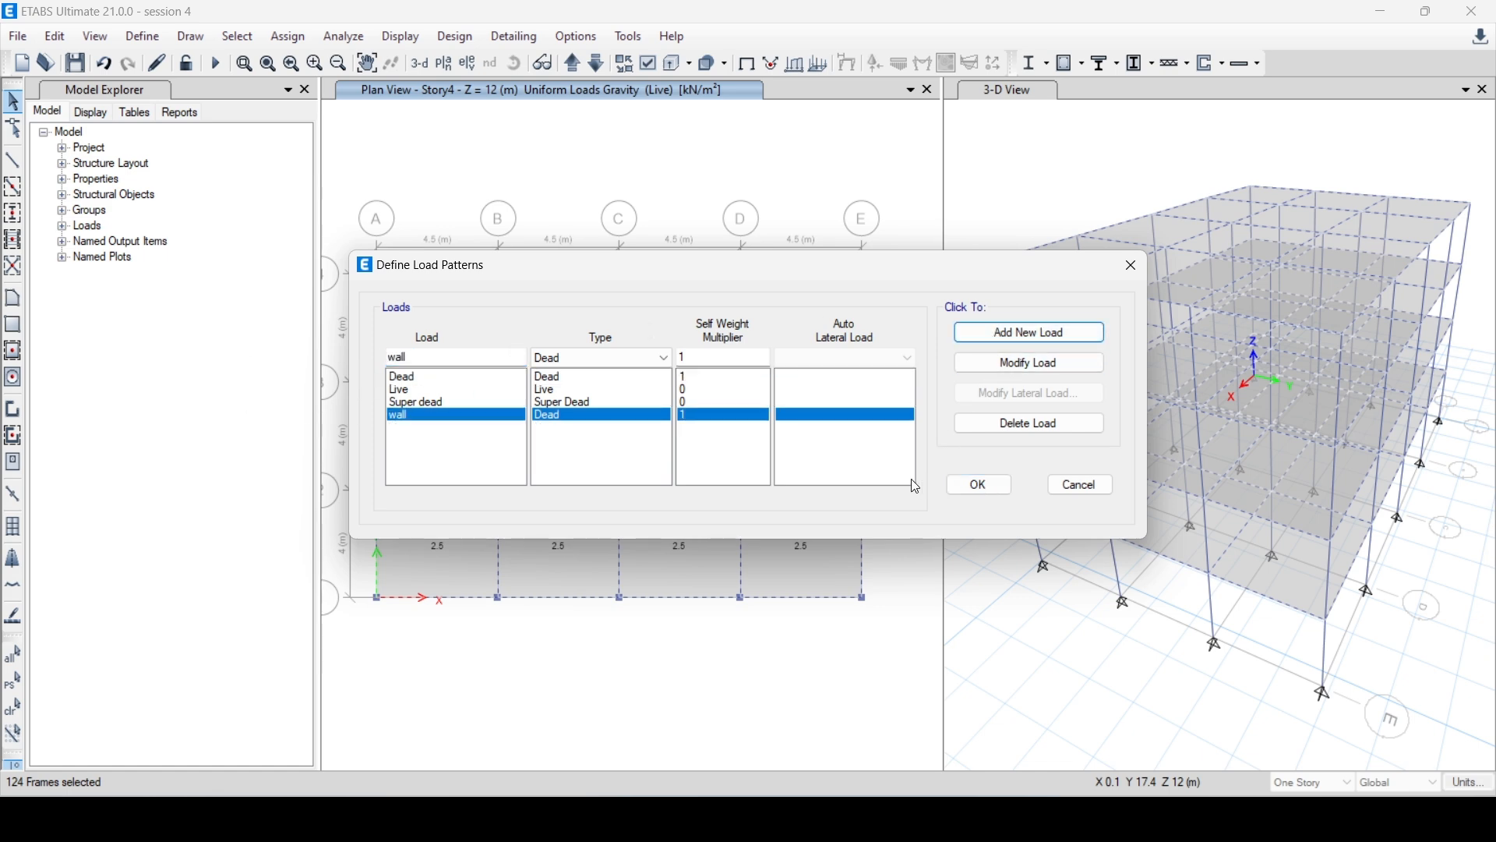
left_click(980, 484)
Assign a uniform distributed wall load of 12 kN/m in the gravity direction to the selected beams, replacing existing loads.
left_click(289, 37)
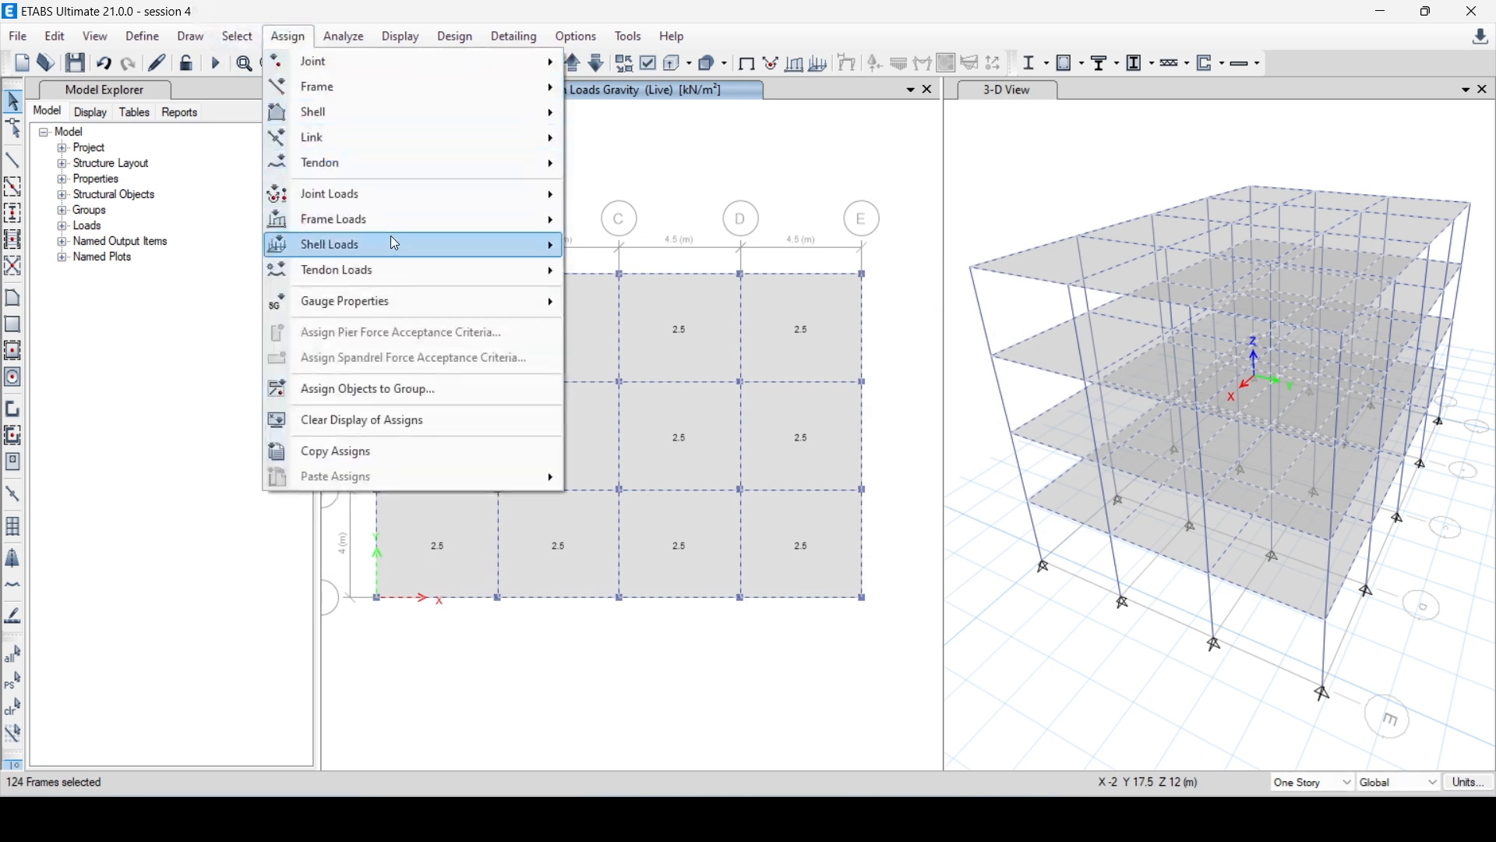
mouse_move(402, 226)
left_click(644, 246)
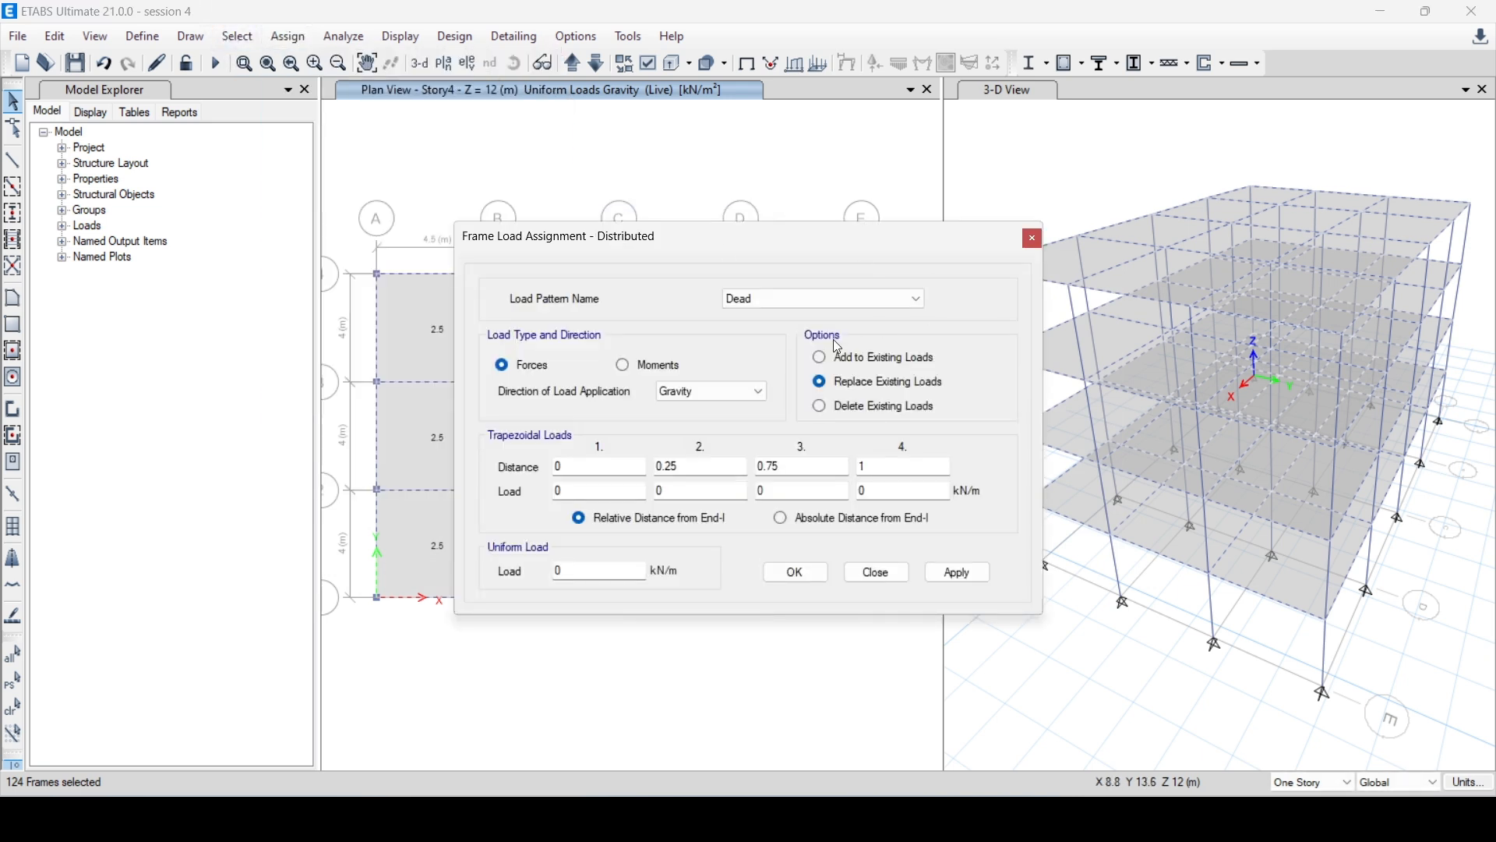
left_click(789, 299)
left_click(773, 354)
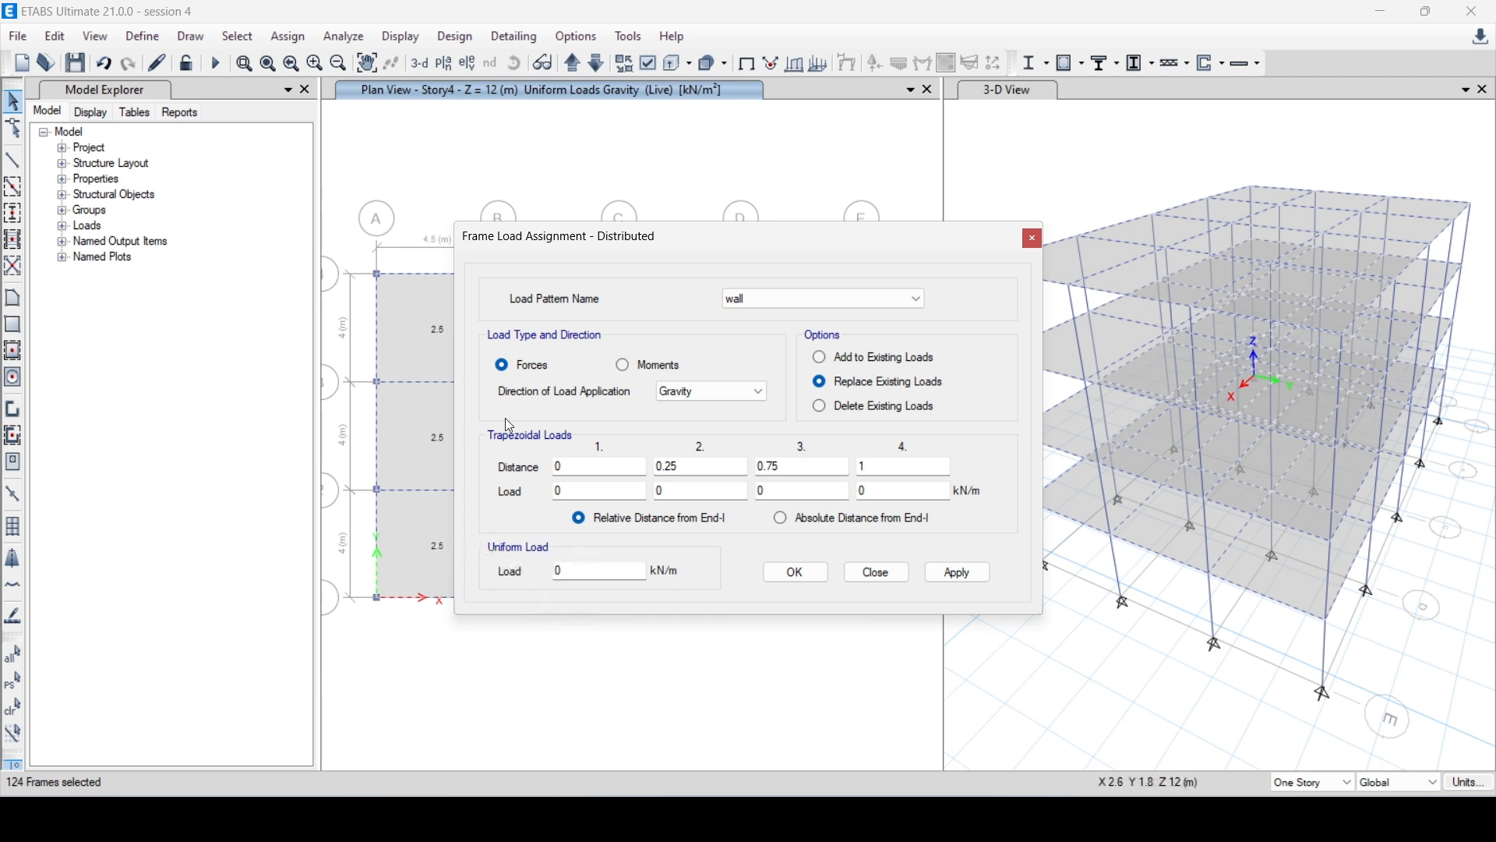
double_click(575, 569)
type("12")
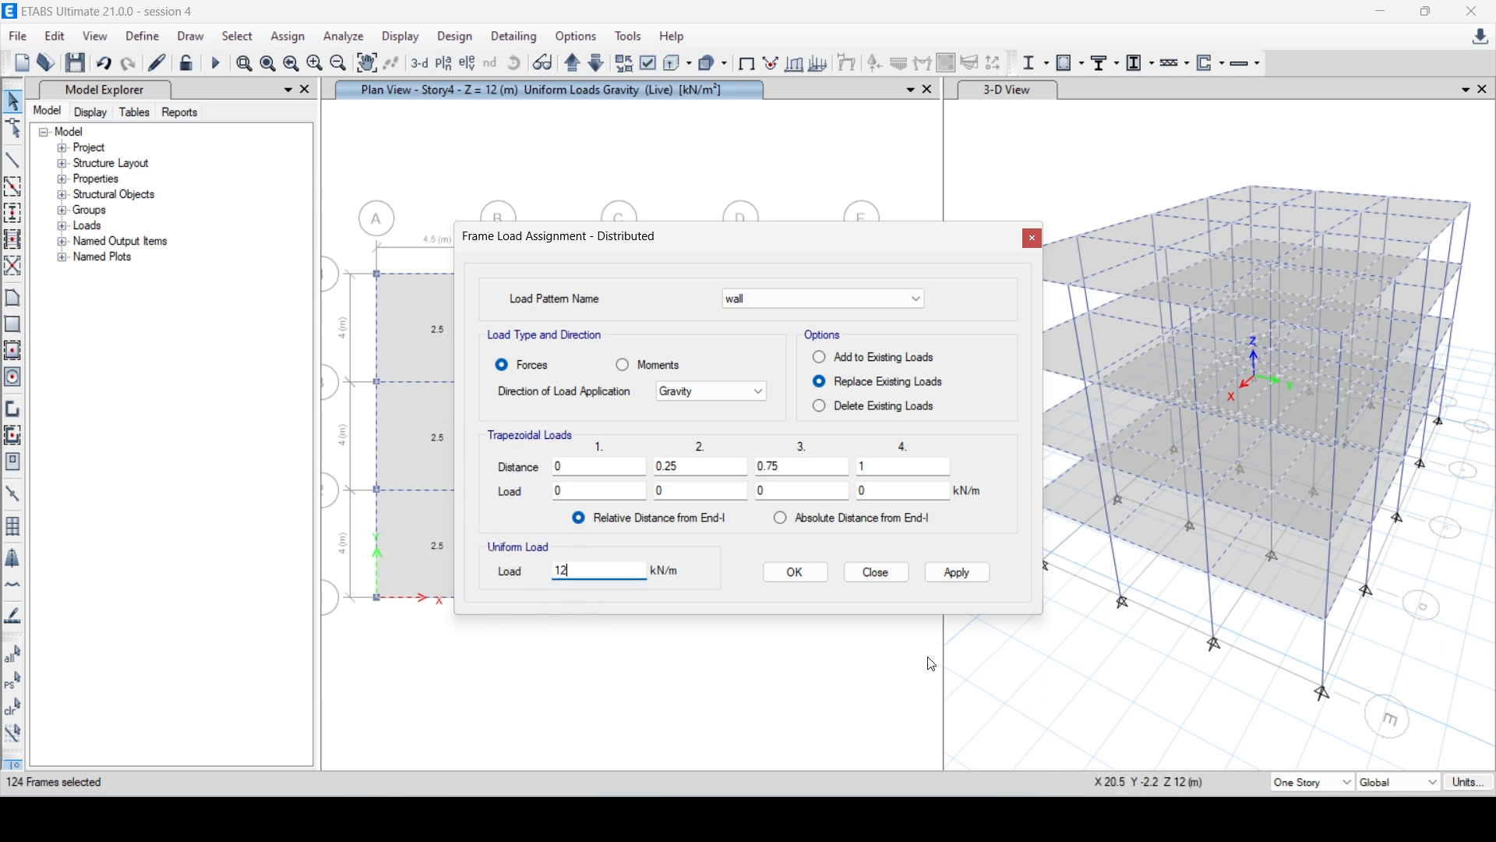
left_click(957, 575)
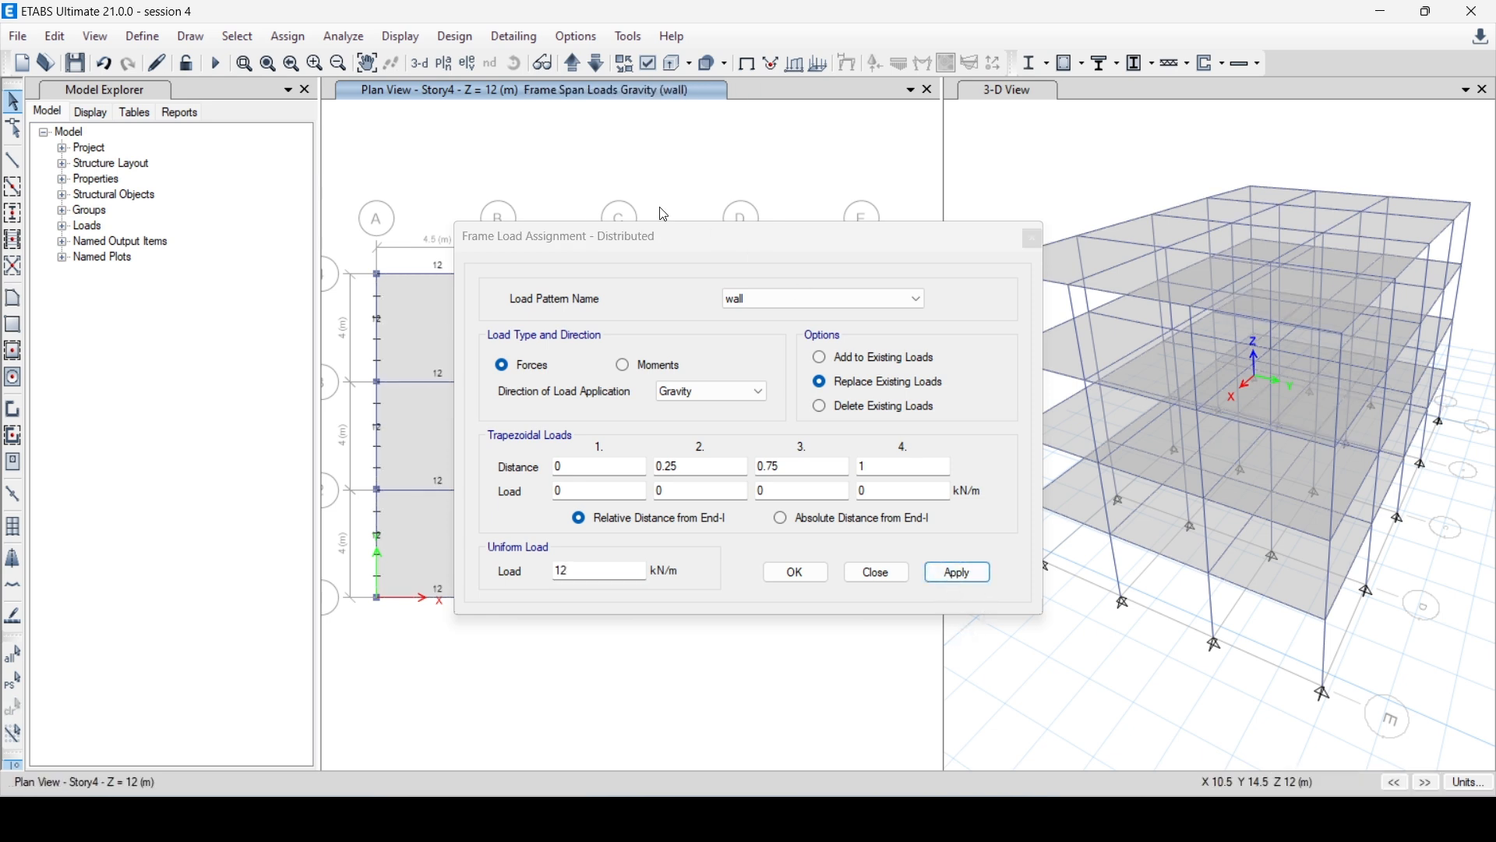
Inspect the wall loads on the beams in plan and in the elevation view along grid line A.
left_click_drag(666, 235, 1014, 237)
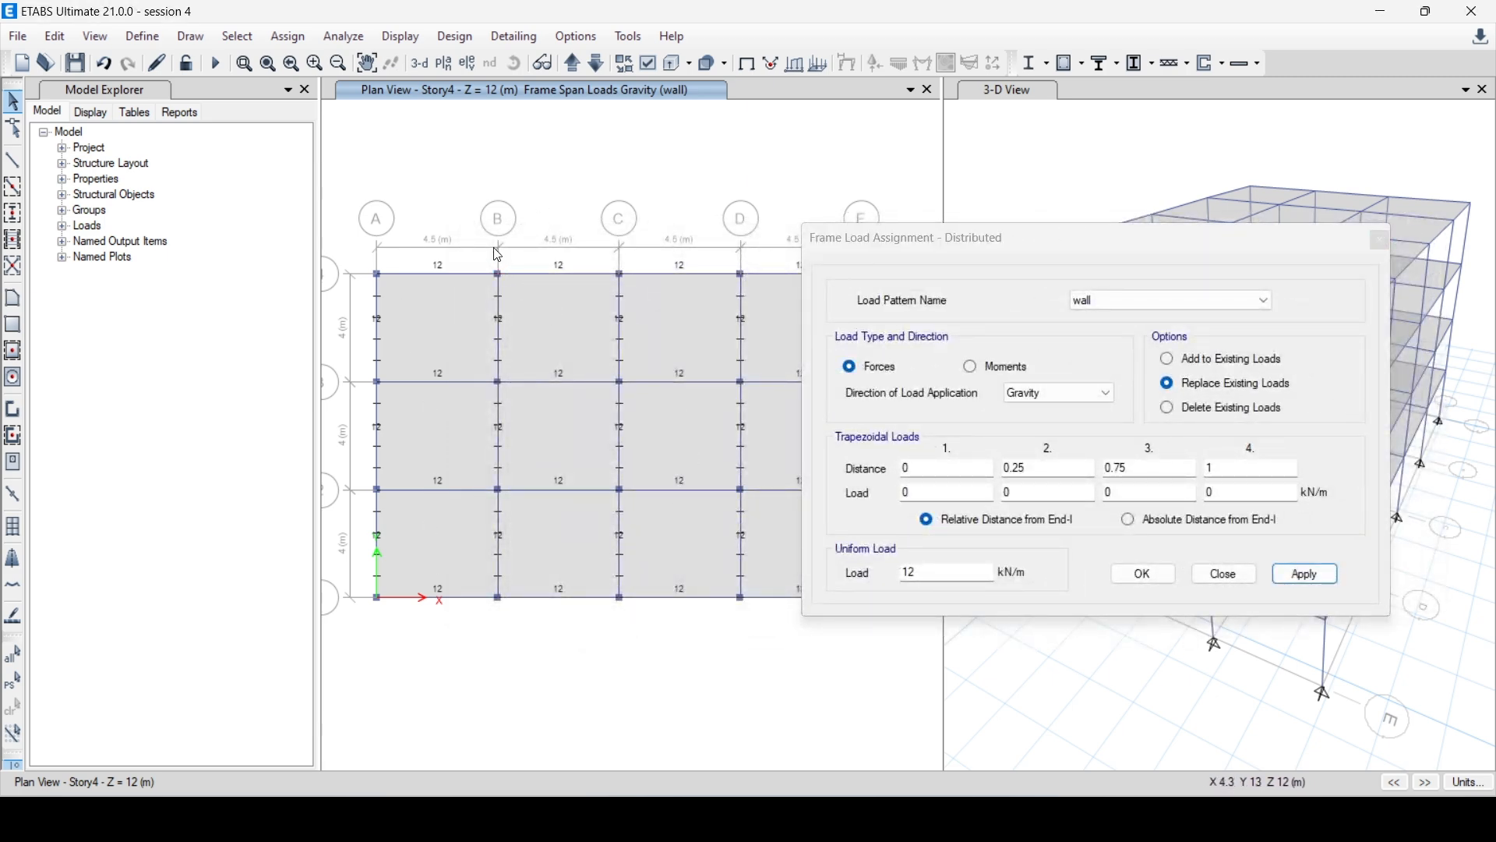
scroll(432, 349, "down", 3)
scroll(511, 329, "up", 3)
middle_click_drag(555, 359, 662, 311)
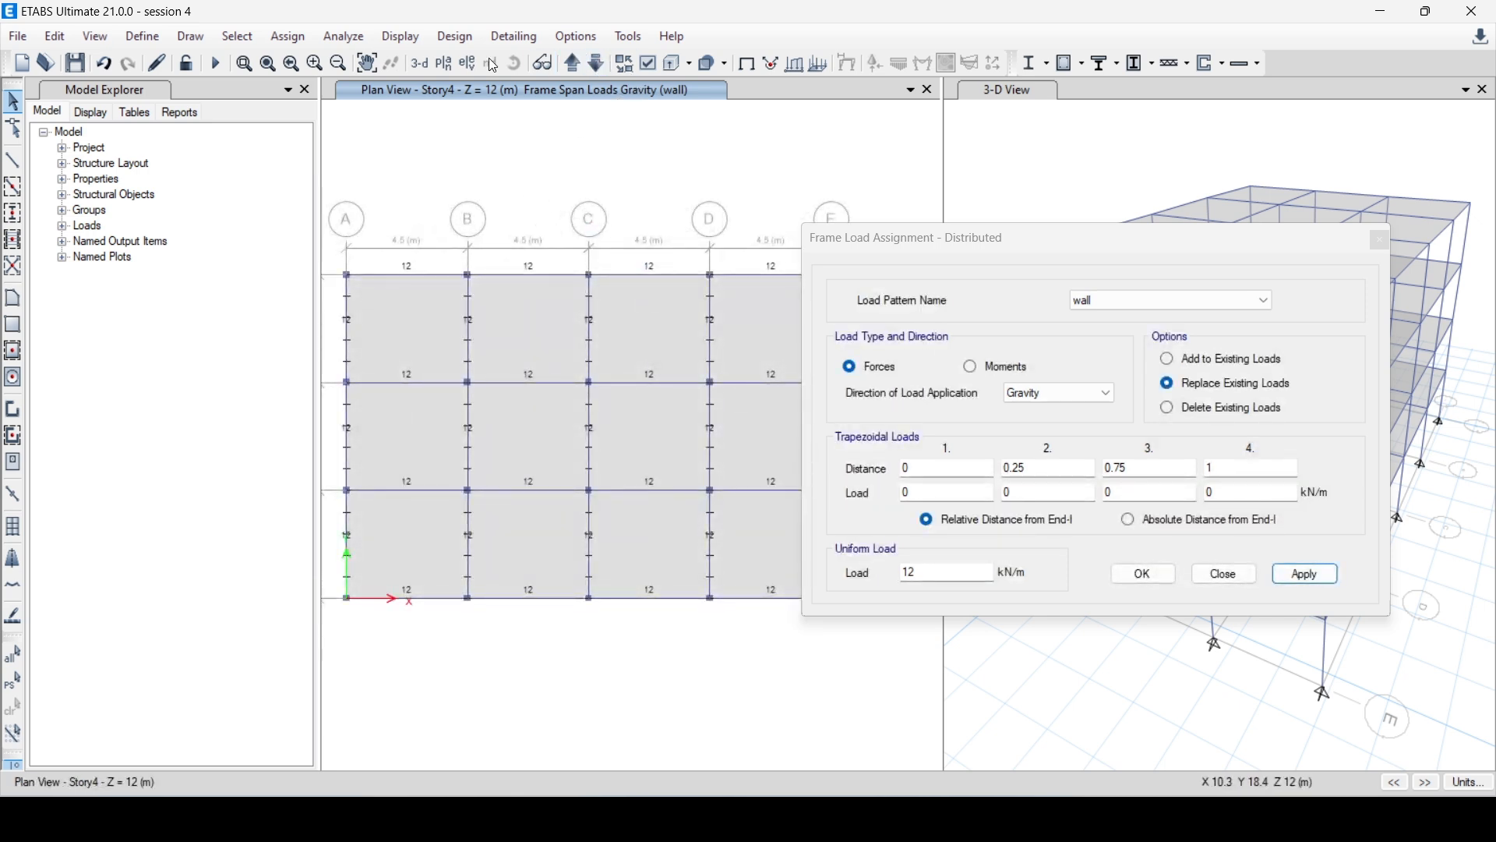
left_click(467, 63)
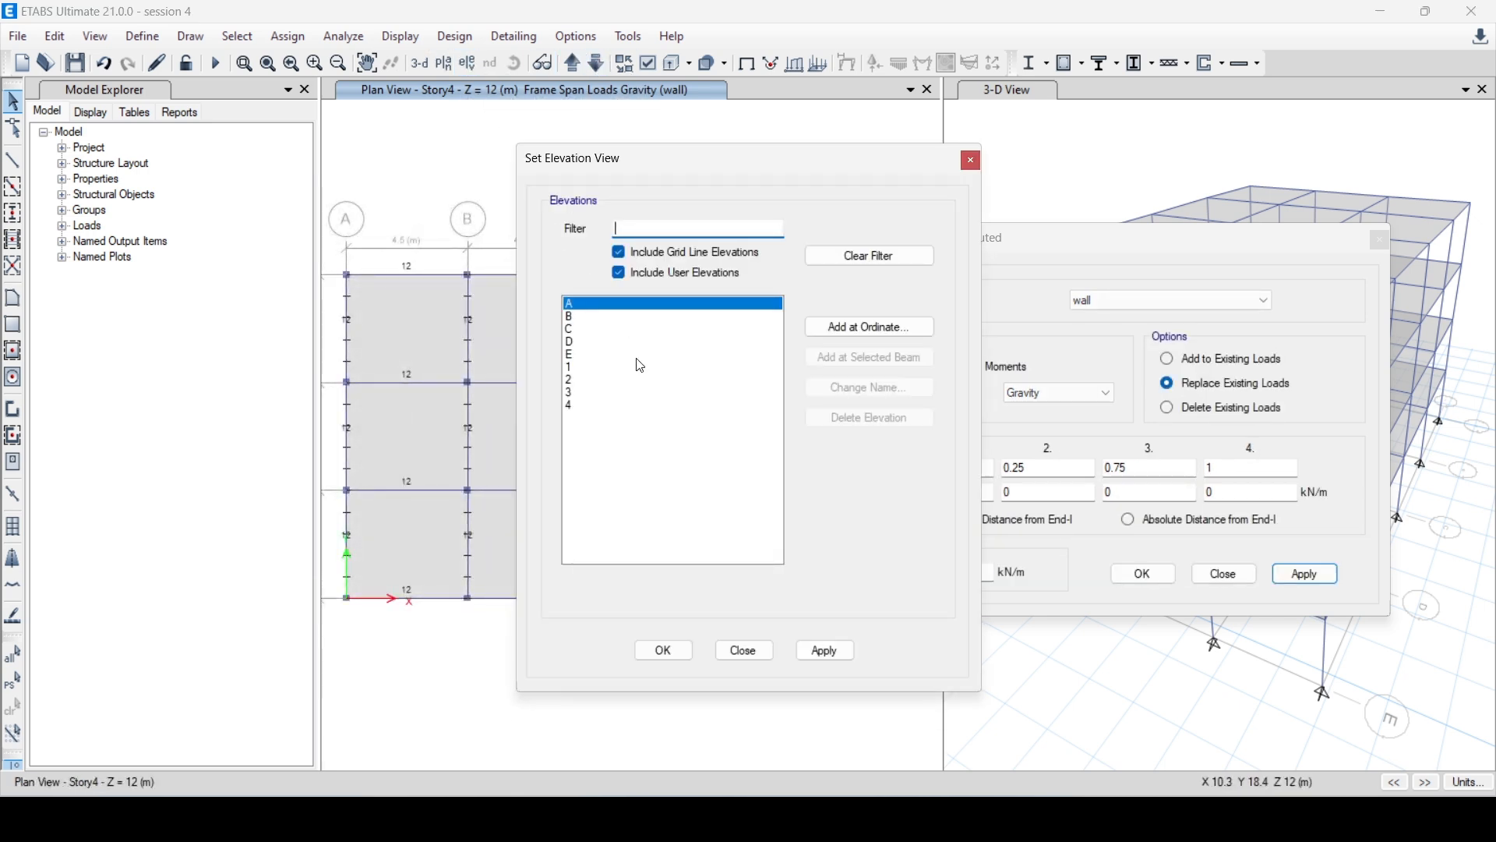
left_click(826, 651)
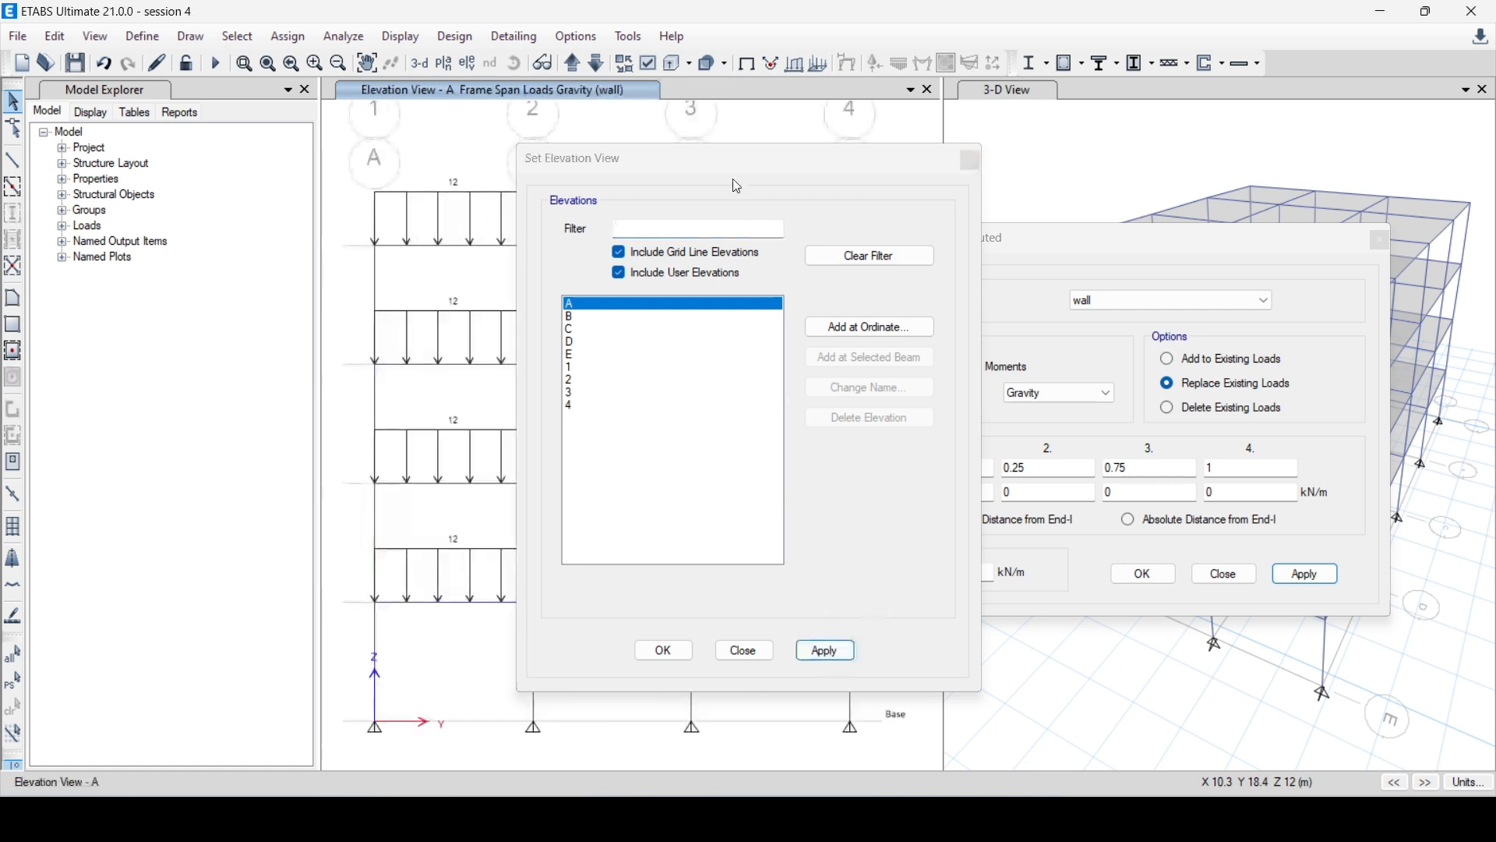
left_click_drag(706, 168, 1, 515)
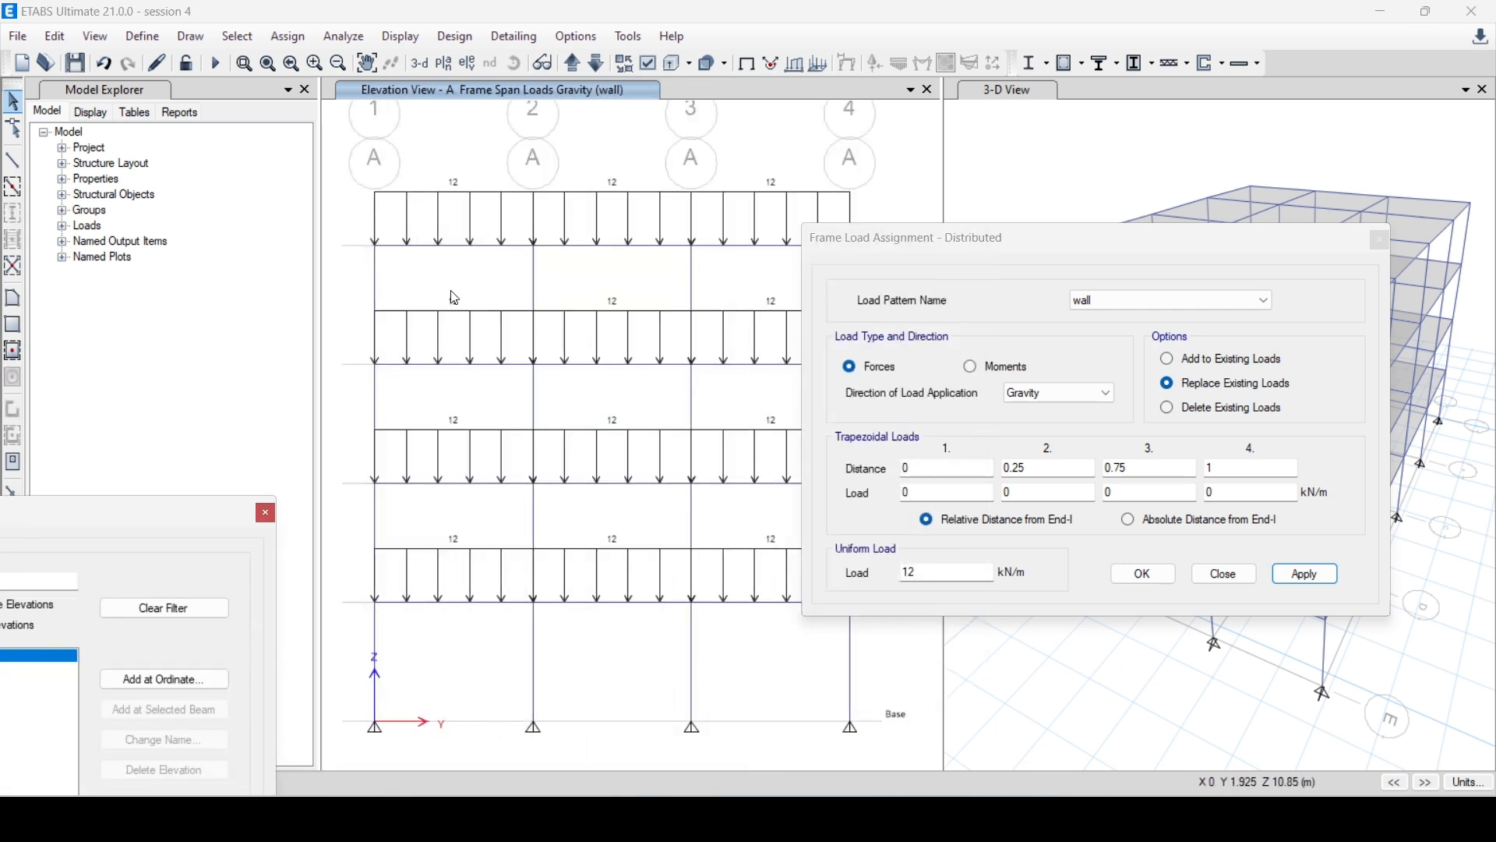
Assign the third-storey beam between grids 1 and 2 a trapezoidal wall load of 0, 10, 10, 0 kN/m with zero uniform load, replacing existing loads.
left_click(455, 366)
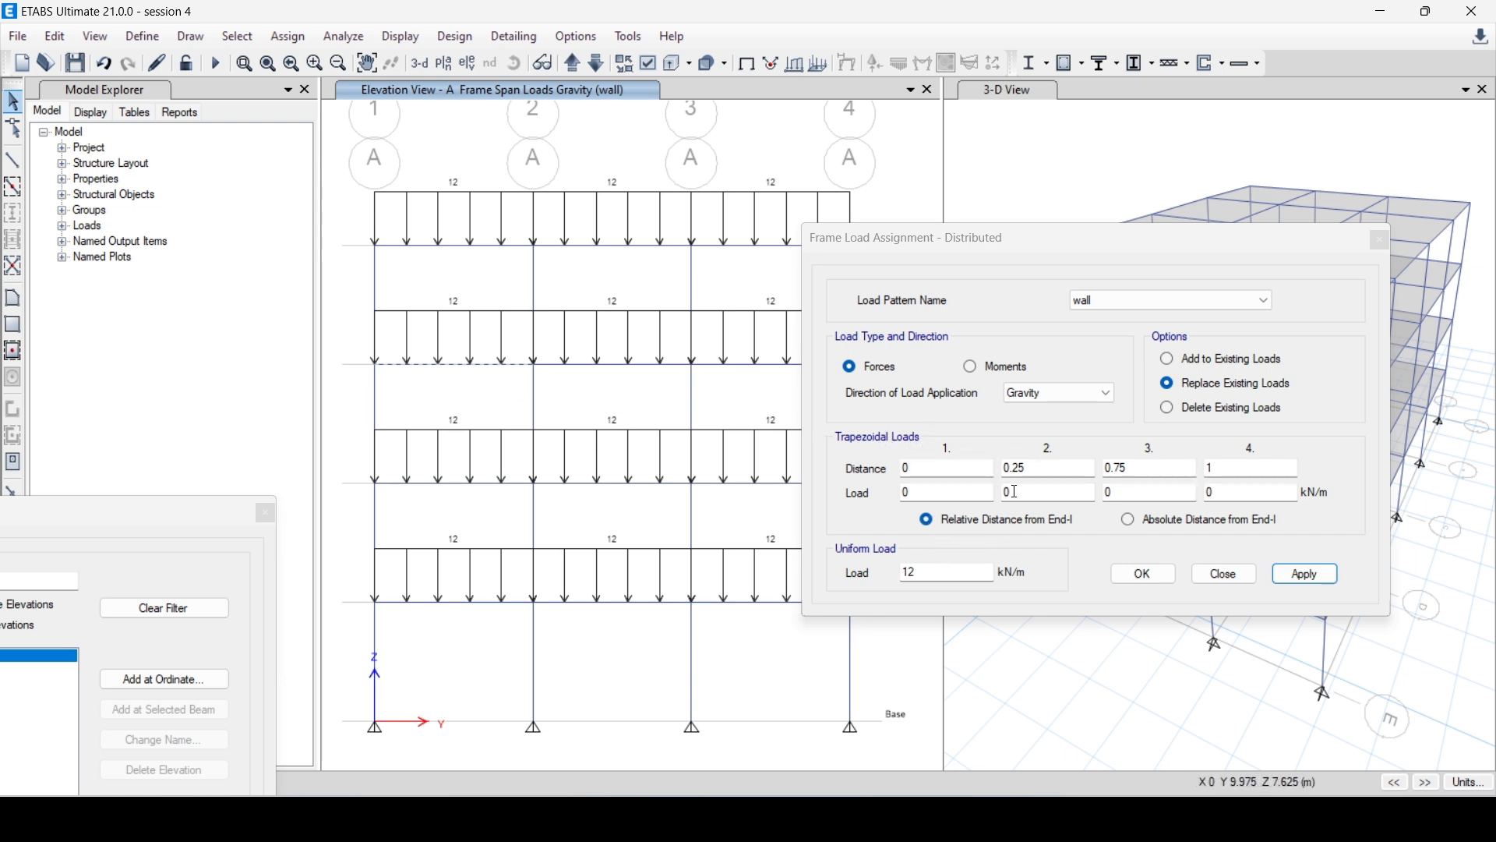
left_click(1137, 491)
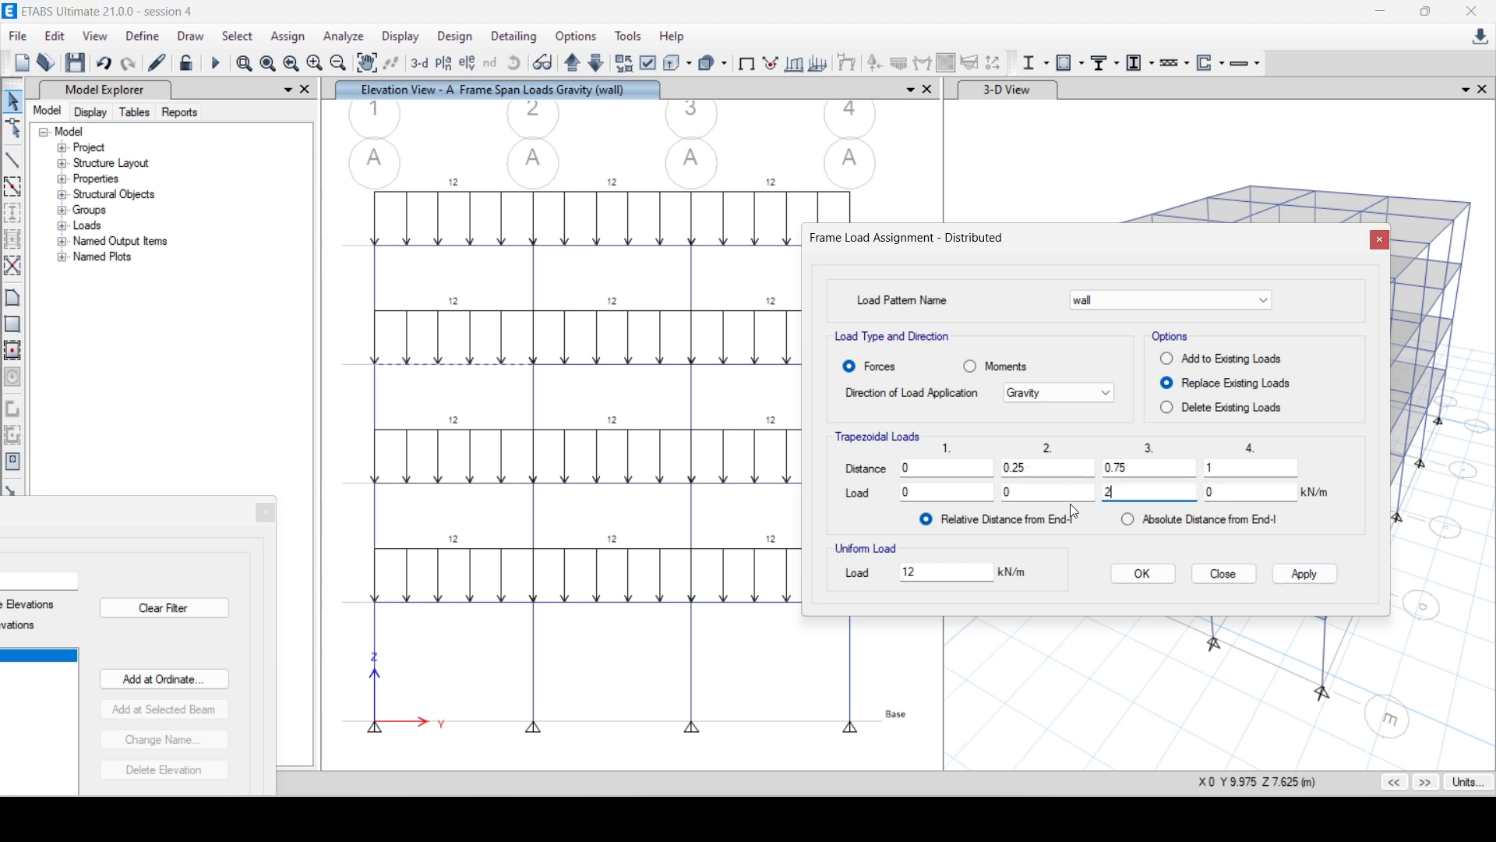
left_click(1054, 492)
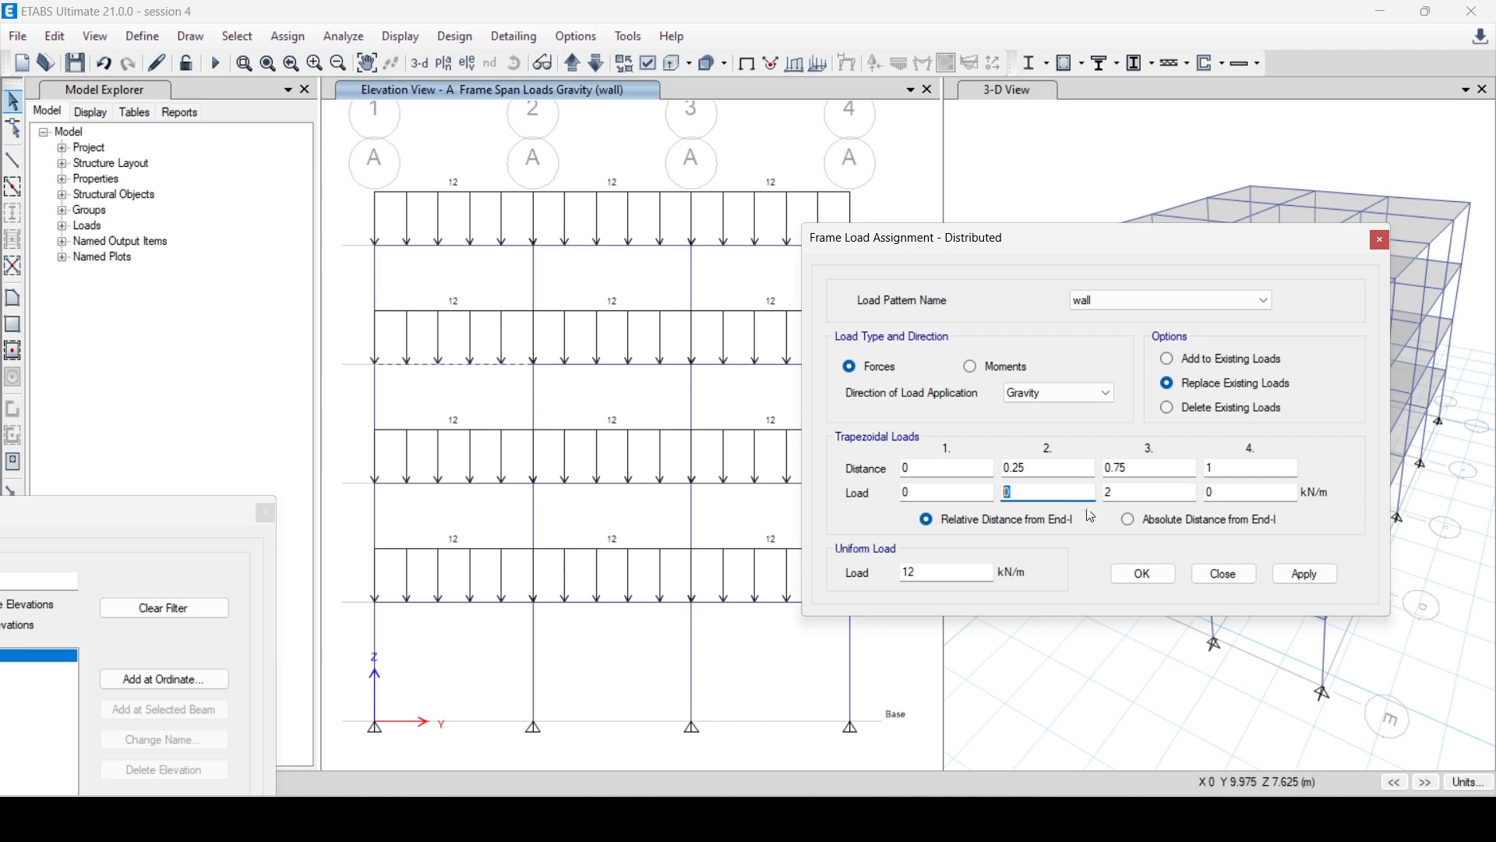
type("10")
key("Tab")
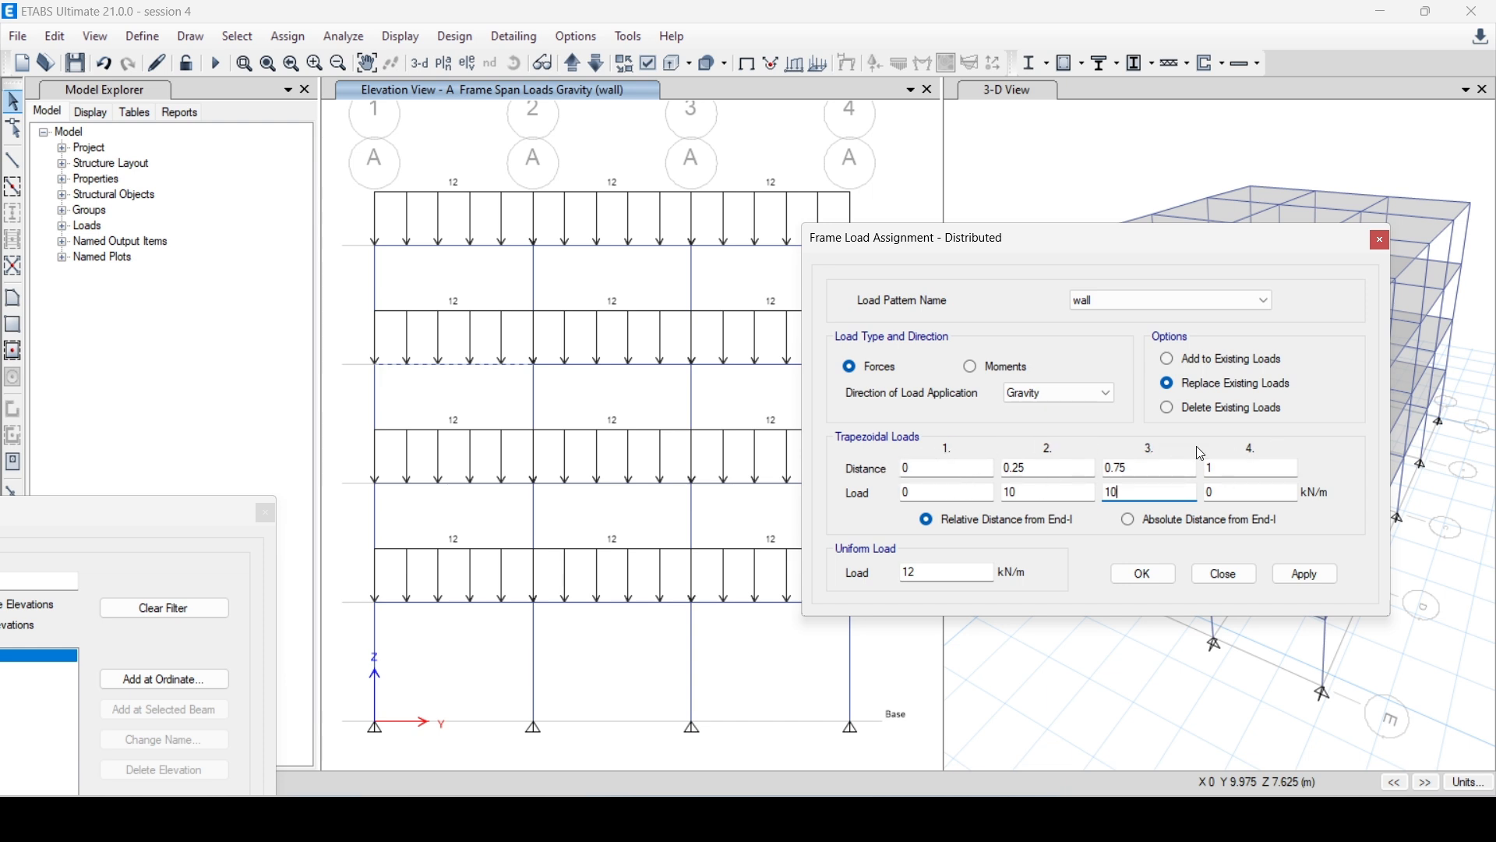
left_click(1307, 577)
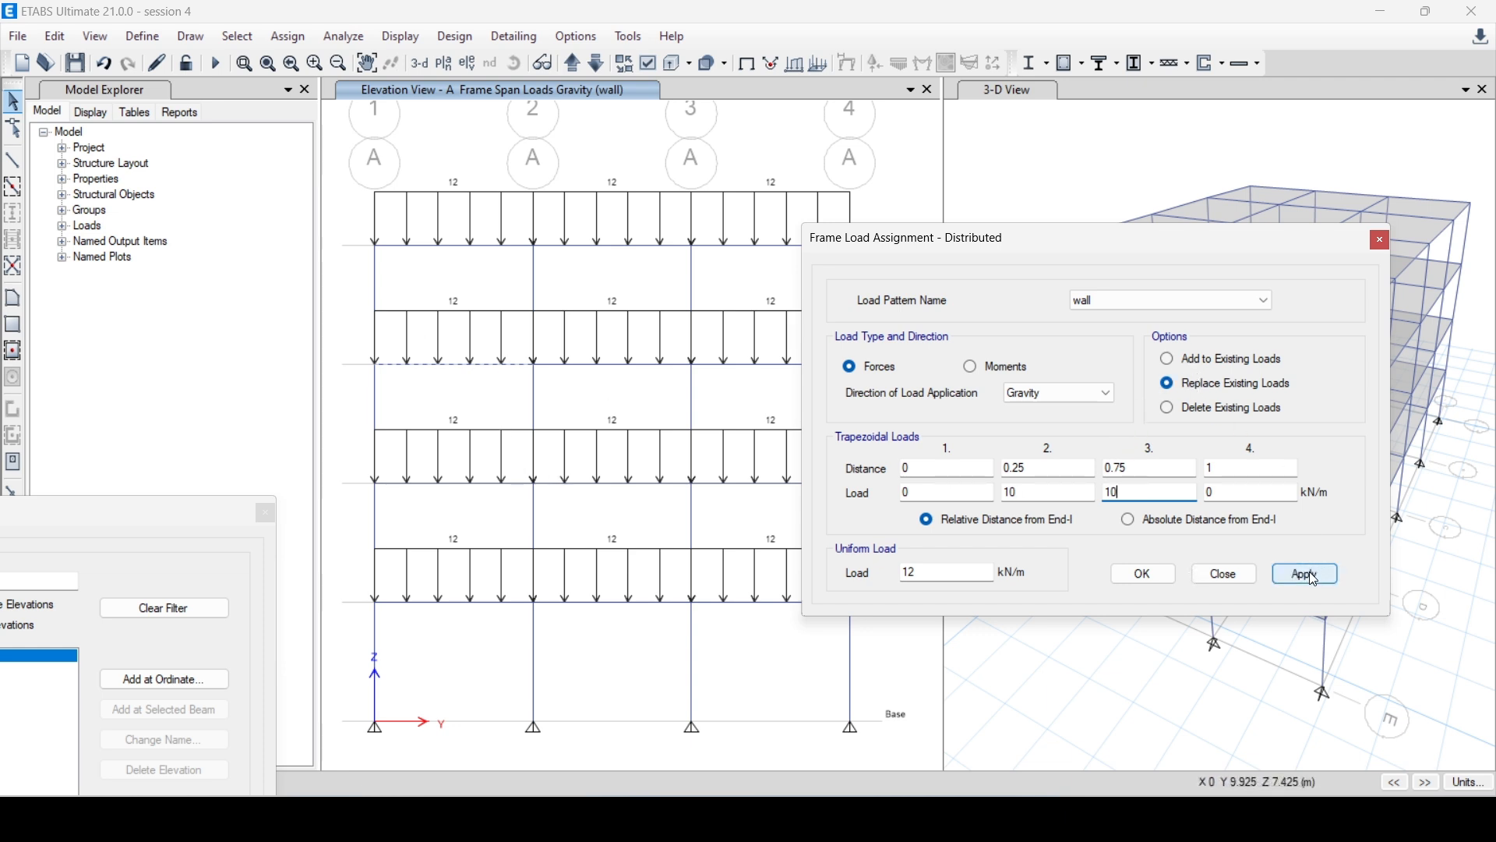
double_click(920, 572)
type("0")
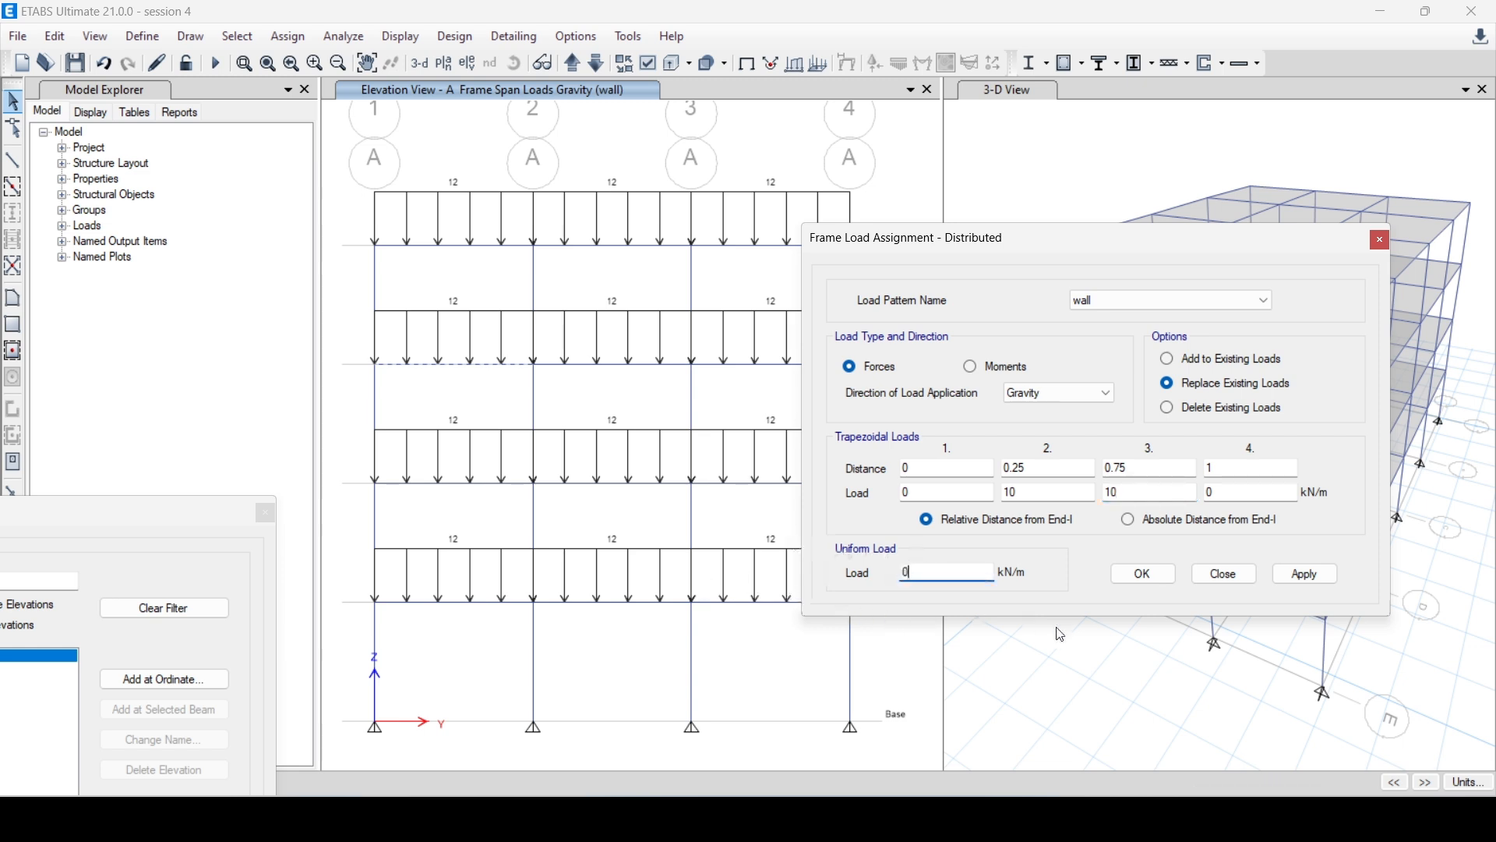
left_click(1294, 580)
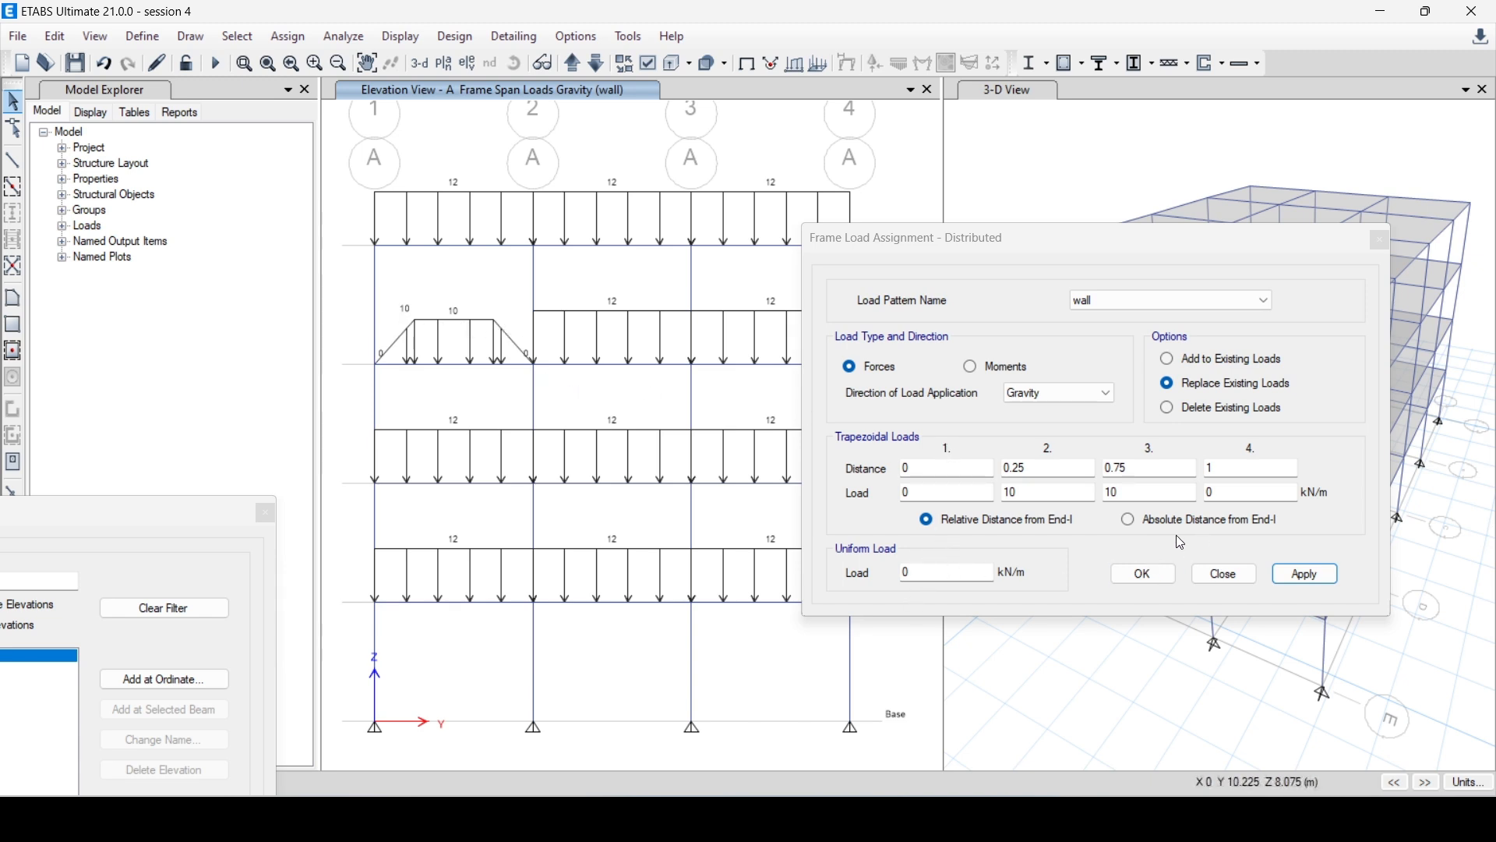
Switch the trapezoidal distances to absolute from End-I, reselect the same beam, and undo its trapezoidal load assignment.
left_click(1132, 520)
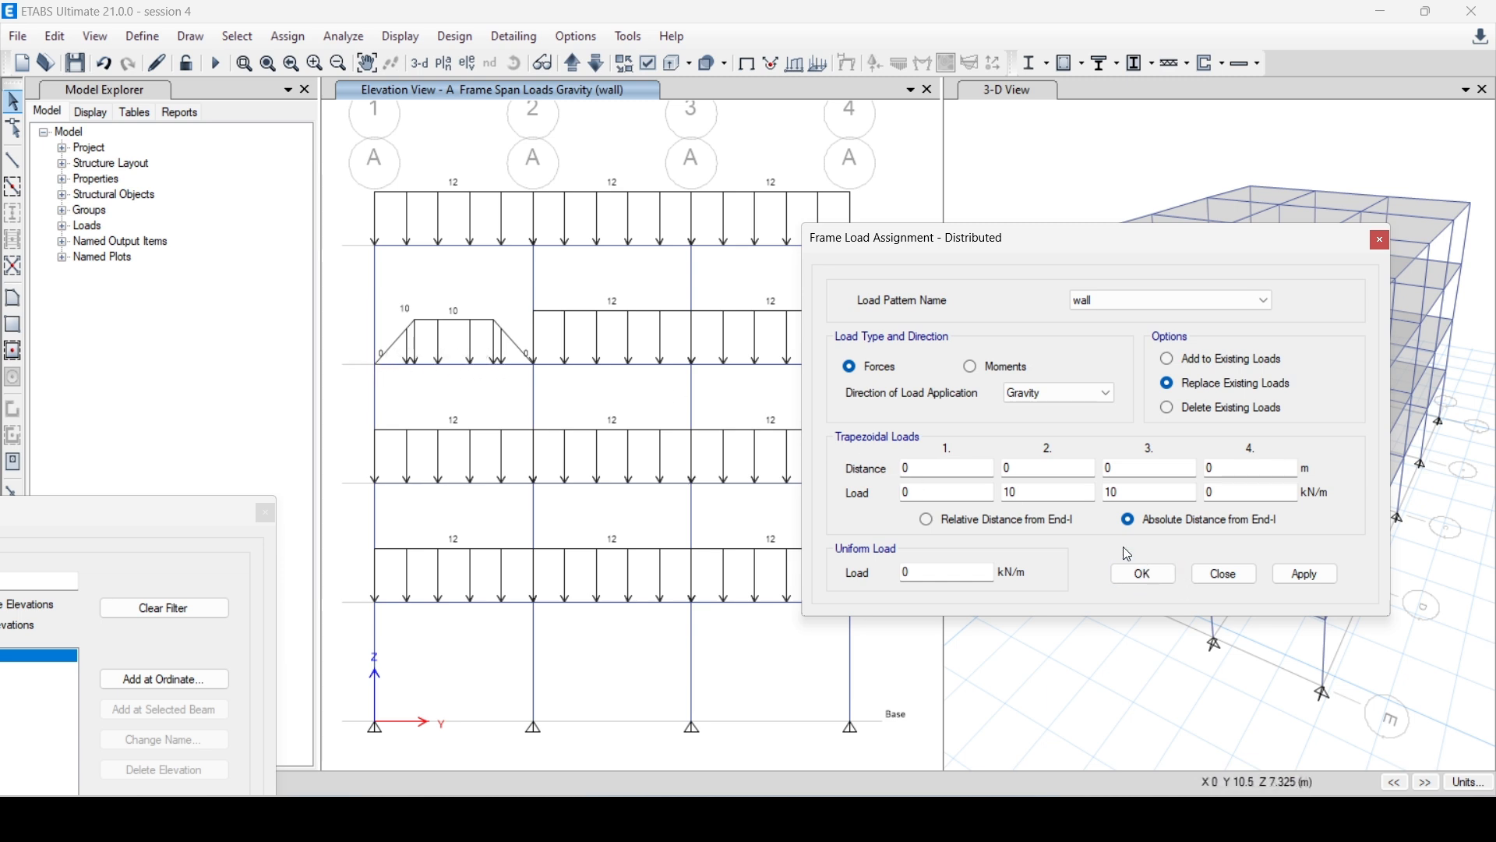
left_click(435, 364)
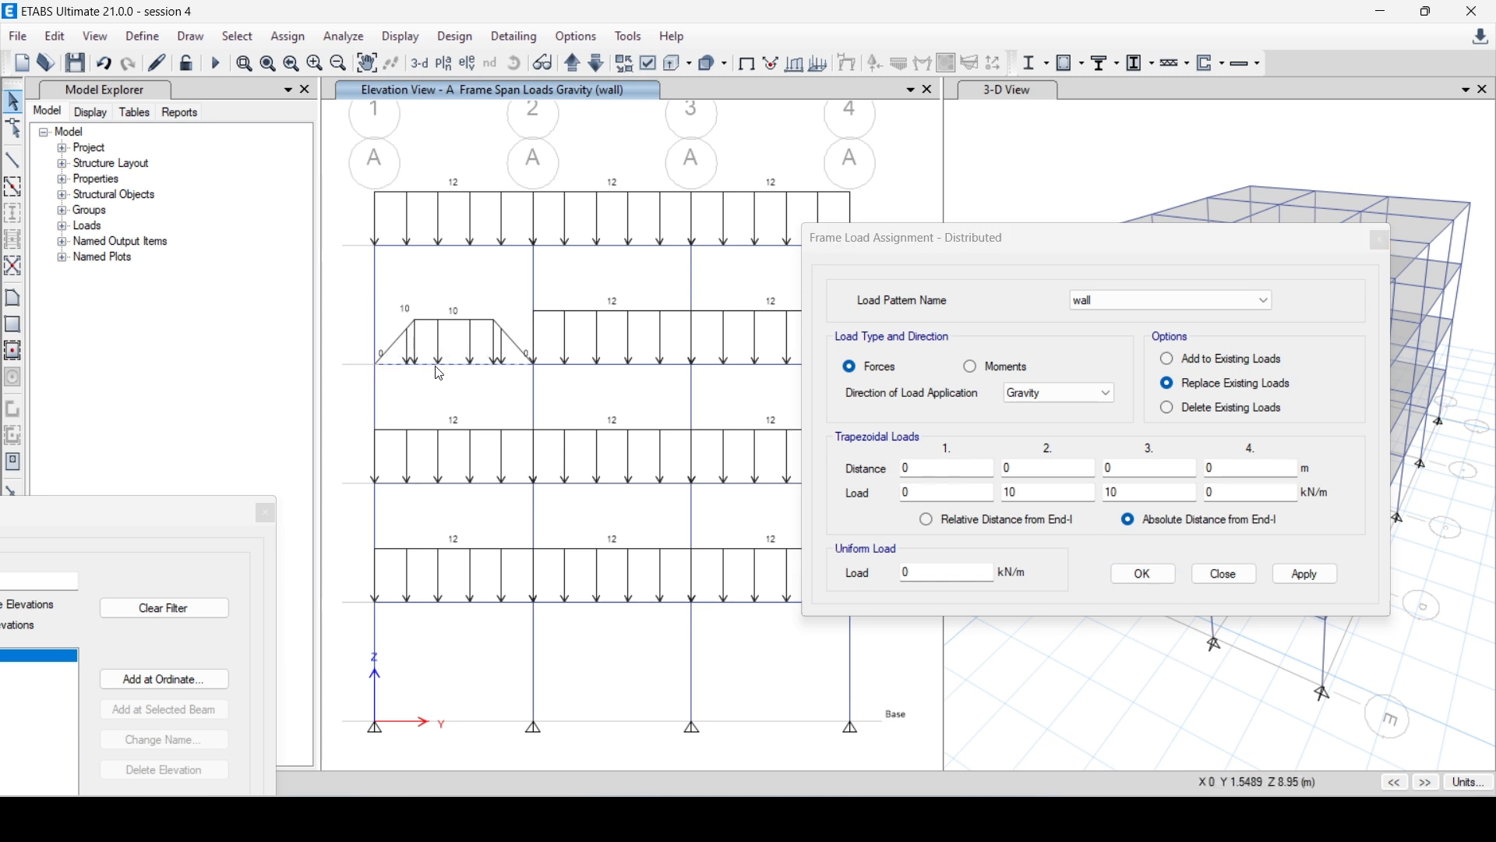
left_click(104, 63)
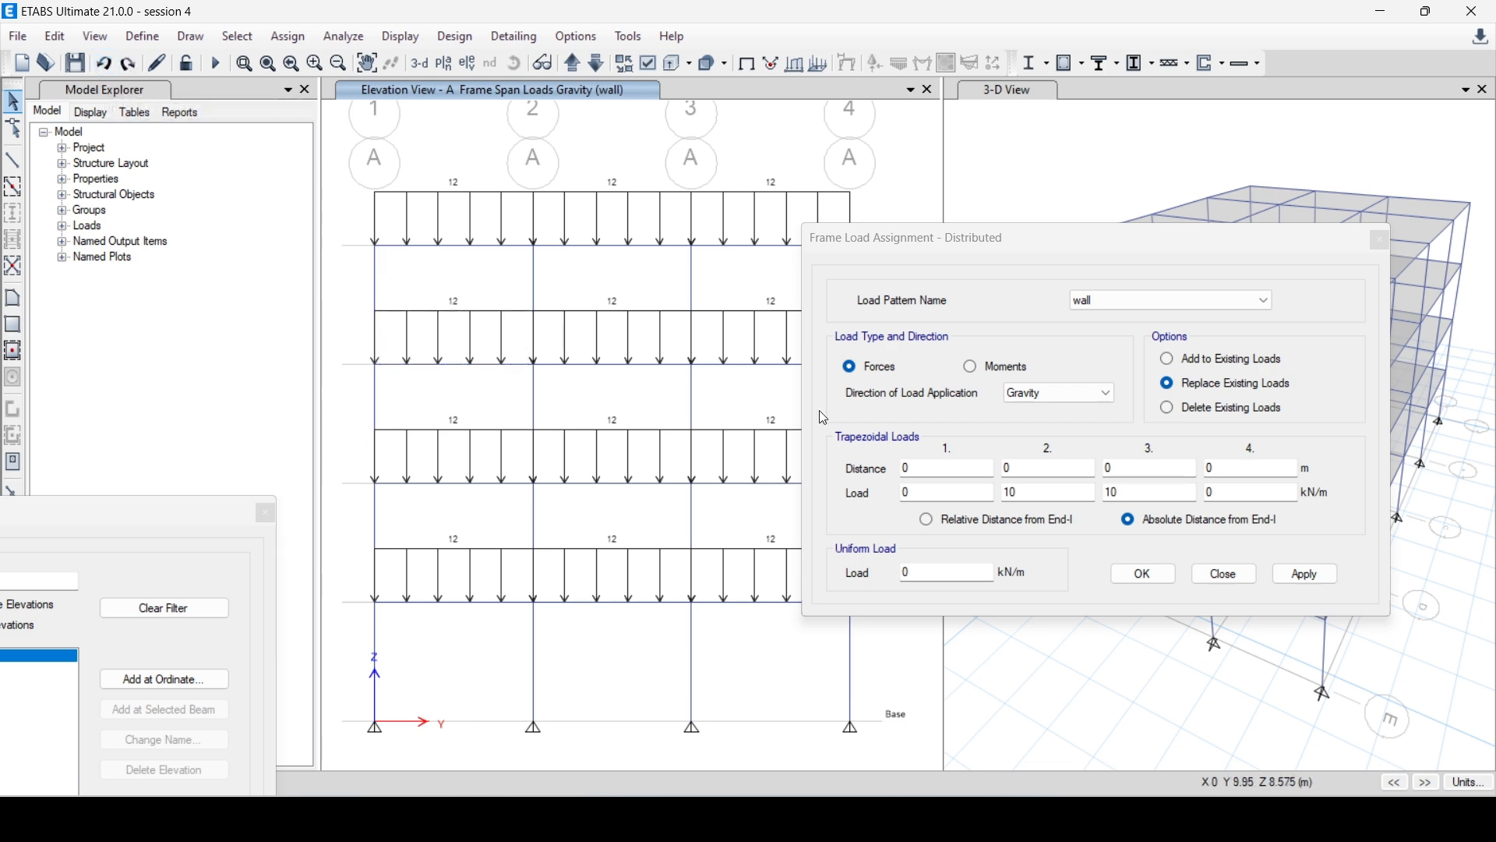
Finish the distributed frame load assignment and close the elevation view selection.
left_click(1144, 575)
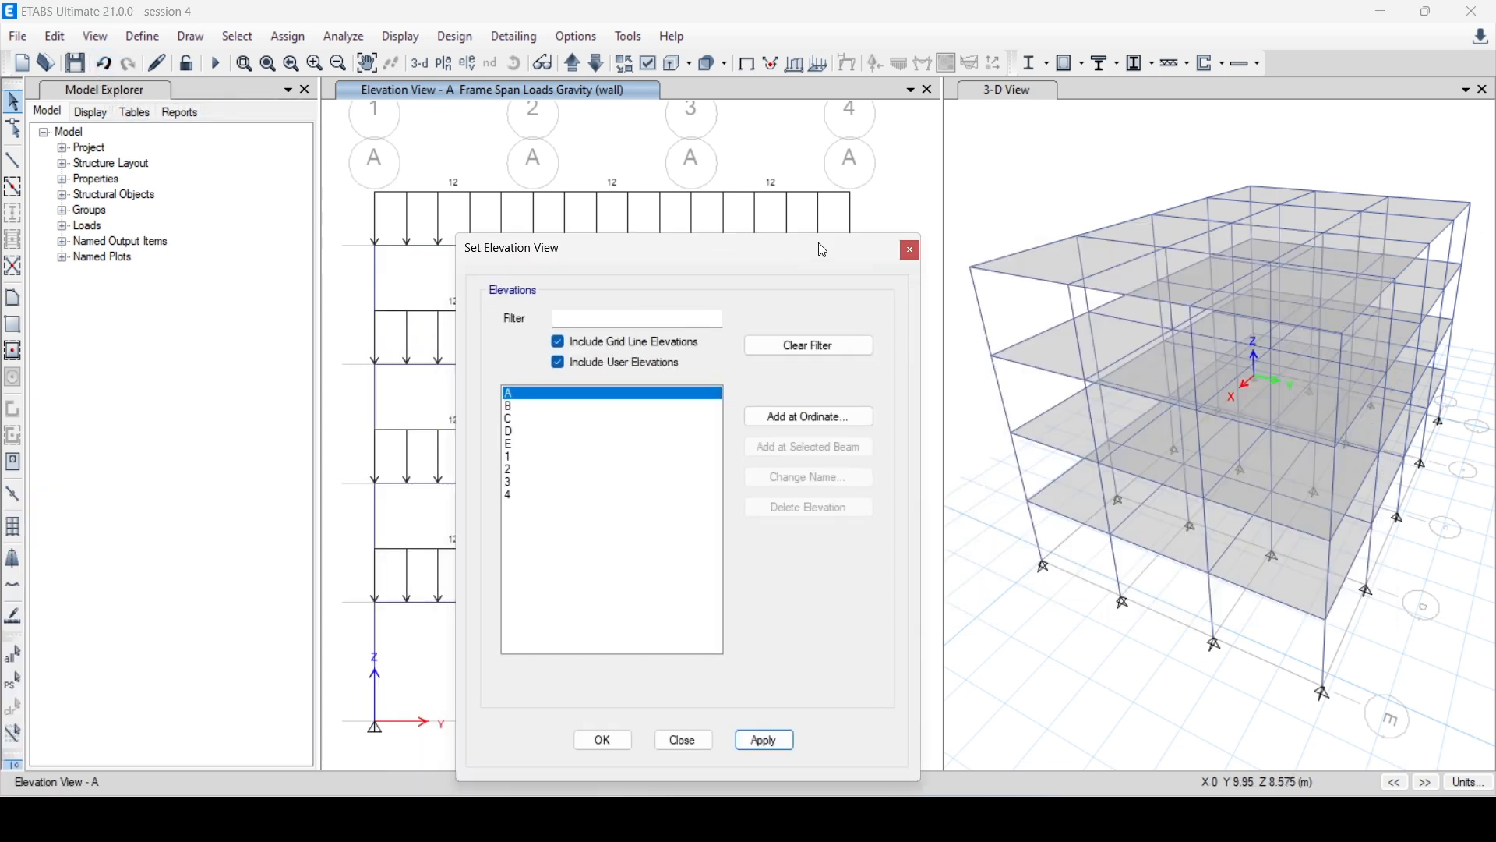
left_click(910, 251)
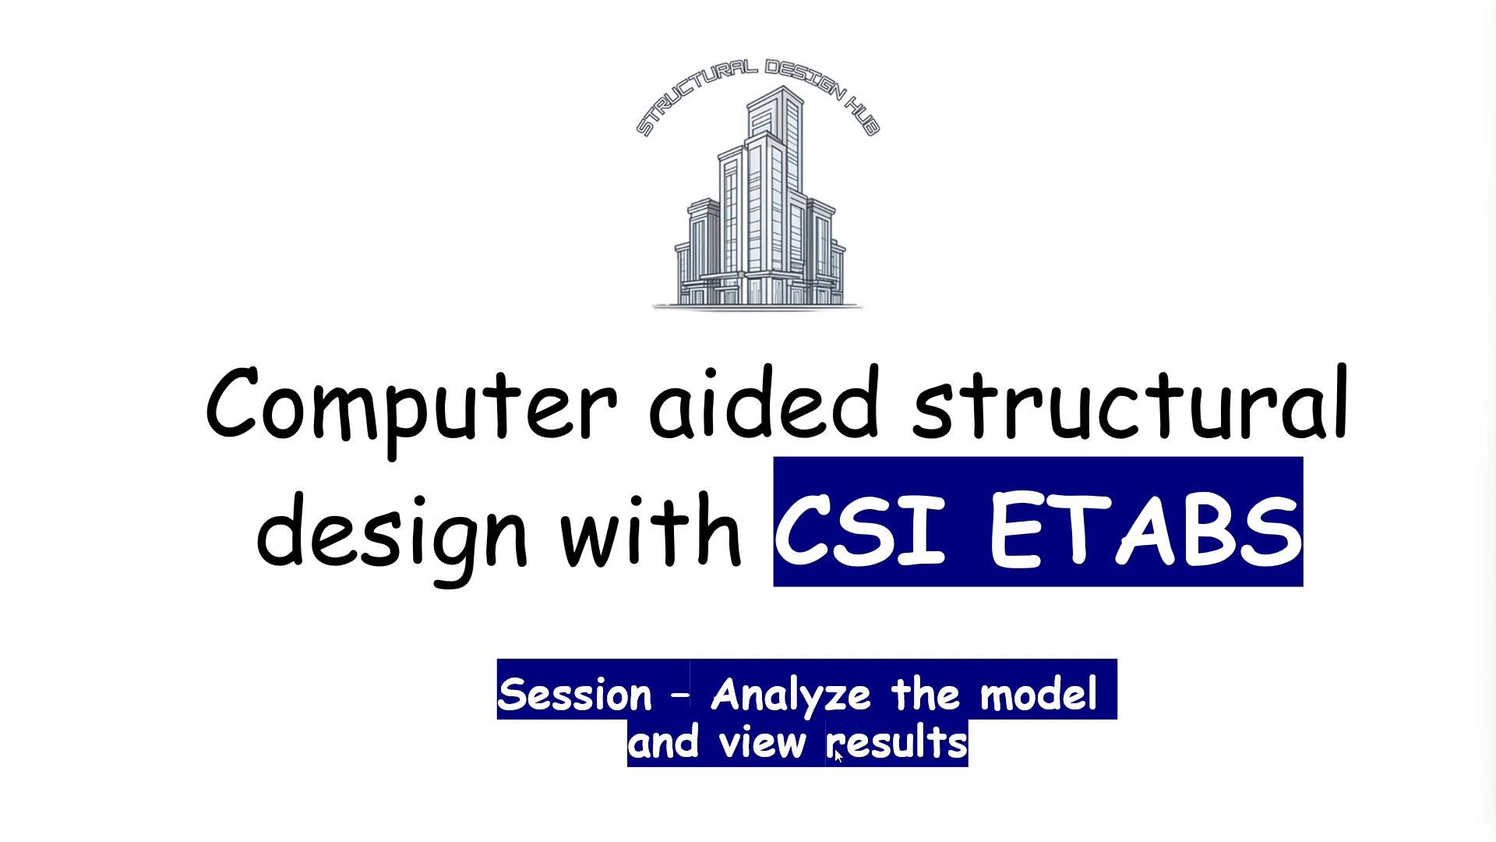
left_click(706, 451)
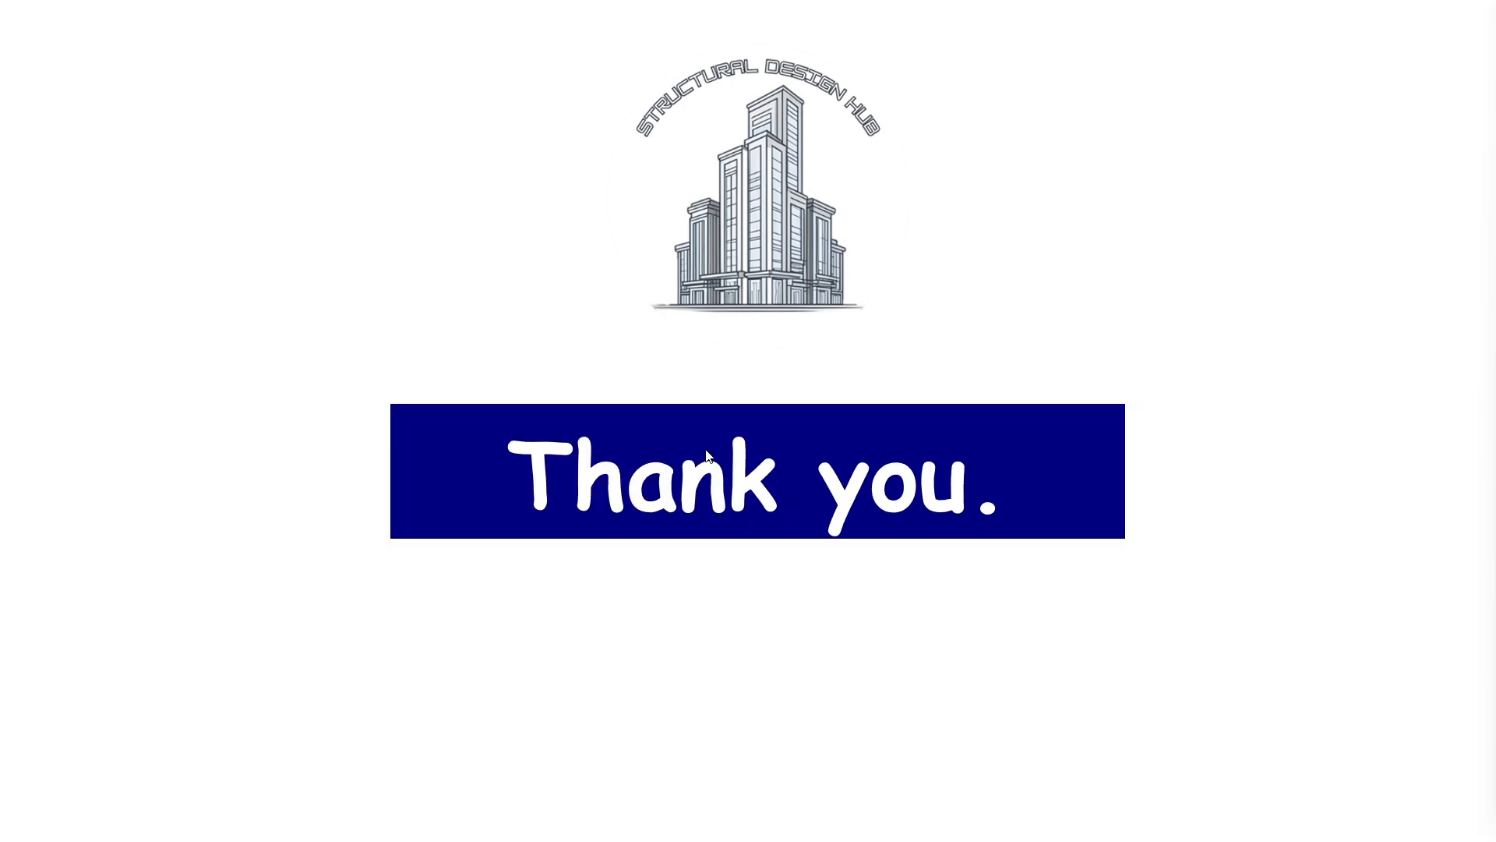